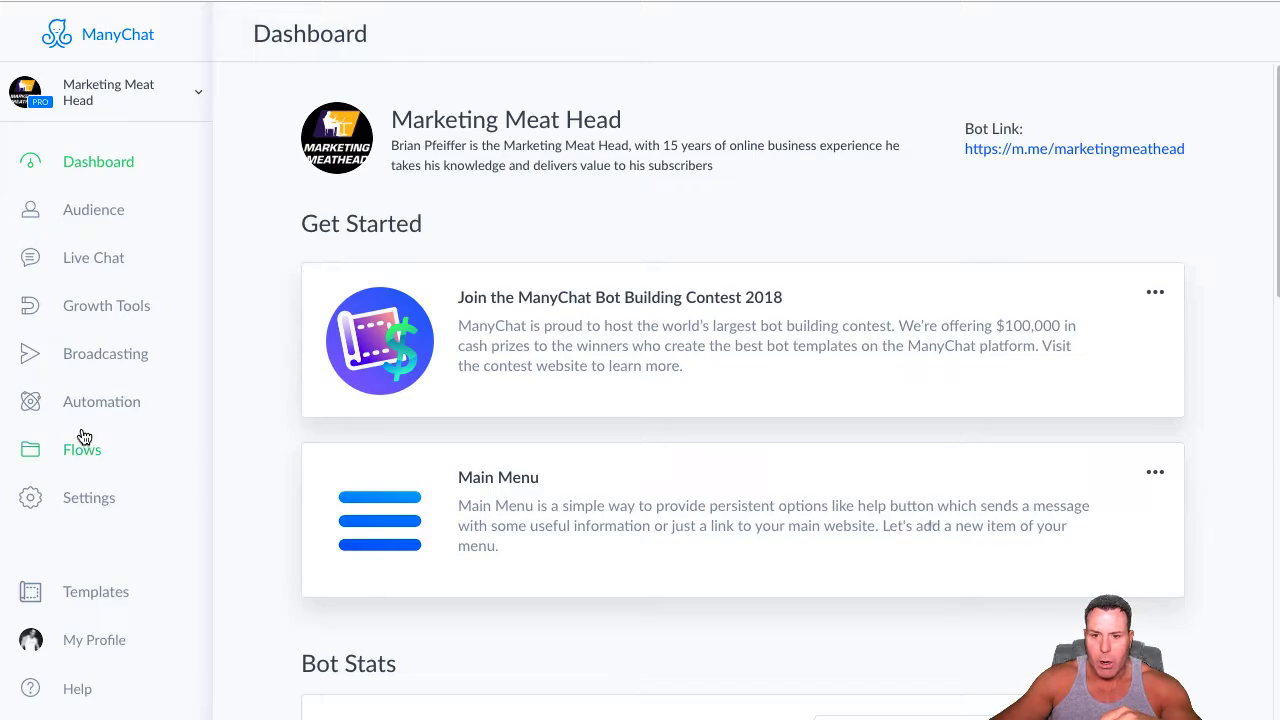
View the Marketing Meat Head bot's Main Menu automation and return to the dashboard
click(108, 400)
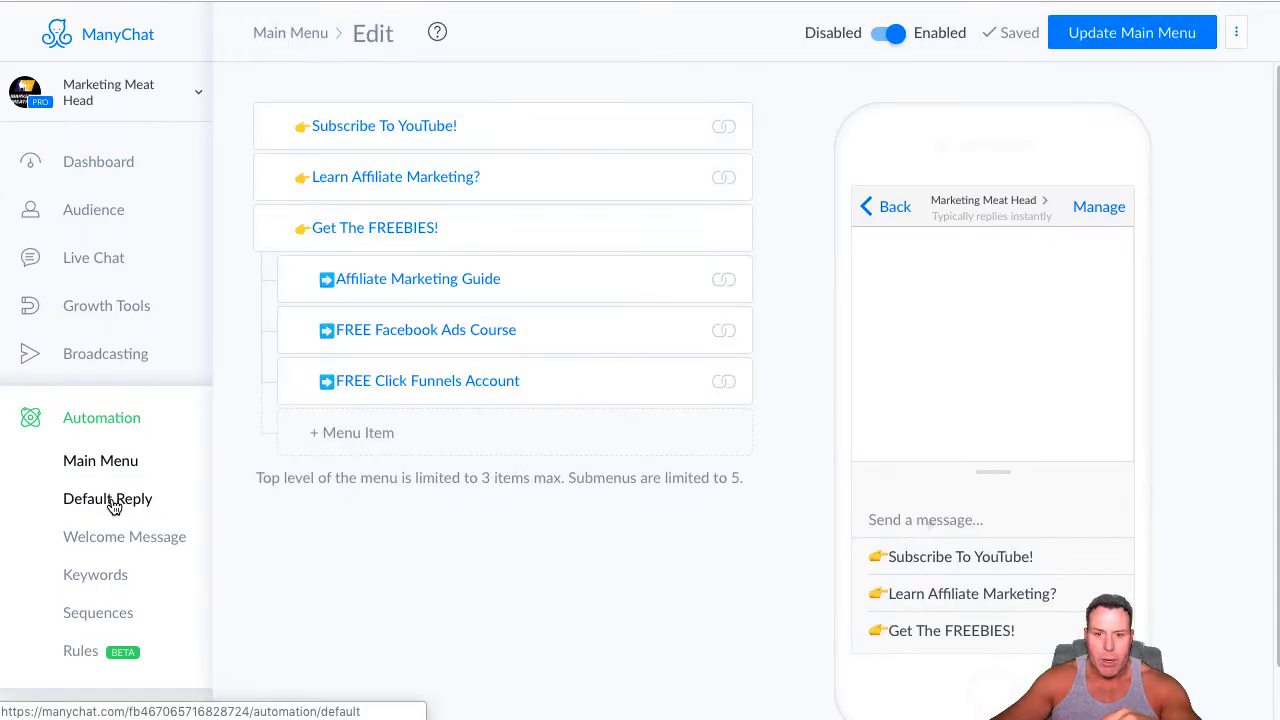
click(101, 428)
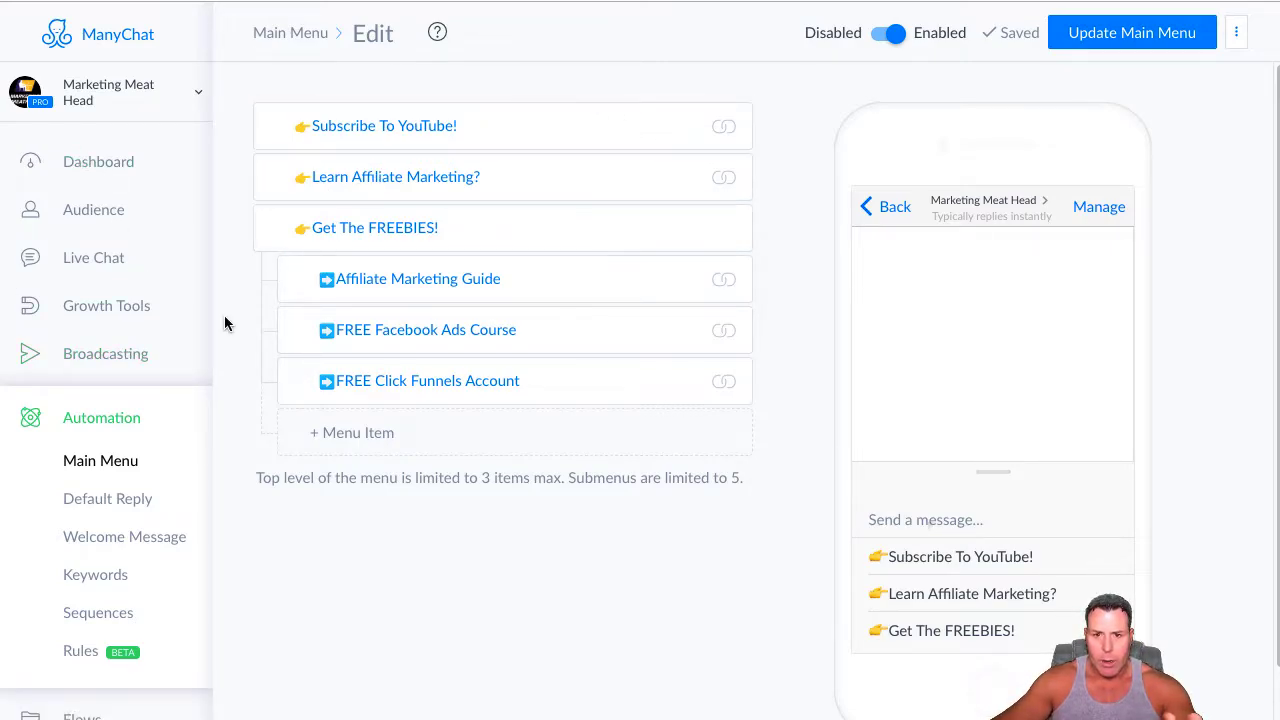
click(82, 42)
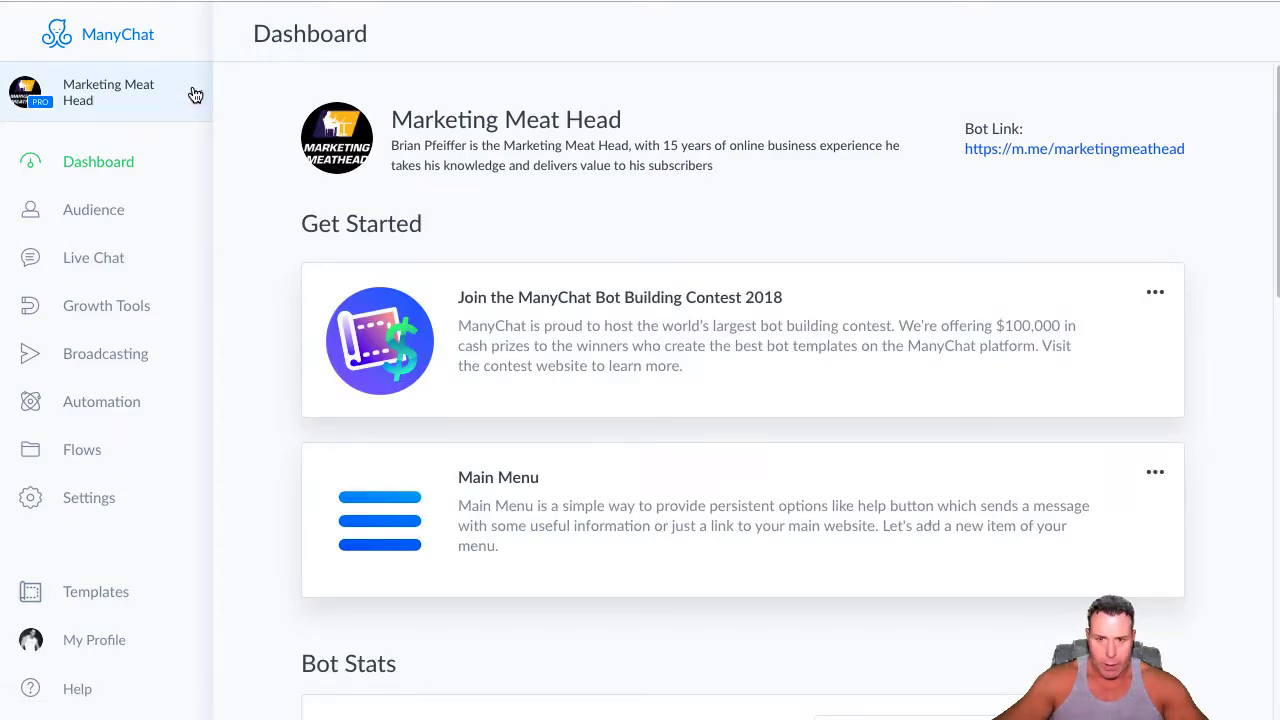
Add a new page to the account by connecting the Facebook page Surreal Nightlife & Bottle Service Las Vegas
click(195, 95)
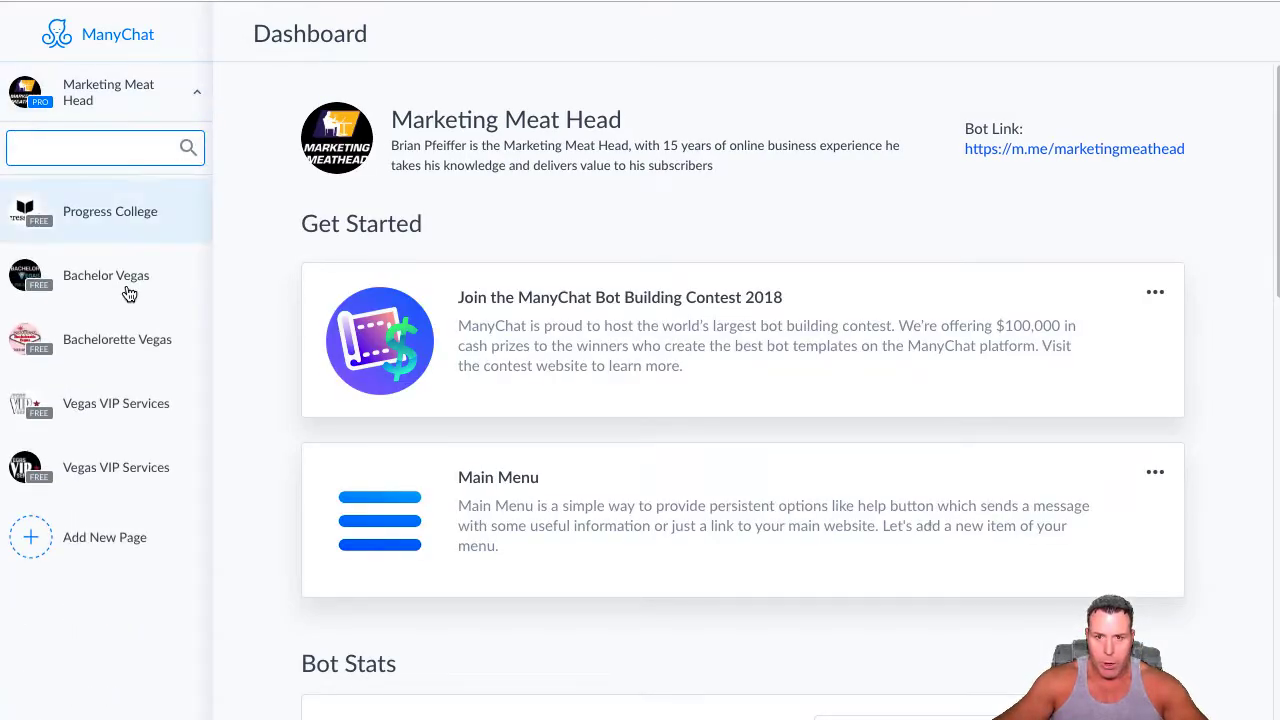
click(43, 546)
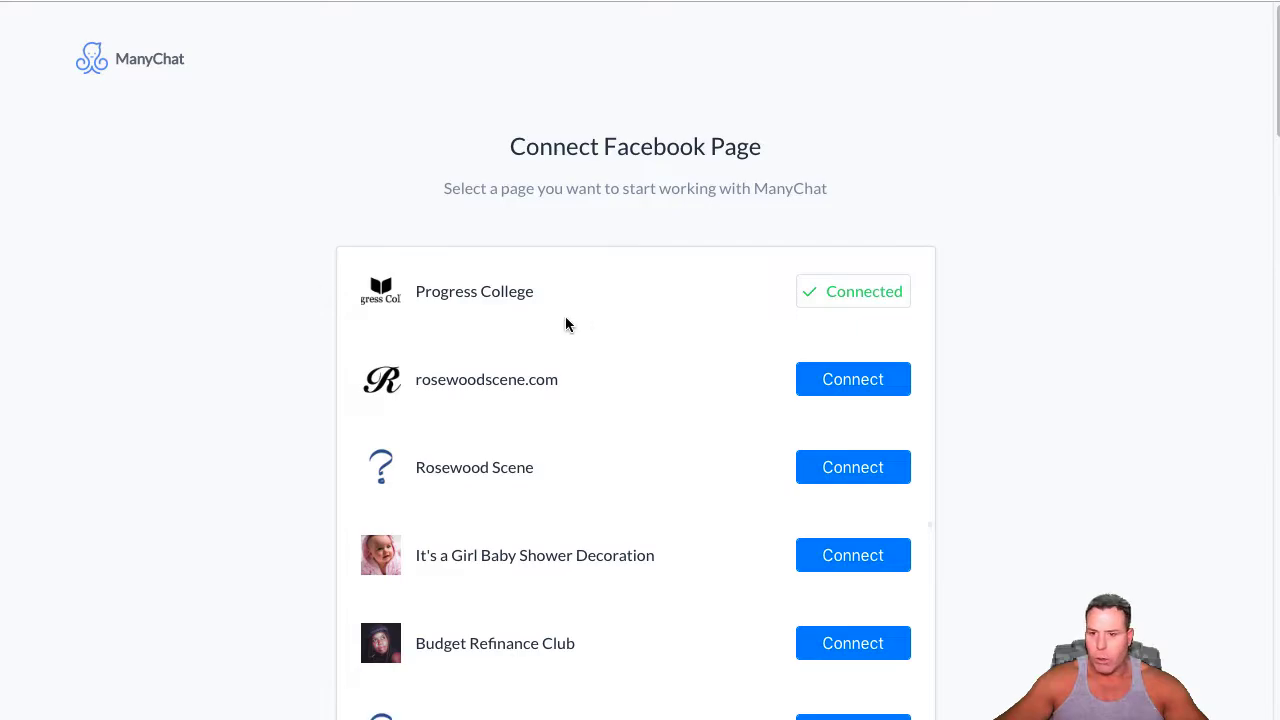
scroll(568, 319, down, 1)
scroll(572, 323, down, 1)
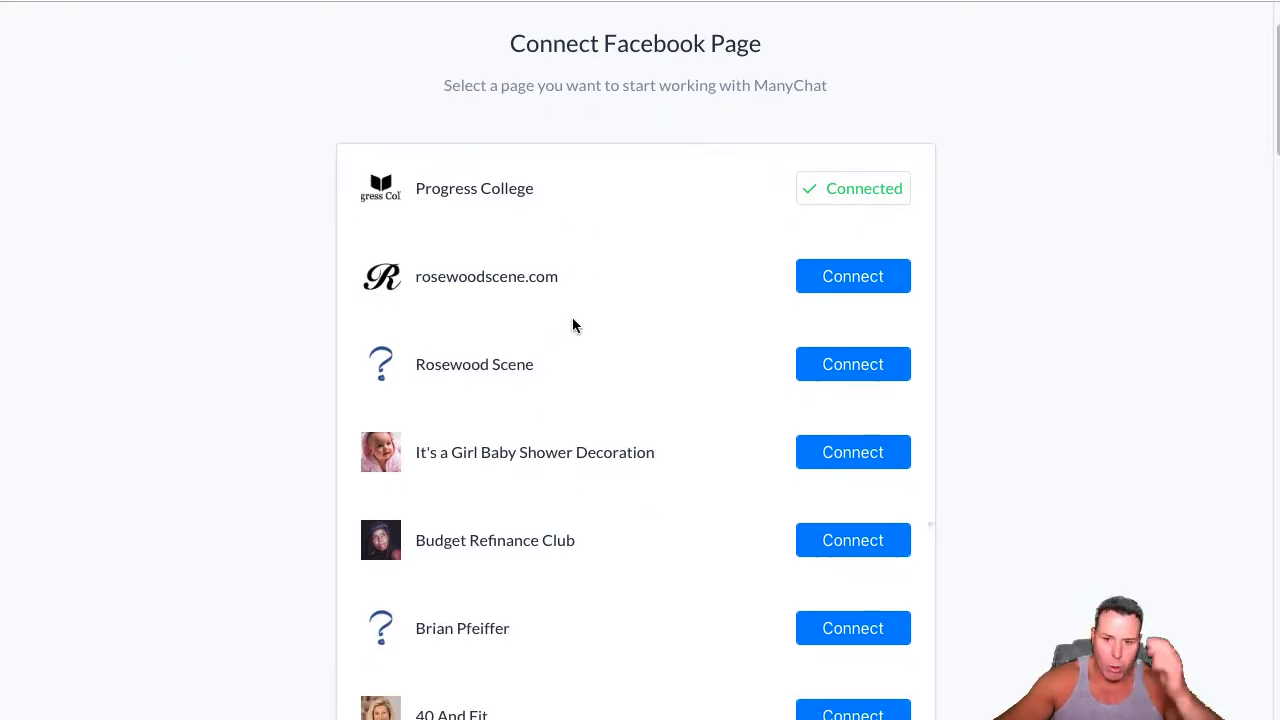
scroll(572, 320, down, 3)
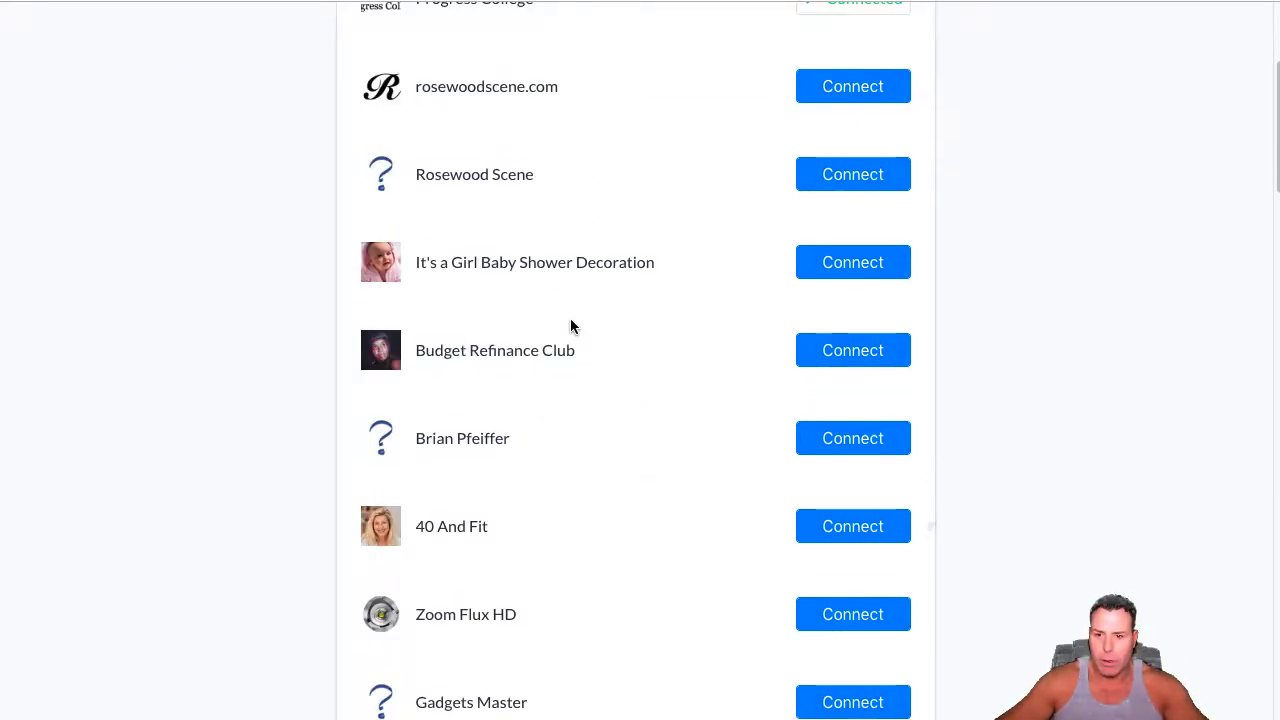
scroll(570, 318, down, 10)
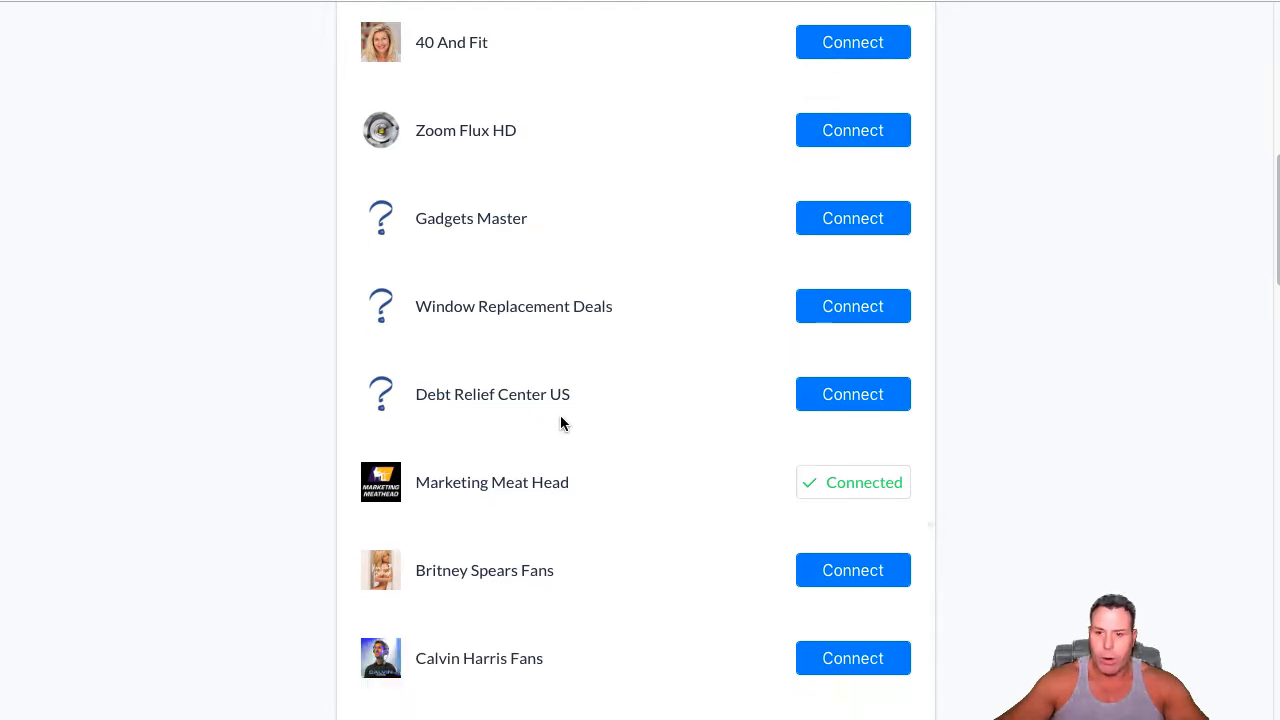
scroll(560, 418, down, 5)
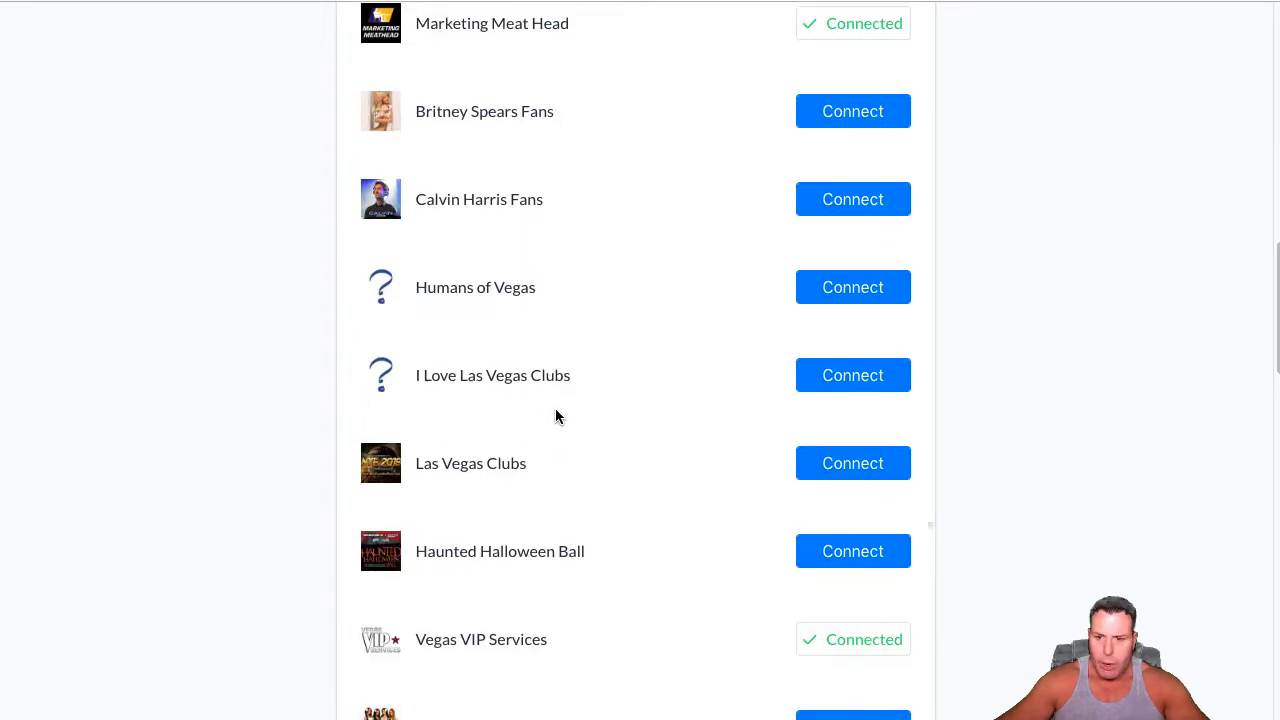
scroll(556, 413, down, 4)
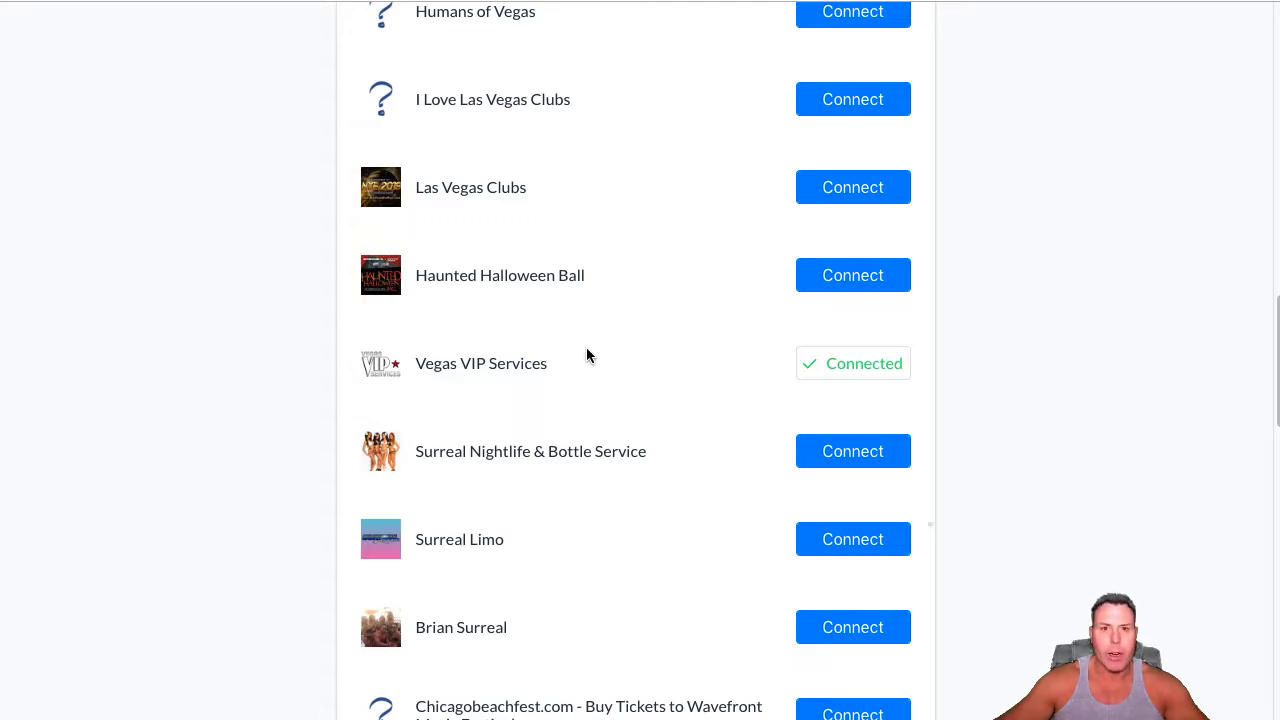
scroll(576, 376, down, 8)
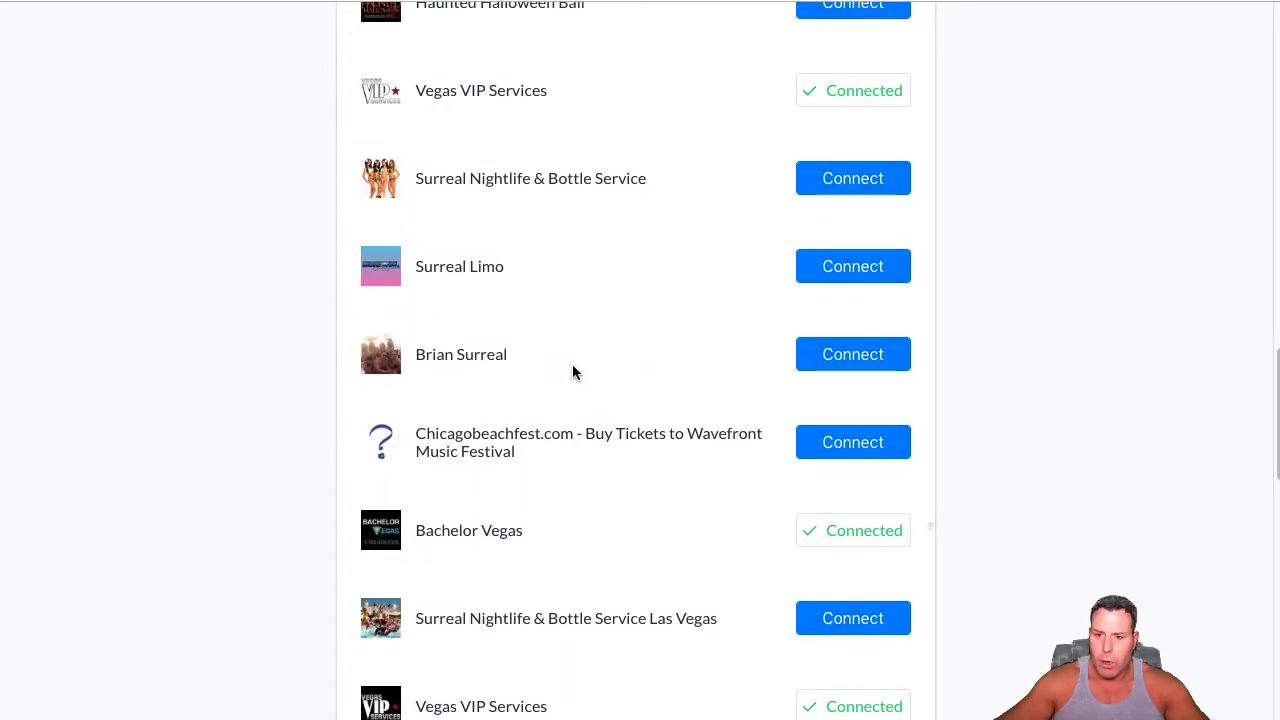
scroll(573, 367, down, 1)
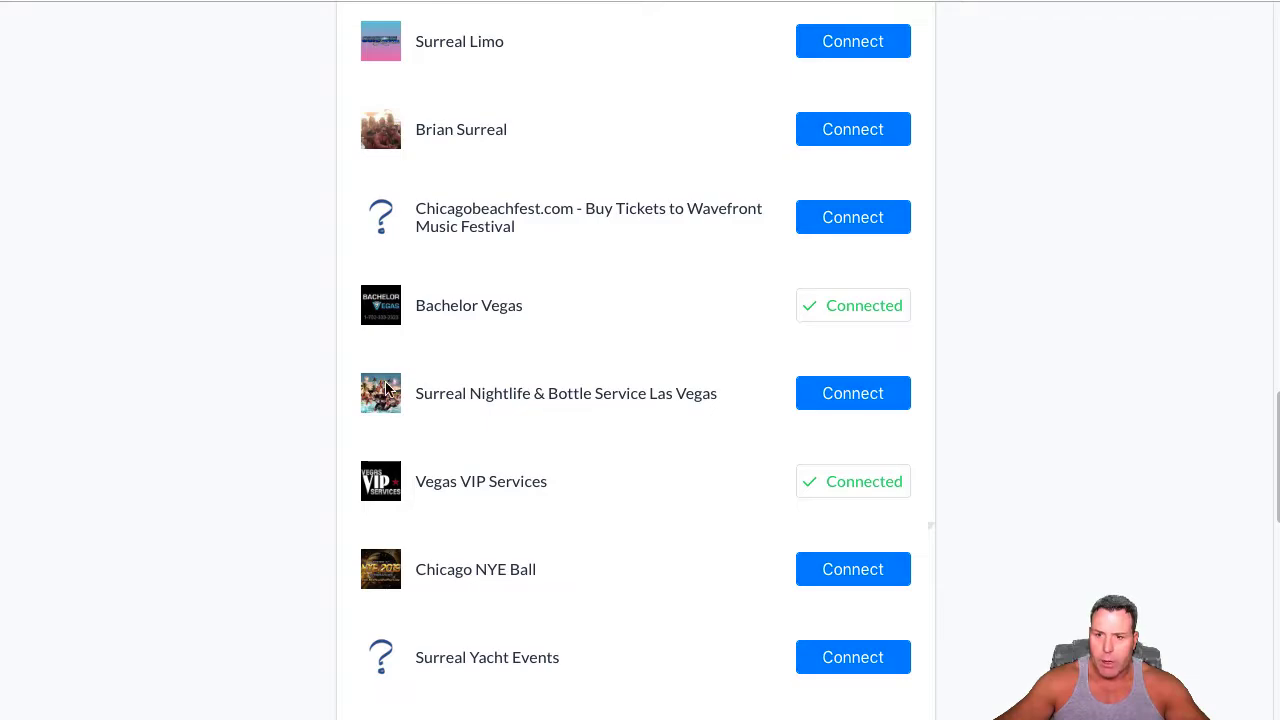
click(836, 409)
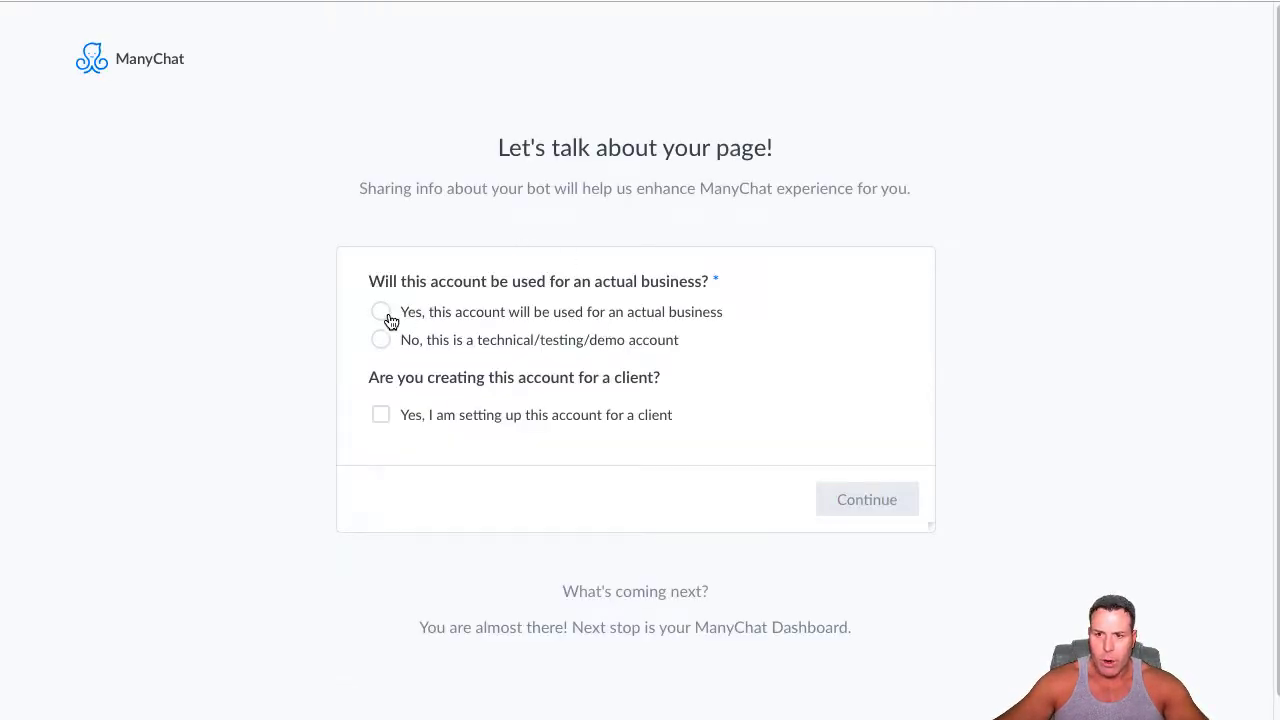
Declare the account as used for an actual business of type Hotel and hospitality, and continue to the dashboard
click(377, 314)
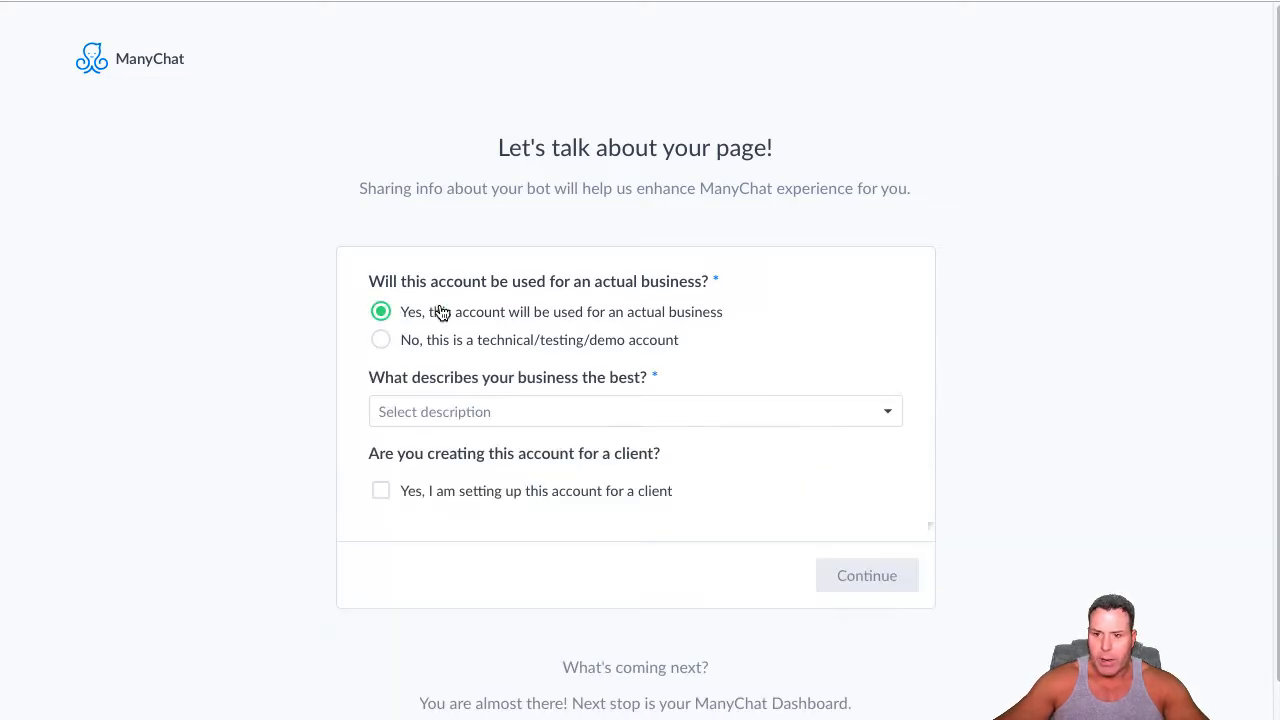
click(420, 411)
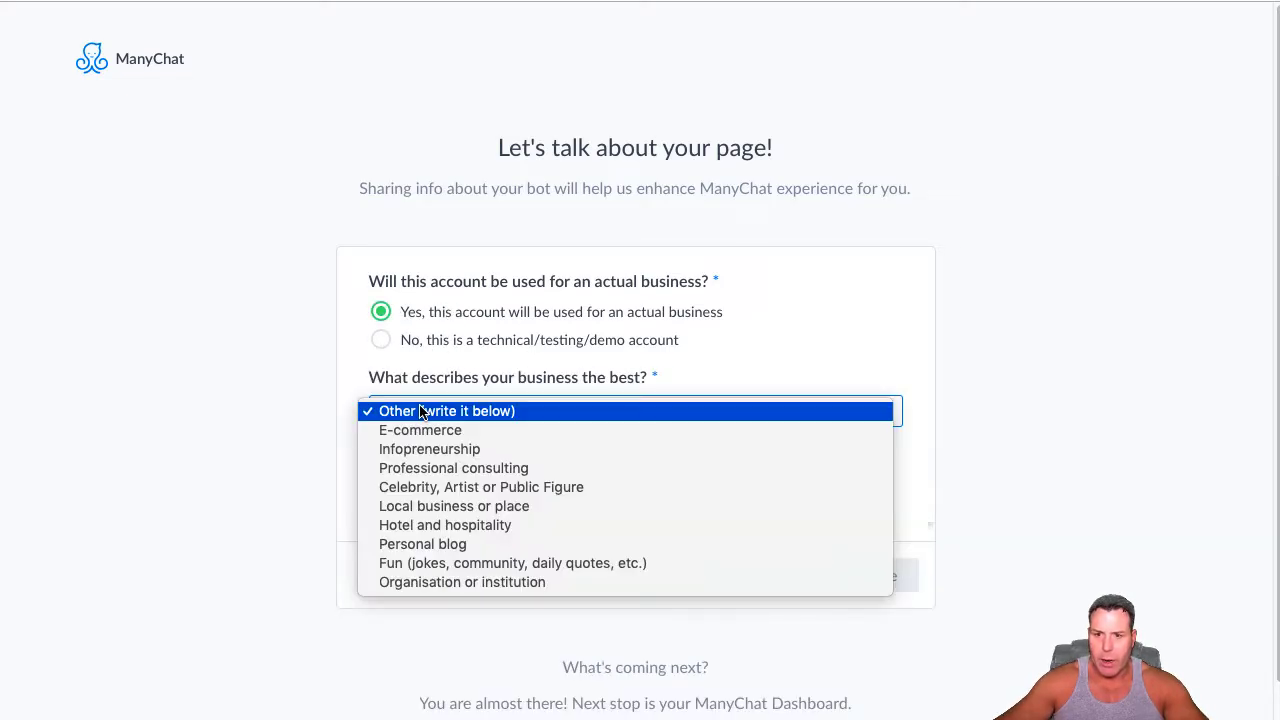
click(421, 525)
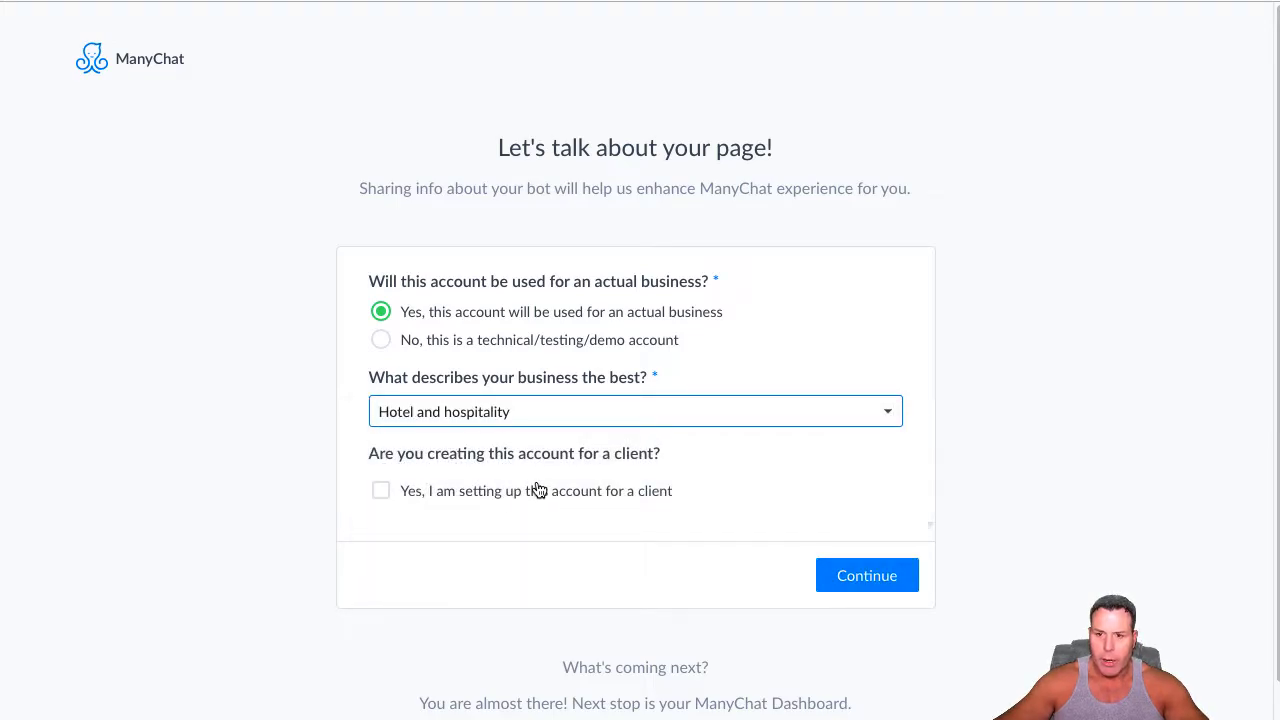
click(862, 583)
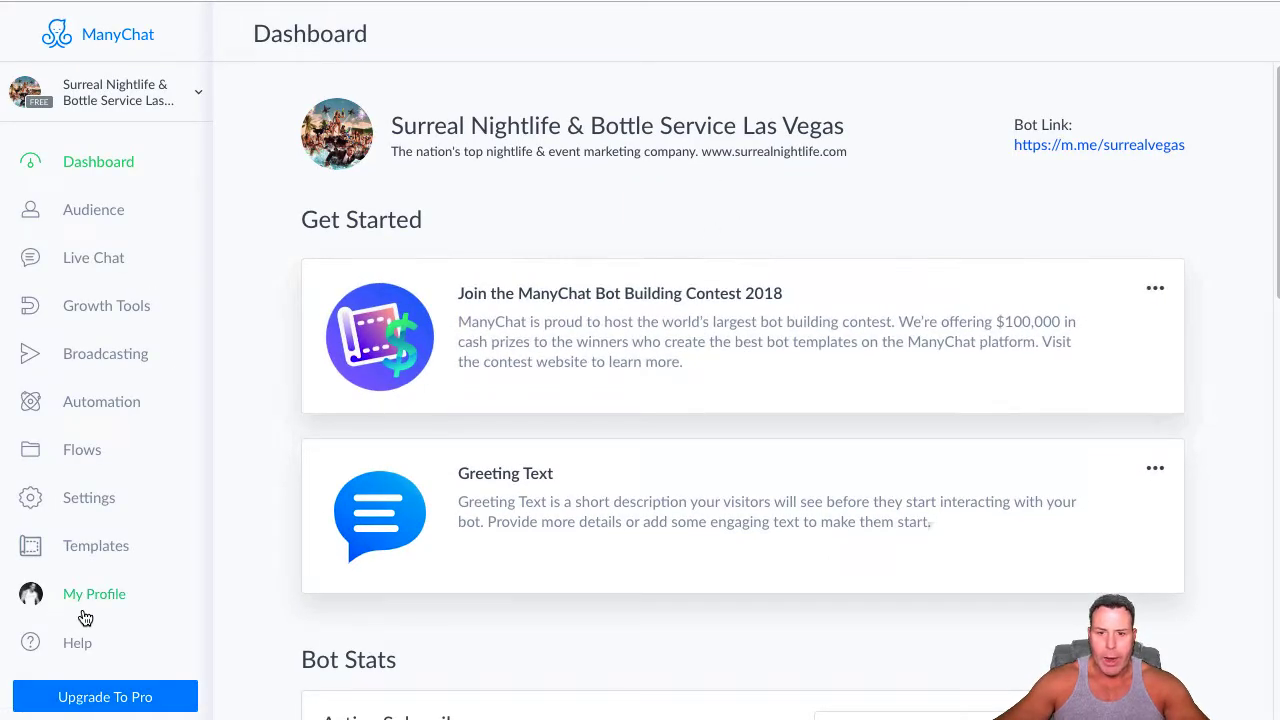
In the bot's general settings, paste the greeting text 'Hey First Name! Click the "Get Started" Button below now! 👇 👇', with First Name as a variable
click(92, 499)
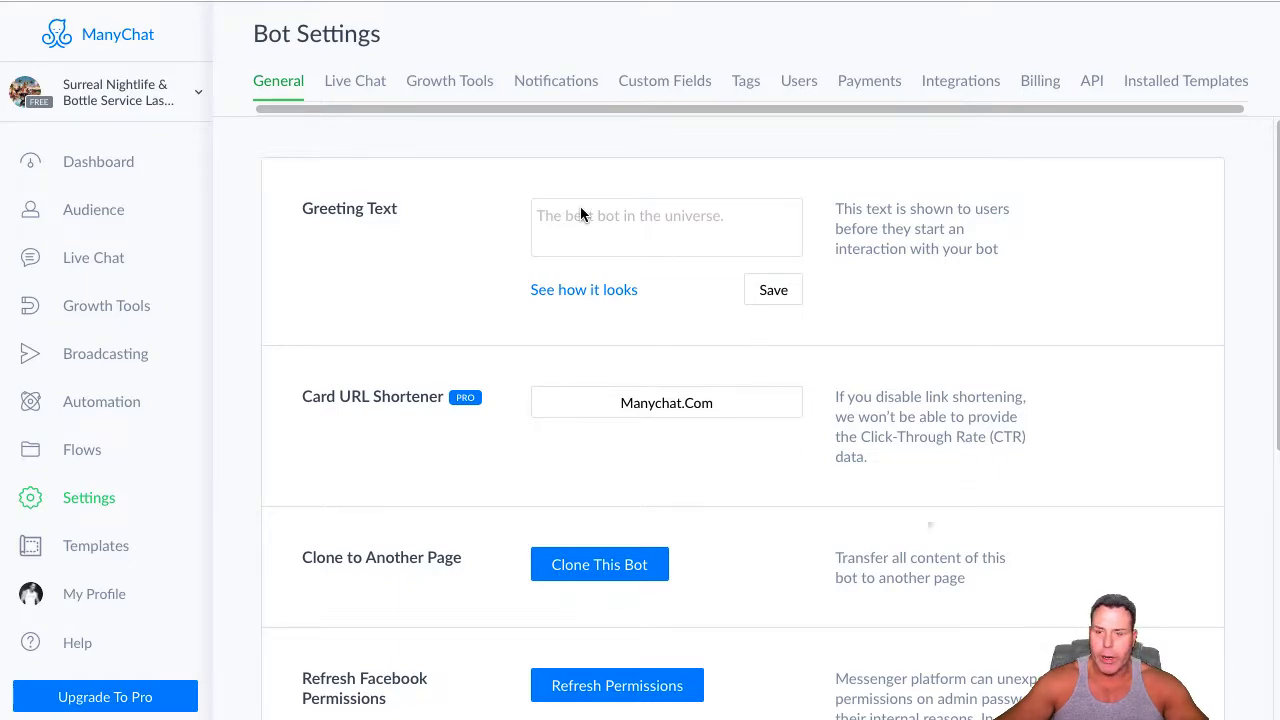
scroll(135, 290, down, 1)
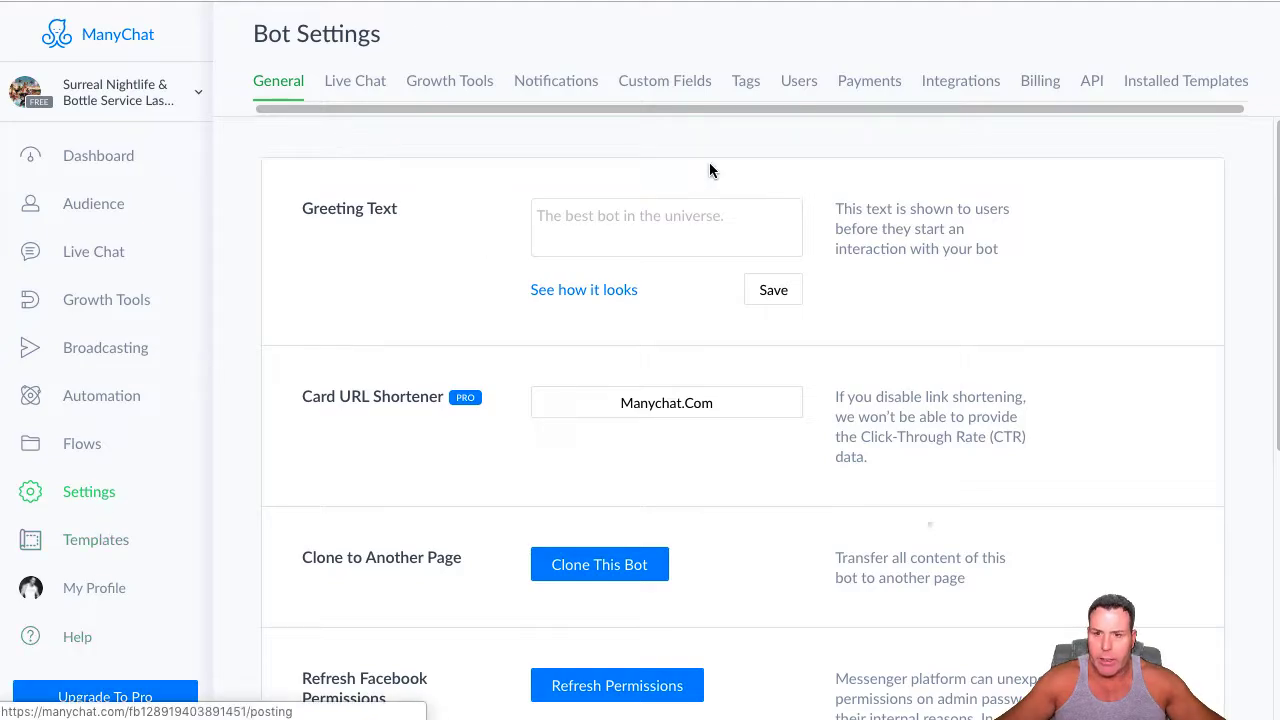
right_click(611, 218)
click(650, 354)
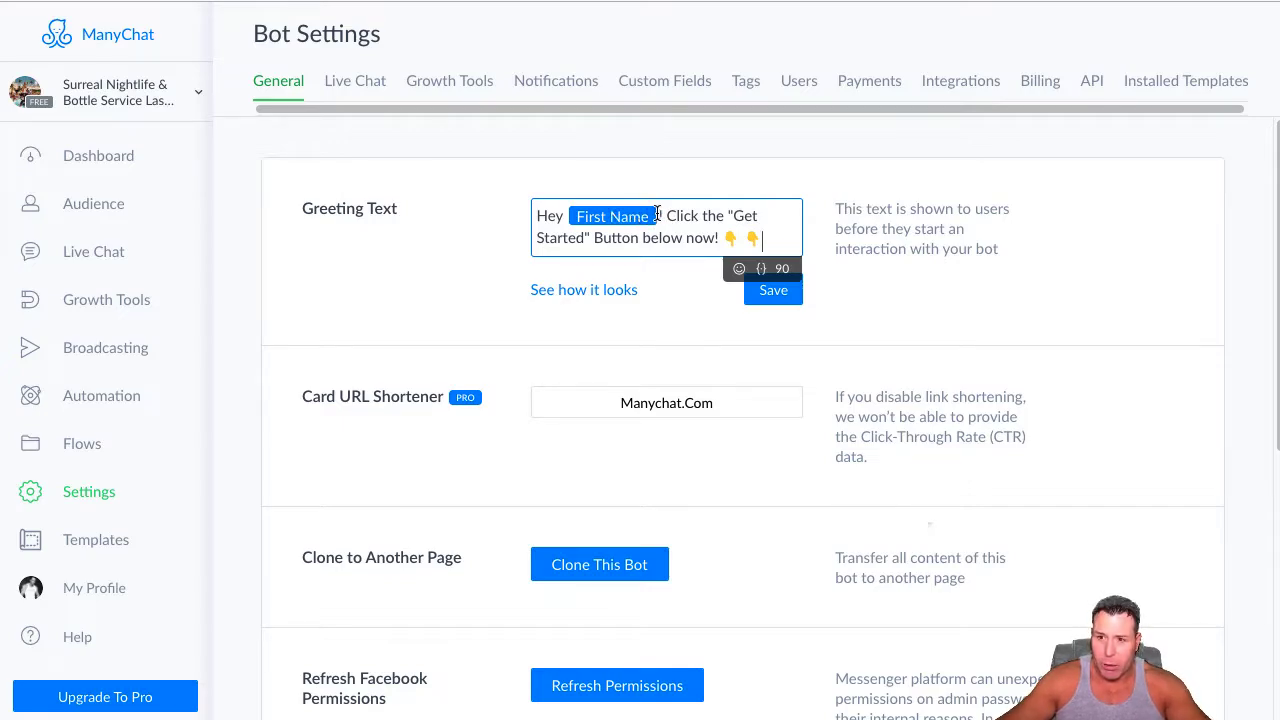
Delete the First Name variable from the greeting text and insert it again after "Hey" with variable type first_name
click(658, 215)
key(BackSpace)
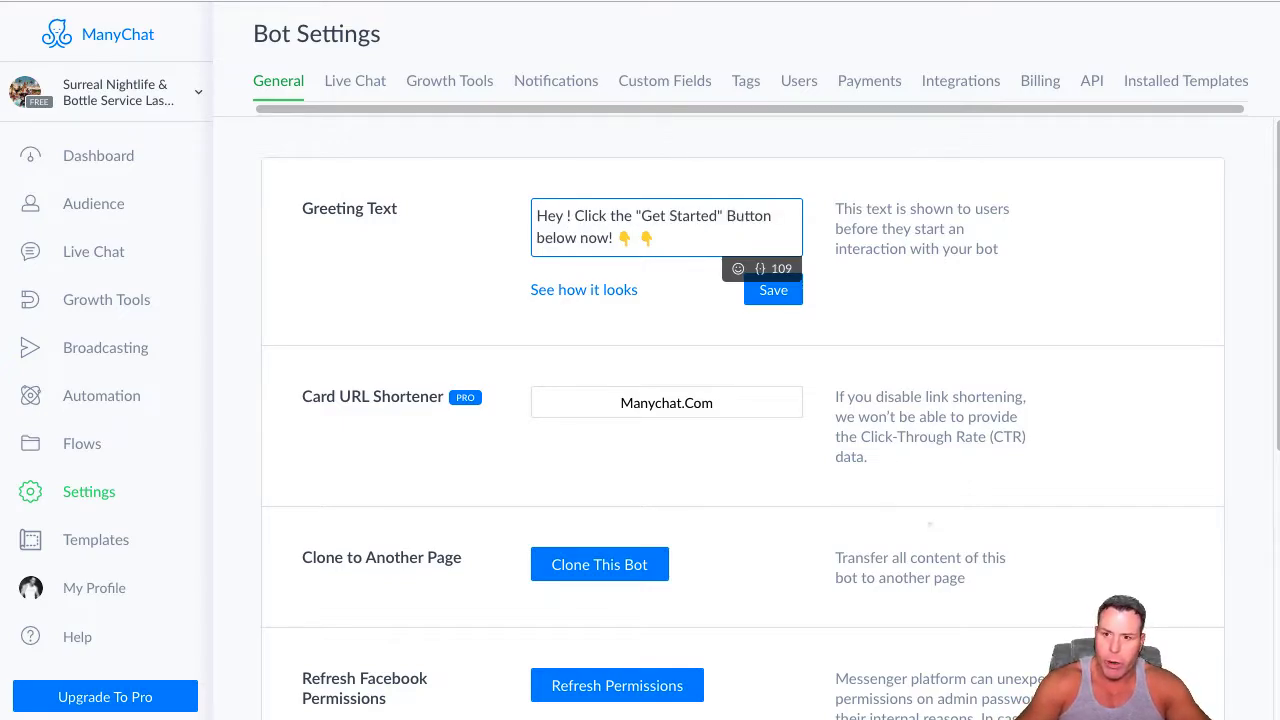
click(761, 273)
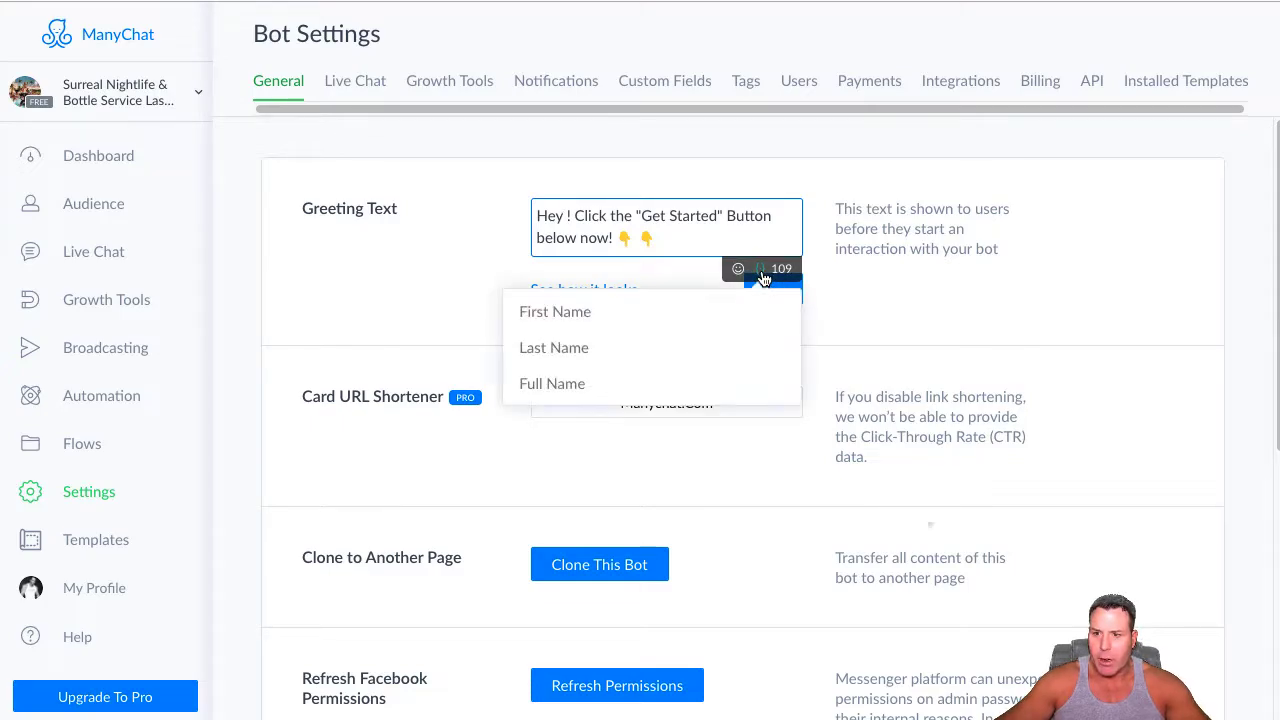
click(561, 315)
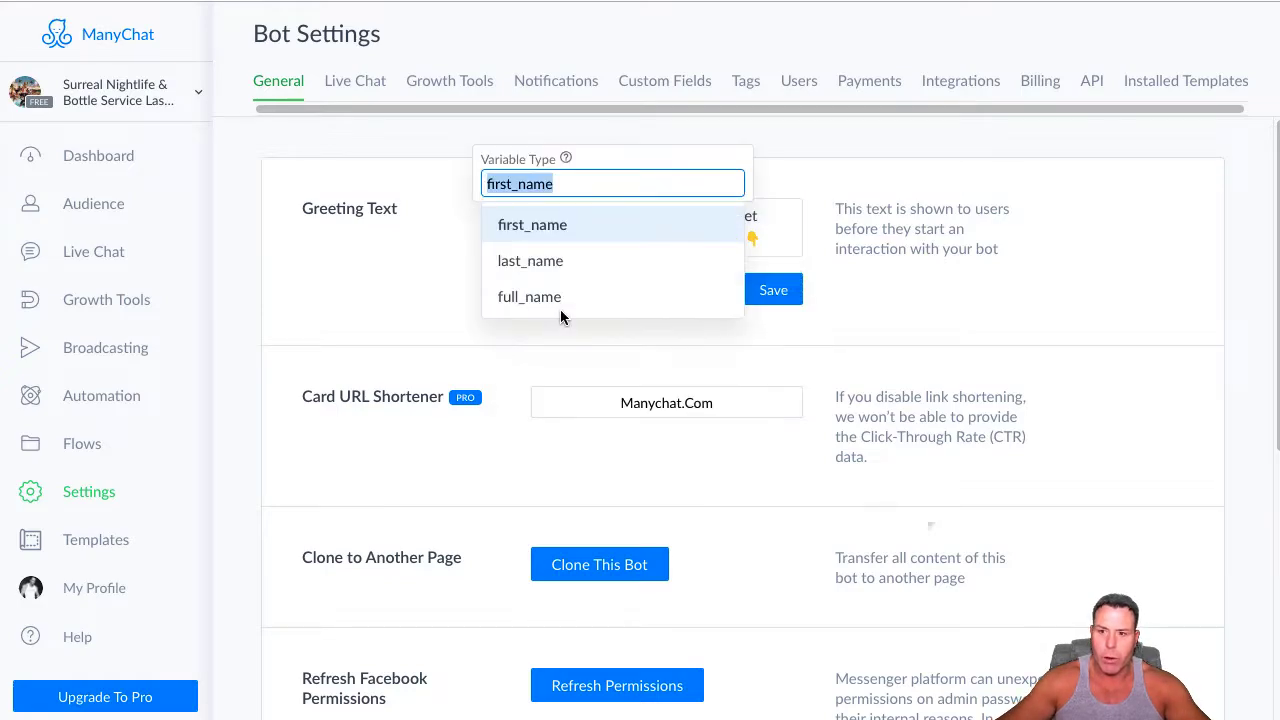
click(540, 226)
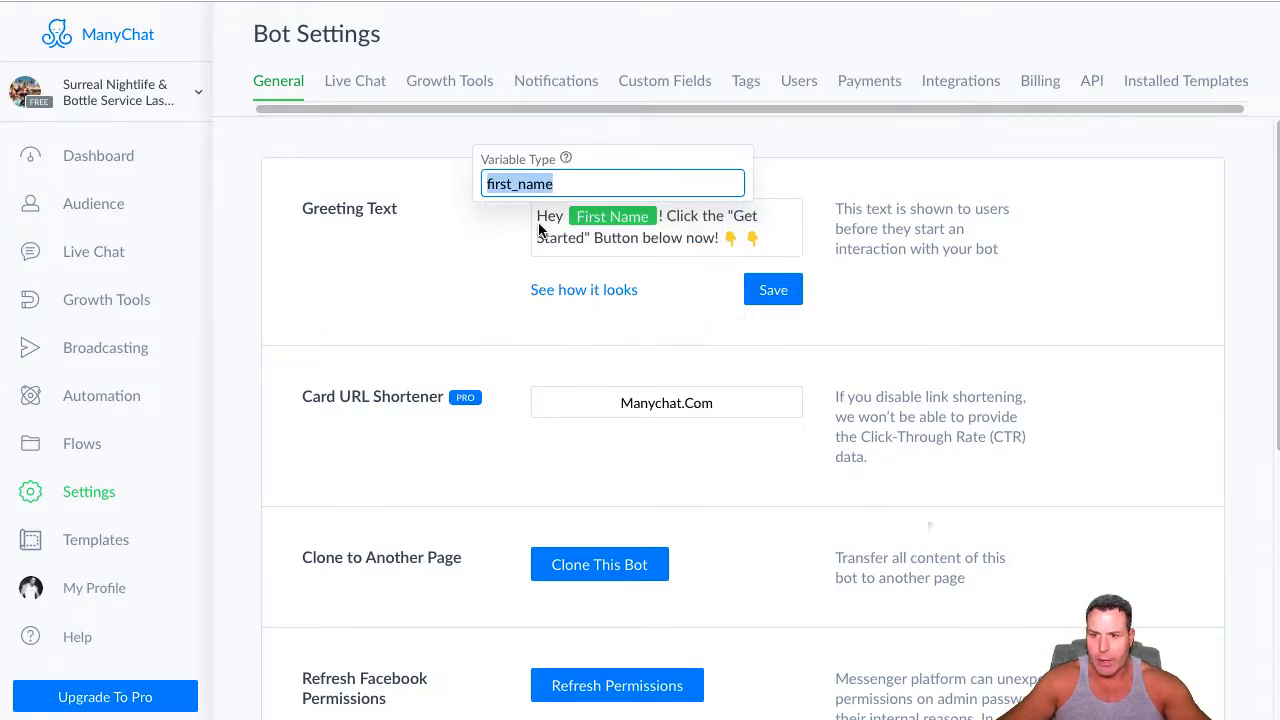
click(700, 241)
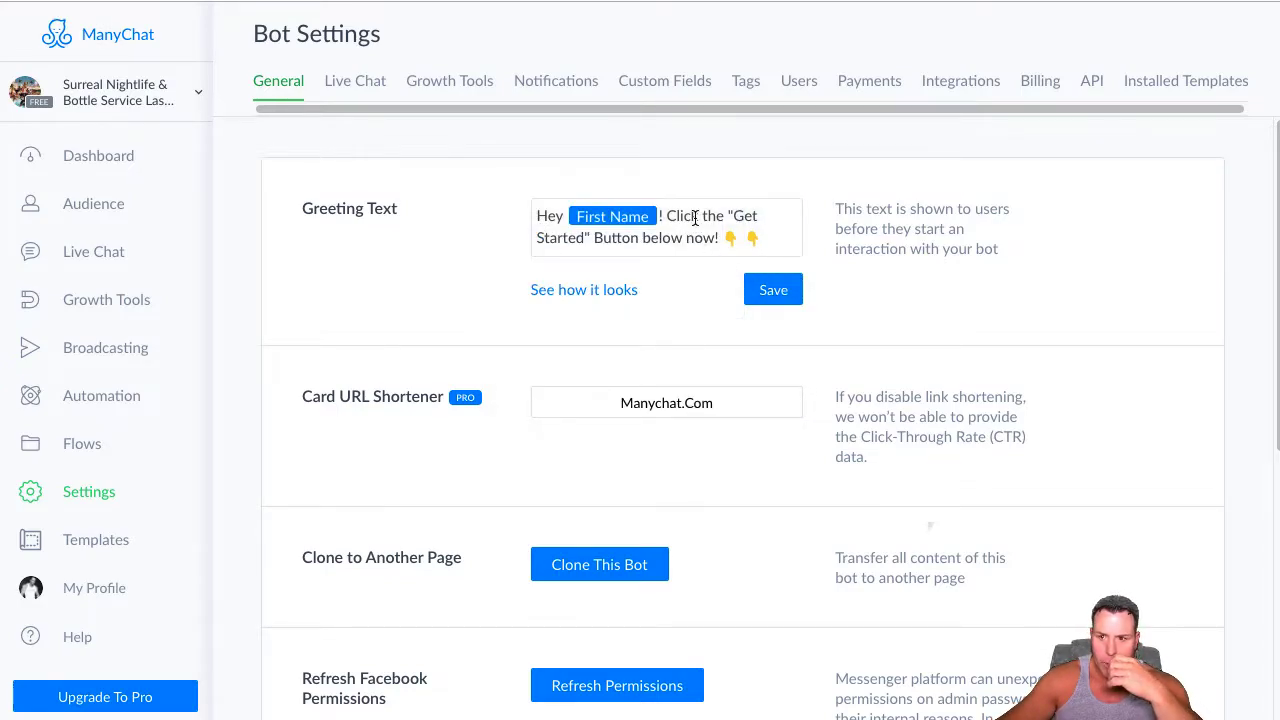
Browse the emoji choices available for the greeting text without adding another one
click(560, 216)
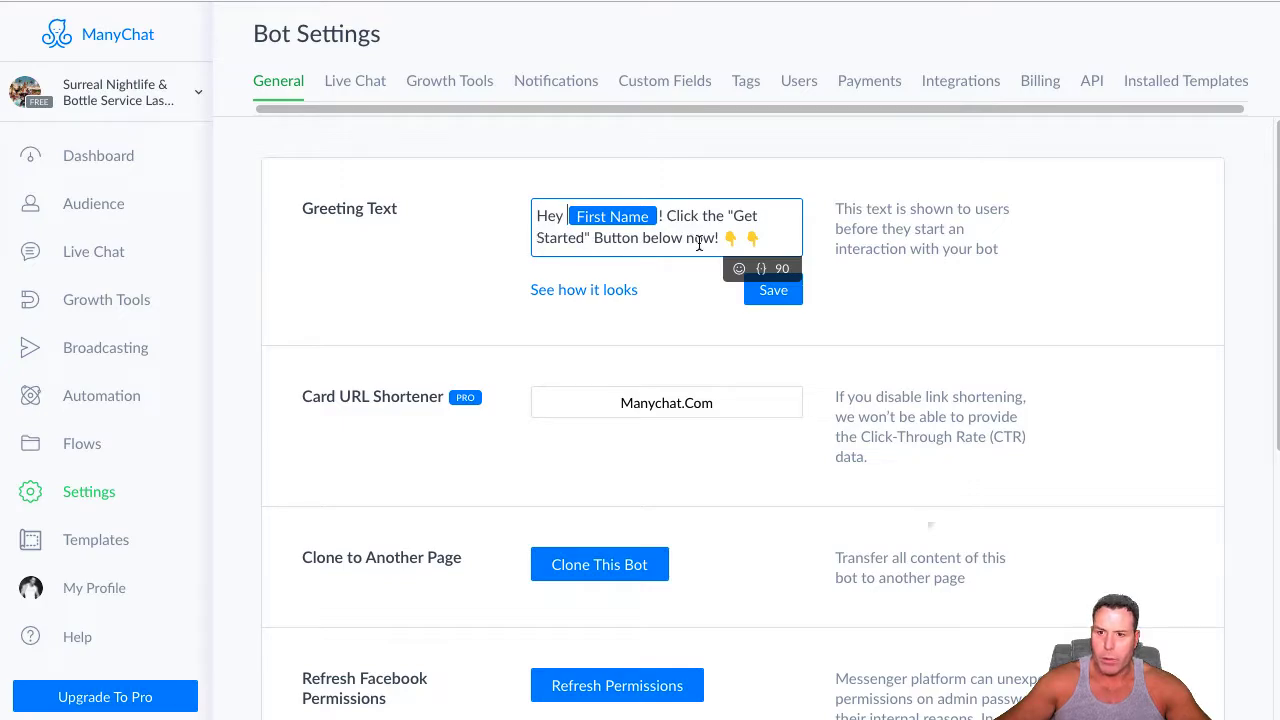
click(766, 235)
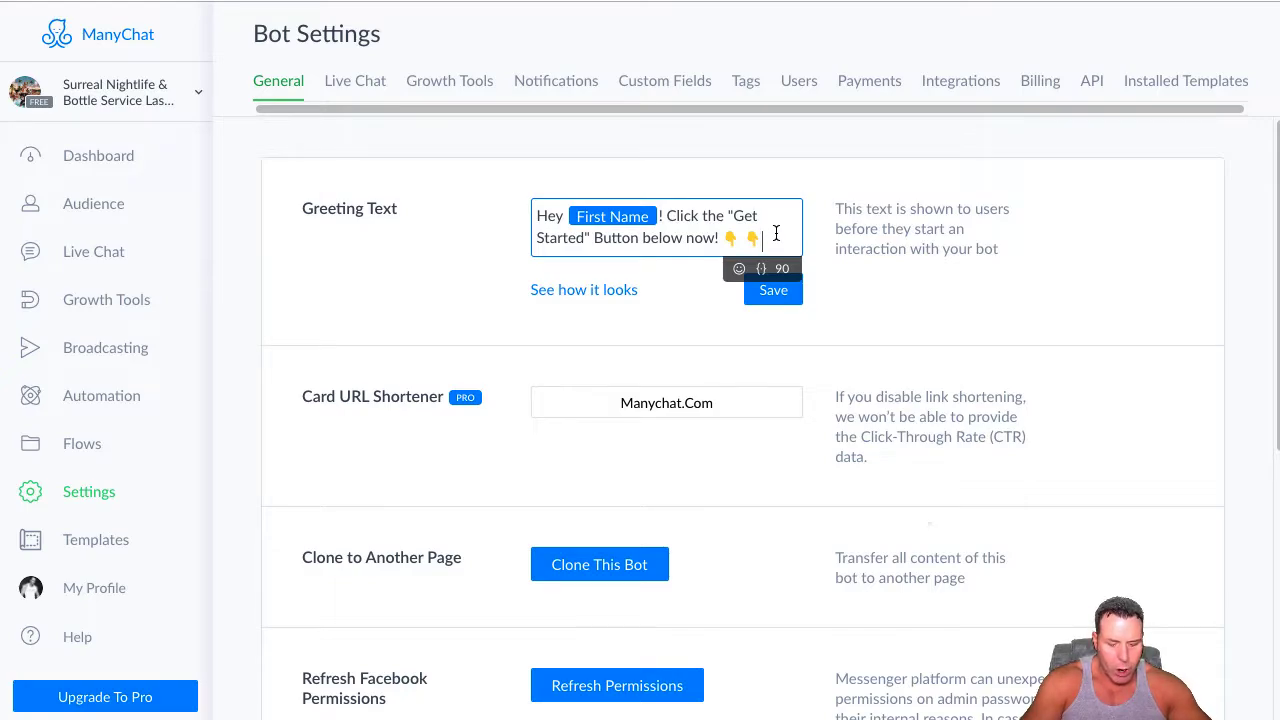
click(739, 268)
scroll(712, 397, down, 2)
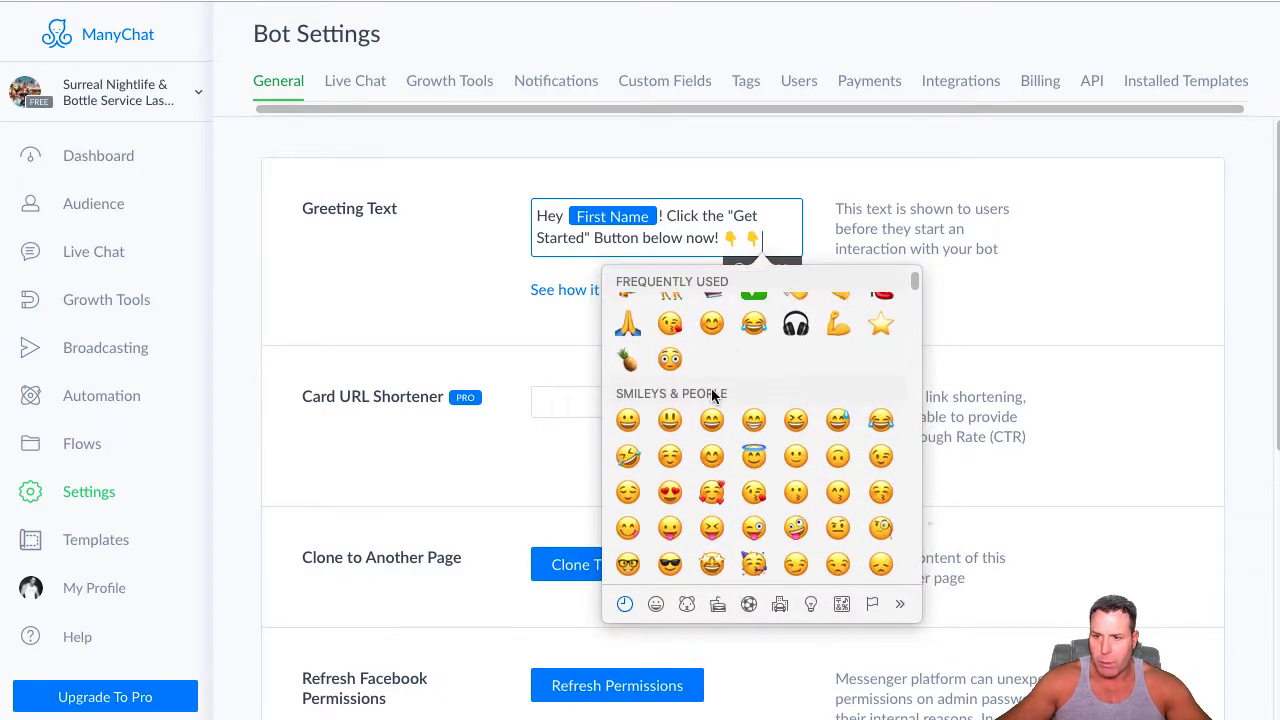
scroll(712, 397, up, 3)
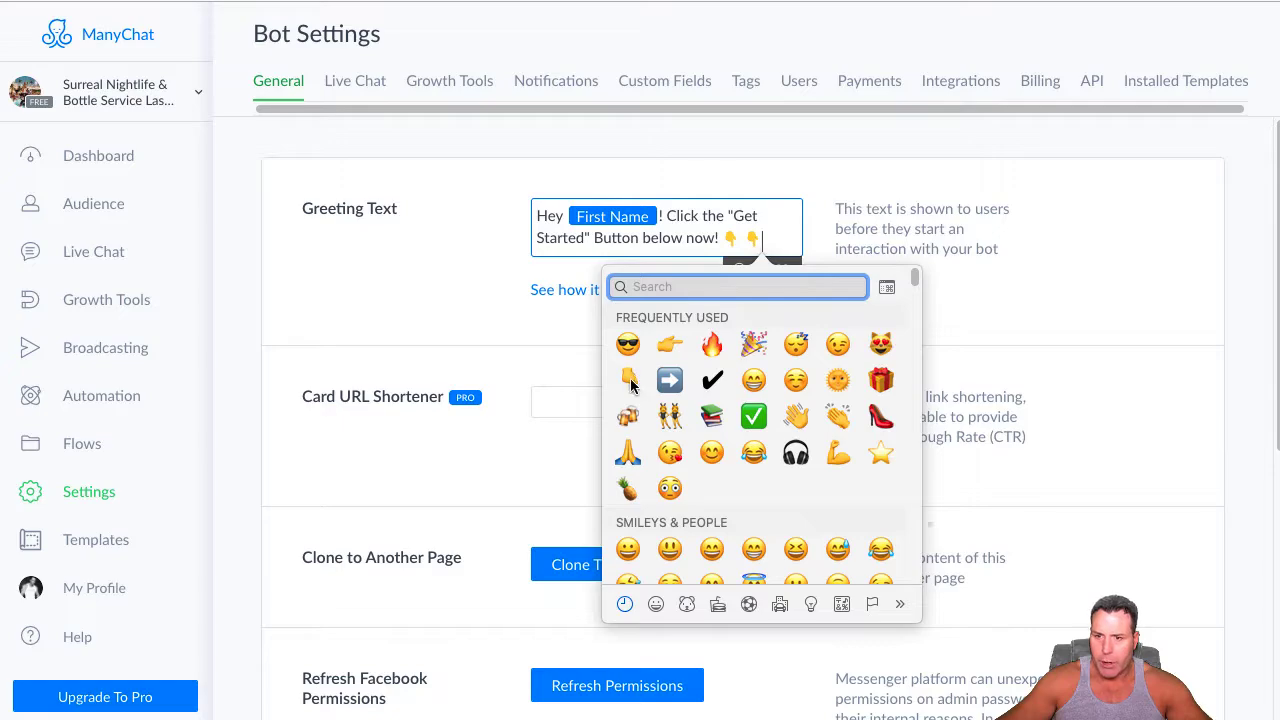
click(789, 237)
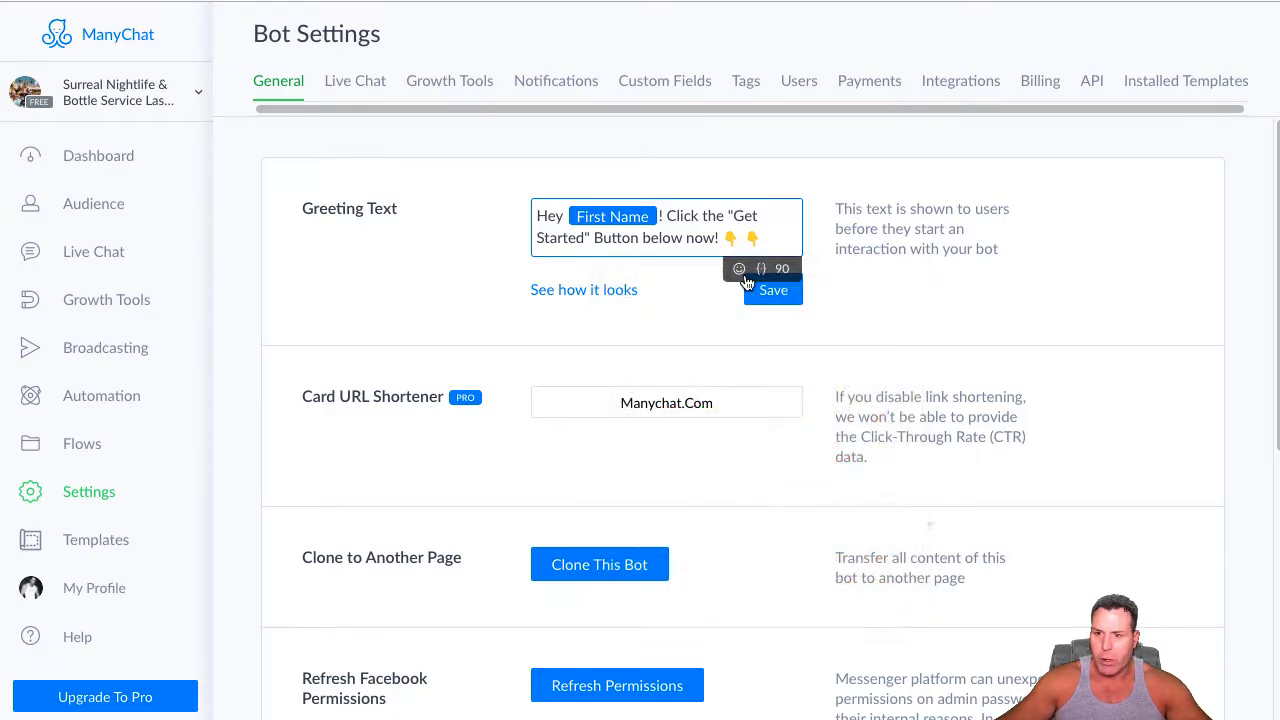
click(739, 268)
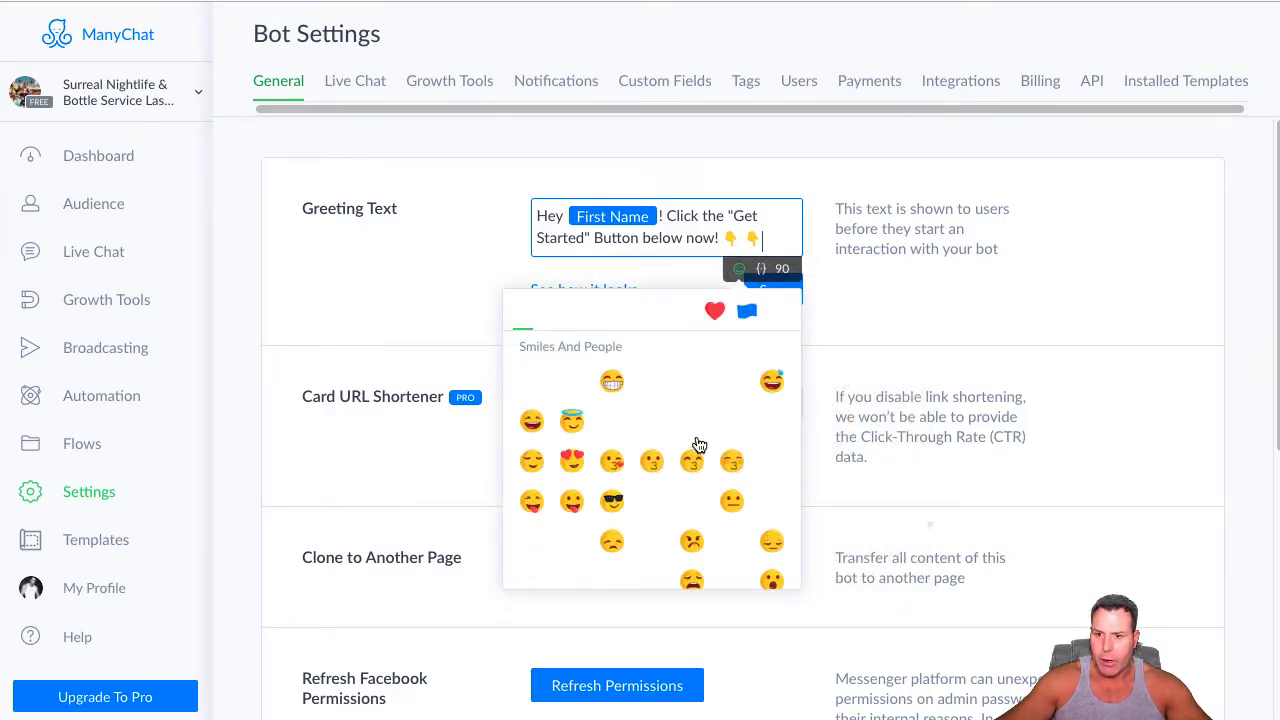
click(409, 287)
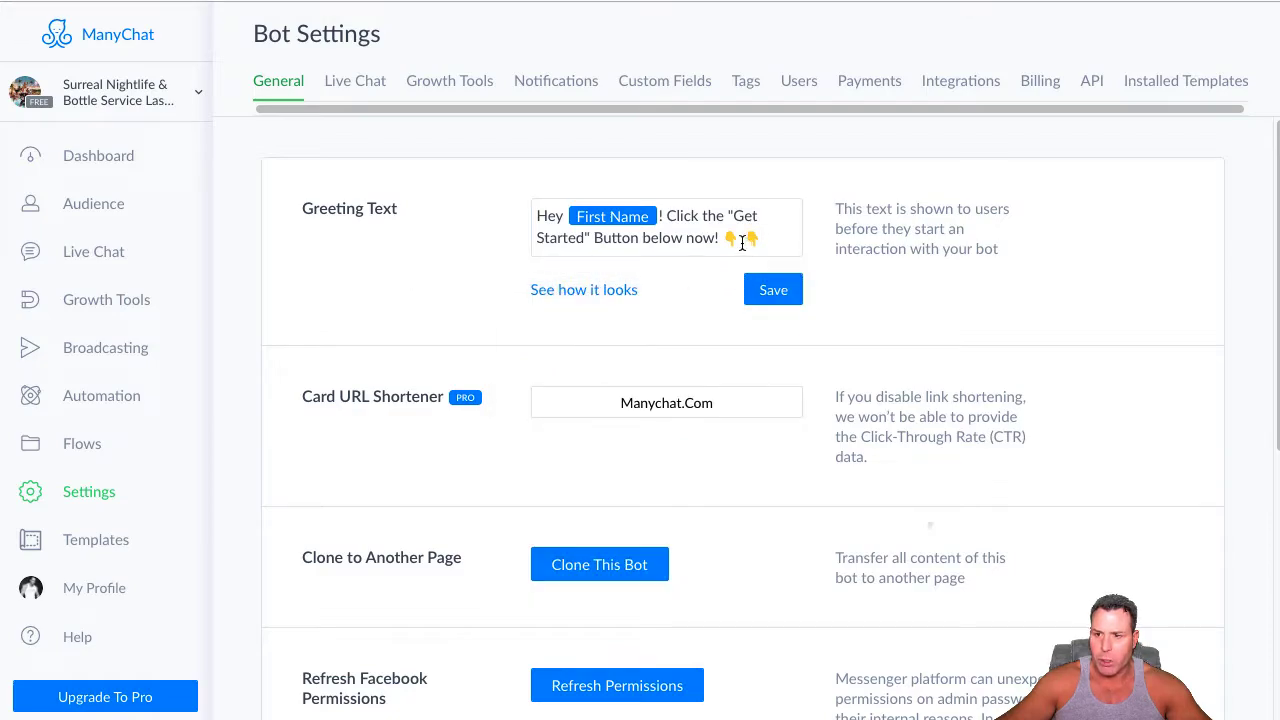
Save the greeting text and refresh the bot's Facebook permissions
click(772, 292)
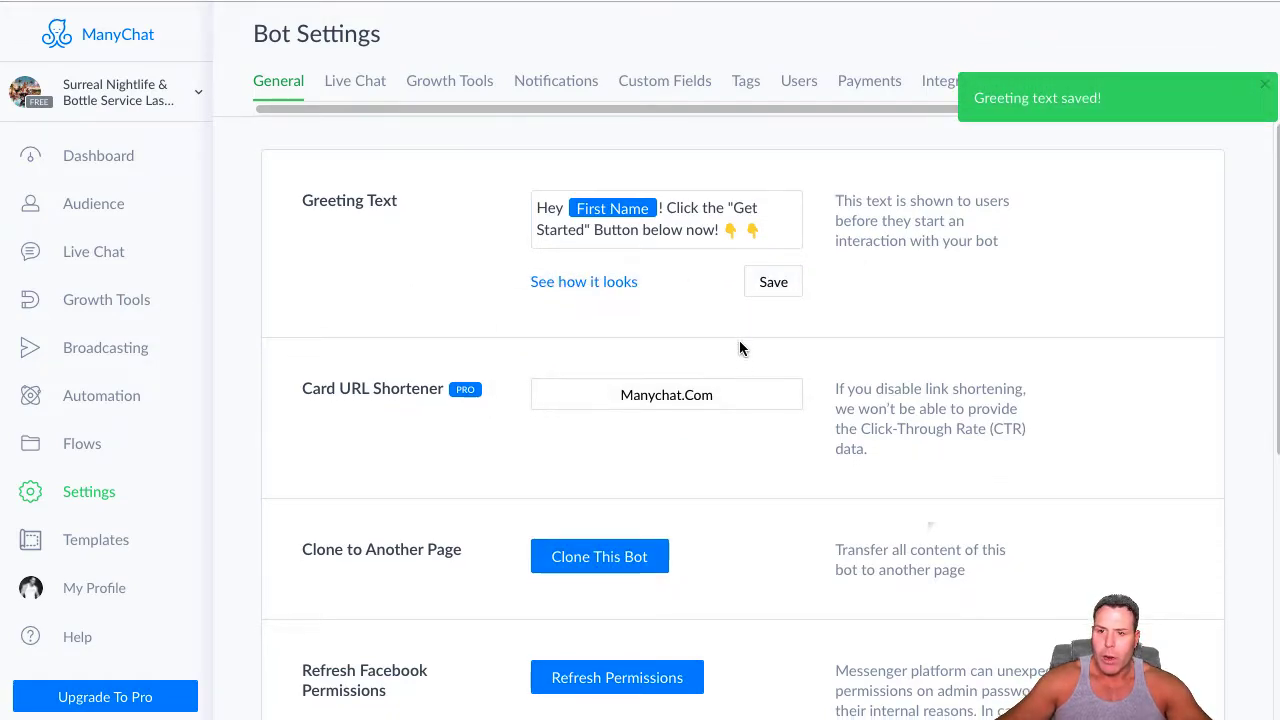
scroll(660, 500, down, 1)
click(601, 643)
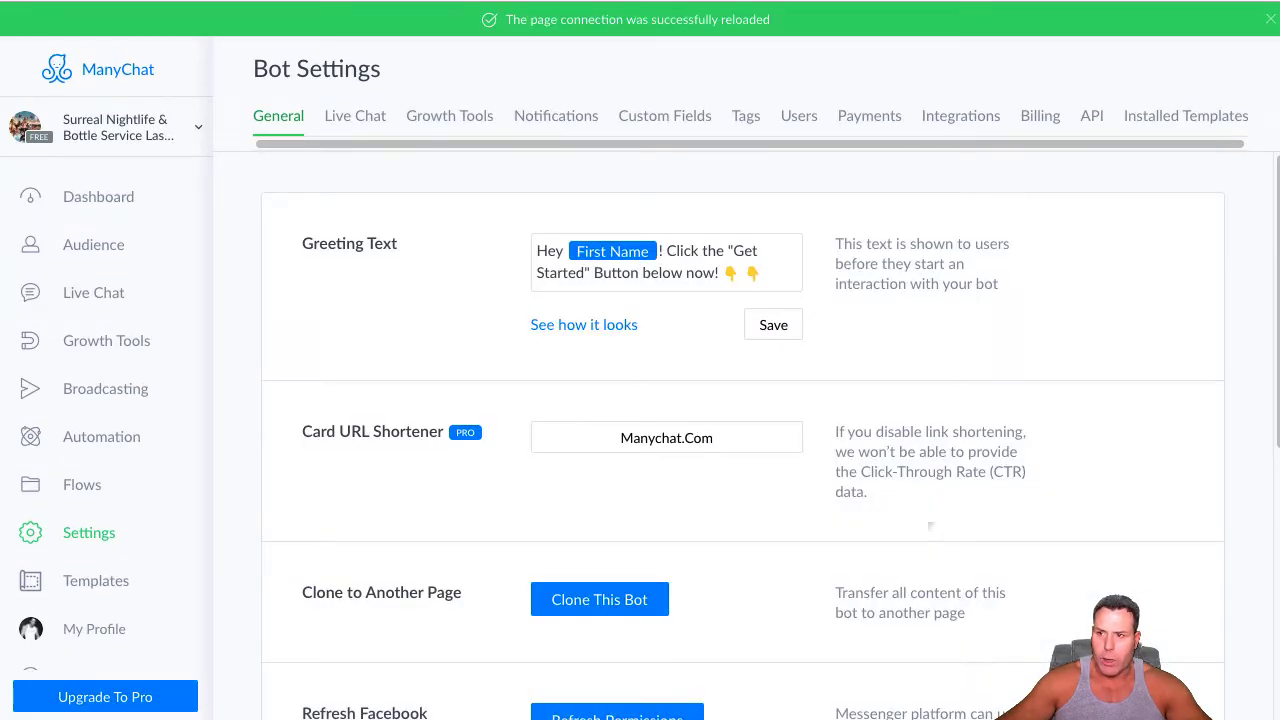
Switch to Facebook in a new browser tab and open the managed page Surreal Nightlife & Bottle Service Las Vegas
key(ctrl+t)
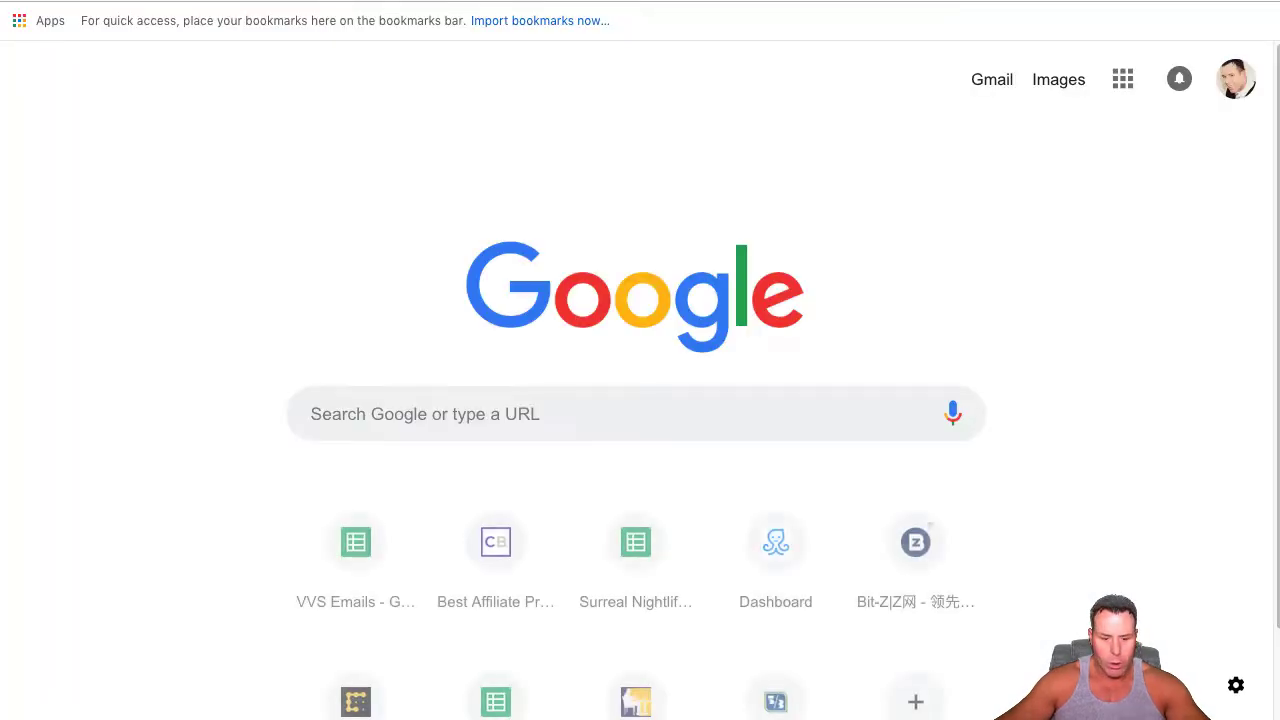
text(f)
click(216, 58)
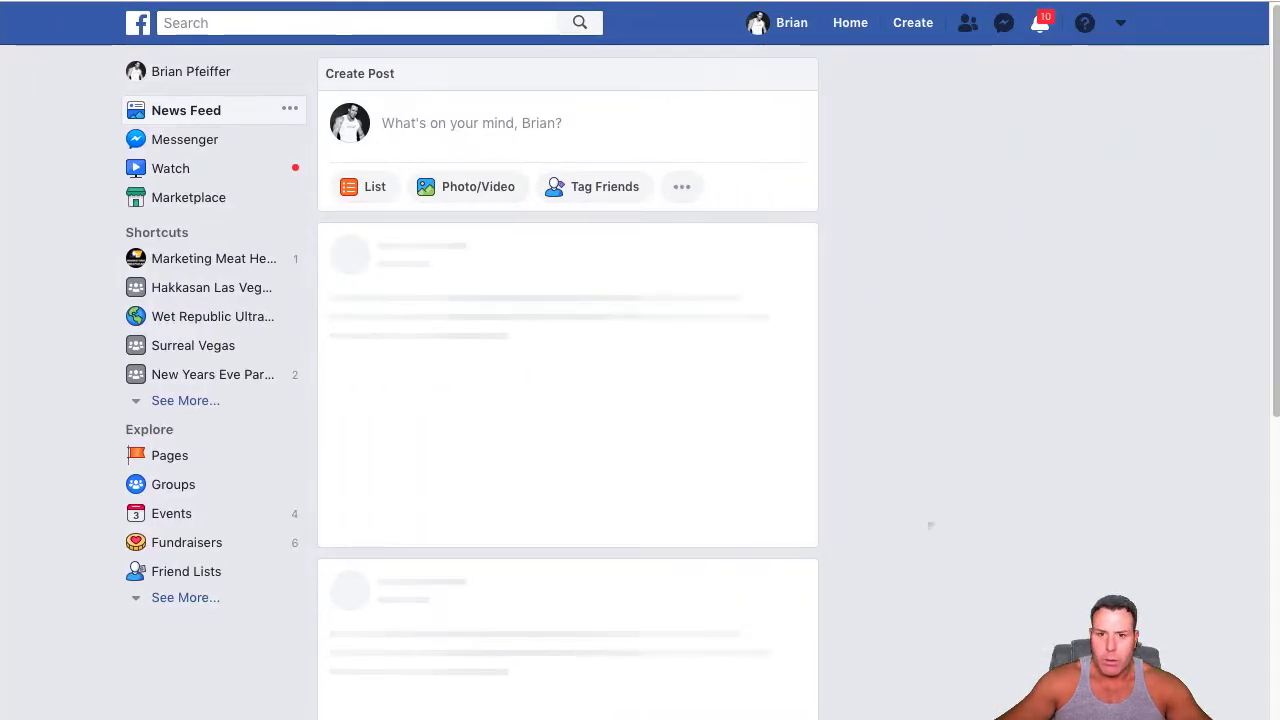
click(858, 41)
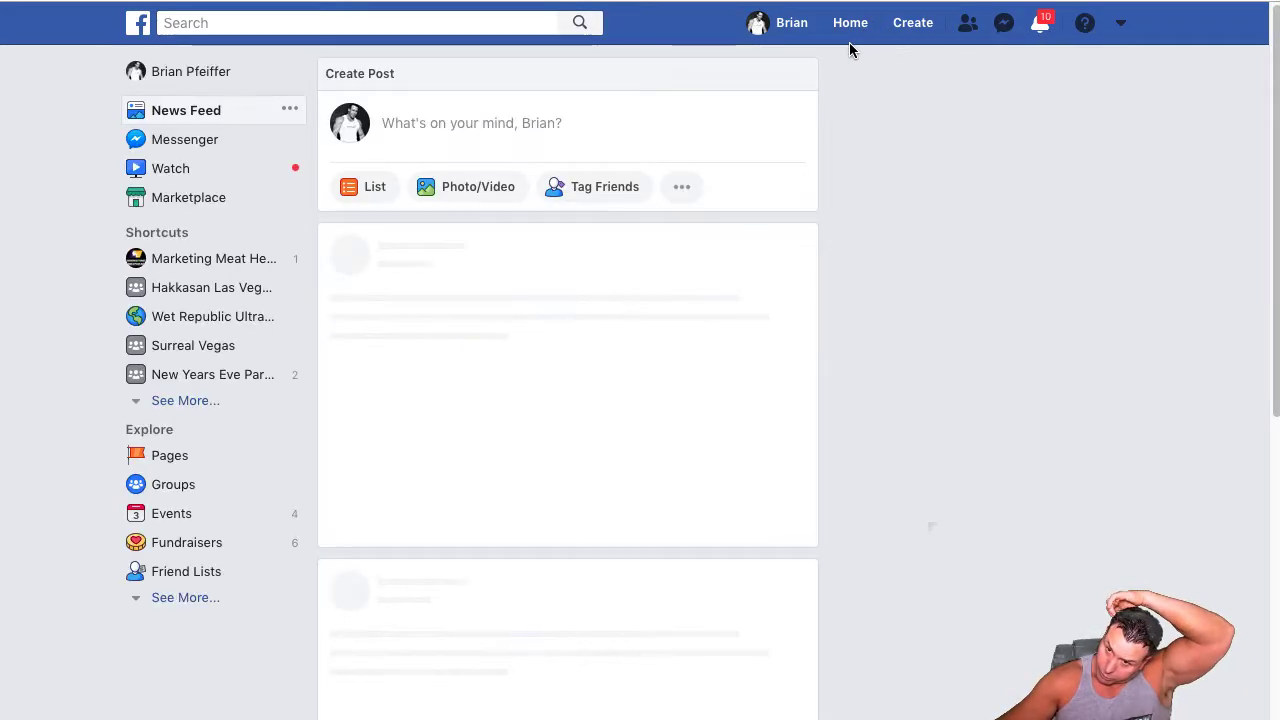
click(160, 465)
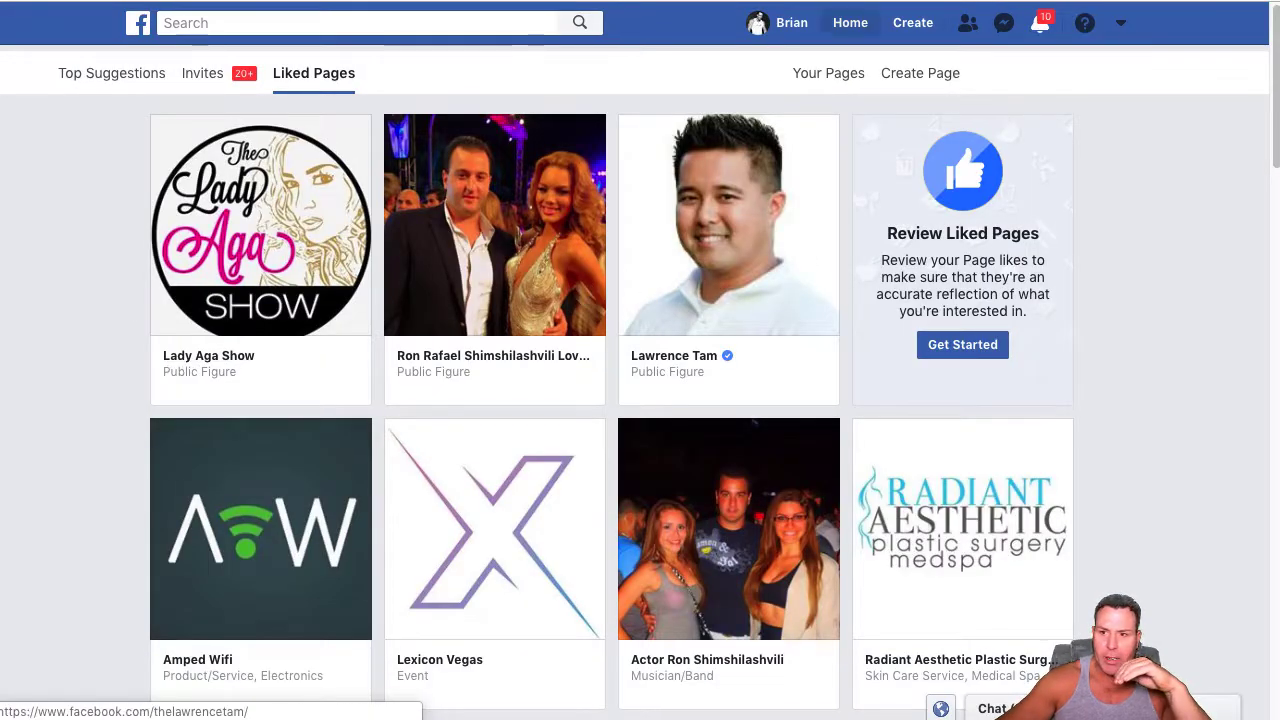
click(834, 78)
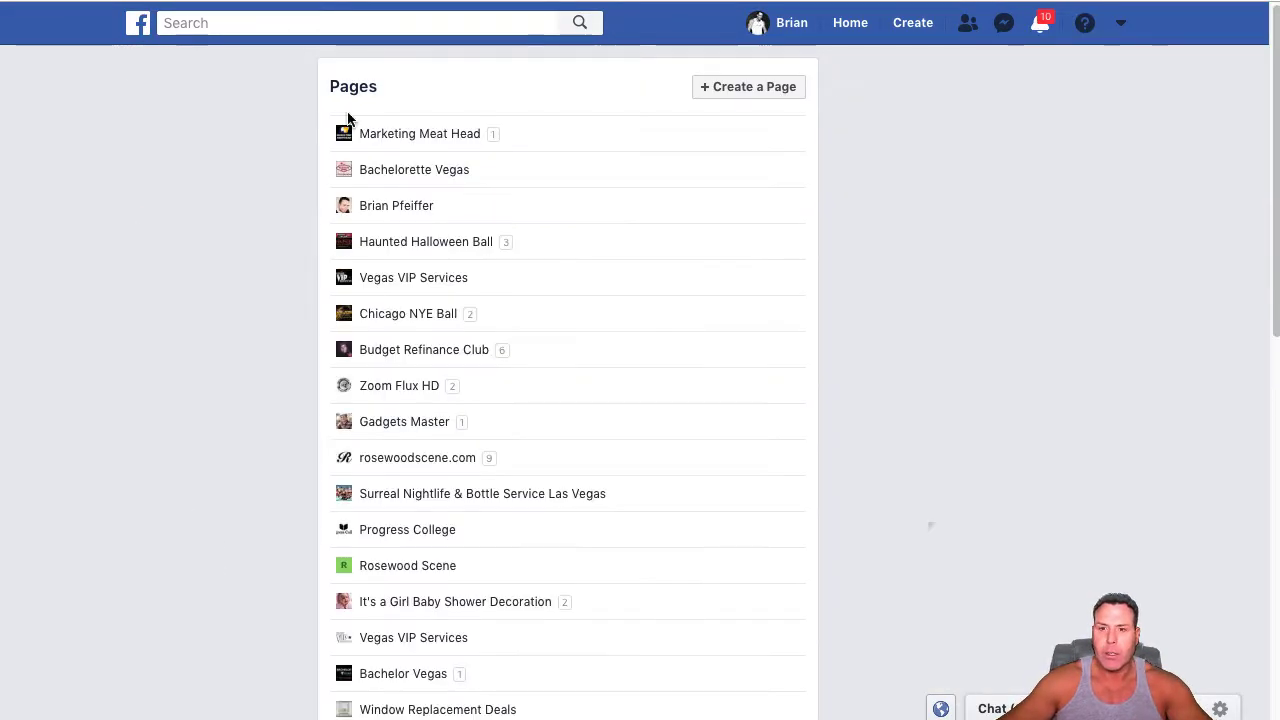
scroll(471, 300, down, 4)
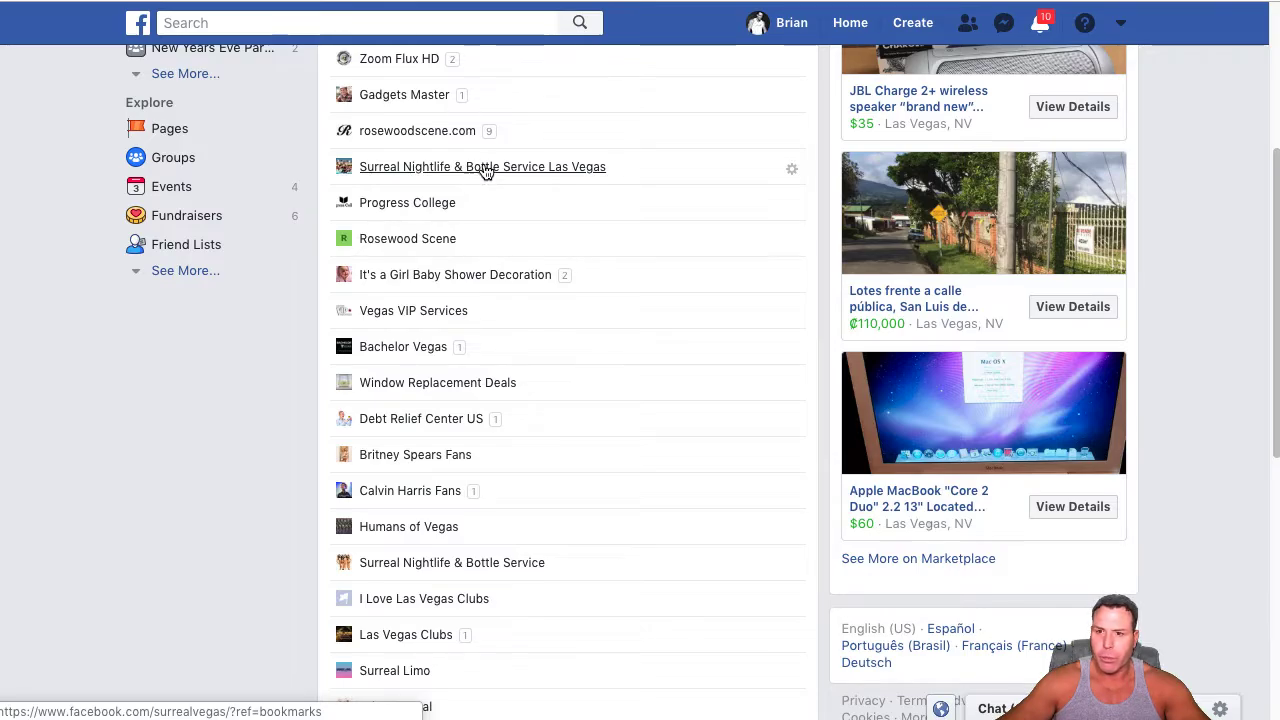
click(428, 167)
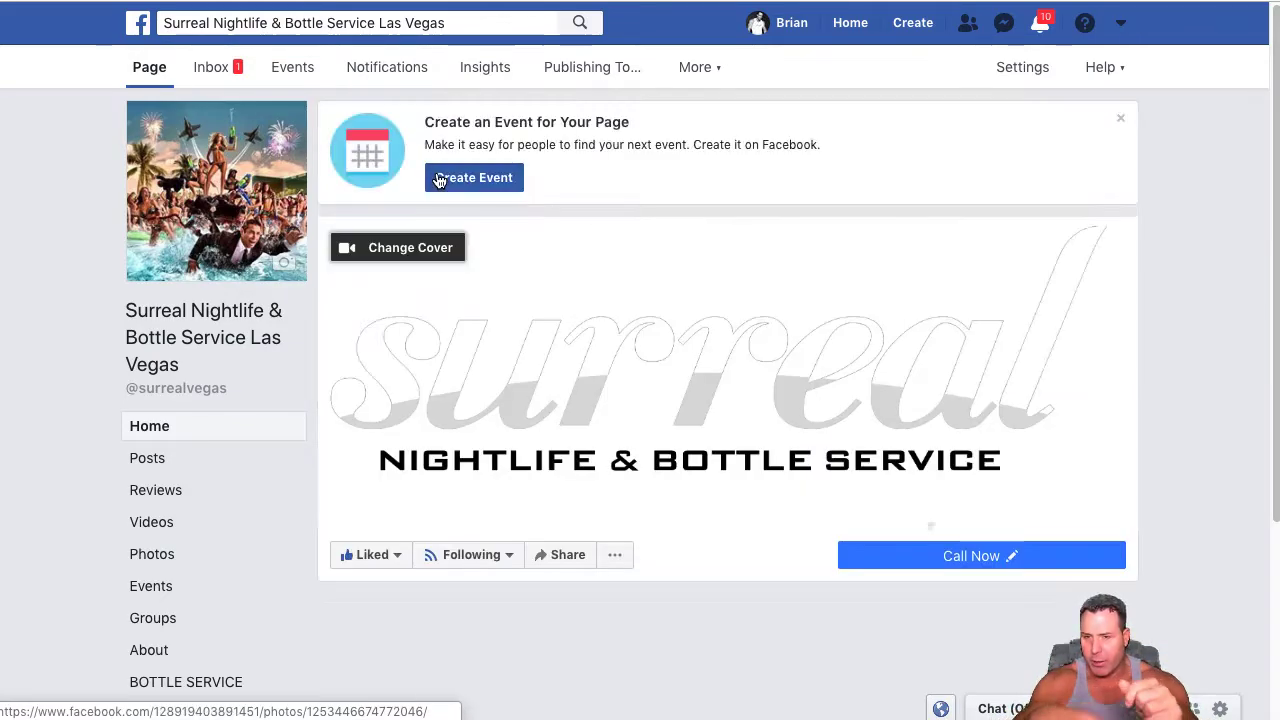
Edit the page's Call Now button and choose Send Message from the Contact you options
scroll(519, 232, down, 2)
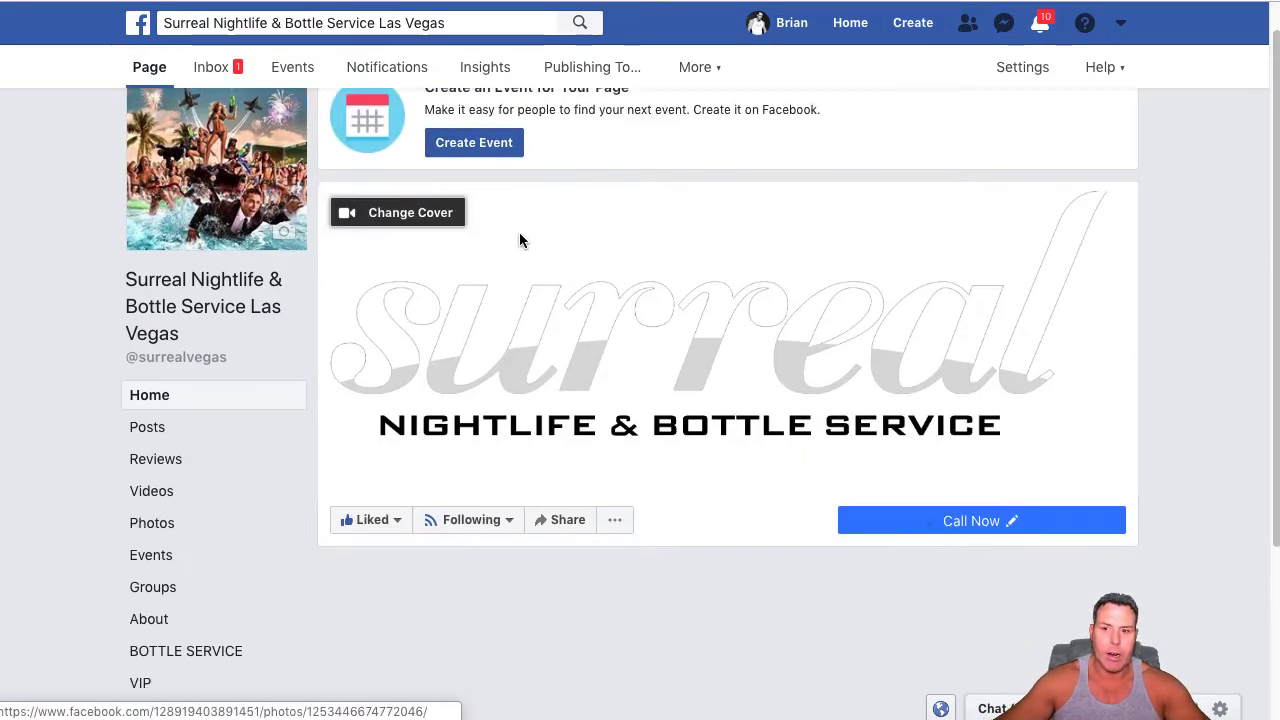
click(950, 477)
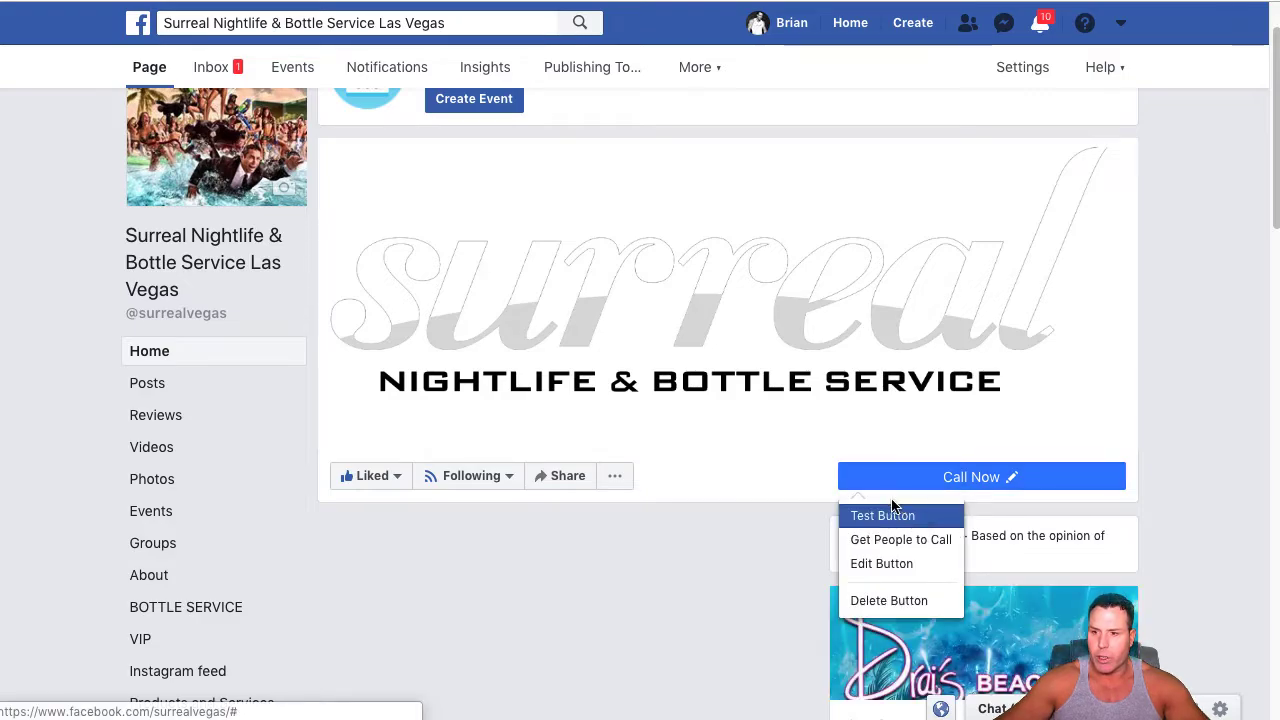
click(850, 474)
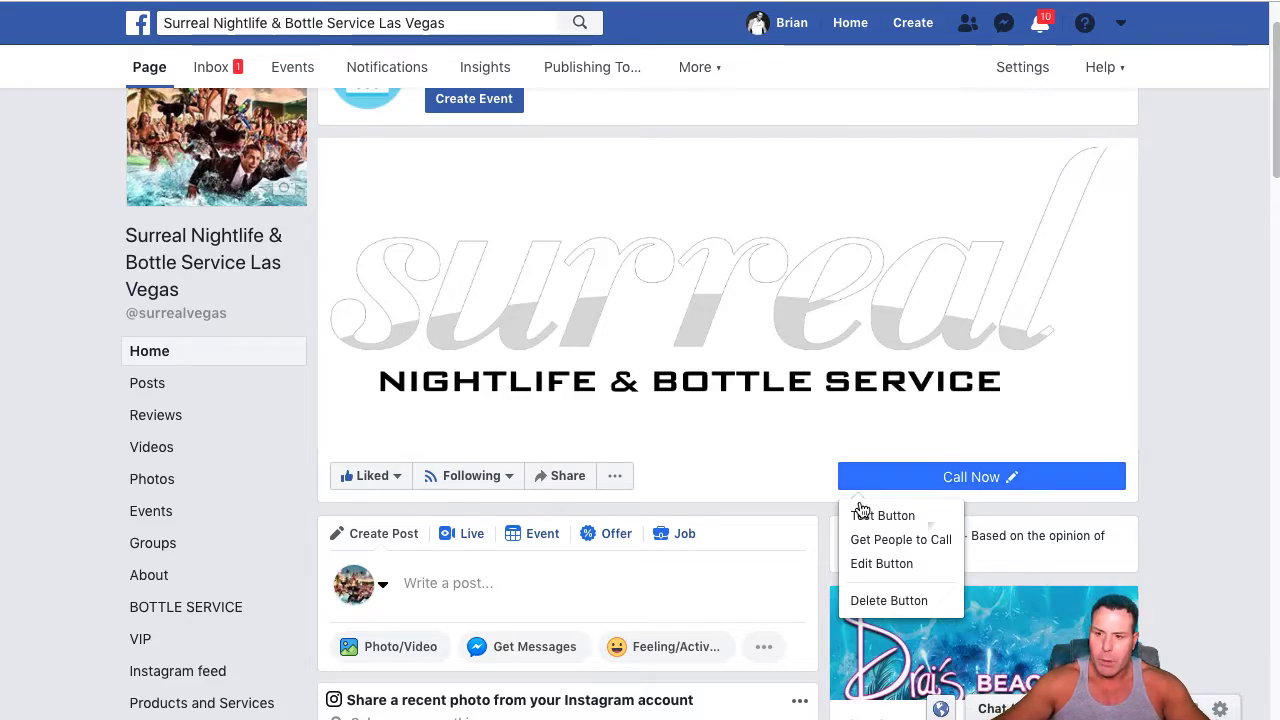
click(868, 563)
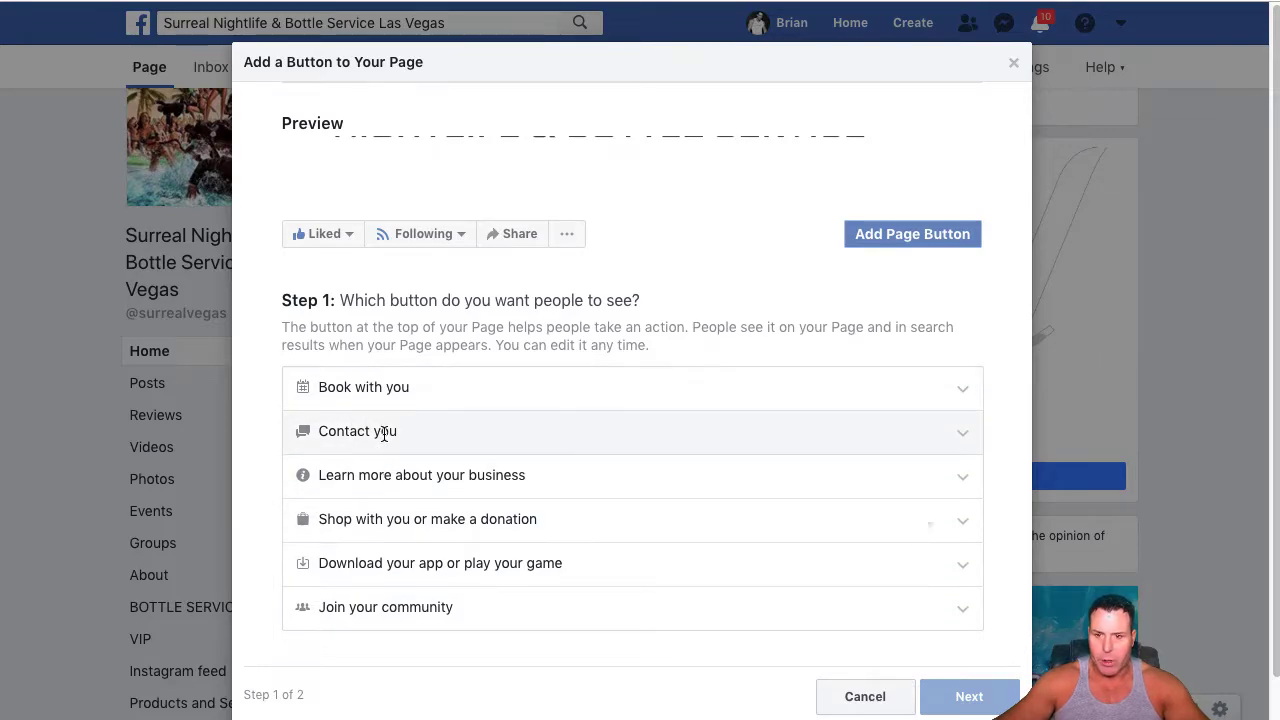
click(966, 435)
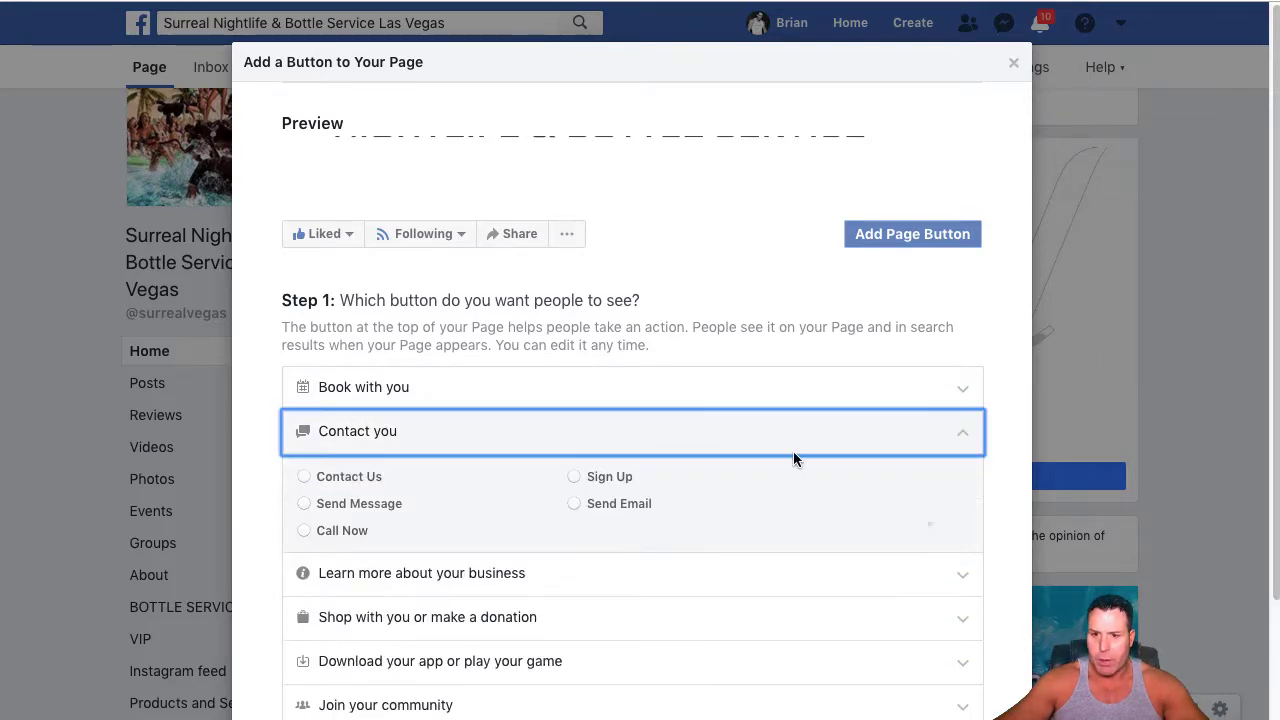
click(303, 503)
scroll(740, 466, down, 2)
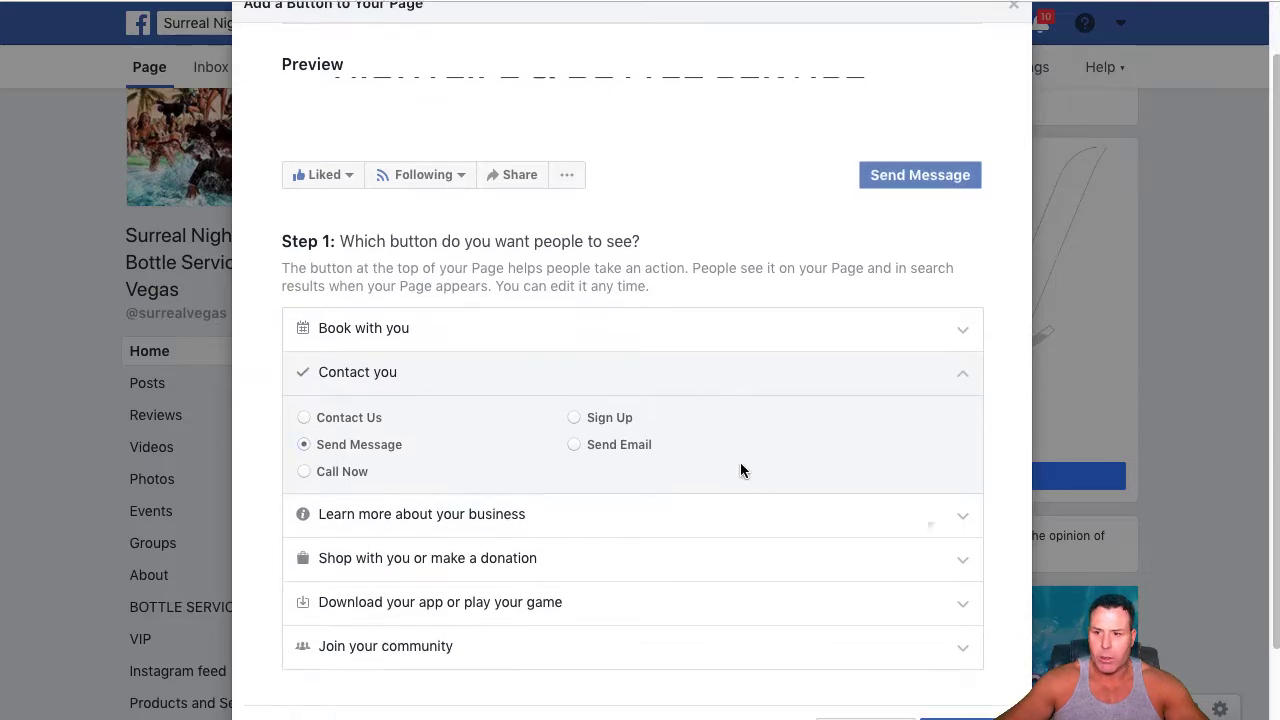
Direct the Send Message button to Messenger and finish the button setup
click(969, 652)
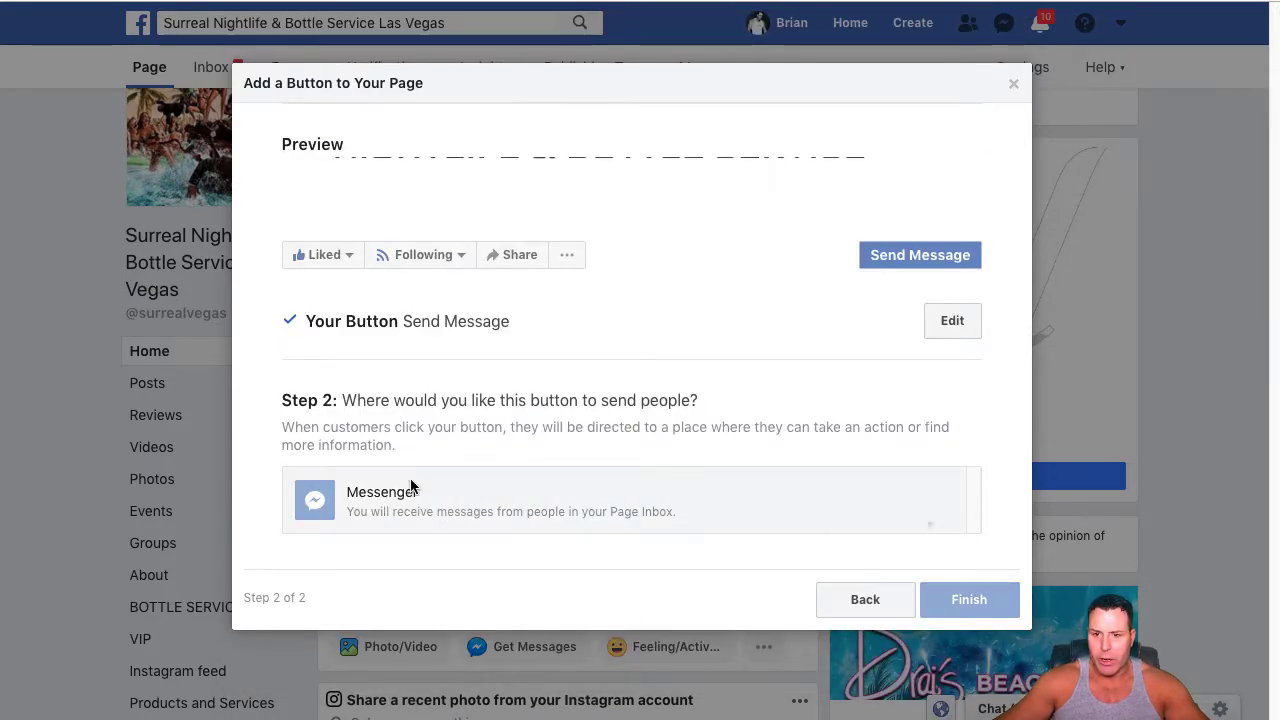
click(378, 492)
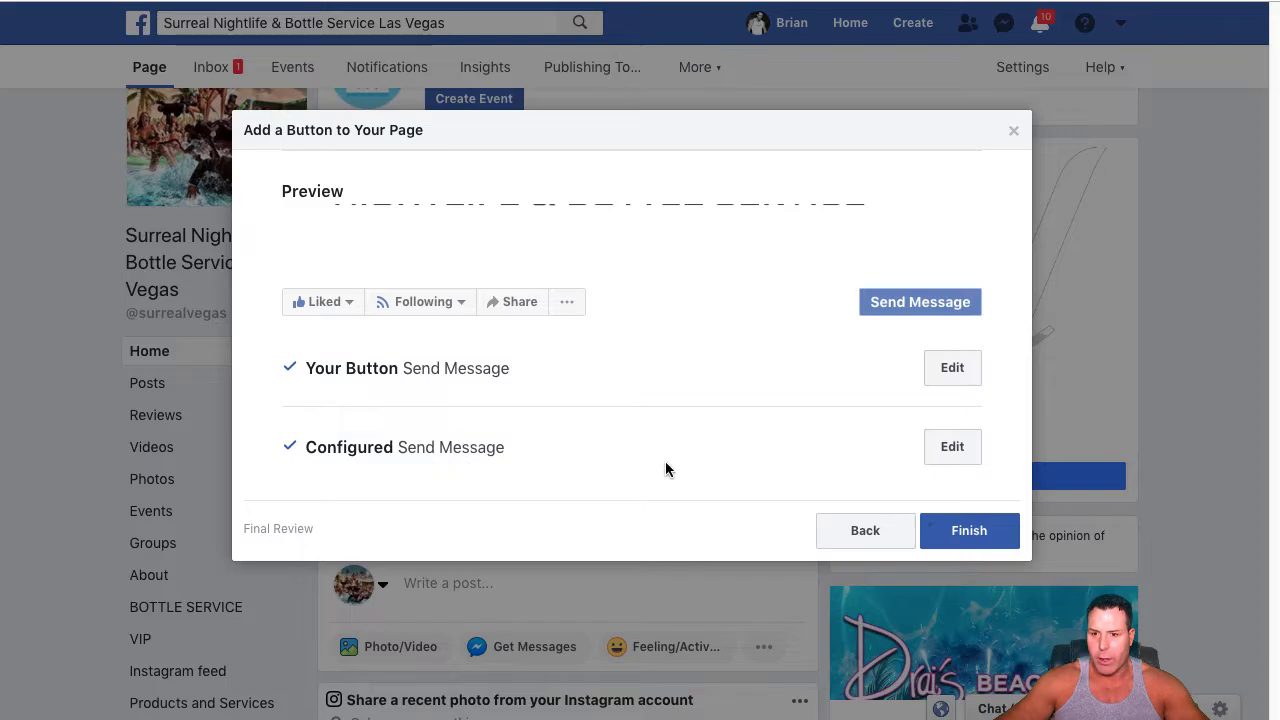
click(965, 536)
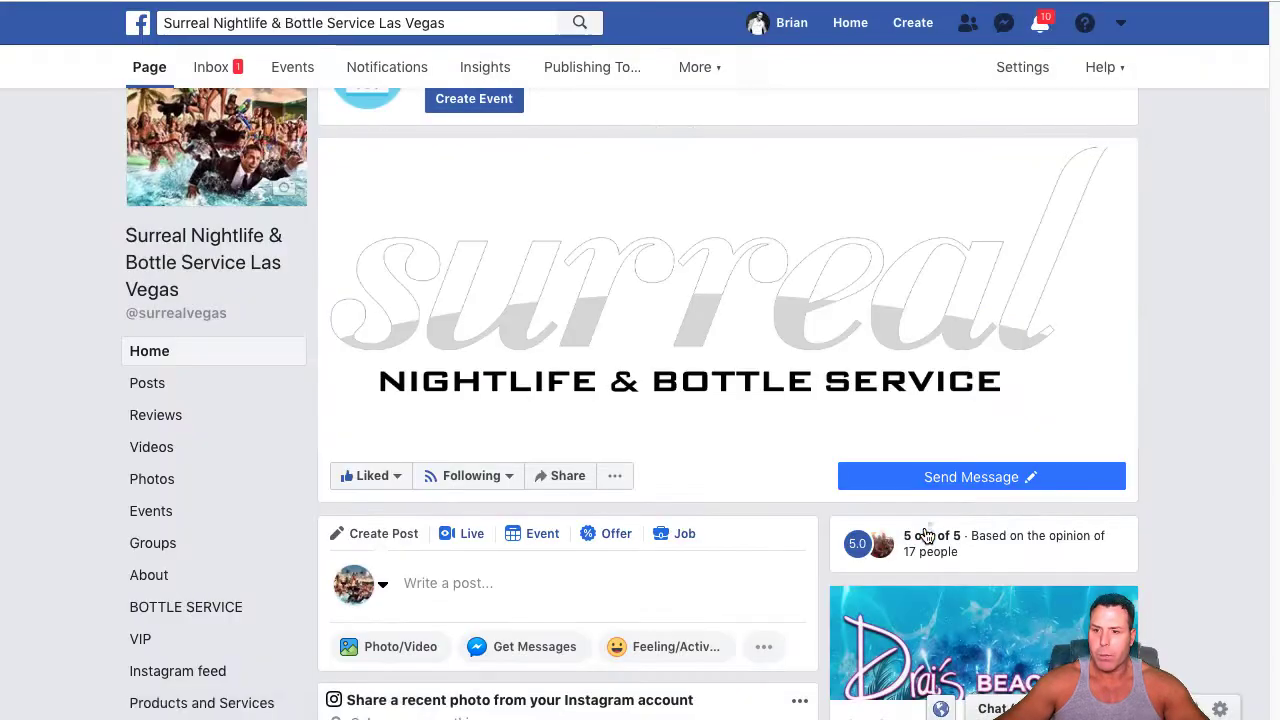
mouse_move(937, 476)
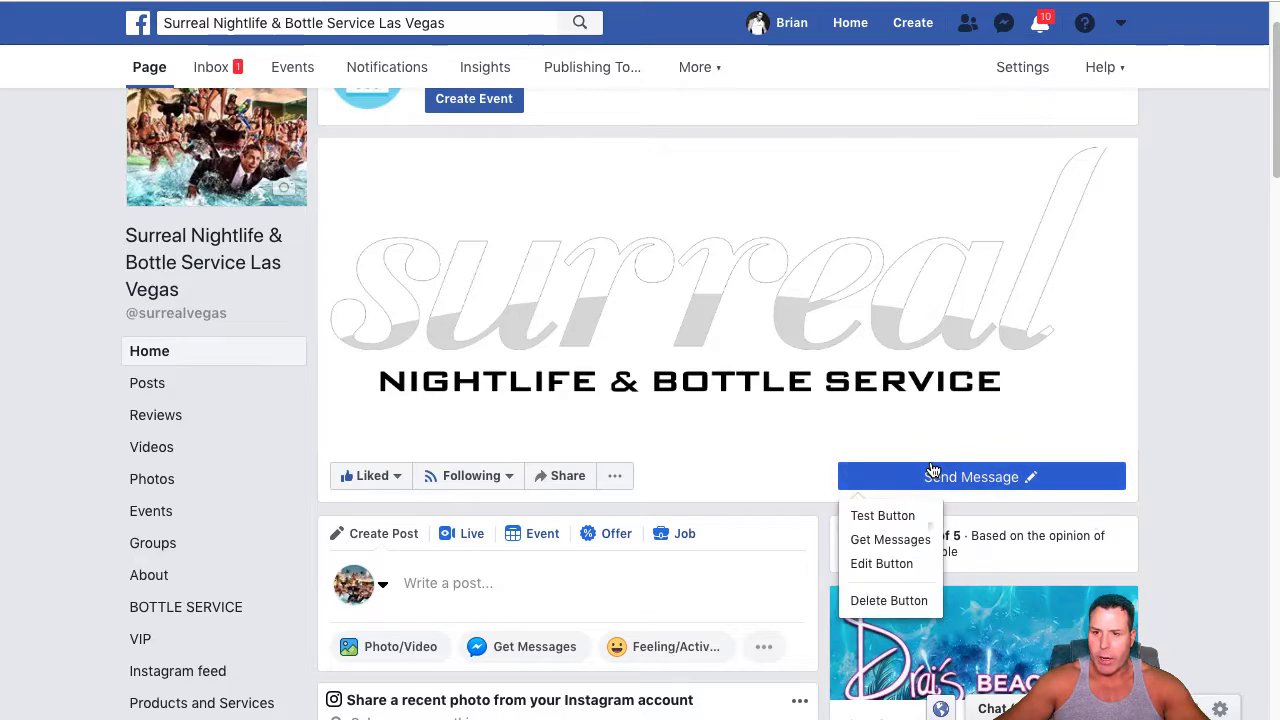
In the page's Messaging settings, turn off "Help people start a conversation with your Page"
scroll(210, 180, down, 1)
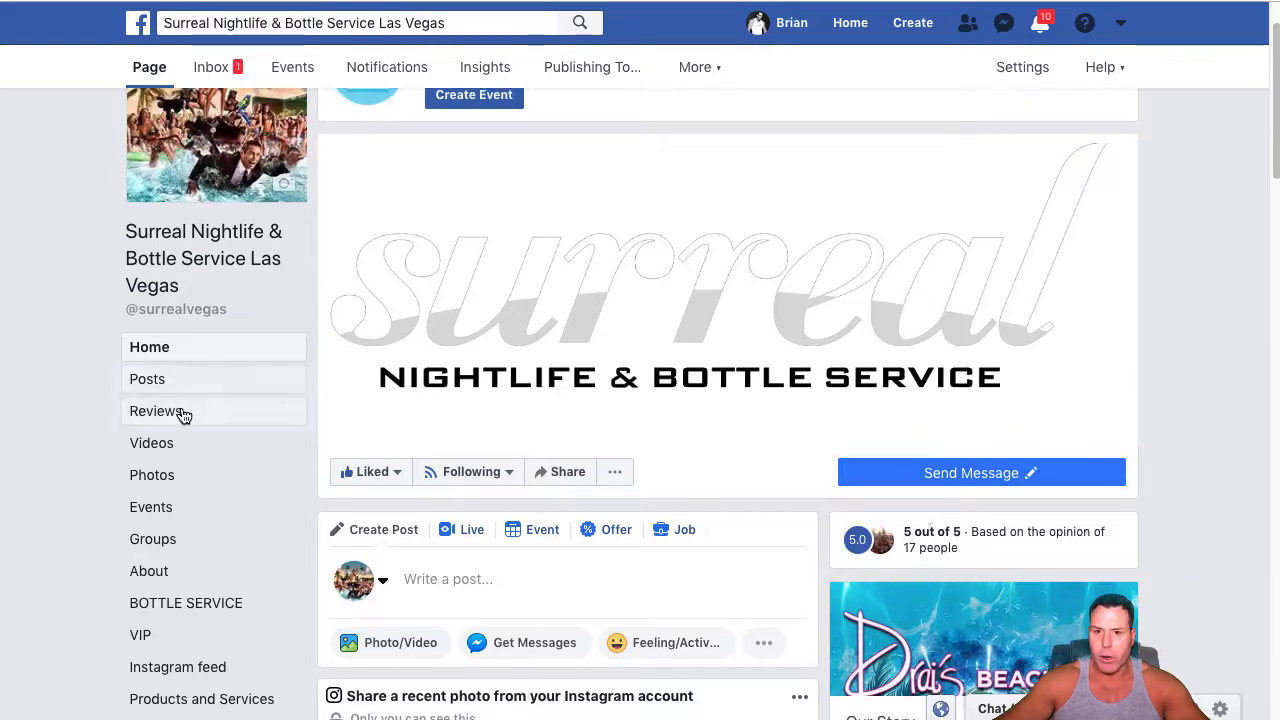
click(1015, 74)
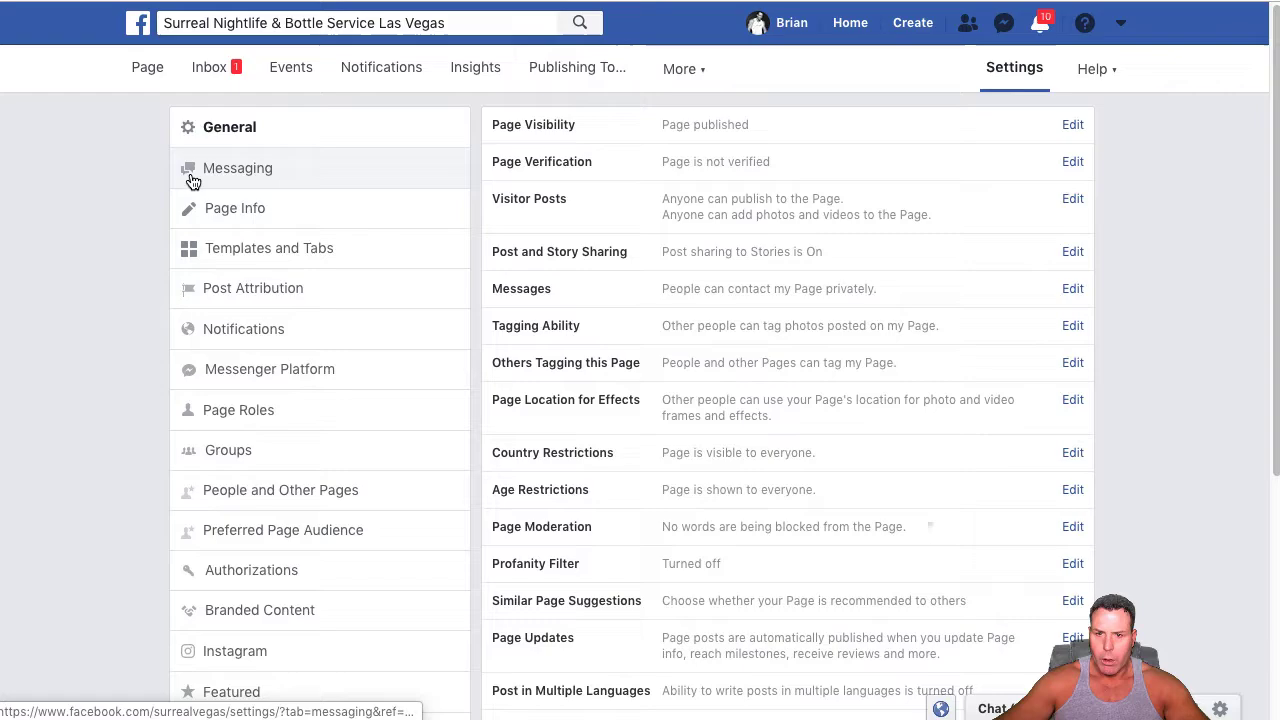
click(200, 177)
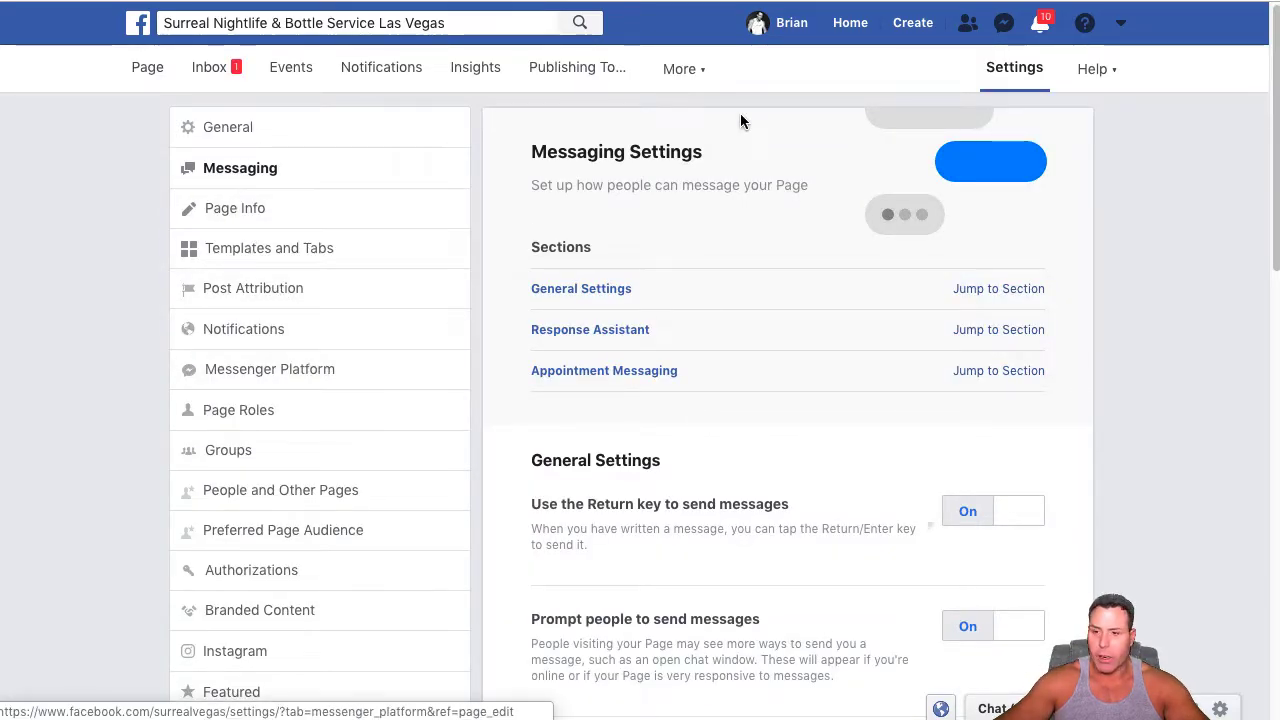
scroll(735, 420, down, 3)
scroll(679, 337, up, 3)
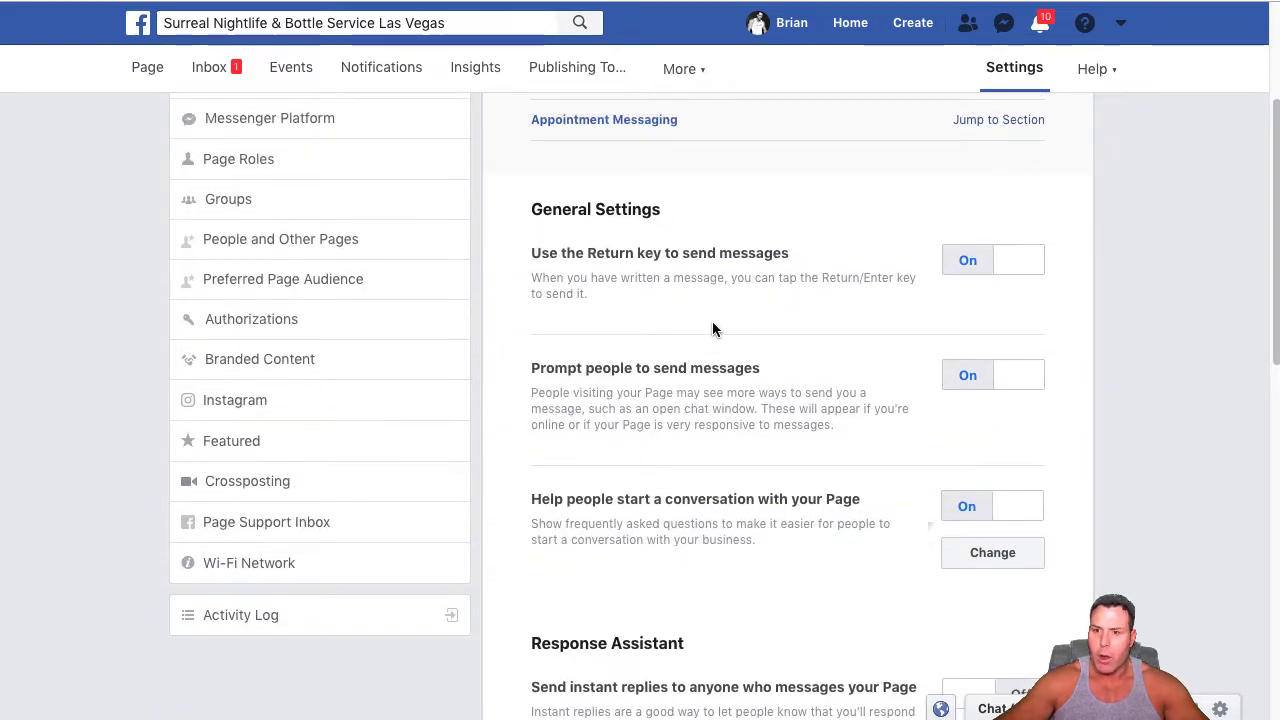
scroll(844, 266, down, 3)
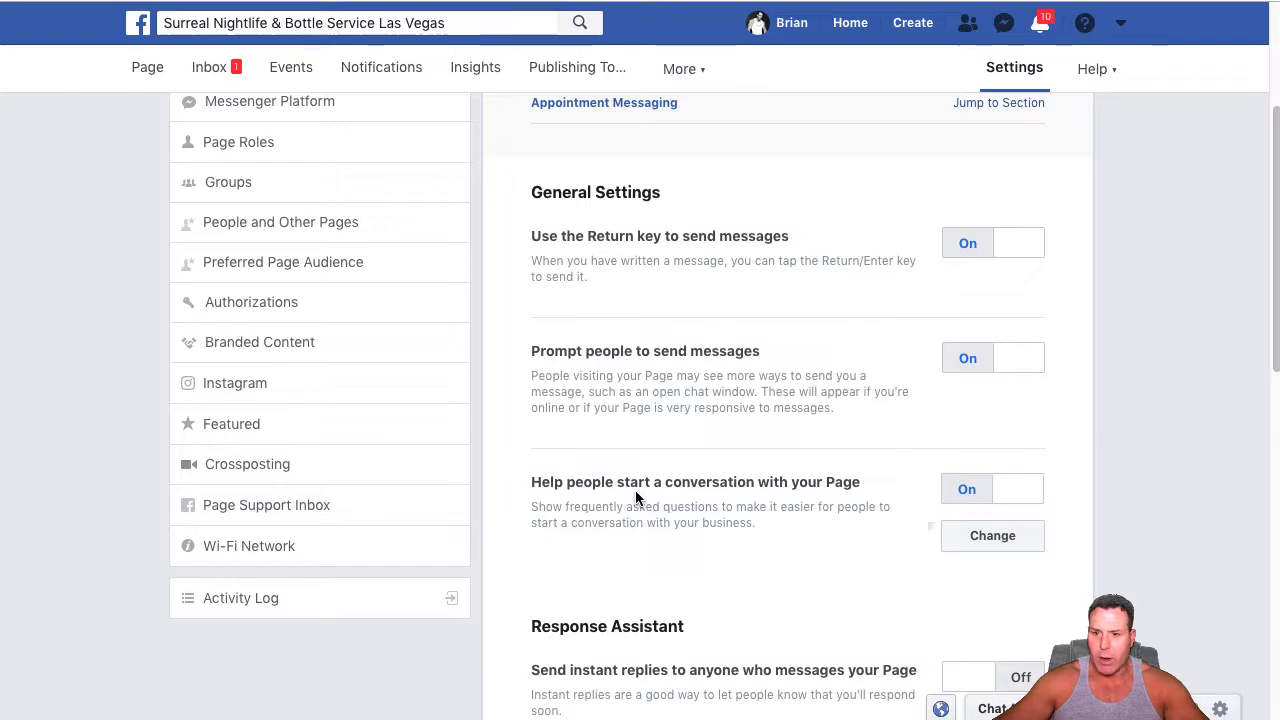
click(1010, 490)
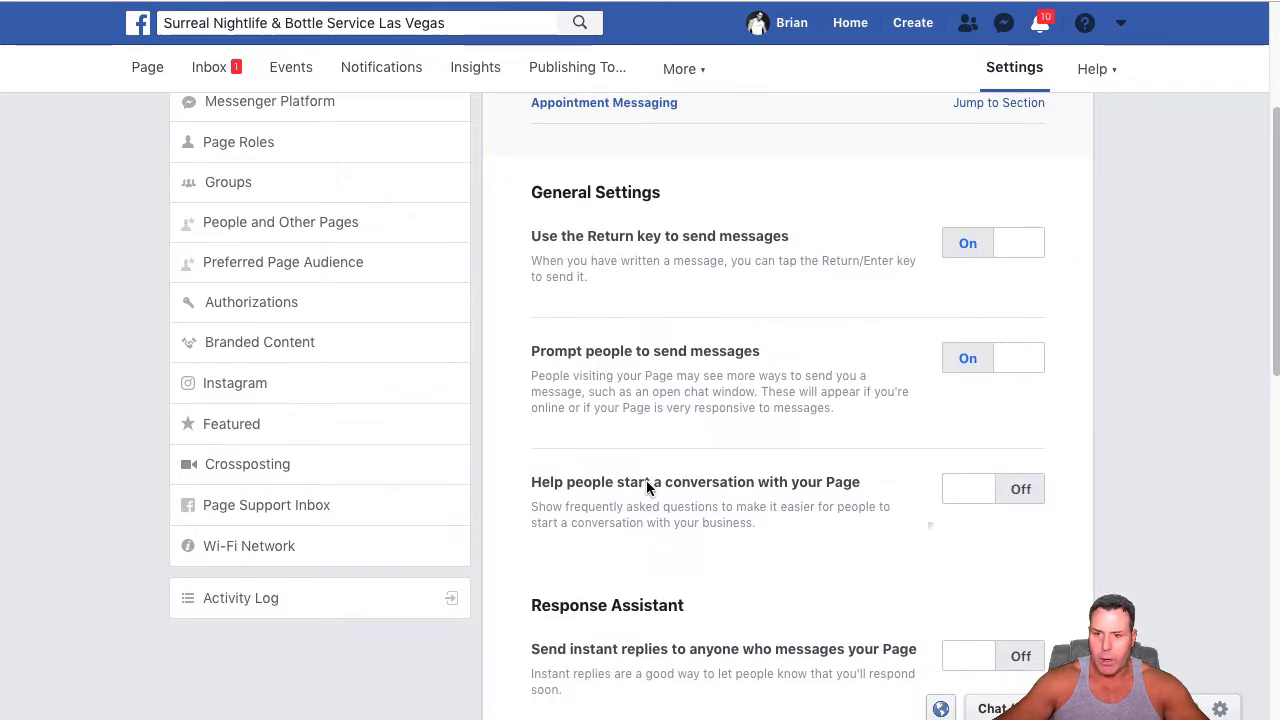
Turn off Reminders under Appointment Messaging and turn on "Show a Messenger greeting"
scroll(830, 465, down, 1)
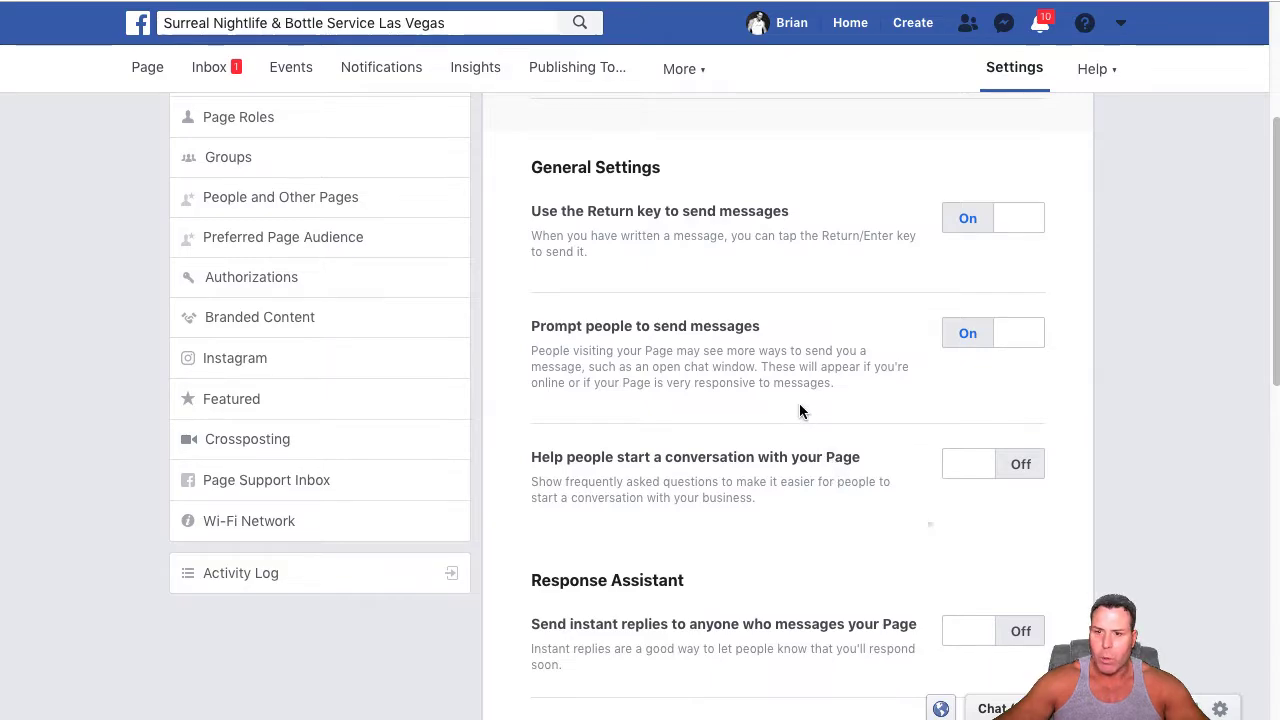
scroll(800, 410, down, 5)
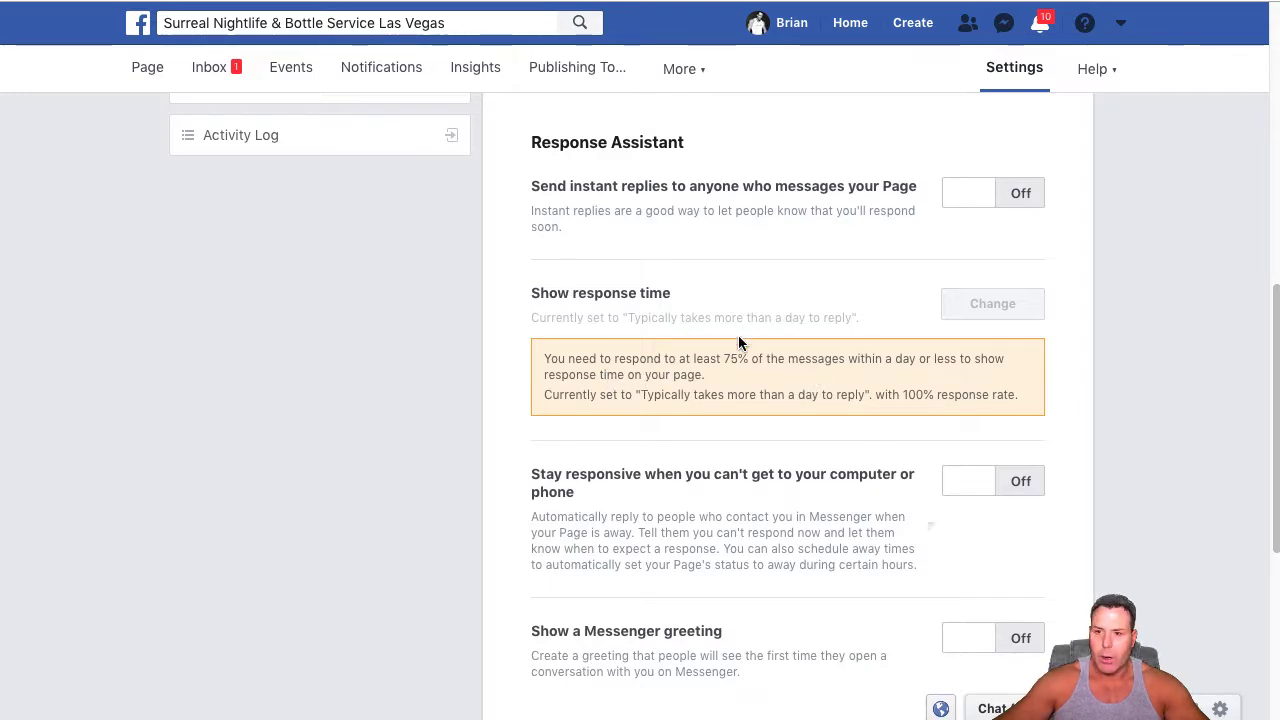
scroll(965, 392, down, 1)
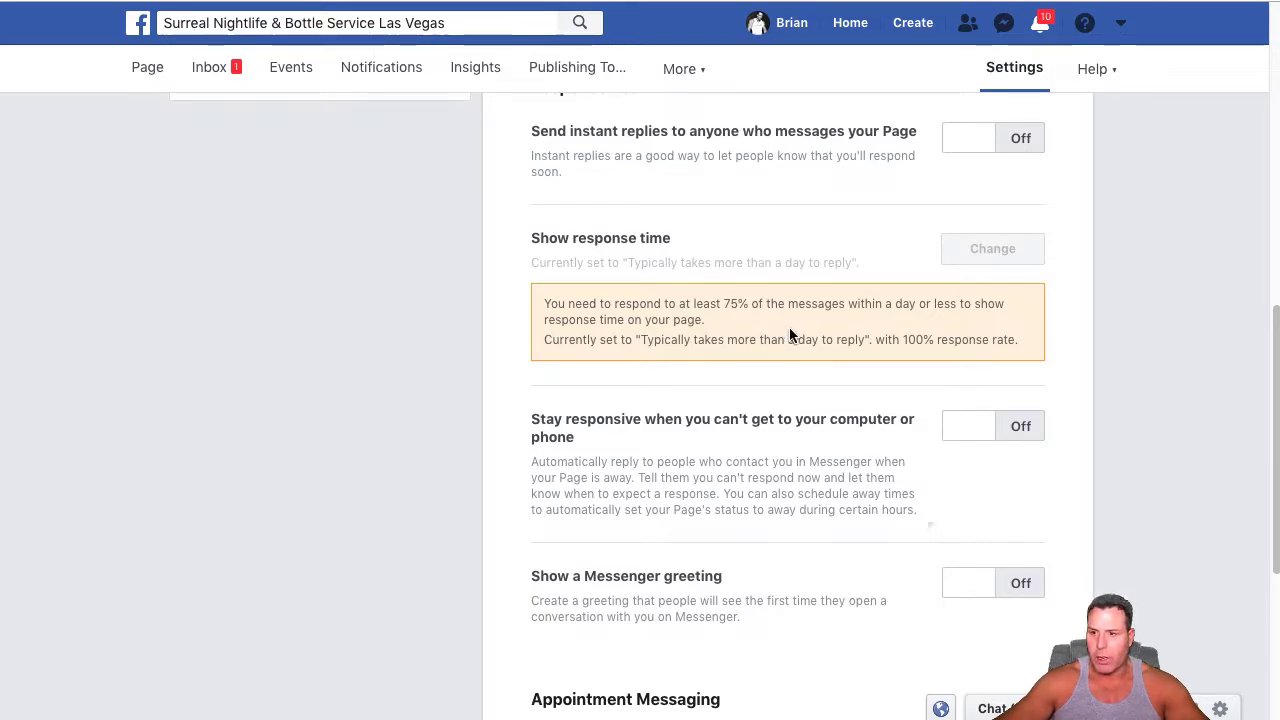
scroll(810, 420, down, 1)
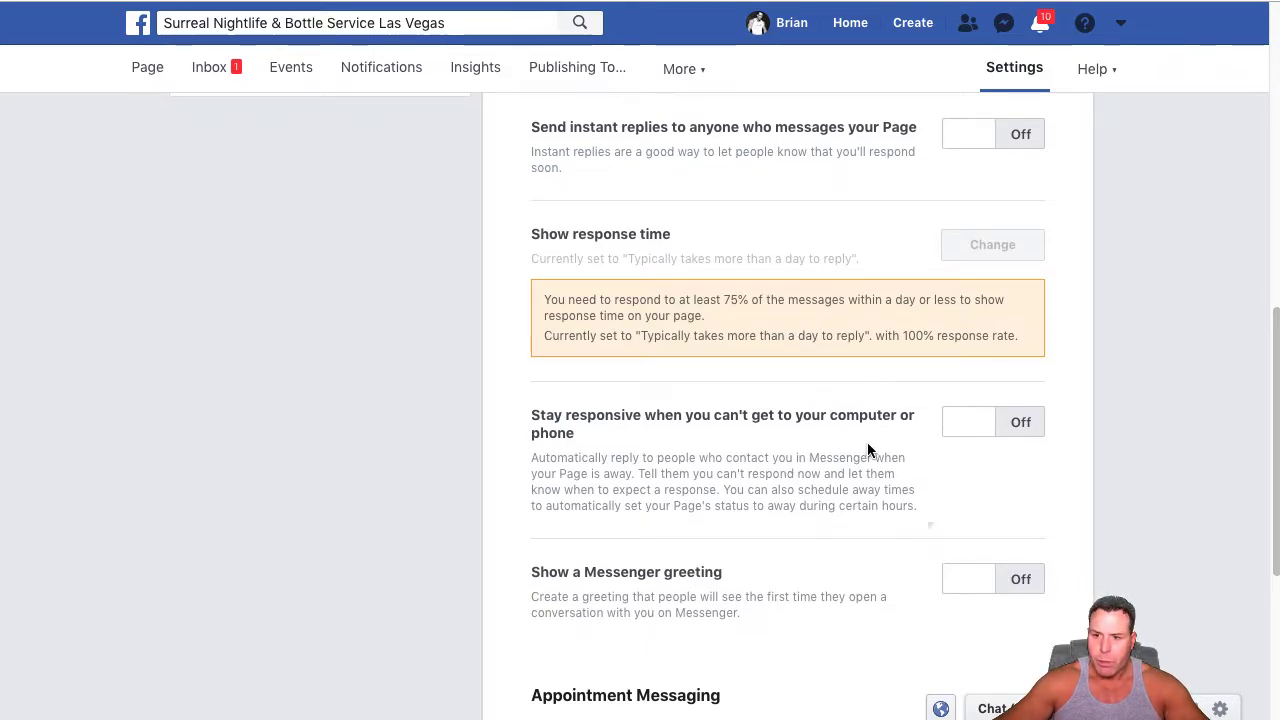
scroll(890, 442, down, 2)
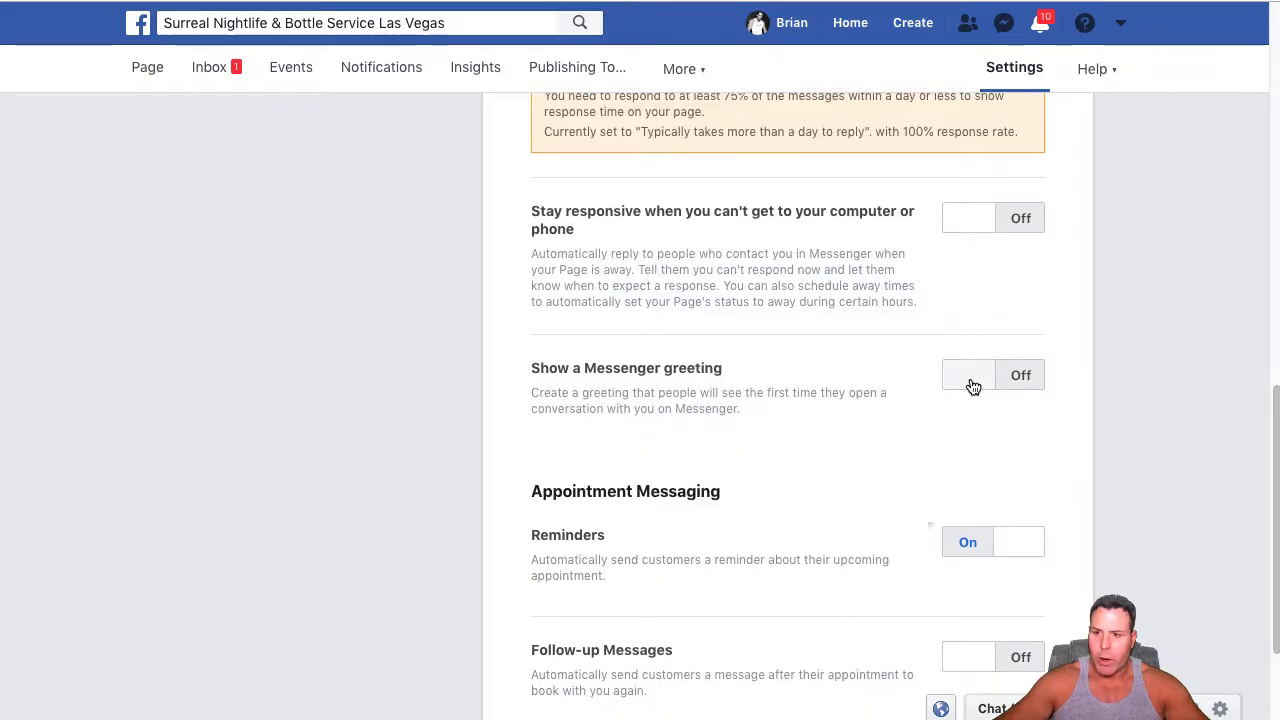
click(1004, 552)
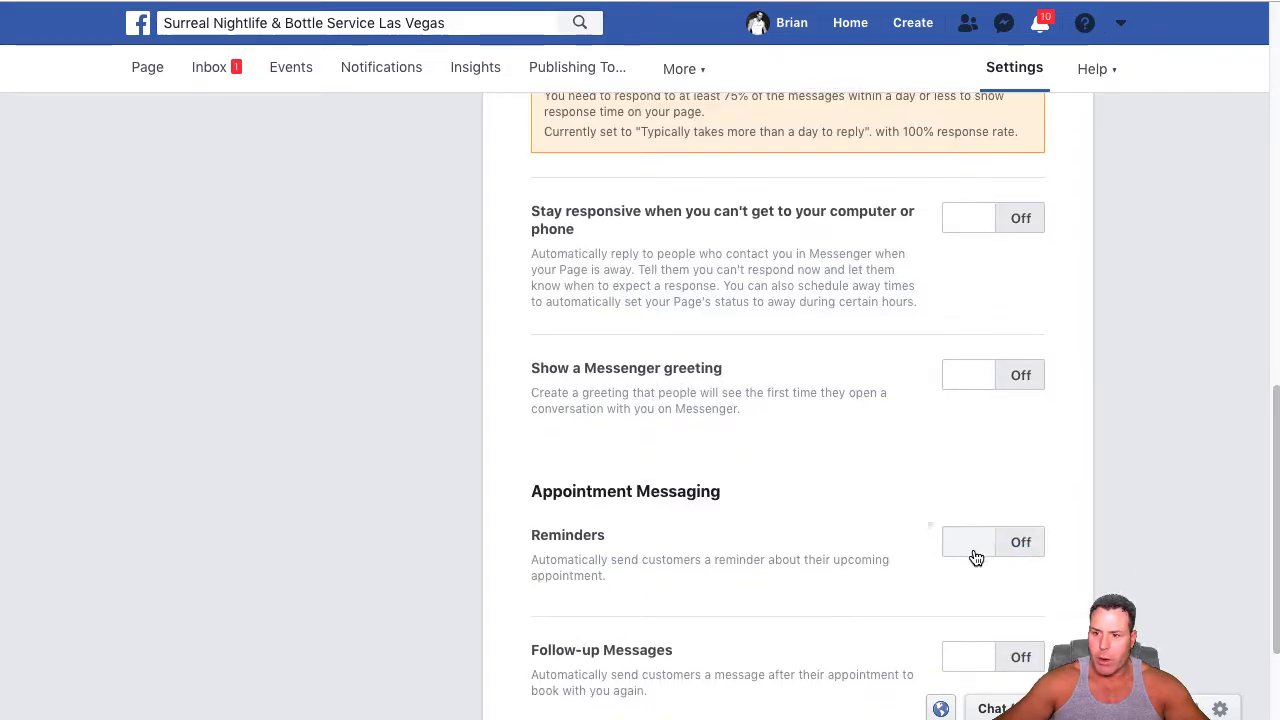
scroll(976, 557, down, 2)
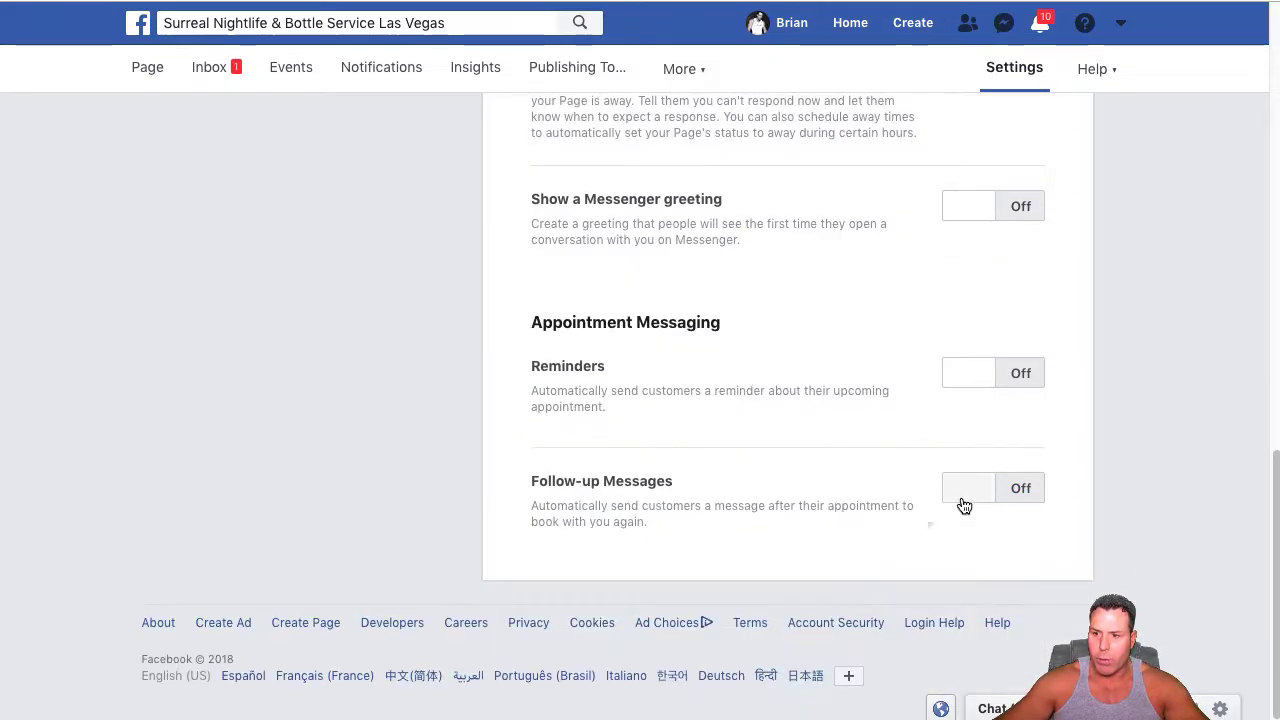
click(968, 209)
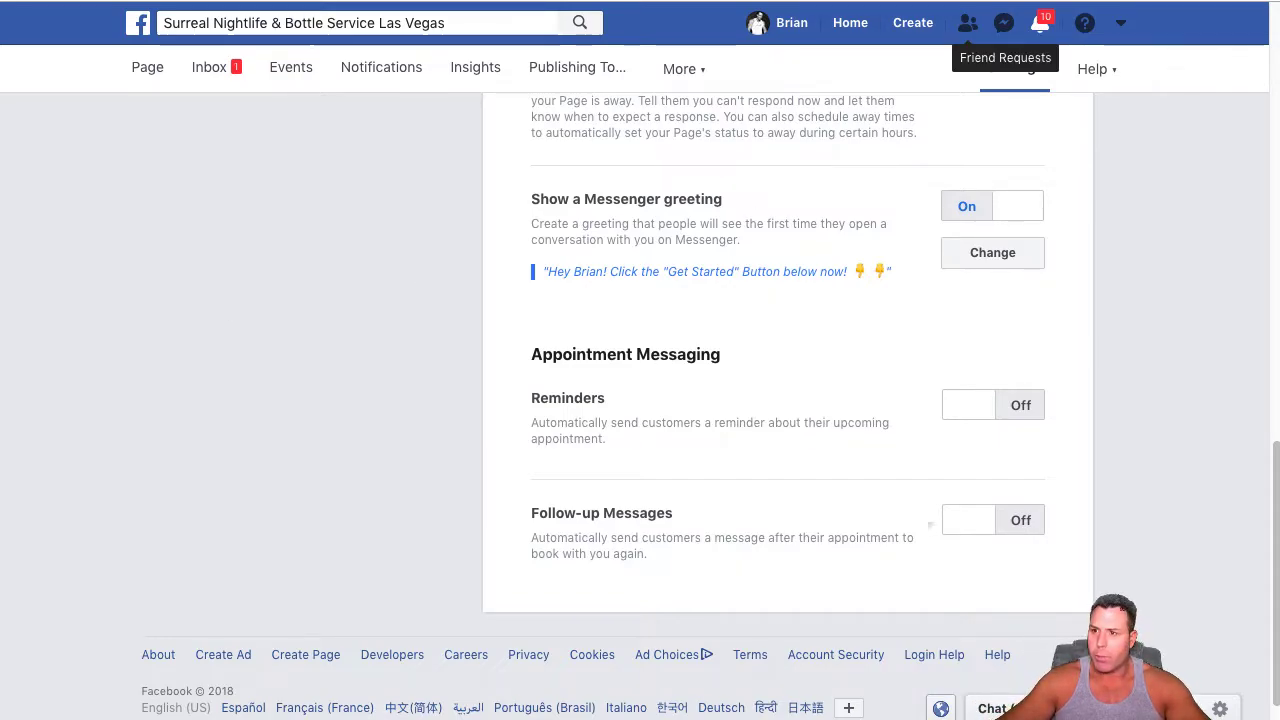
Return to the Surreal Nightlife & Bottle Service Las Vegas page through the Facebook home feed and the list of managed pages
click(850, 24)
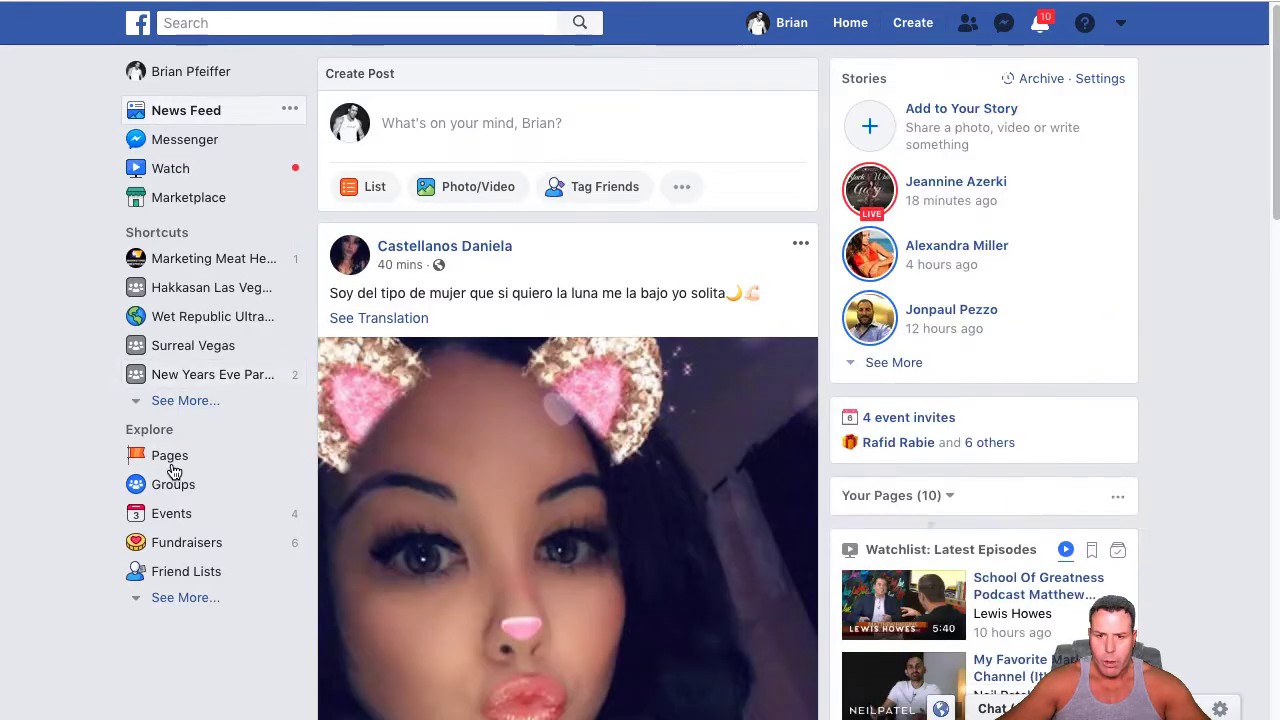
click(171, 460)
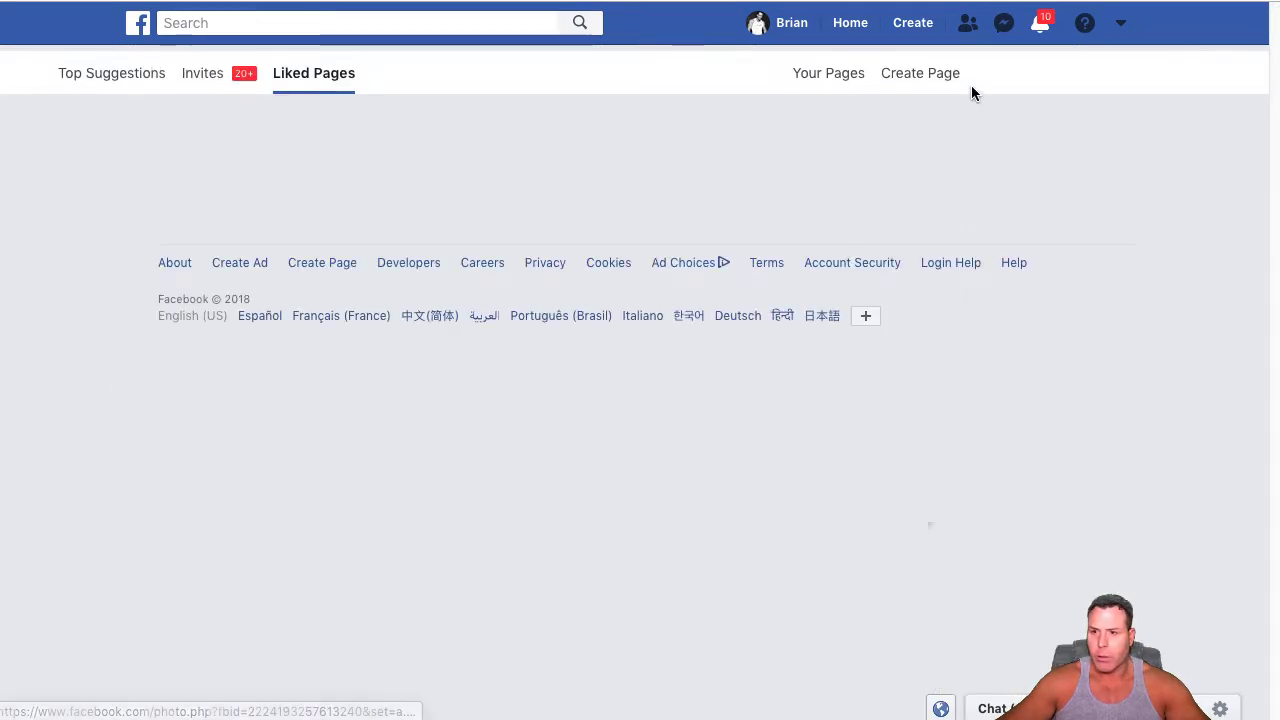
click(848, 76)
scroll(449, 270, down, 1)
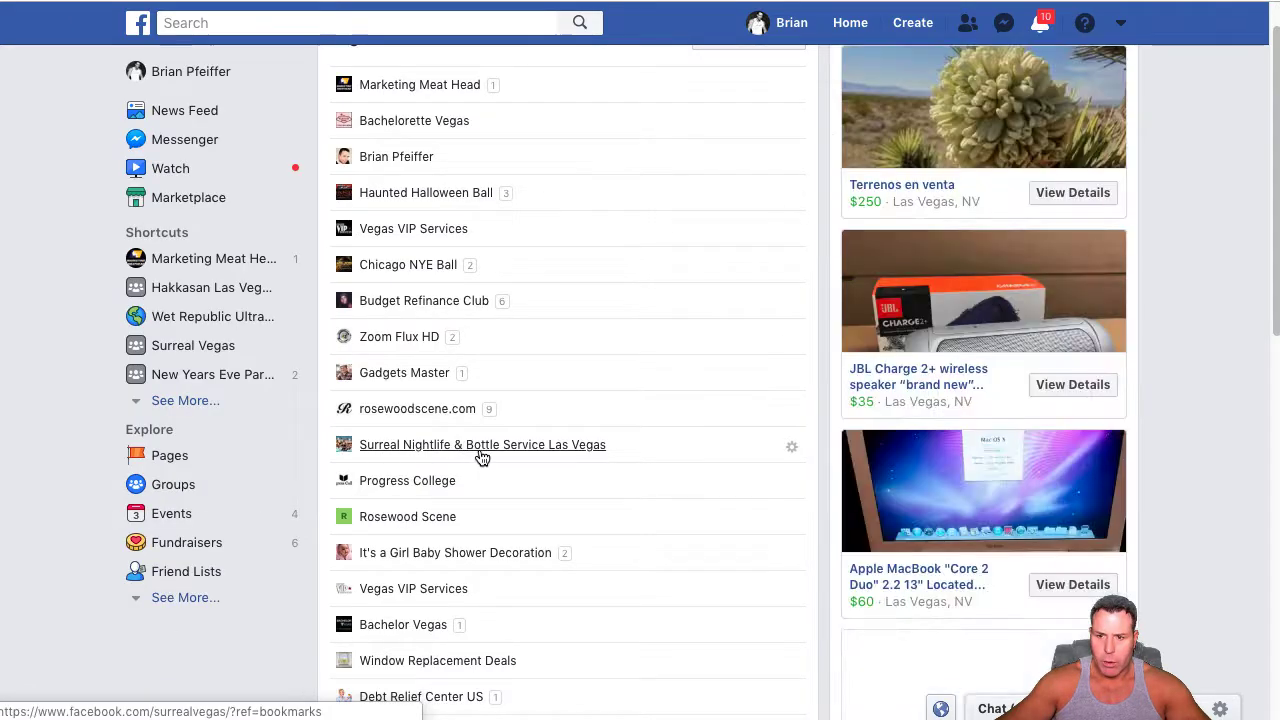
click(480, 451)
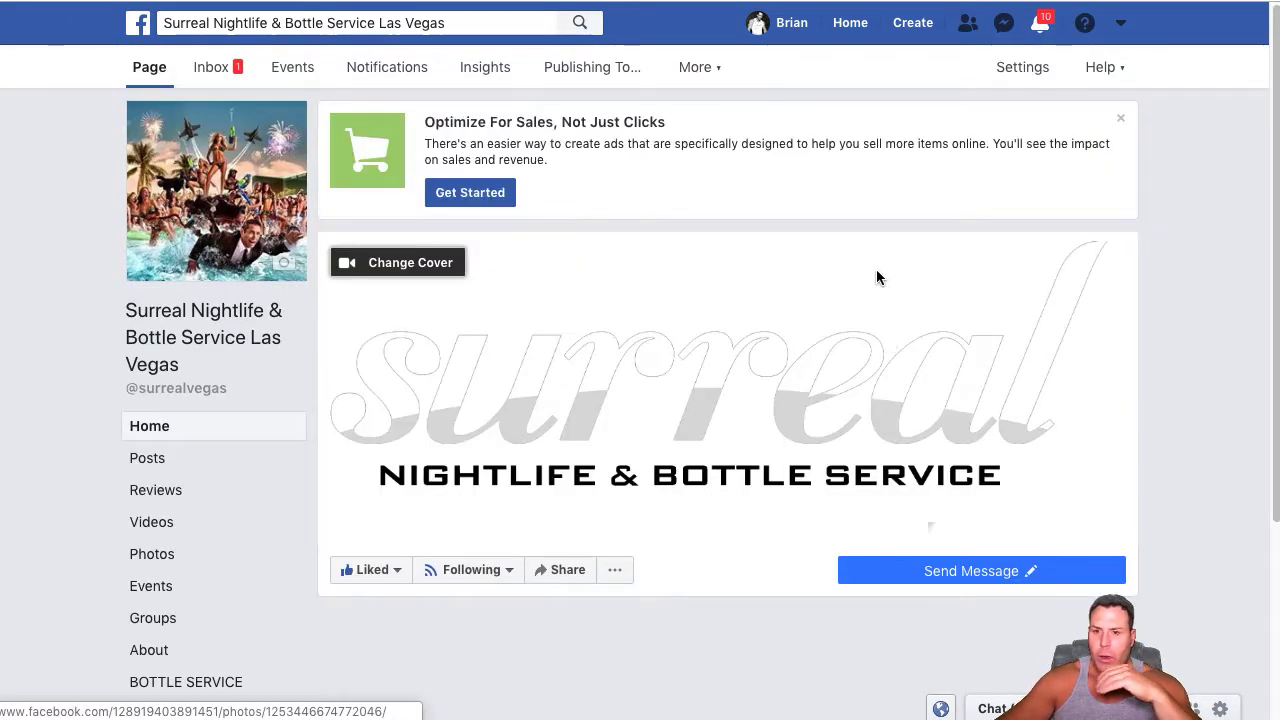
Test the page's Send Message button by starting the chat with Get Started, and close the chat window
mouse_move(877, 562)
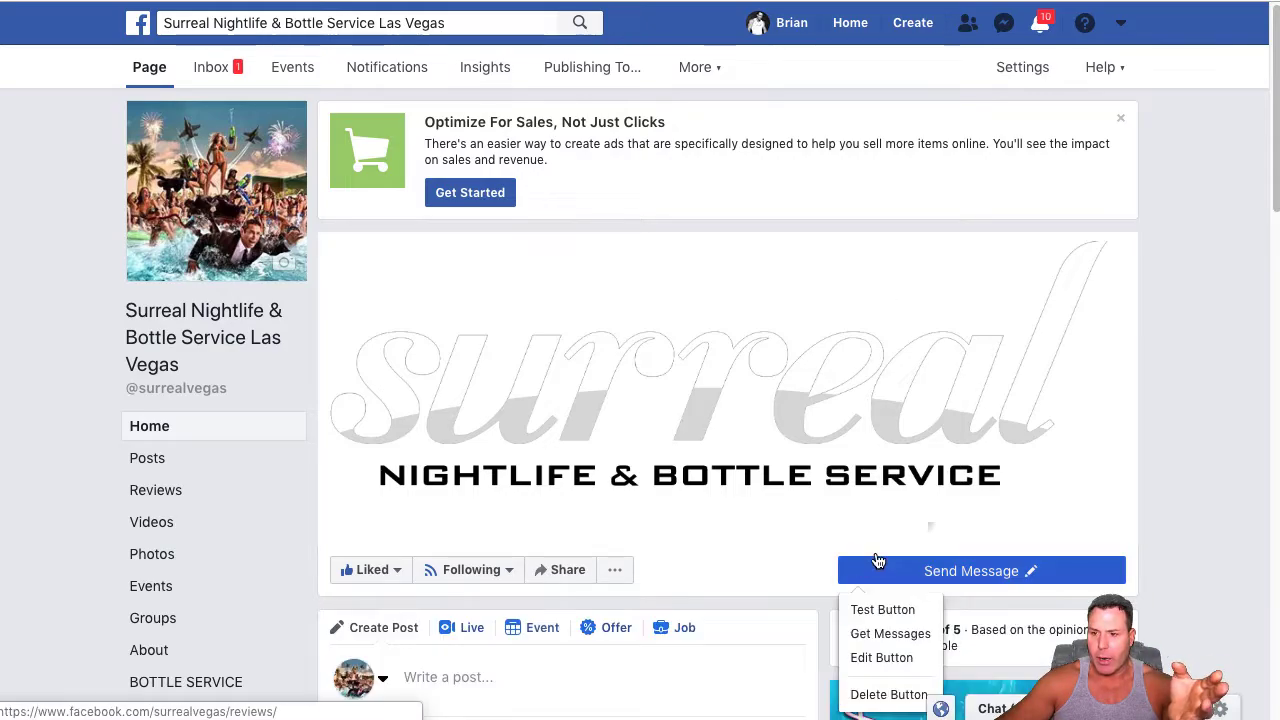
click(881, 612)
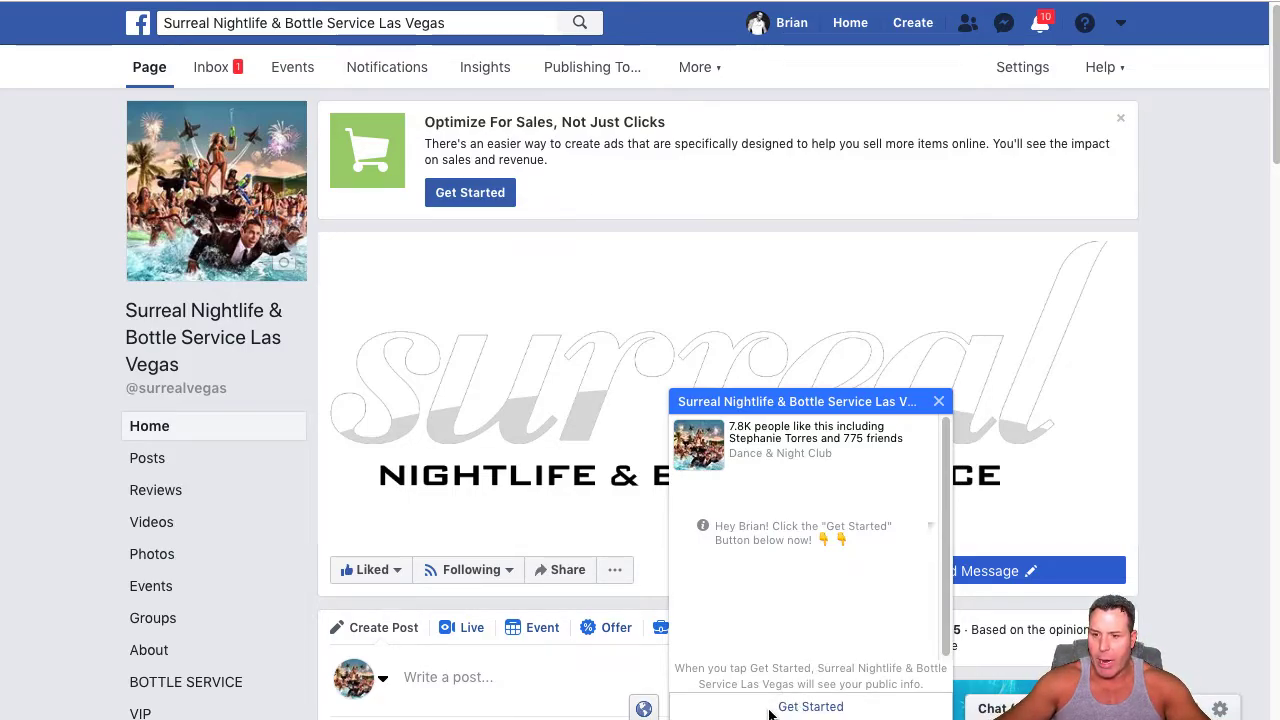
click(812, 710)
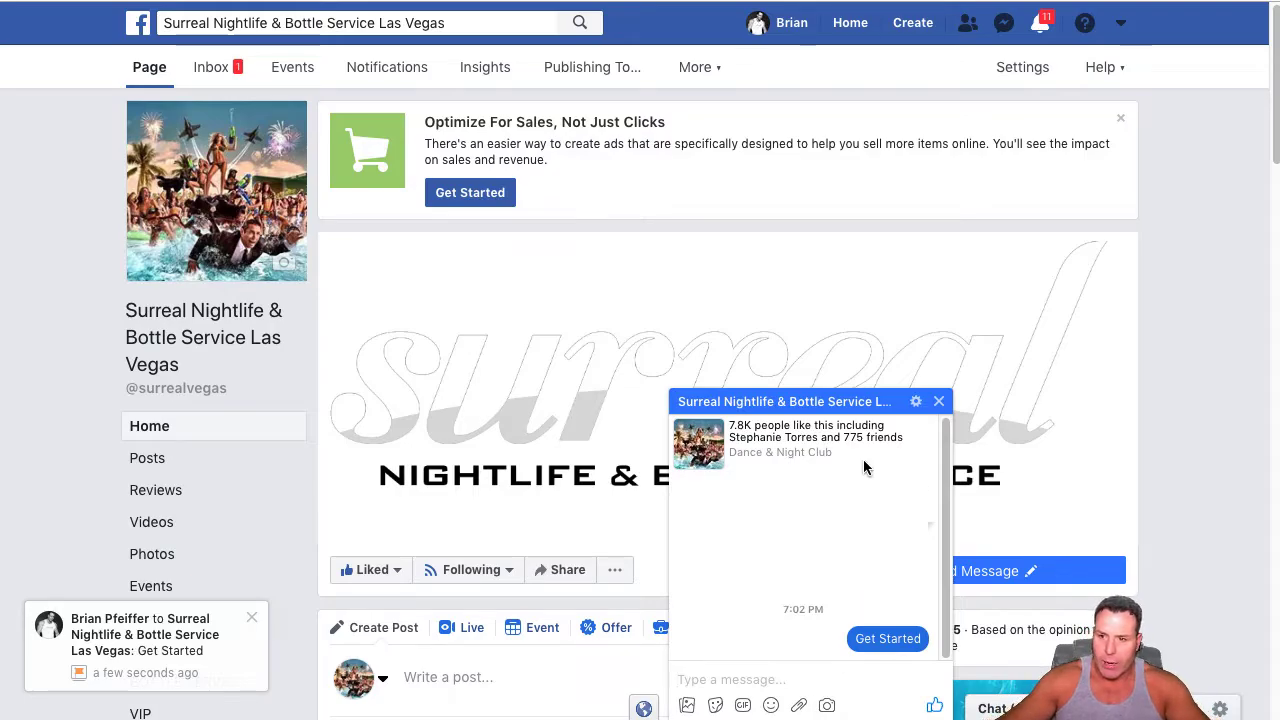
click(939, 401)
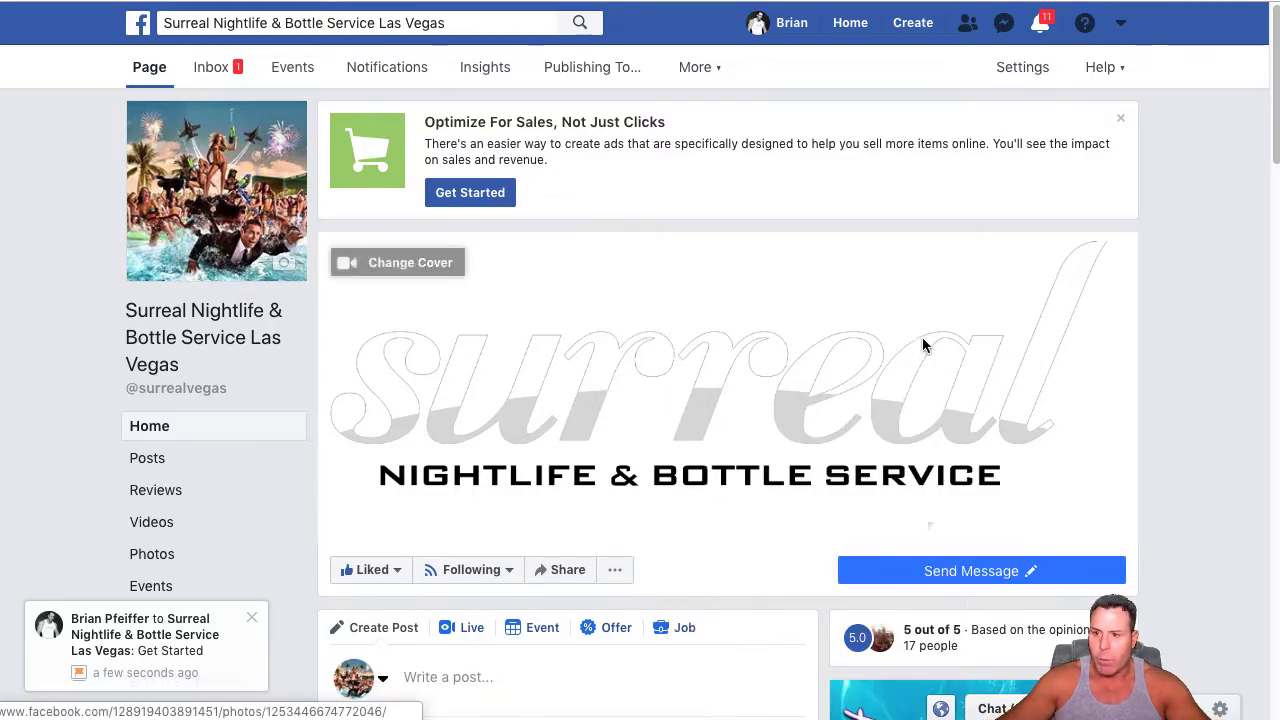
Open all conversations in Messenger and permanently delete the Surreal Nightlife & Bottle Service conversation
click(1004, 22)
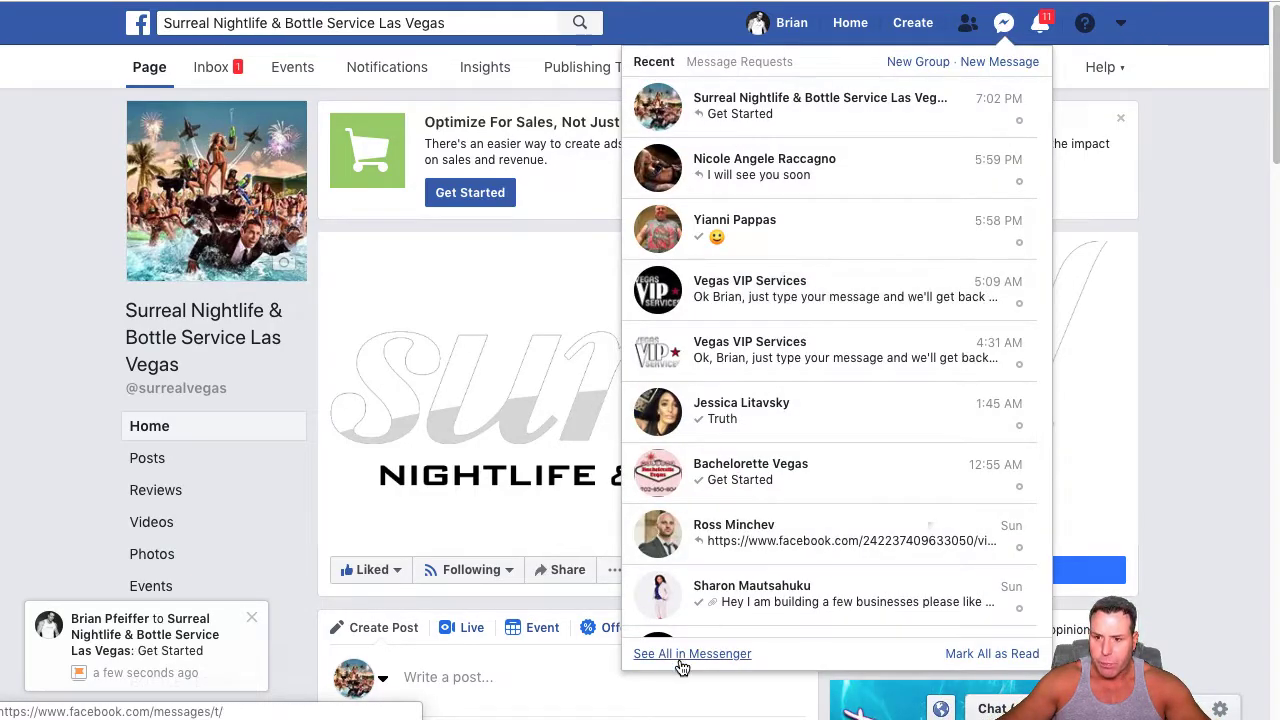
click(680, 656)
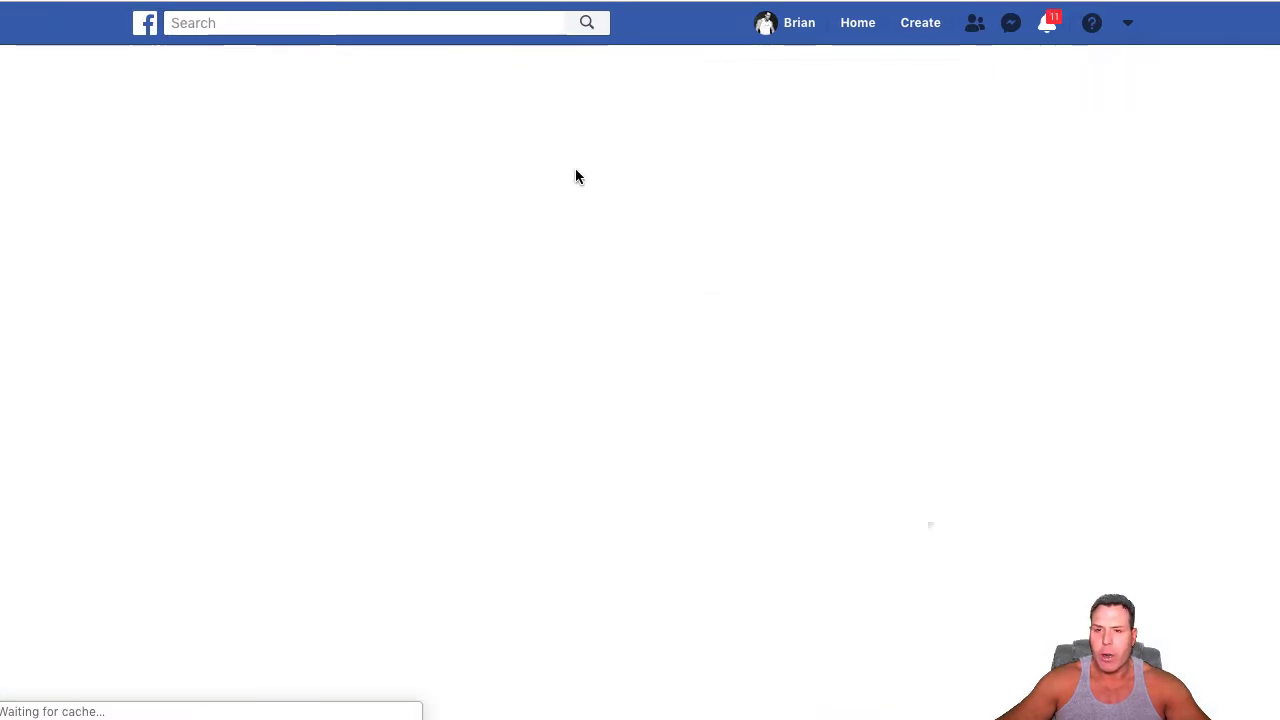
click(297, 191)
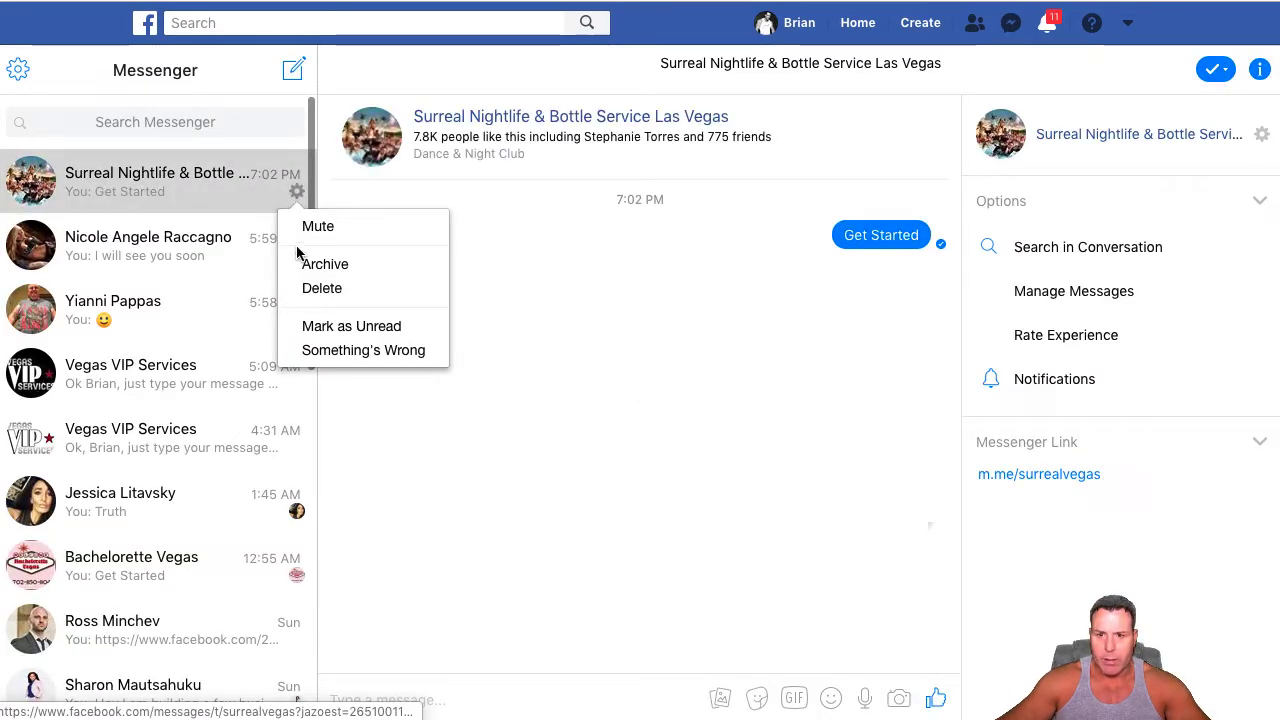
click(309, 291)
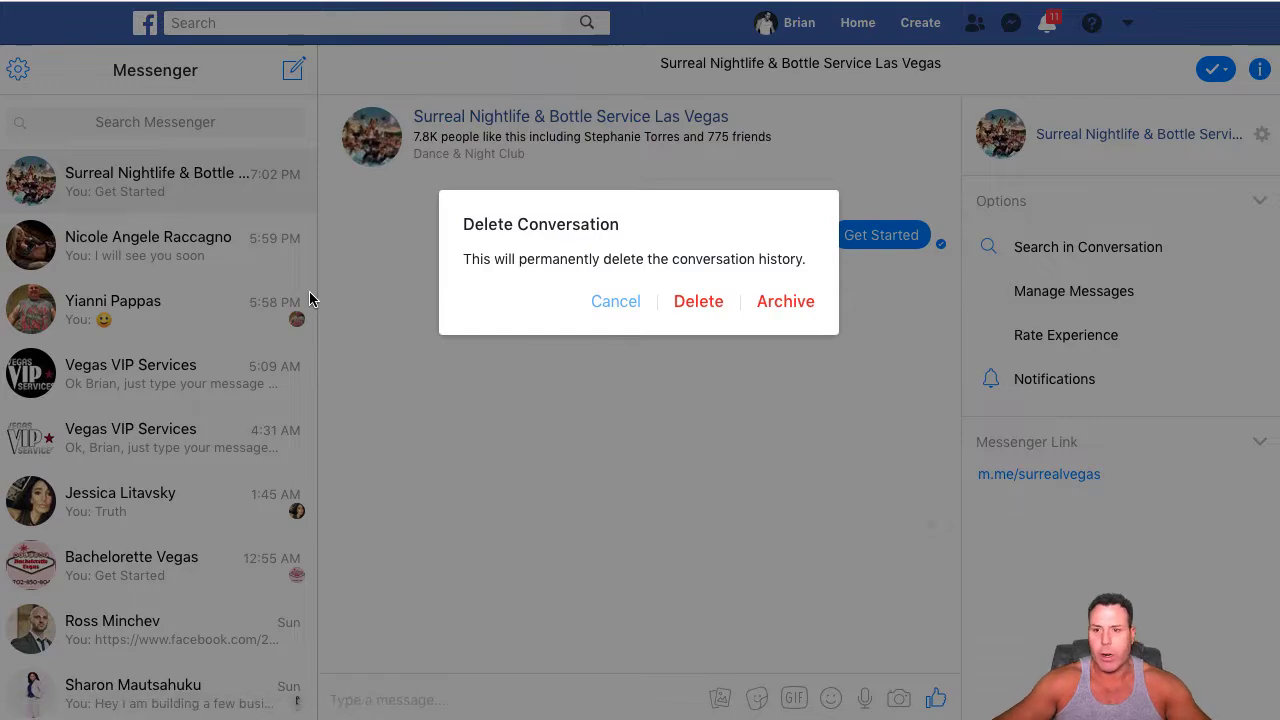
click(692, 302)
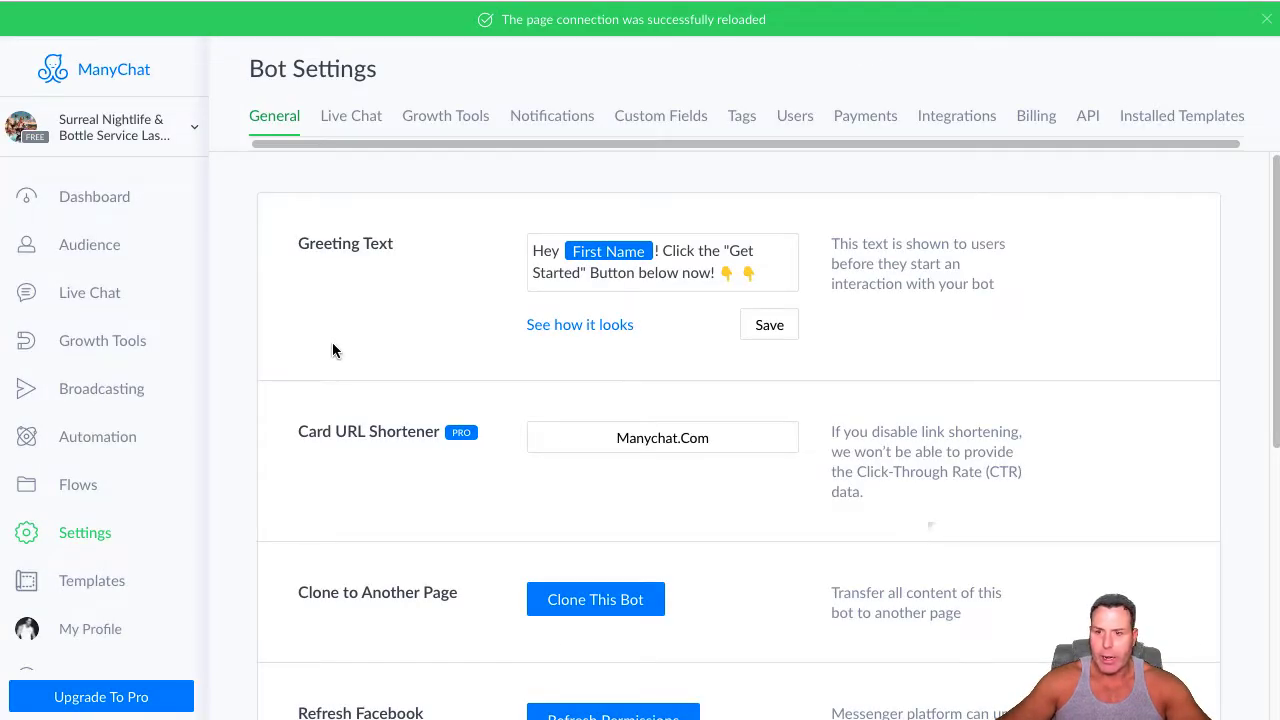
Switch to ManyChat and open the bot's Main Menu editor under Automation
click(89, 442)
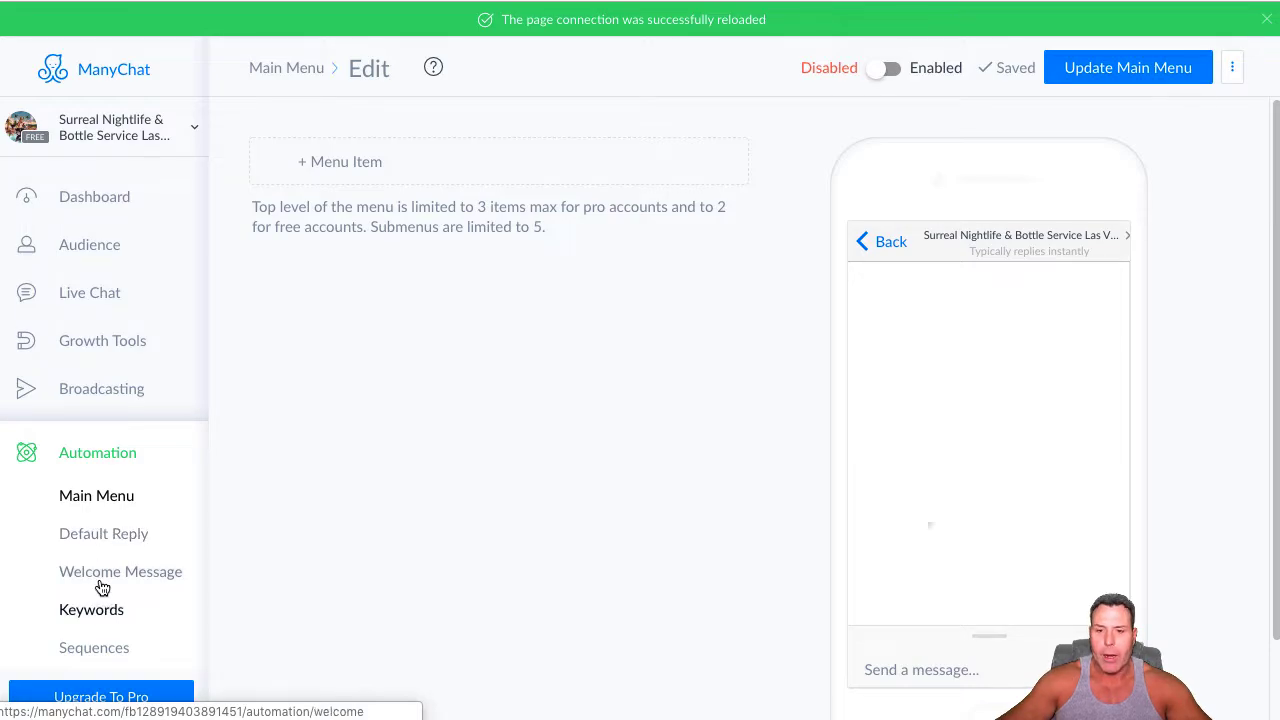
click(94, 497)
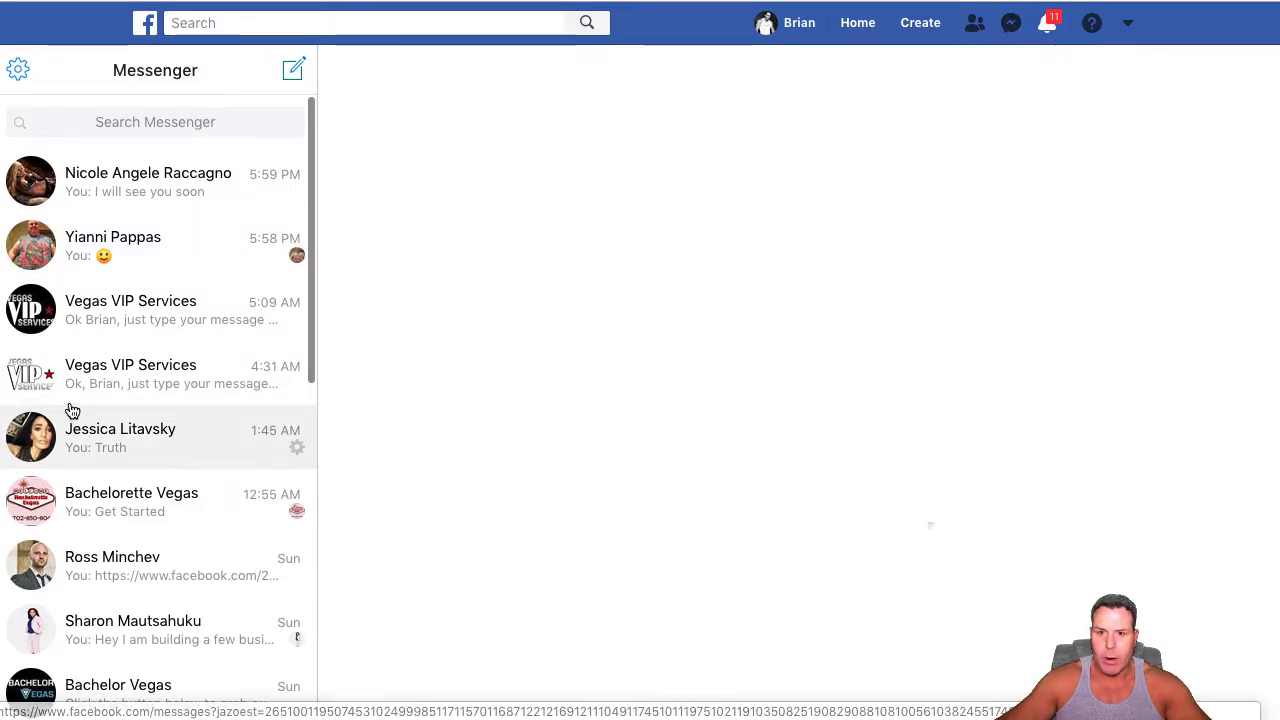
Switch to Messenger and examine the chat menu in the first Vegas VIP Services conversation as an example
click(125, 324)
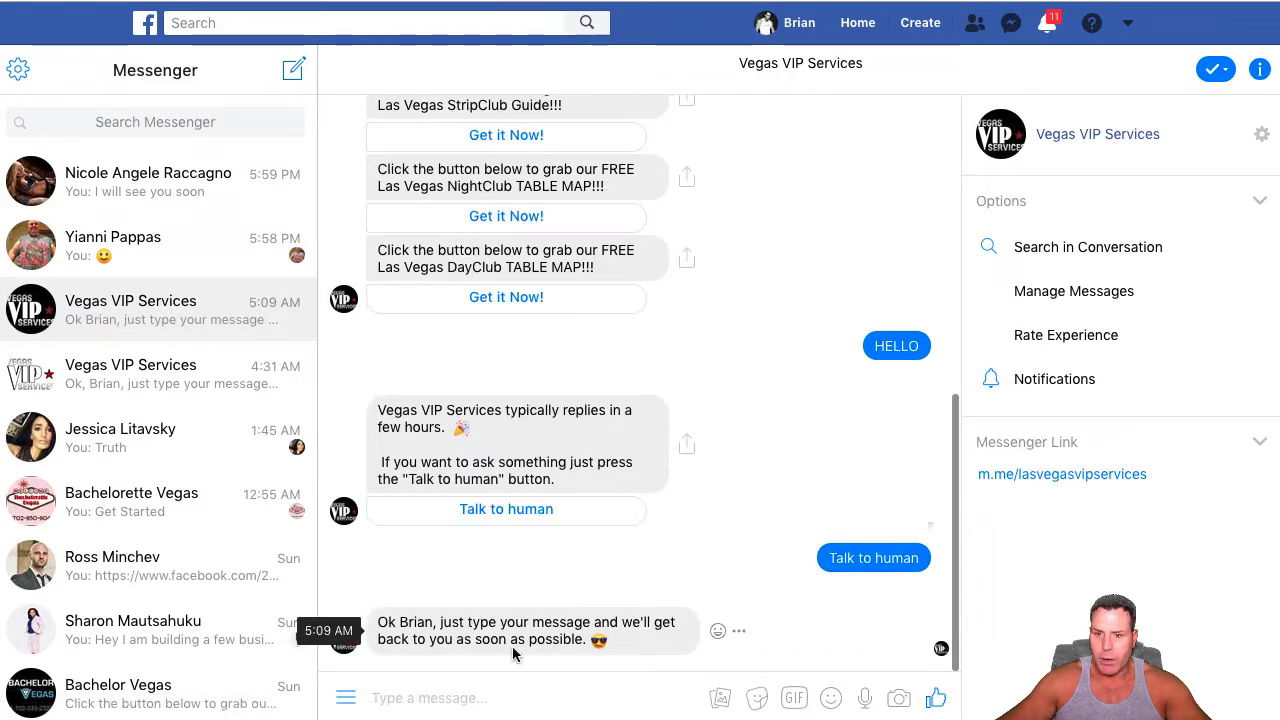
click(347, 700)
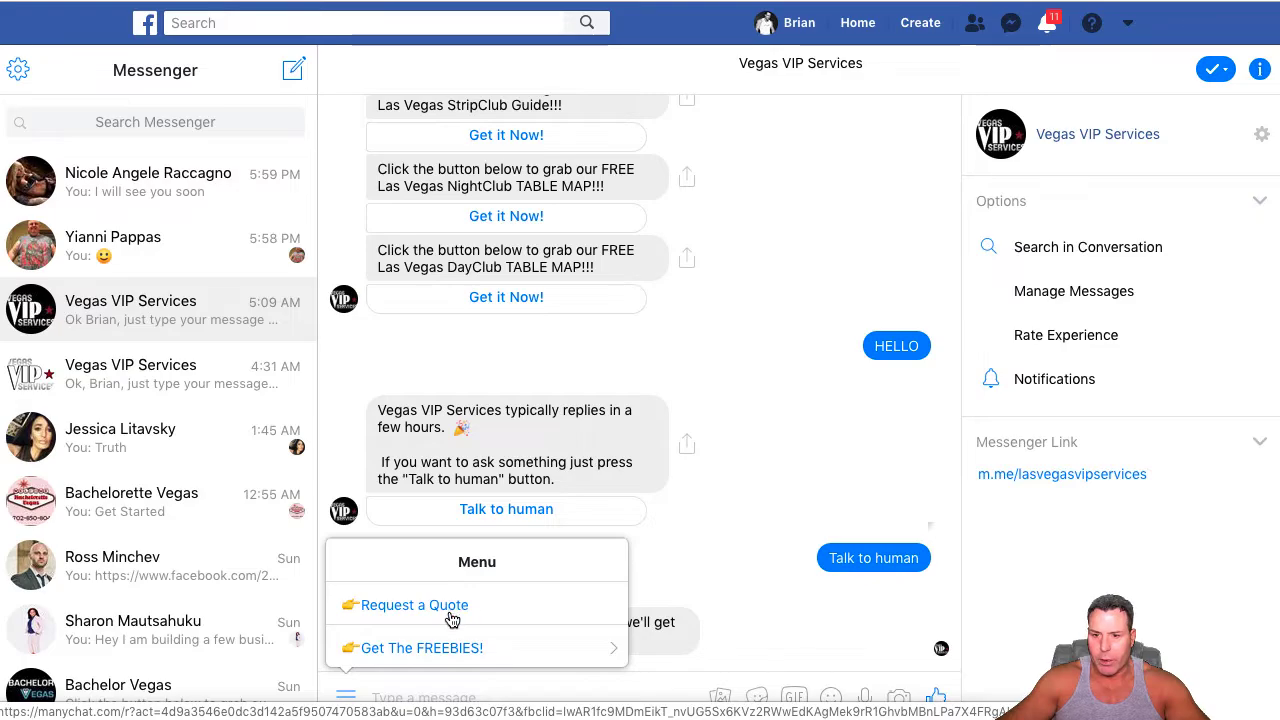
click(346, 700)
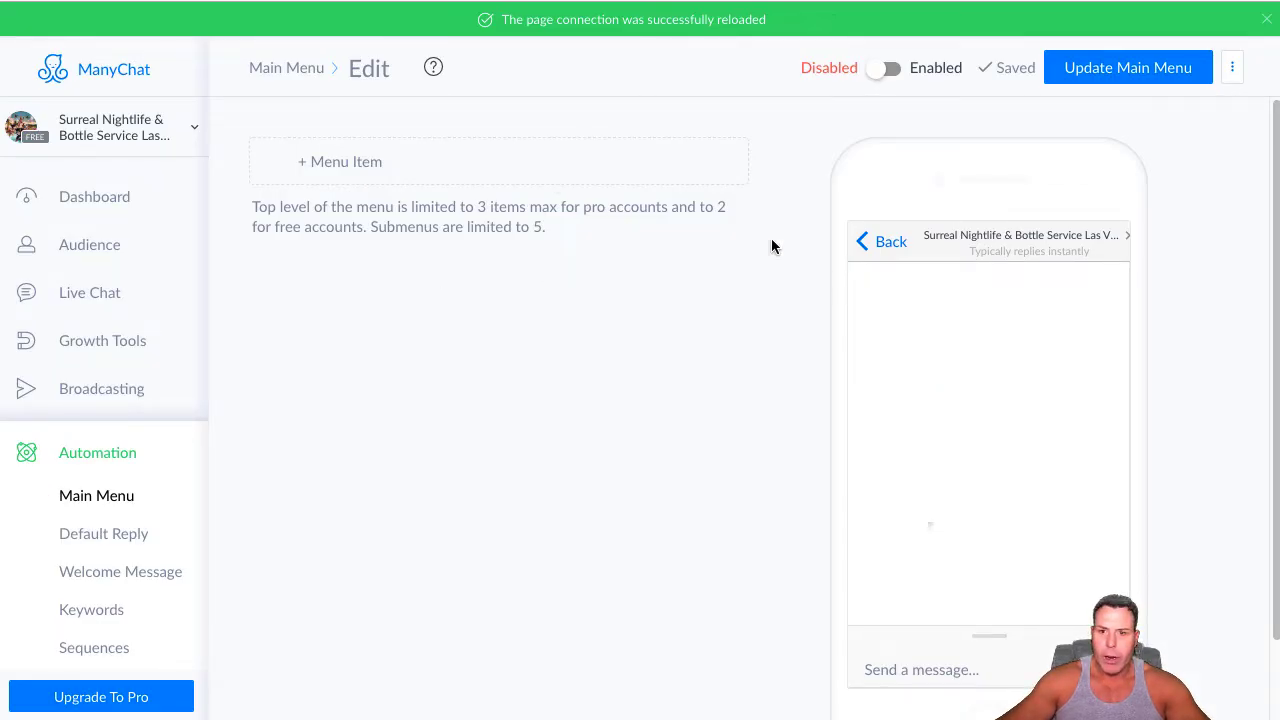
In ManyChat's Main Menu, add a first menu item and replace its caption with "👉Request a Quote"
click(98, 497)
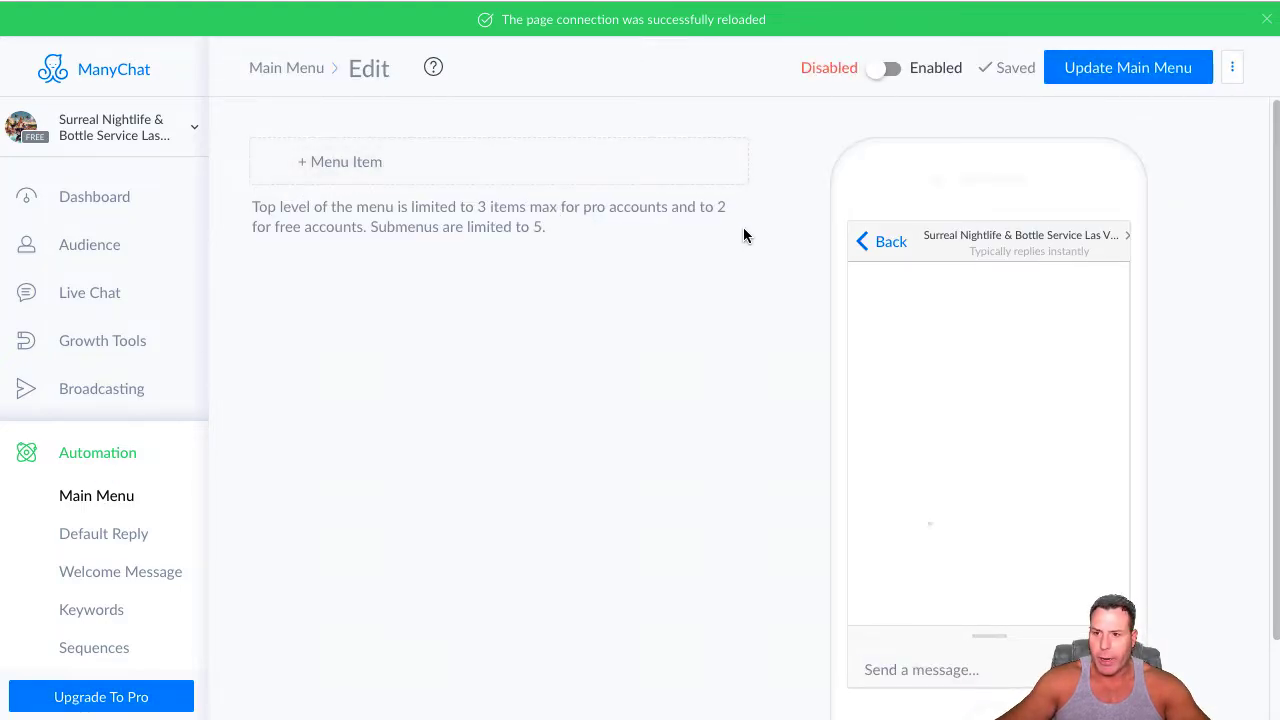
click(334, 167)
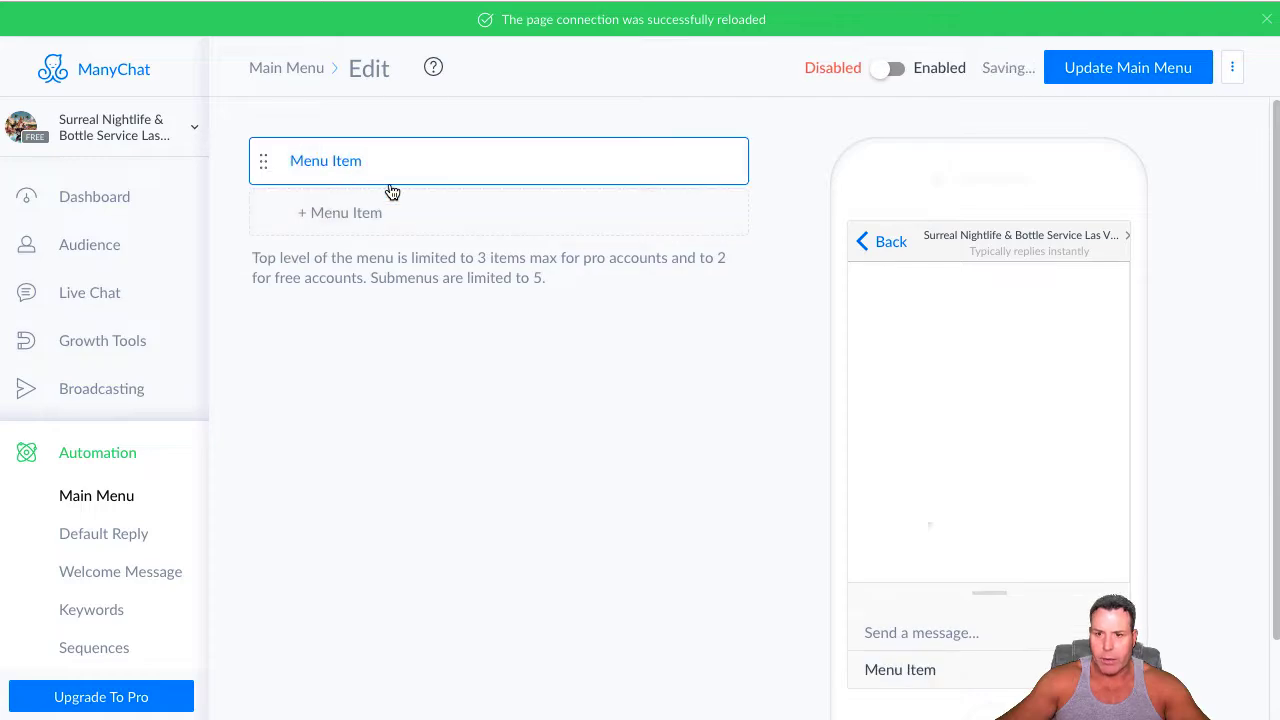
click(389, 153)
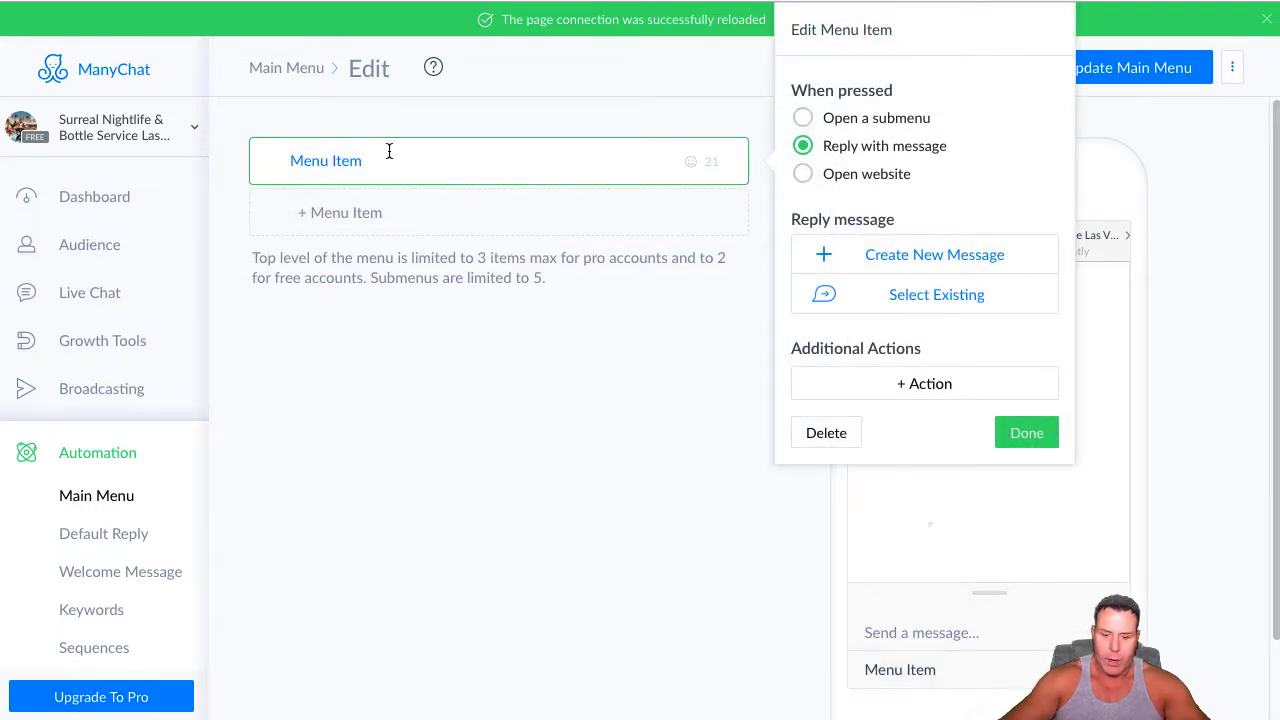
key(BackSpace)
key(BackSpace)
key(BackSpace)
key(BackSpace)
key(BackSpace)
key(BackSpace)
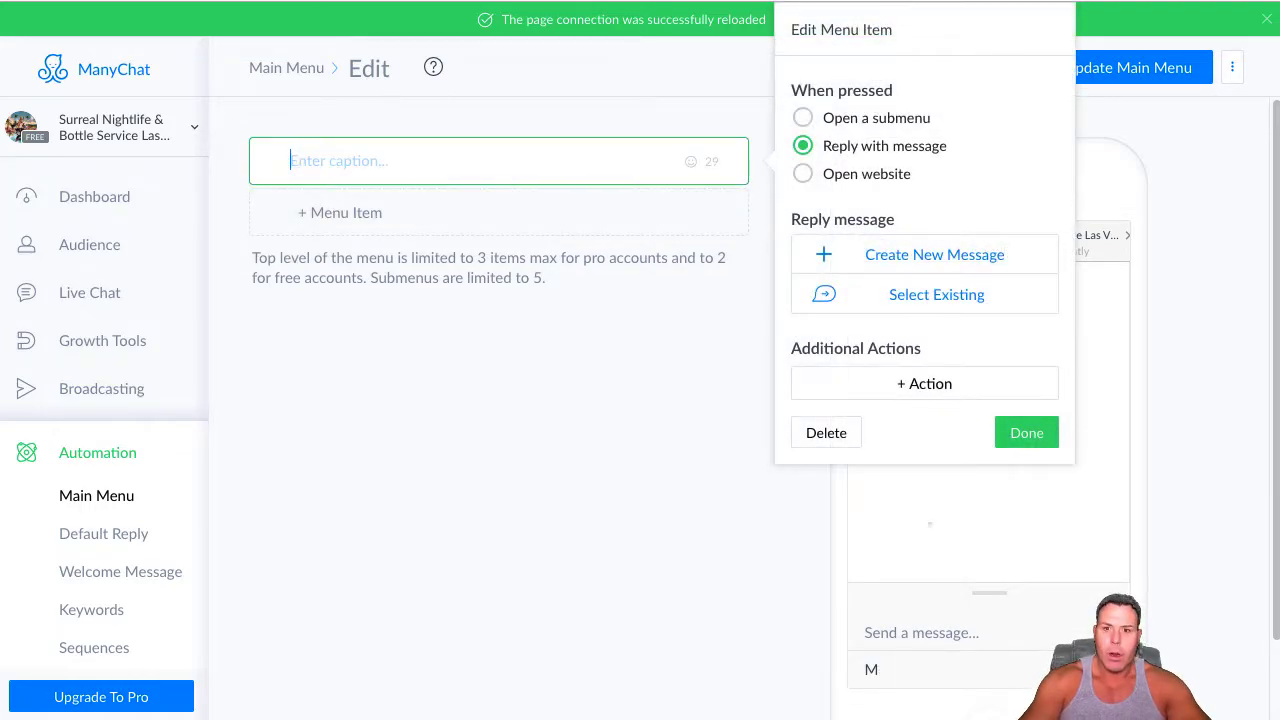
key(ctrl+super+space)
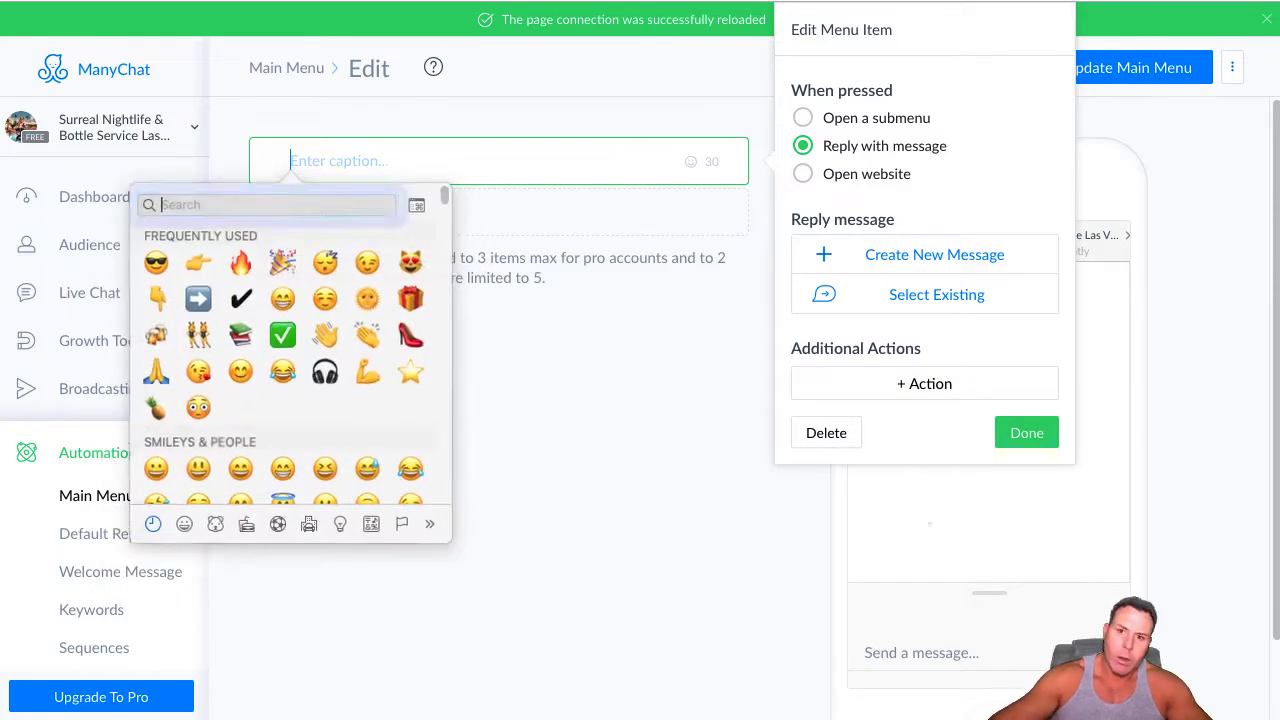
click(198, 262)
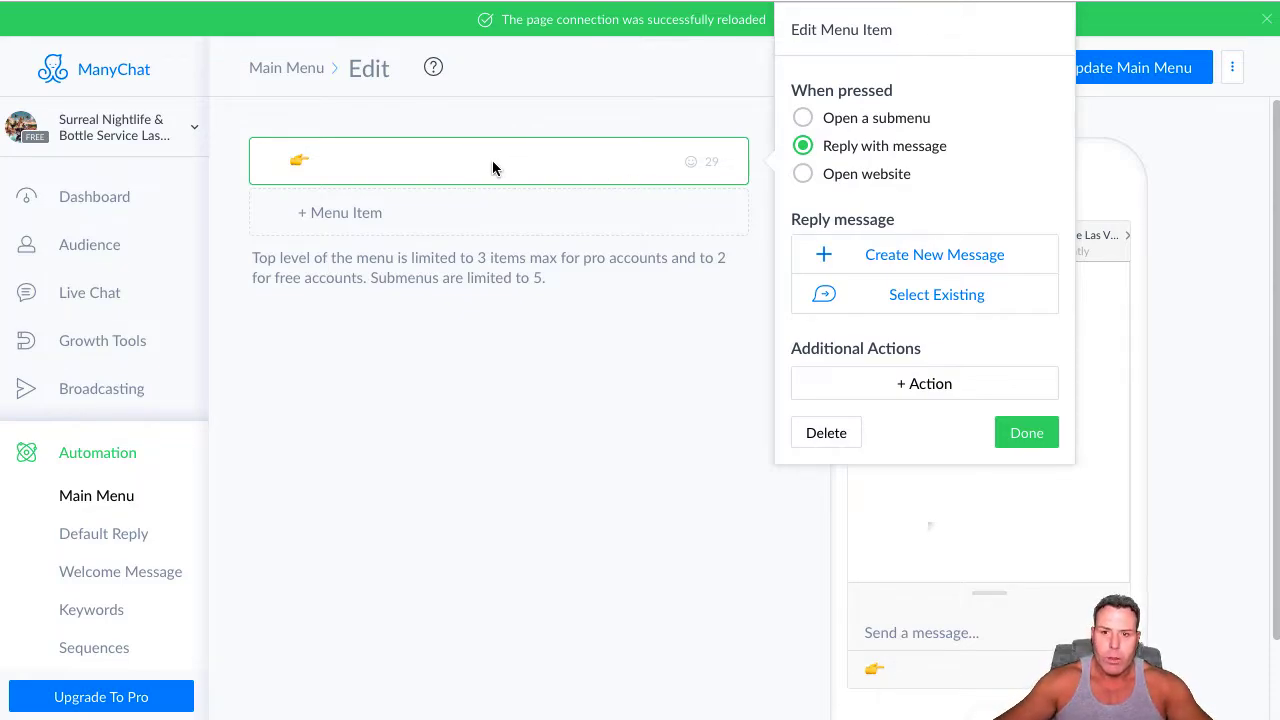
text(R)
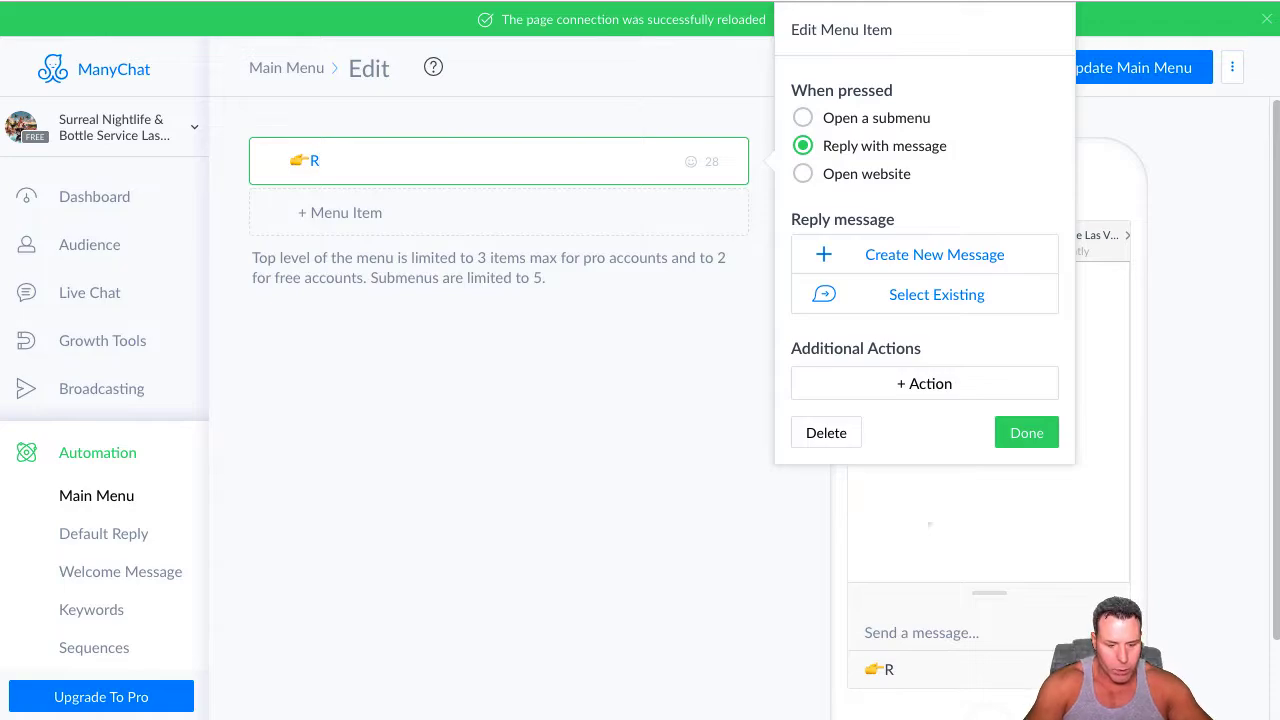
text(equest a )
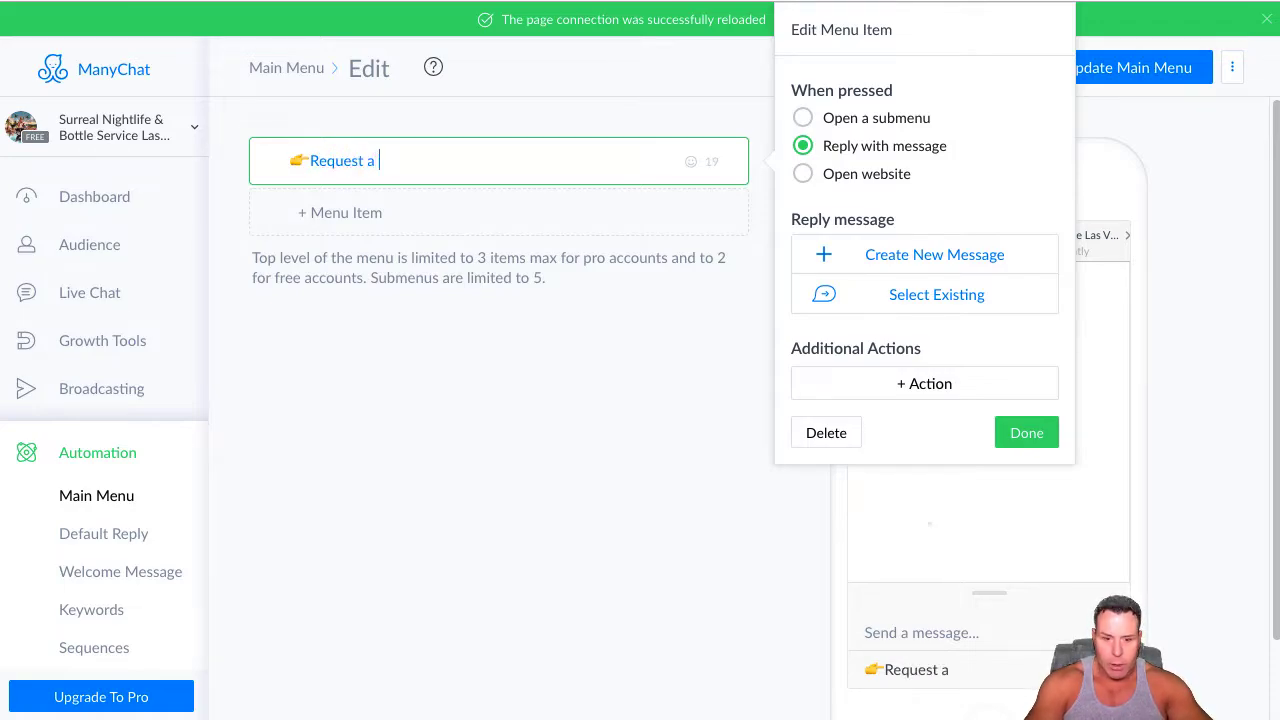
text(Quote)
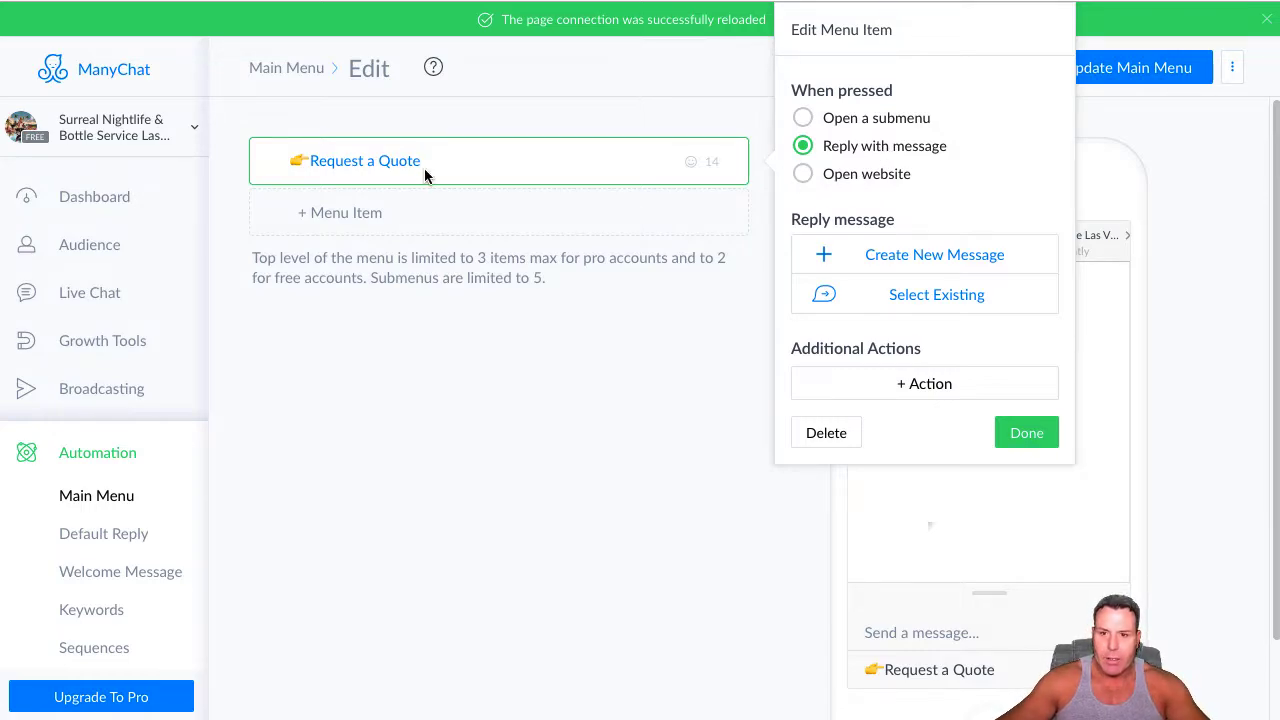
Set the Request a Quote item to open a website and copy the package form page's address from the Surreal Nightlife site
click(803, 174)
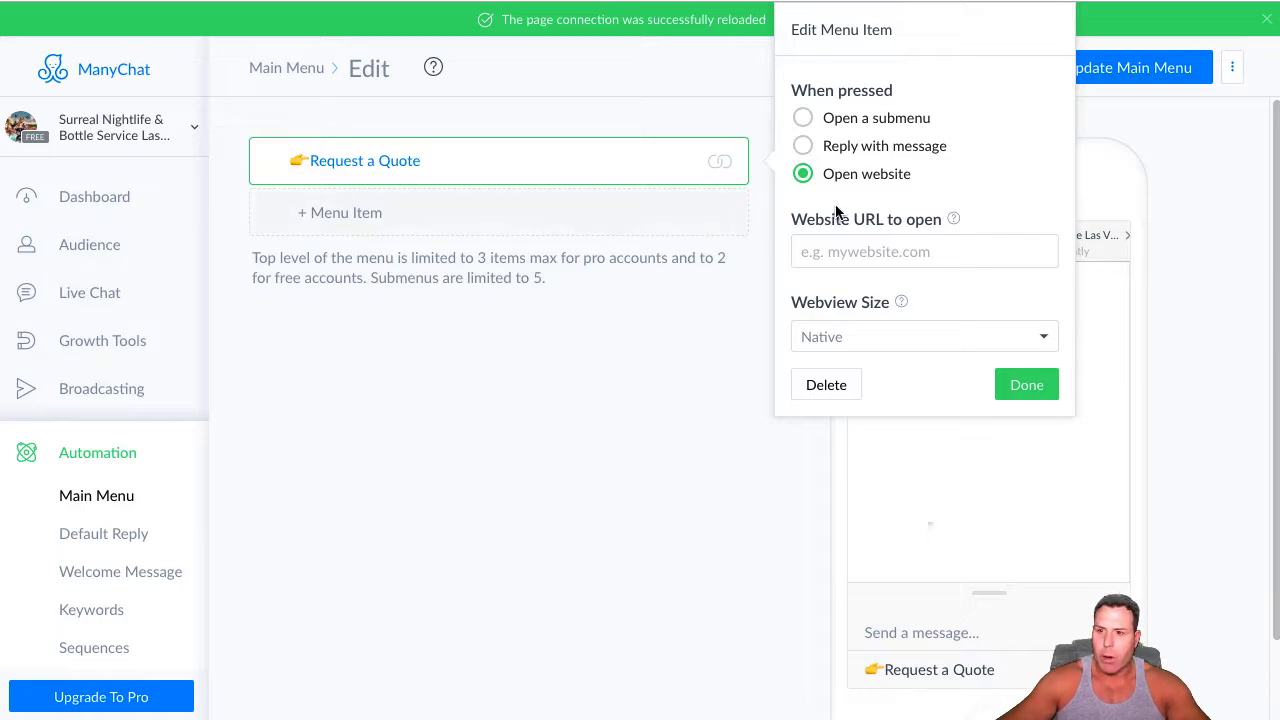
drag(1279, 2, 491, 2)
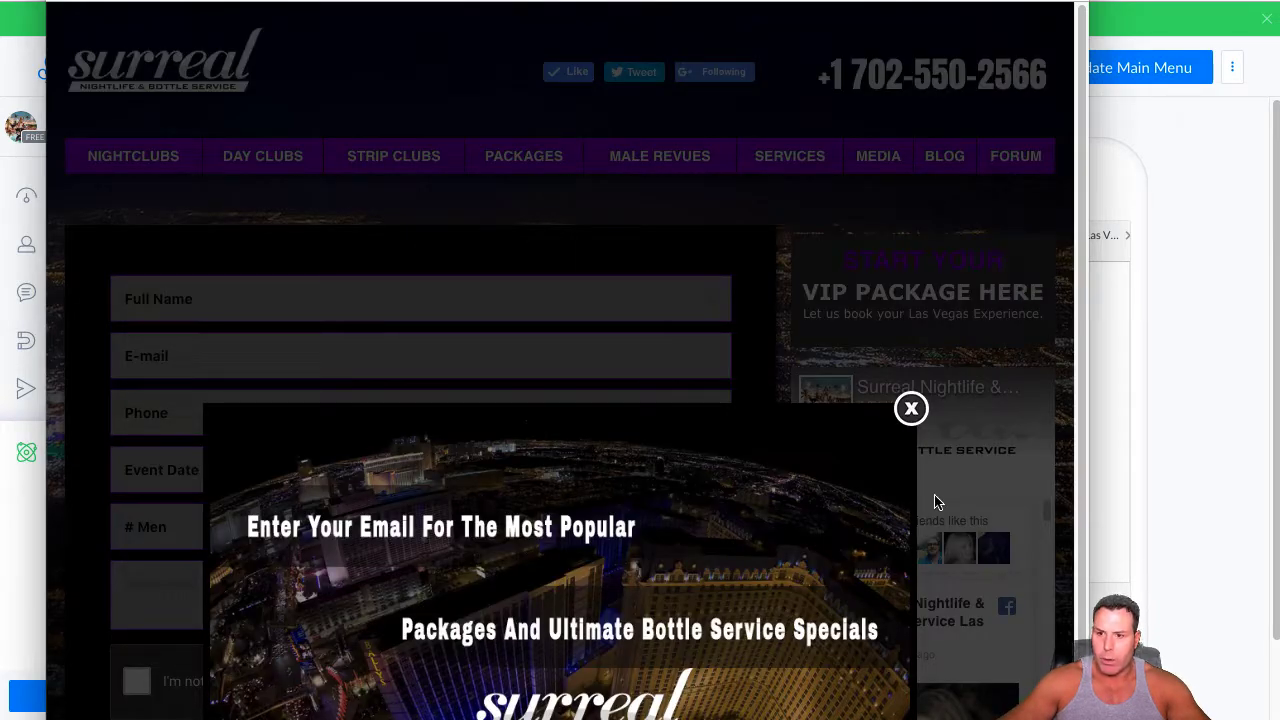
click(911, 409)
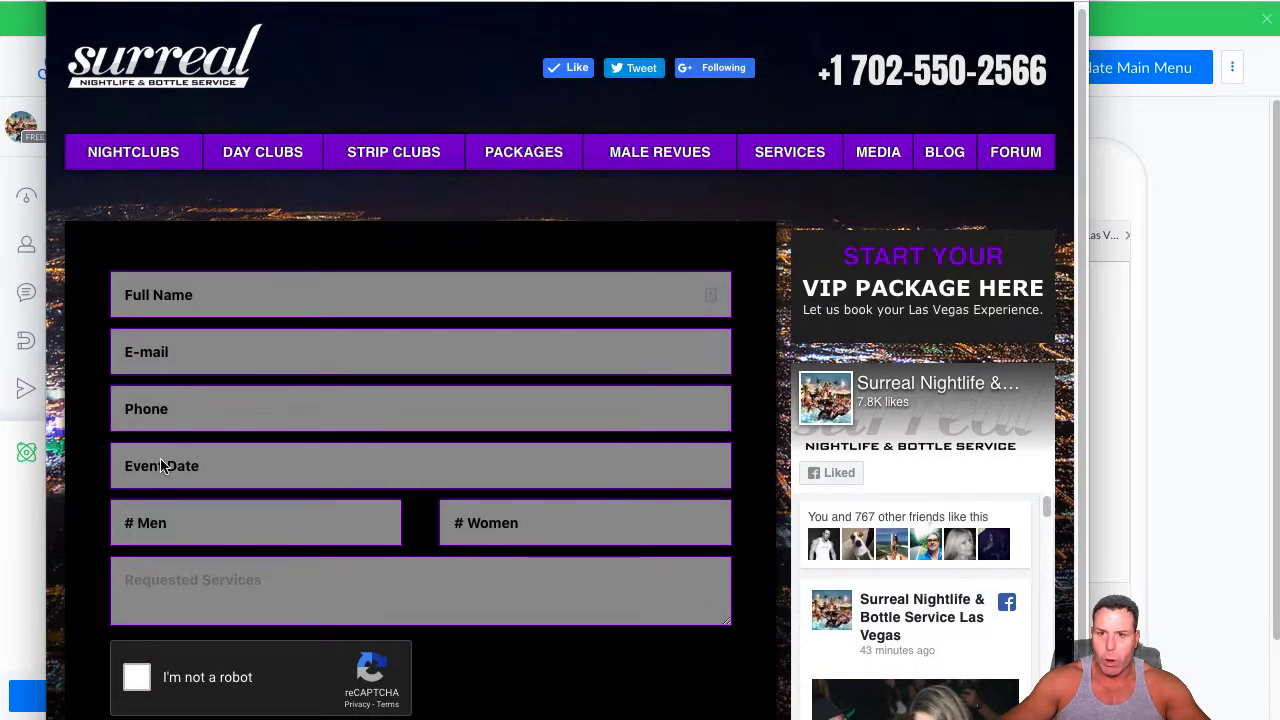
right_click(258, 2)
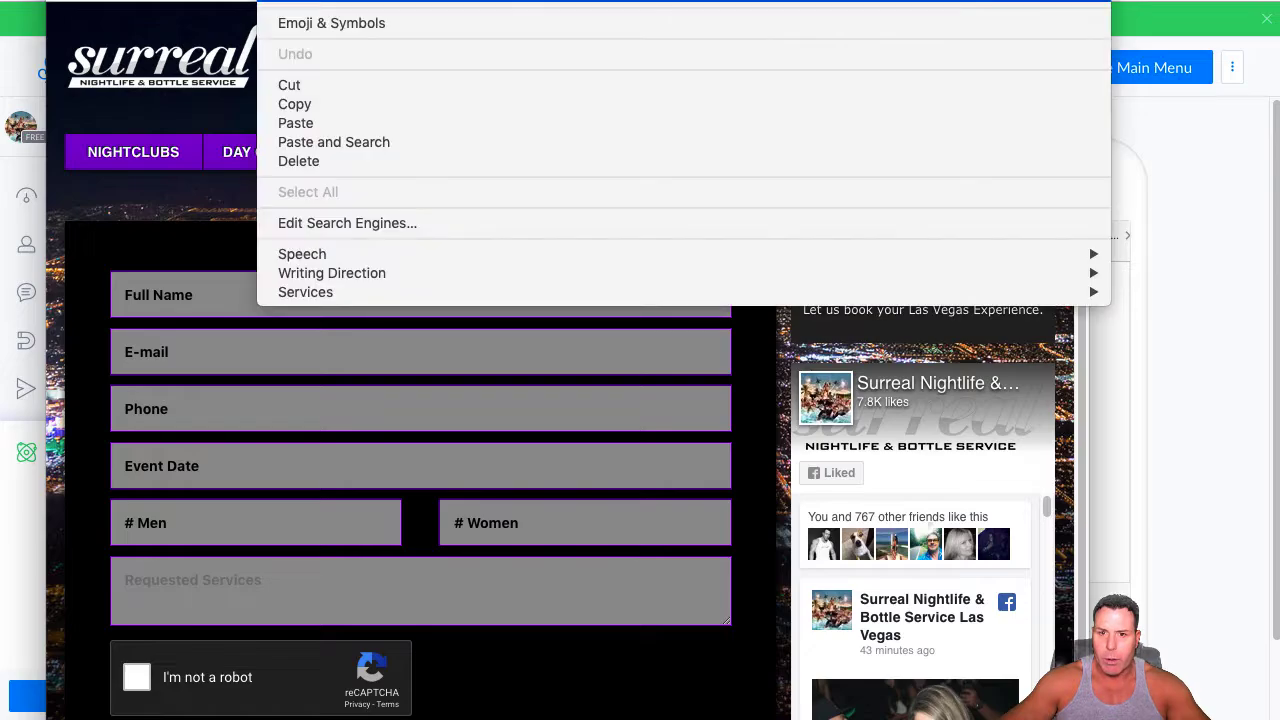
click(294, 104)
drag(700, 2, 0, 2)
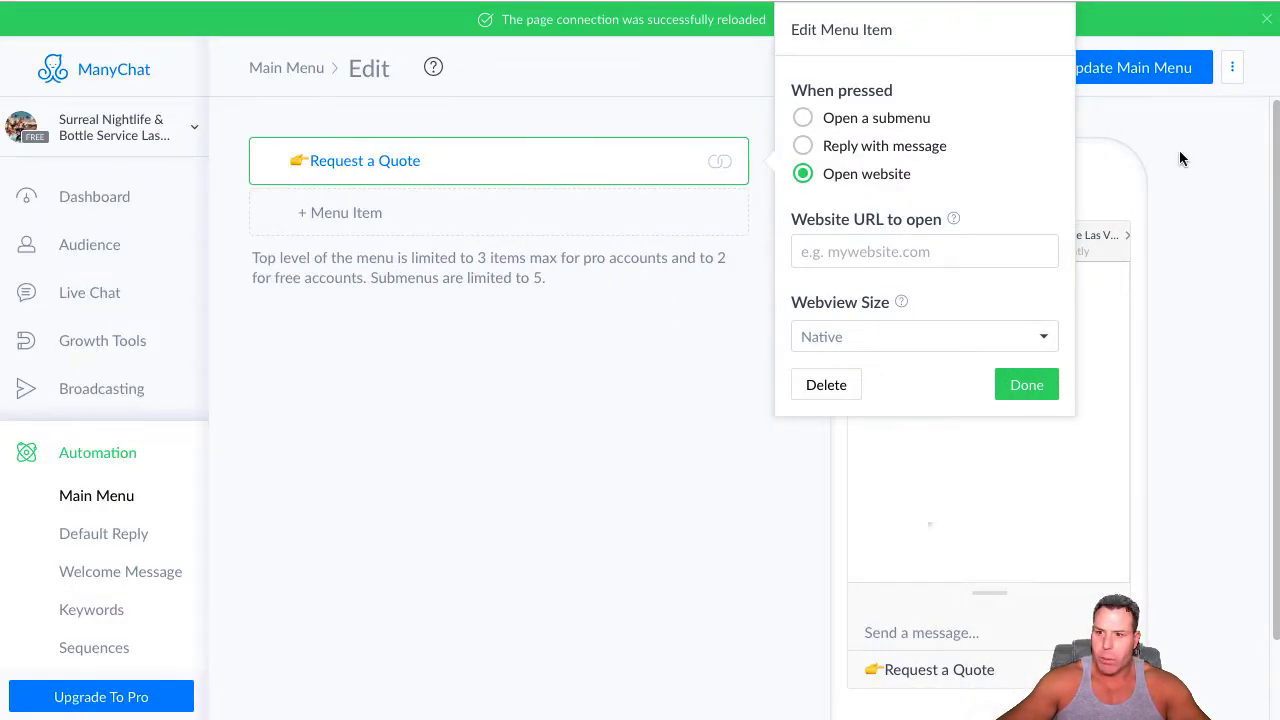
Paste the copied surrealnightlife.com/las-vegas/package_form.html address as the Request a Quote item's website URL and finish the item
right_click(812, 252)
click(855, 394)
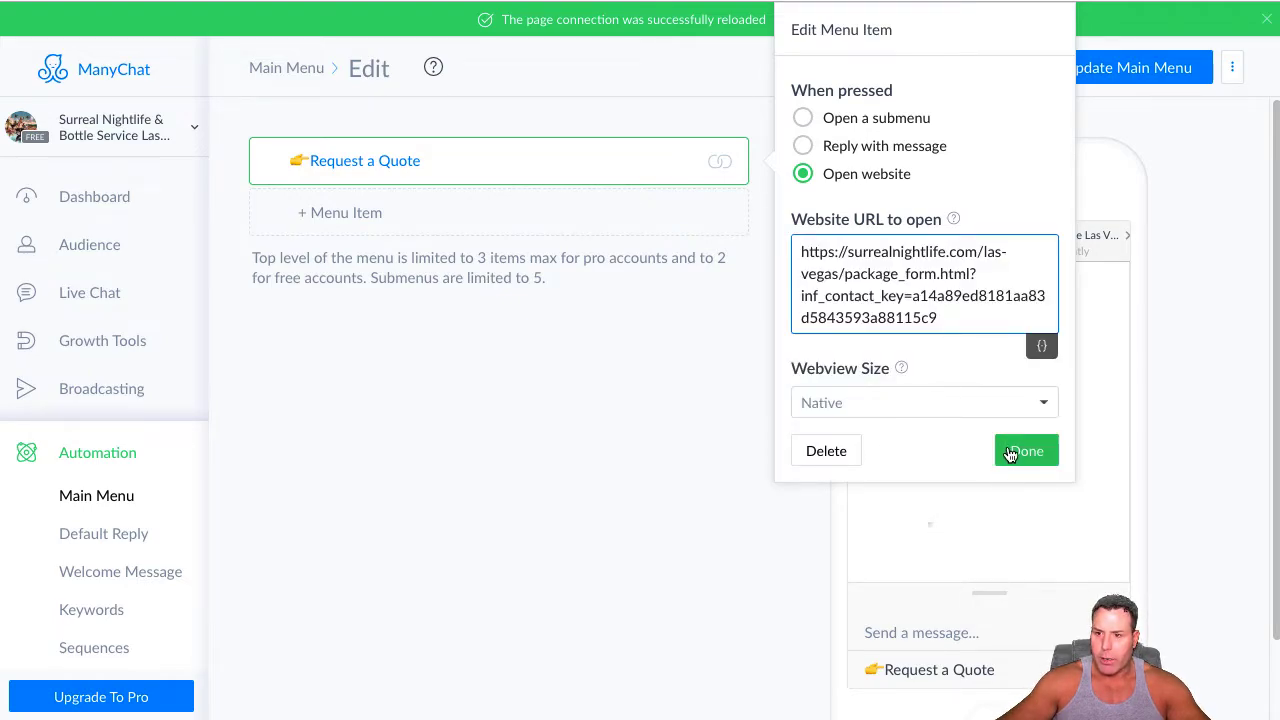
click(1004, 453)
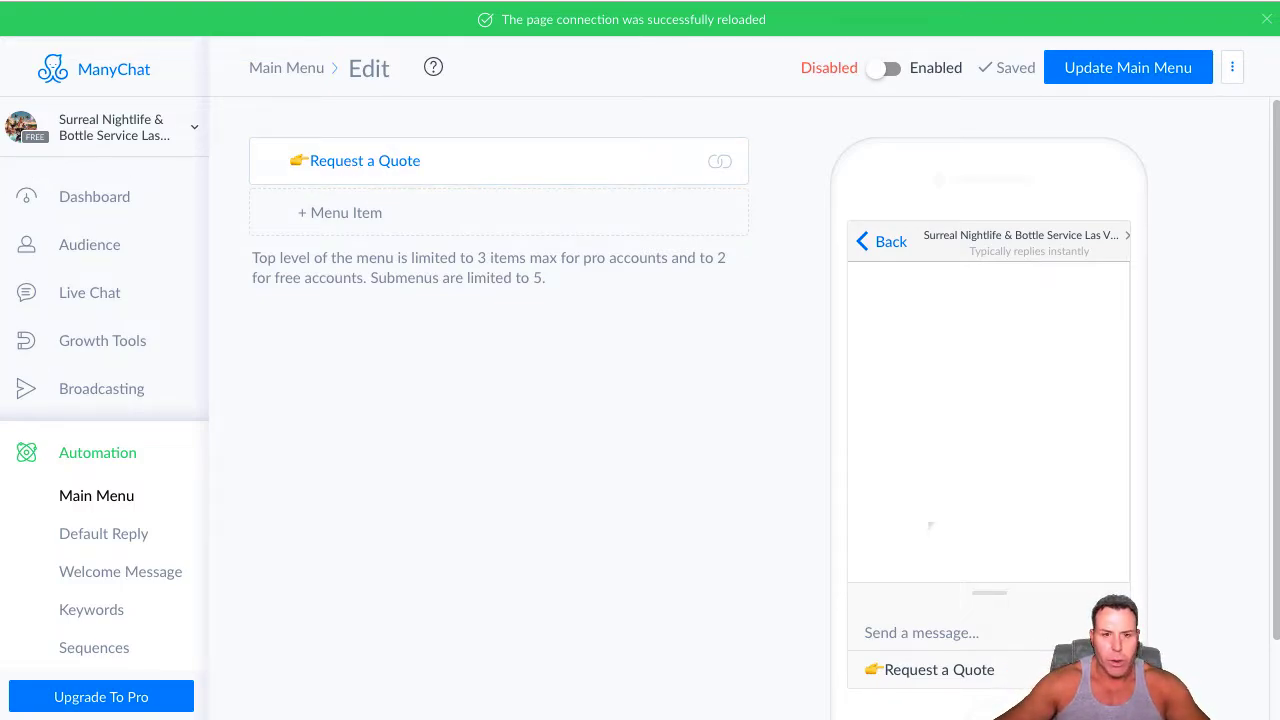
Add a second top-level menu item captioned "👉Get The FREEBIES!" and set it to open a submenu
click(351, 216)
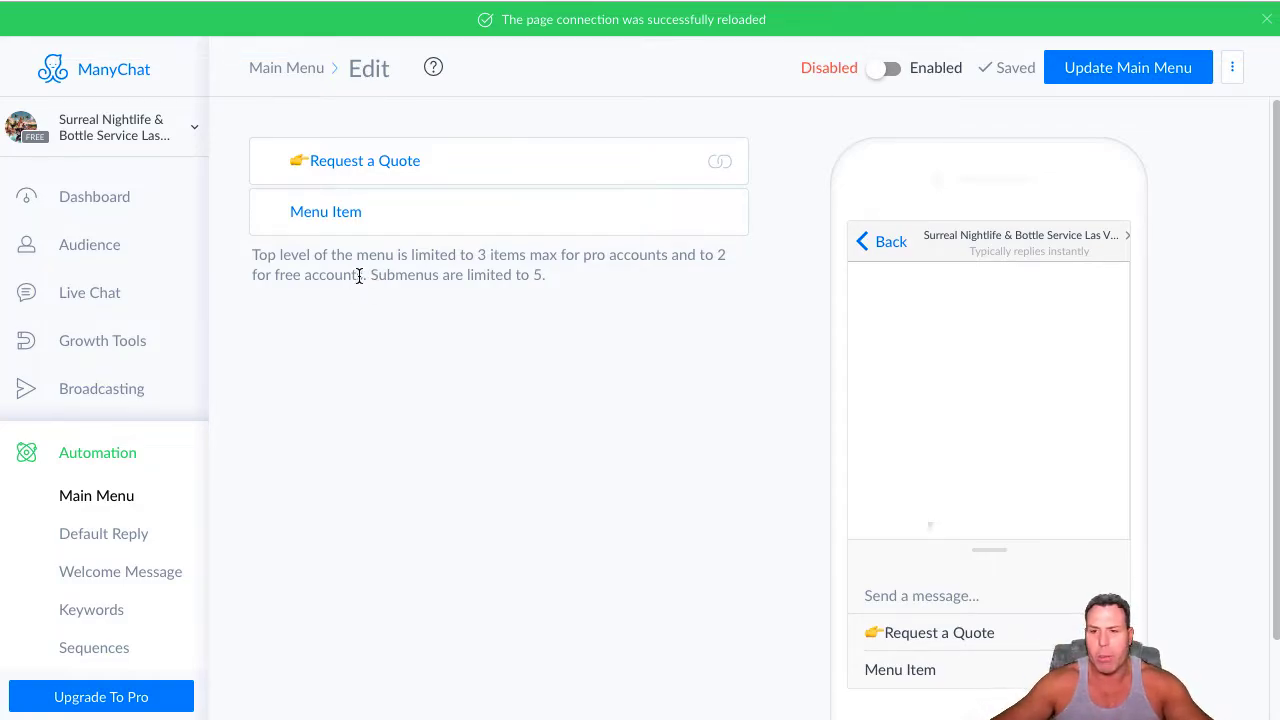
click(363, 213)
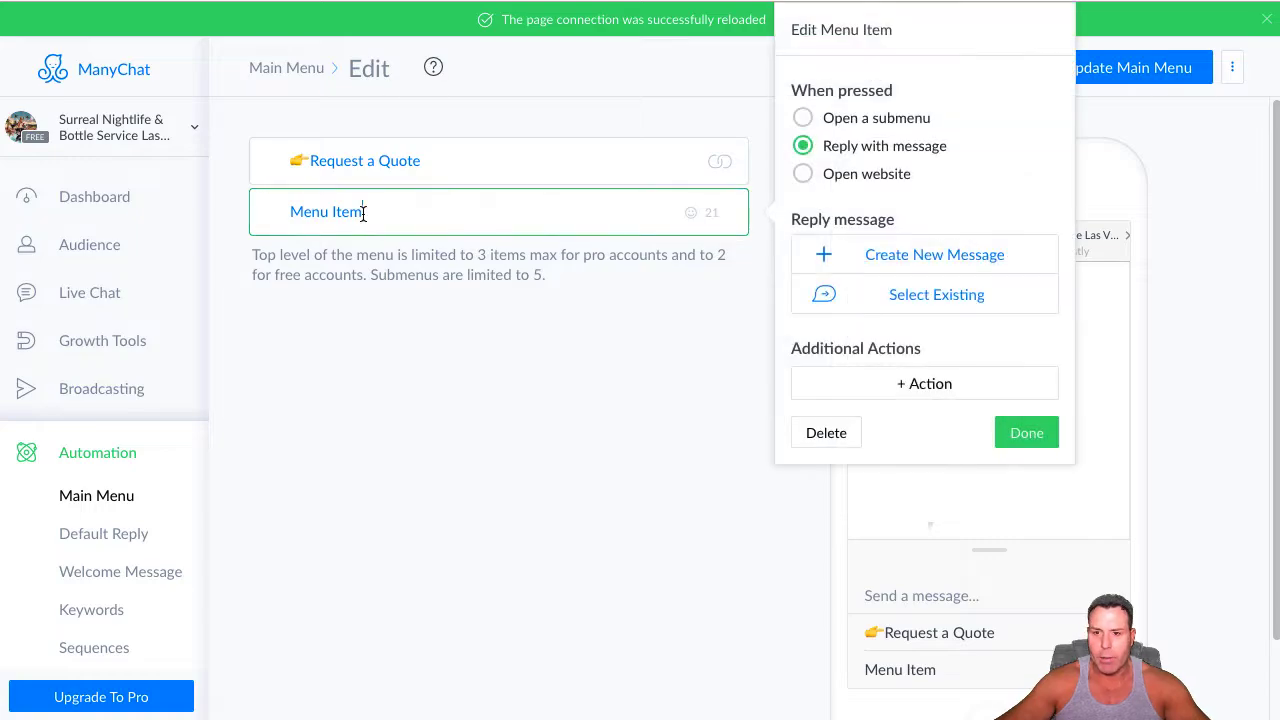
key(BackSpace)
key(BackSpace)
key(BackSpace)
key(BackSpace)
key(BackSpace)
key(BackSpace)
key(BackSpace)
key(BackSpace)
key(BackSpace)
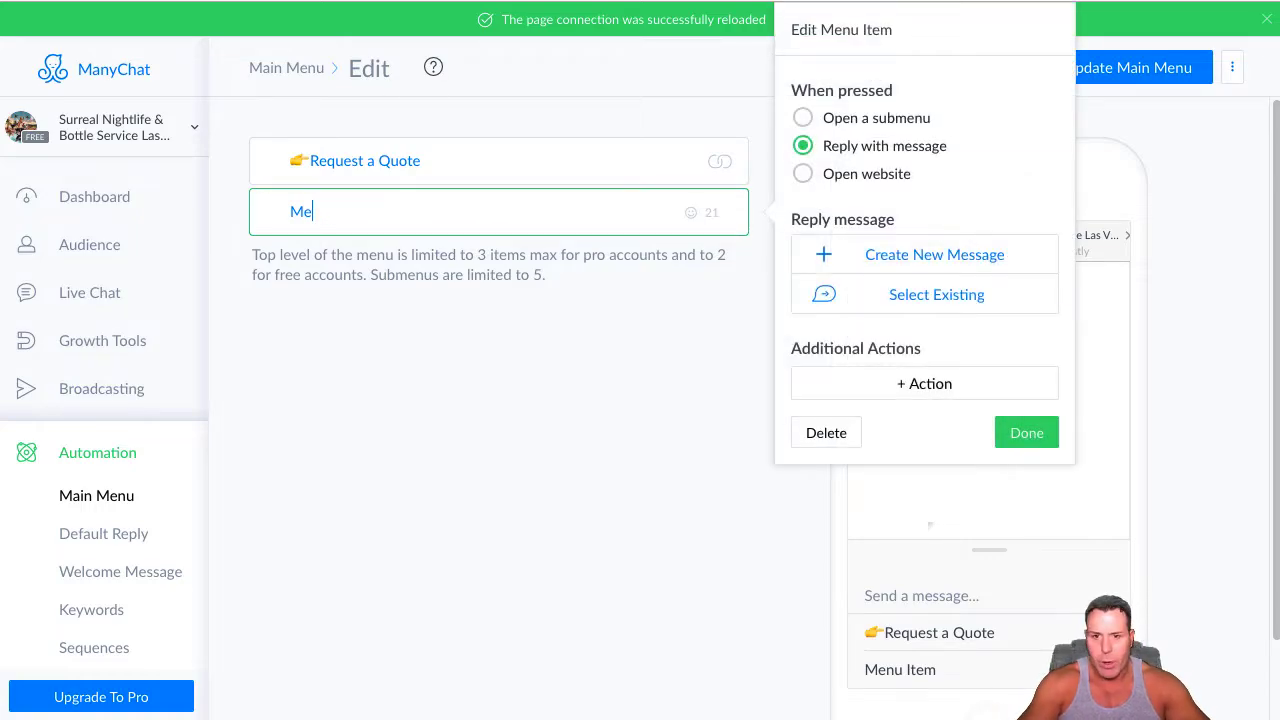
key(ctrl+super+space)
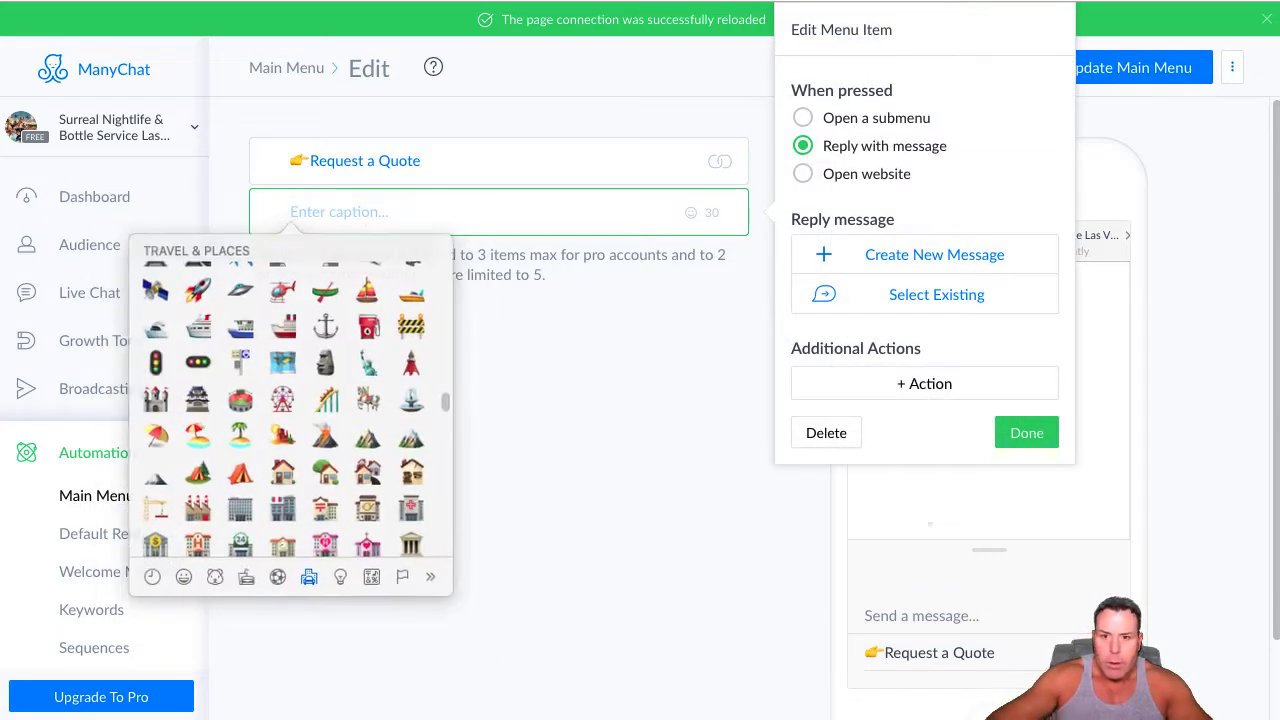
scroll(203, 395, up, 10)
scroll(203, 395, up, 10)
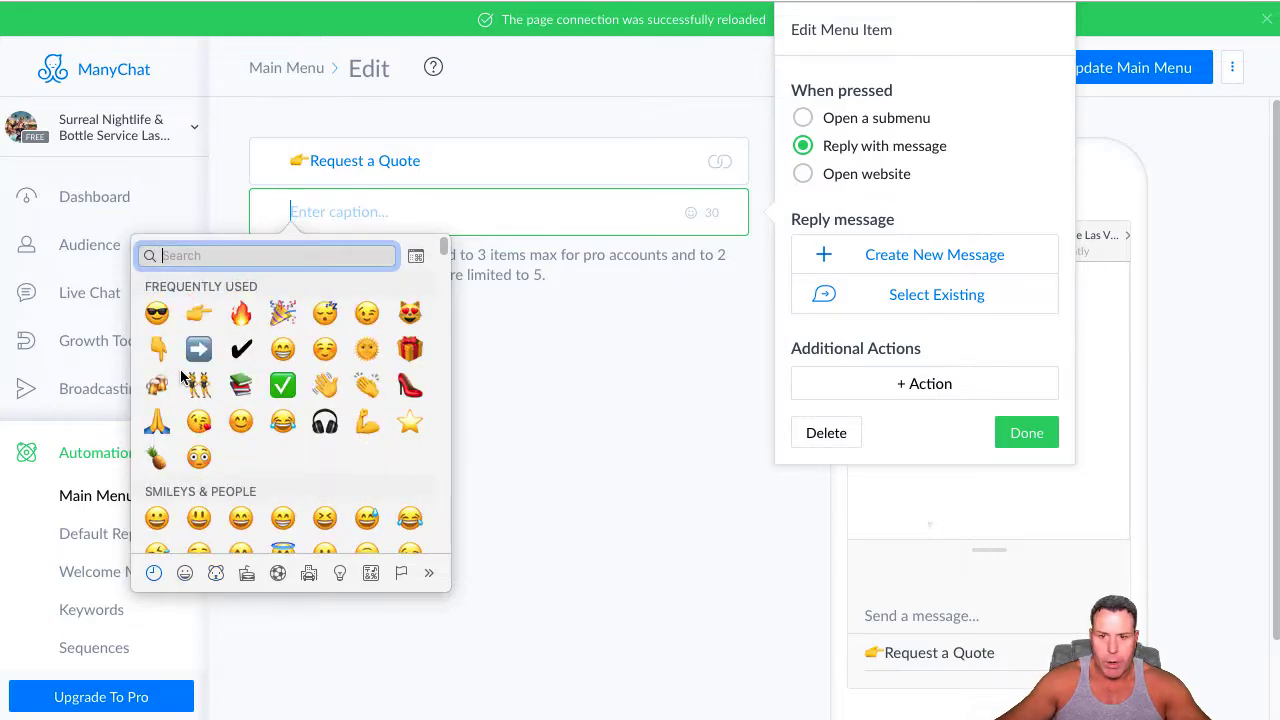
click(199, 313)
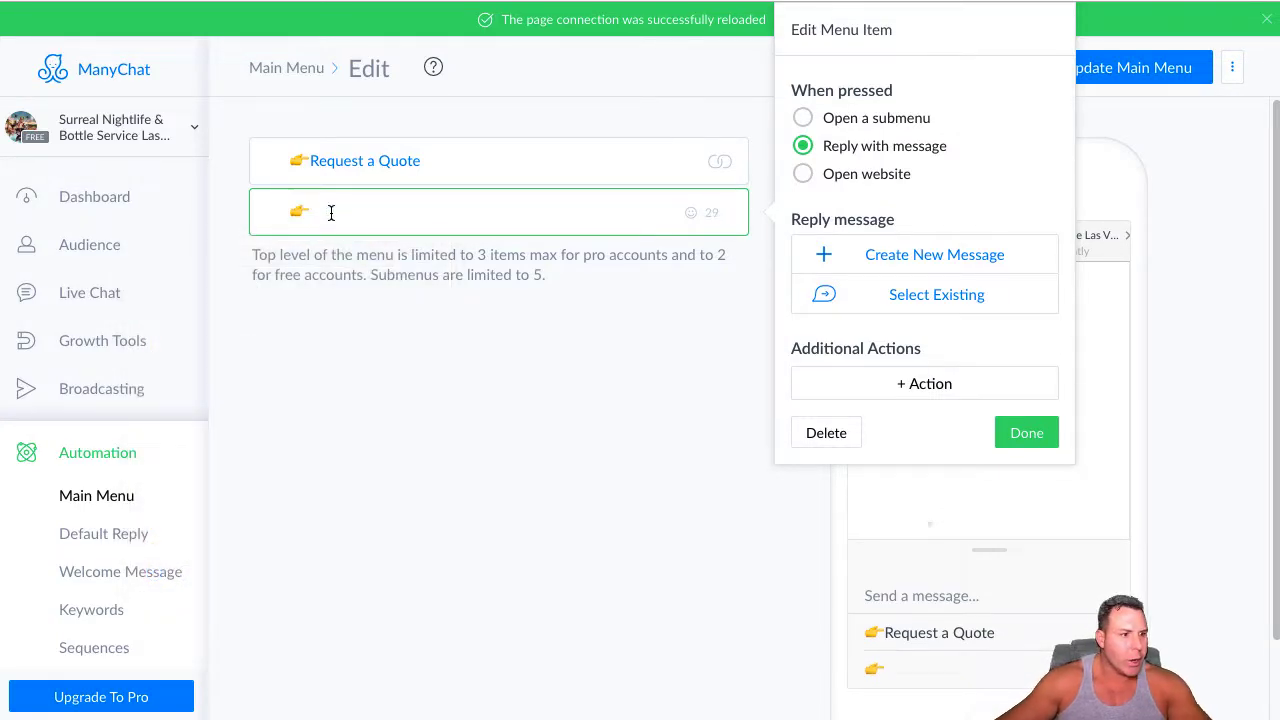
text(Get)
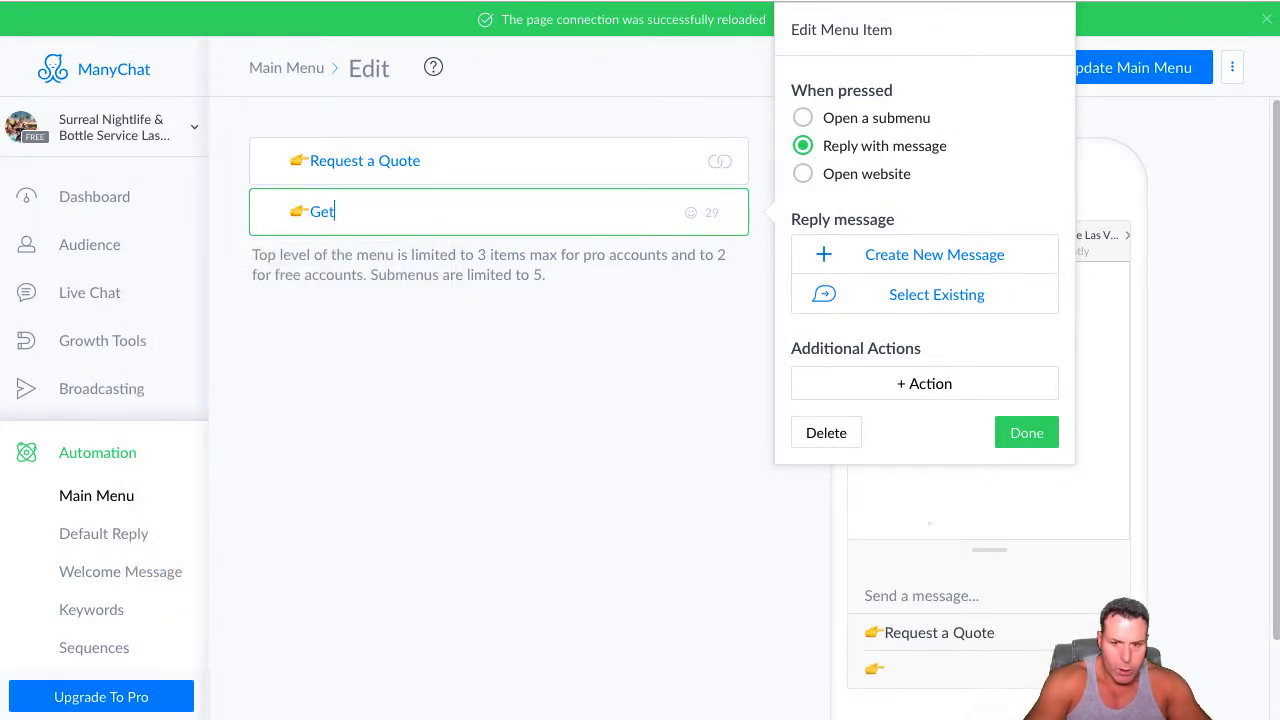
text( tThe )
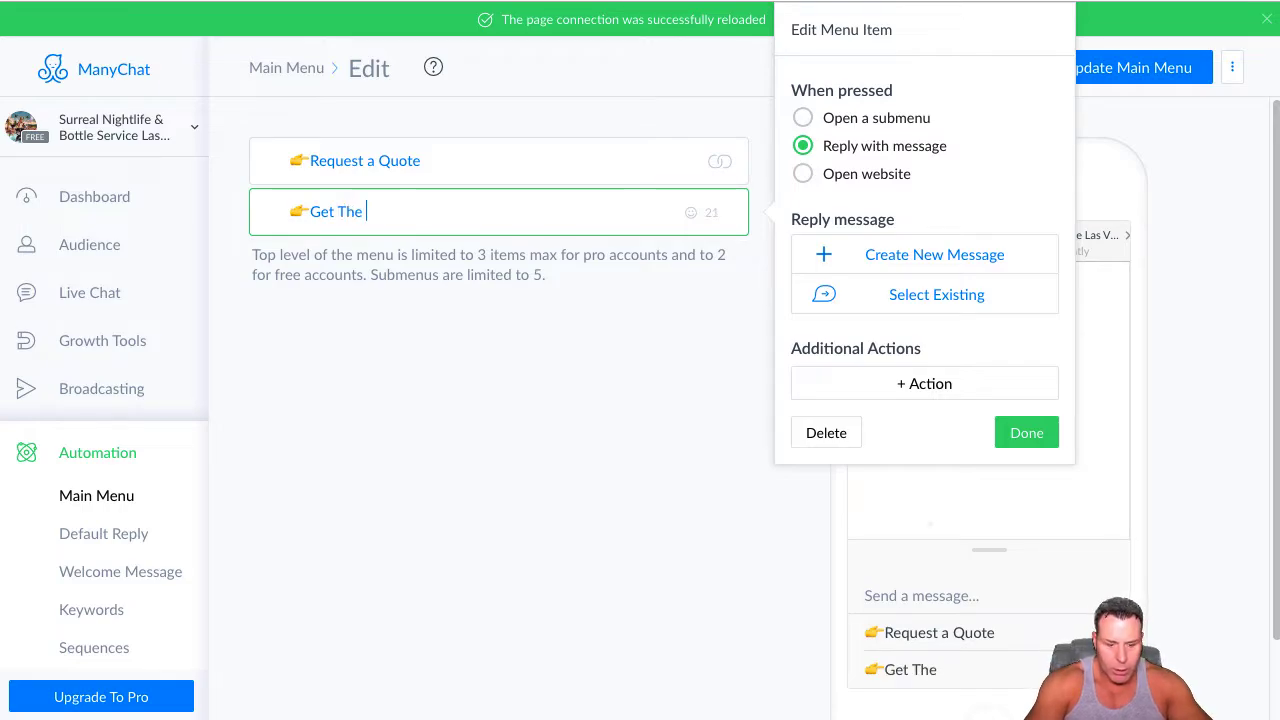
text(FREEB)
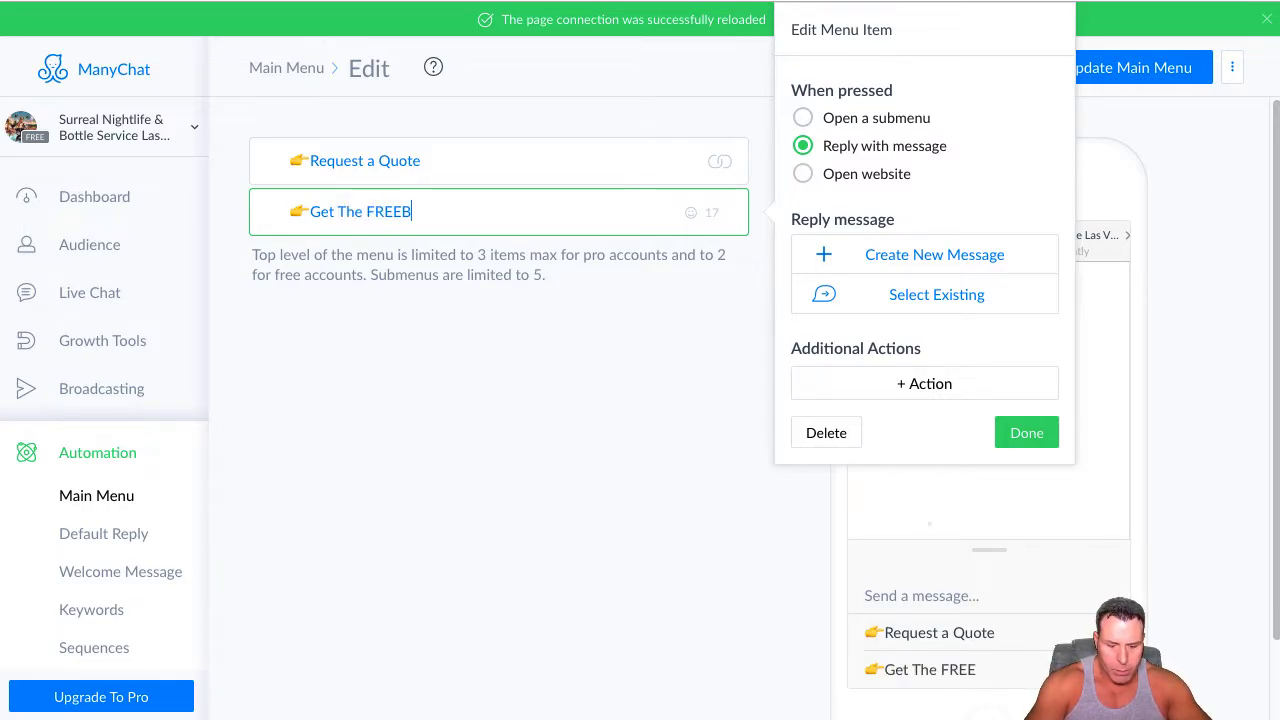
text(IES!)
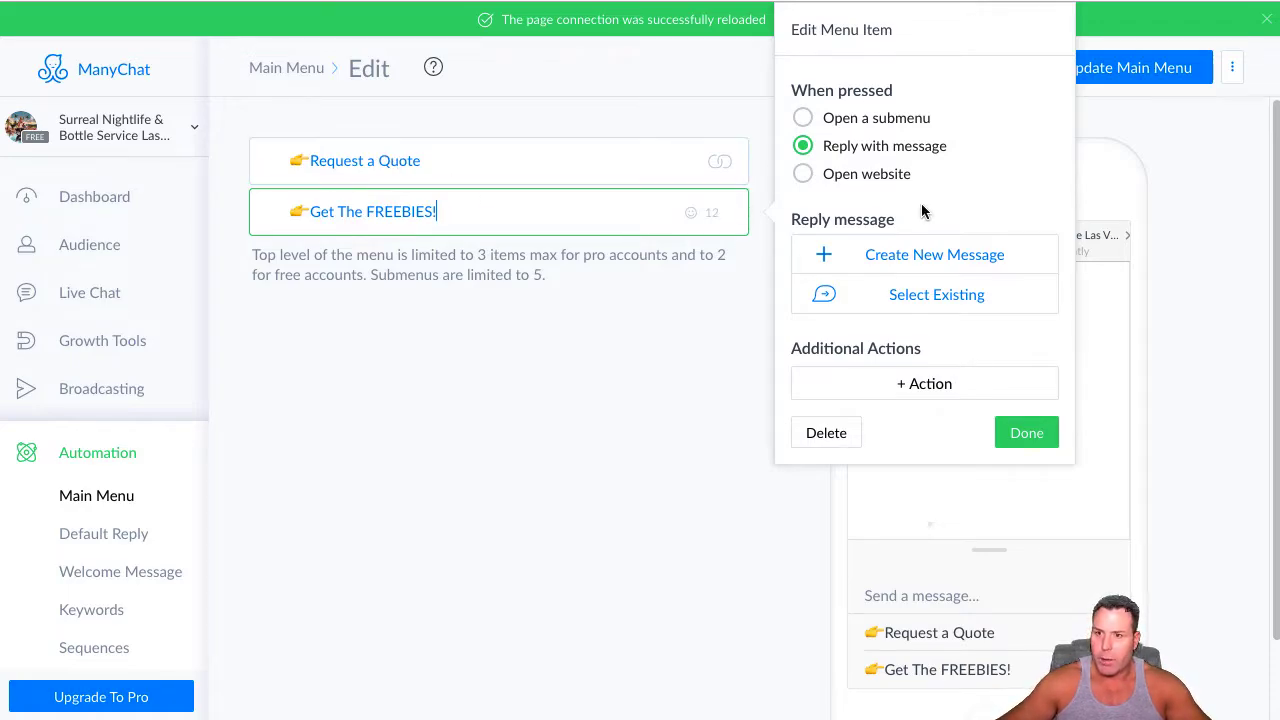
click(804, 118)
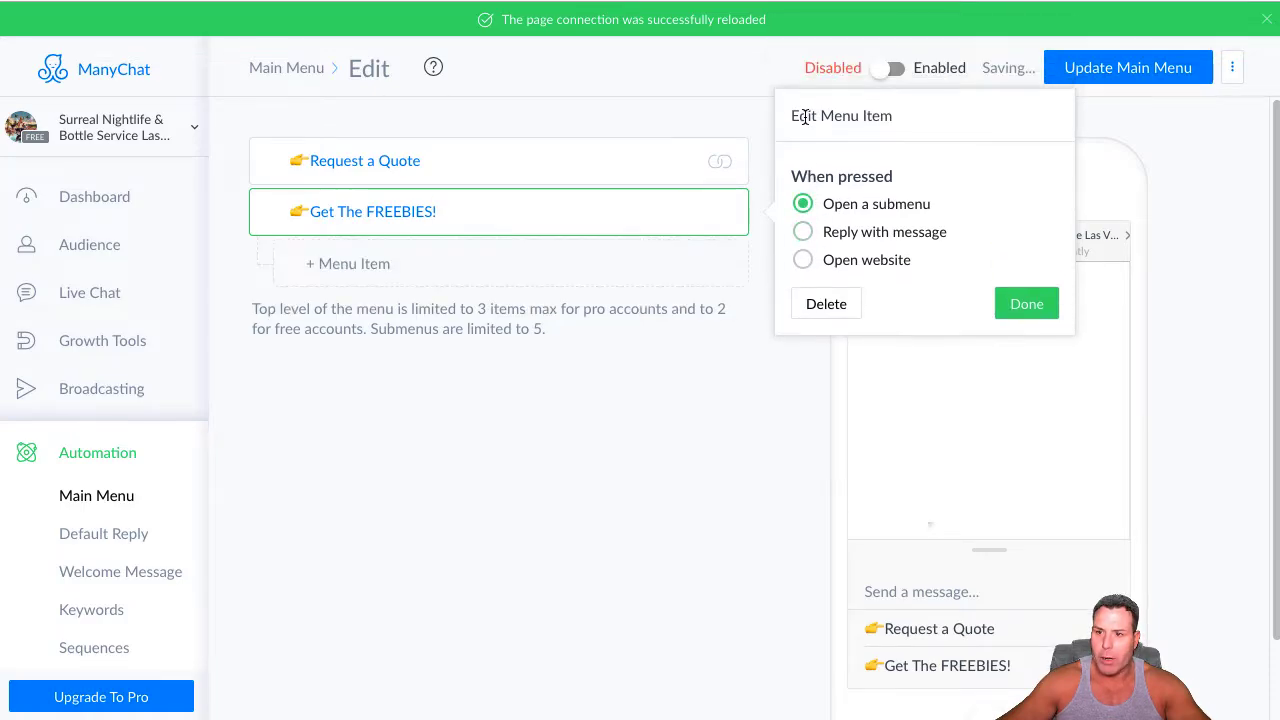
Add a first submenu item under Get The FREEBIES! and replace its caption with "👉Vegas NightClub Guide"
click(360, 270)
click(400, 264)
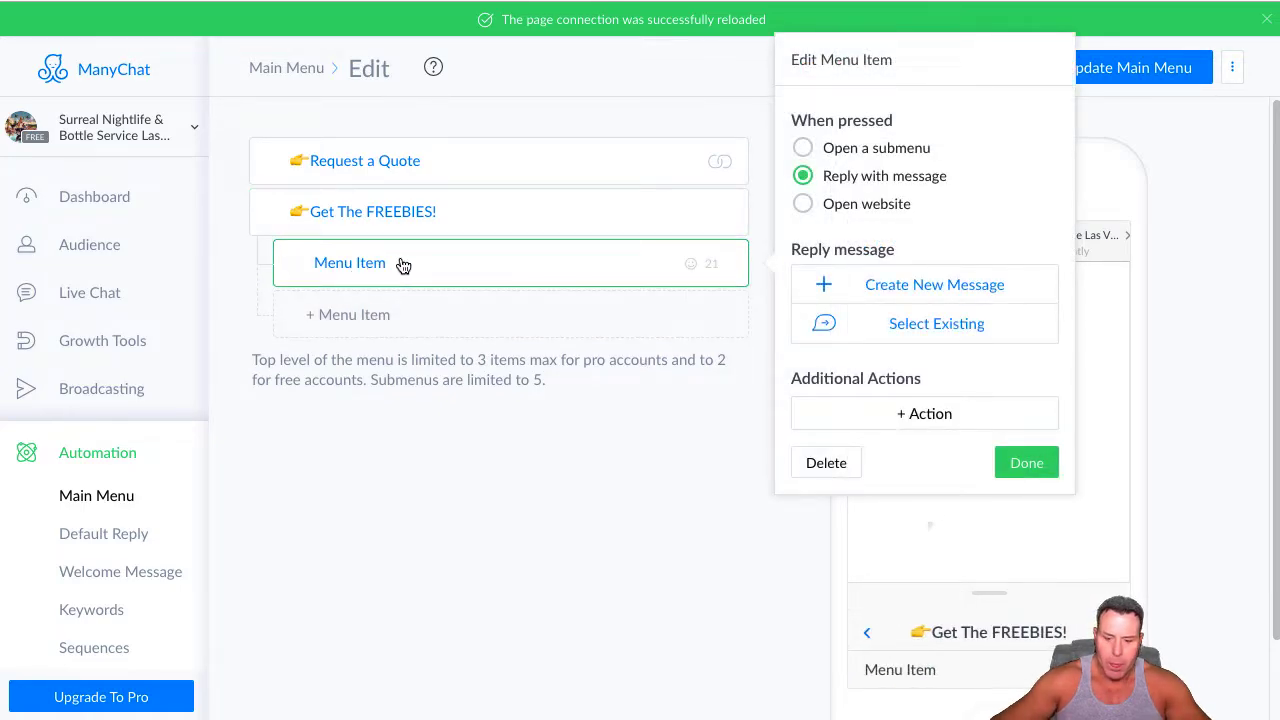
key(BackSpace)
key(BackSpace)
key(BackSpace)
key(BackSpace)
key(BackSpace)
key(BackSpace)
key(BackSpace)
key(BackSpace)
key(BackSpace)
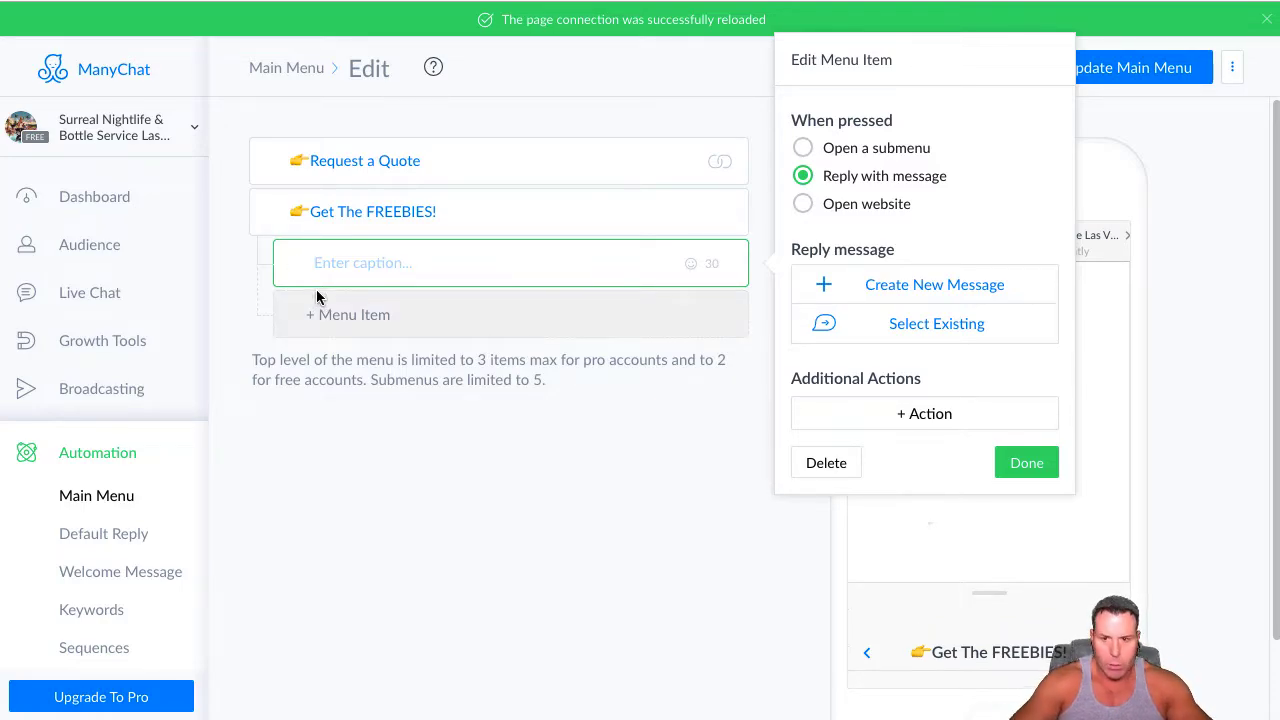
key(ctrl+super+space)
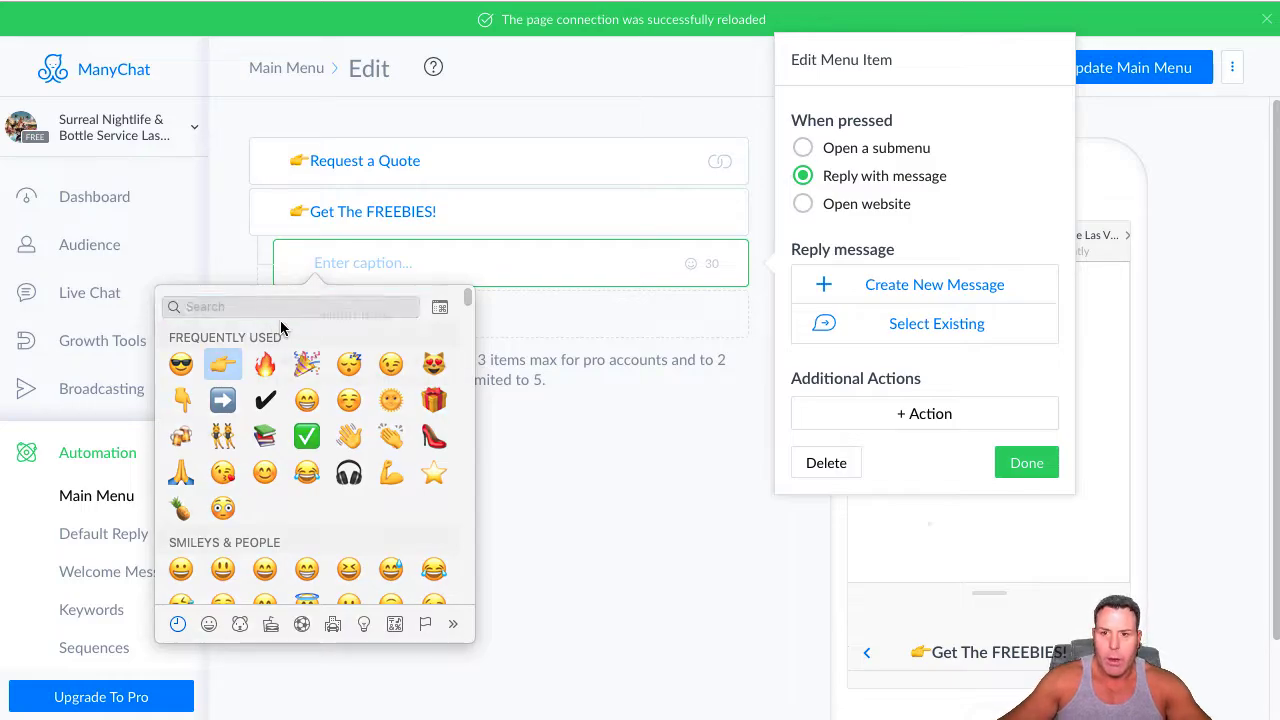
key(Return)
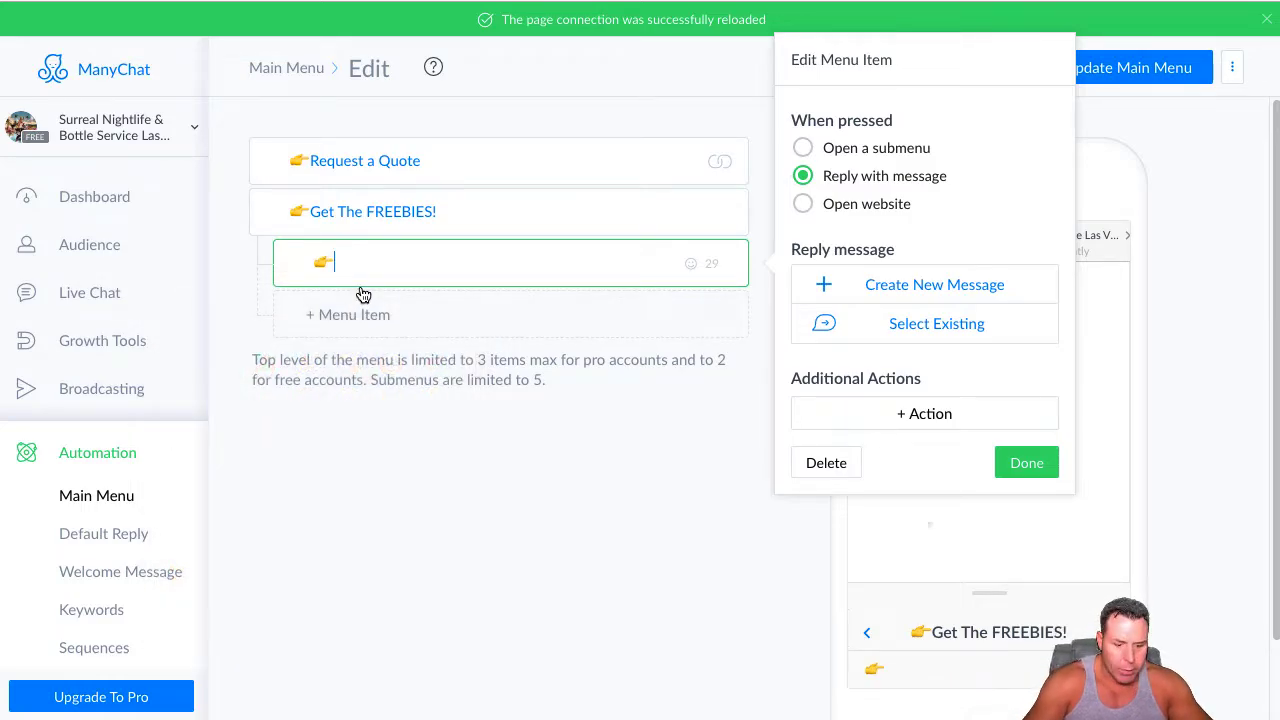
text(Vegas )
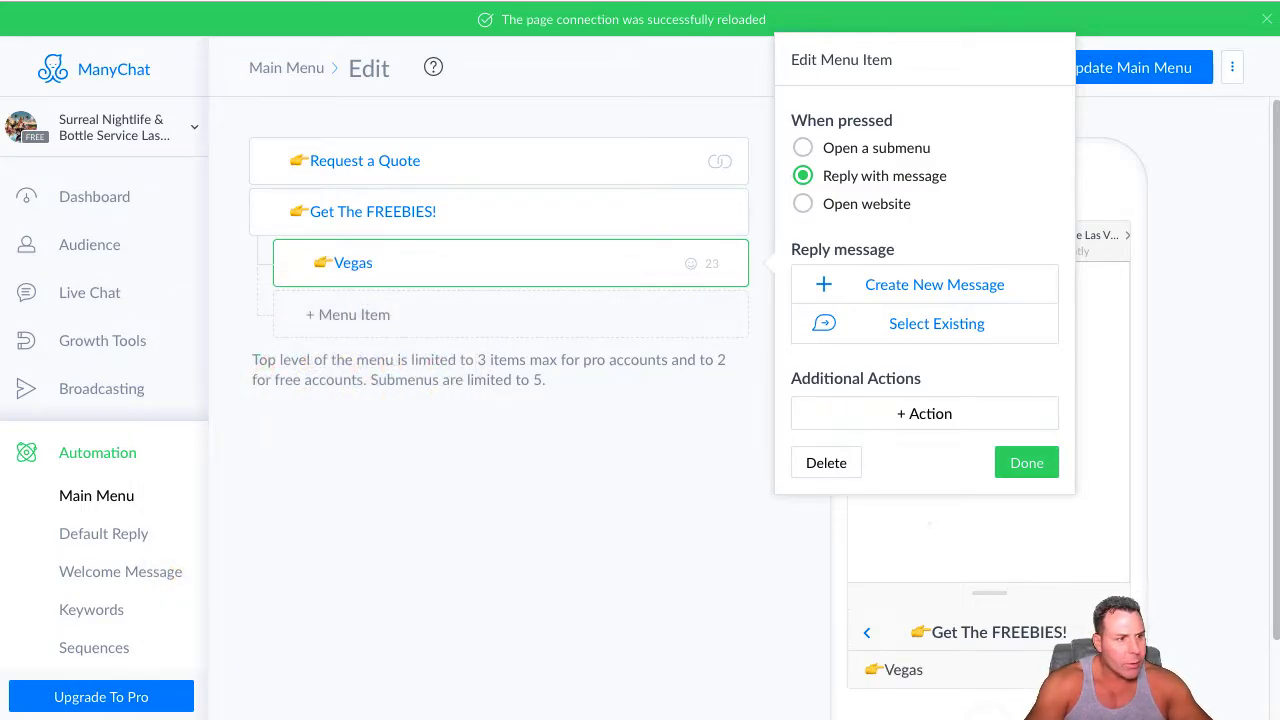
text(NightClub)
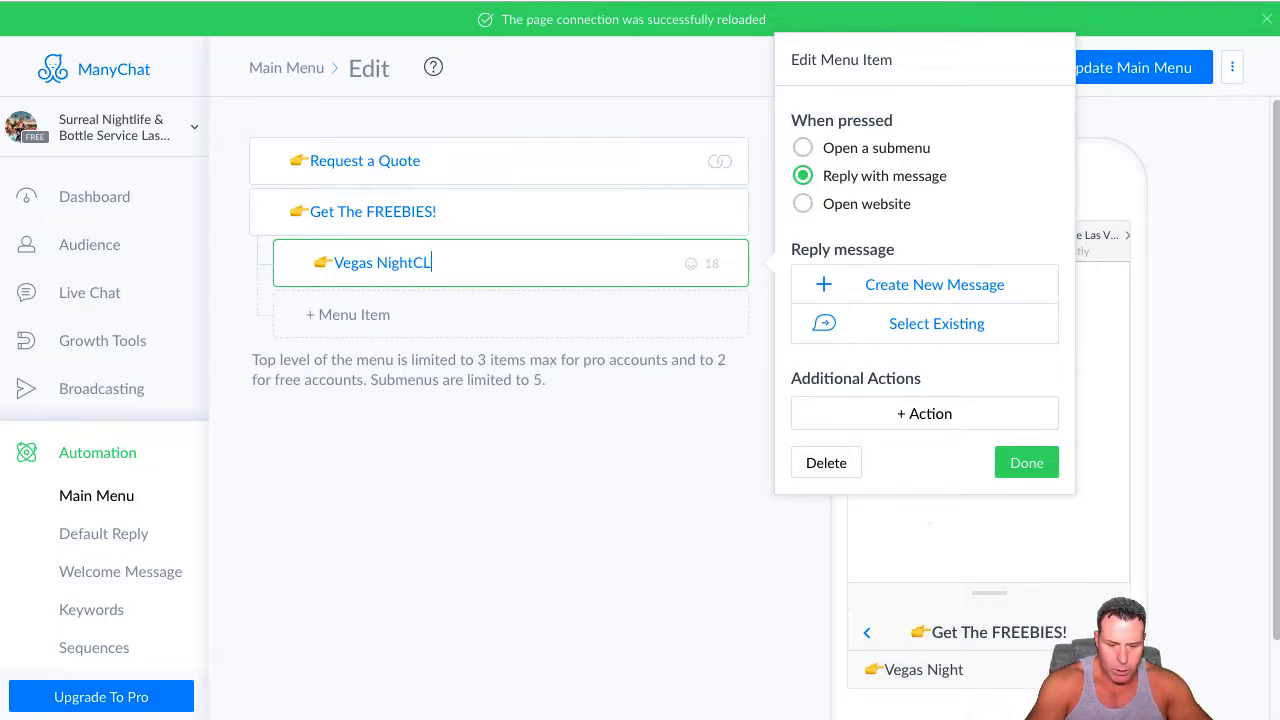
key(BackSpace)
key(BackSpace)
key(BackSpace)
text(lub)
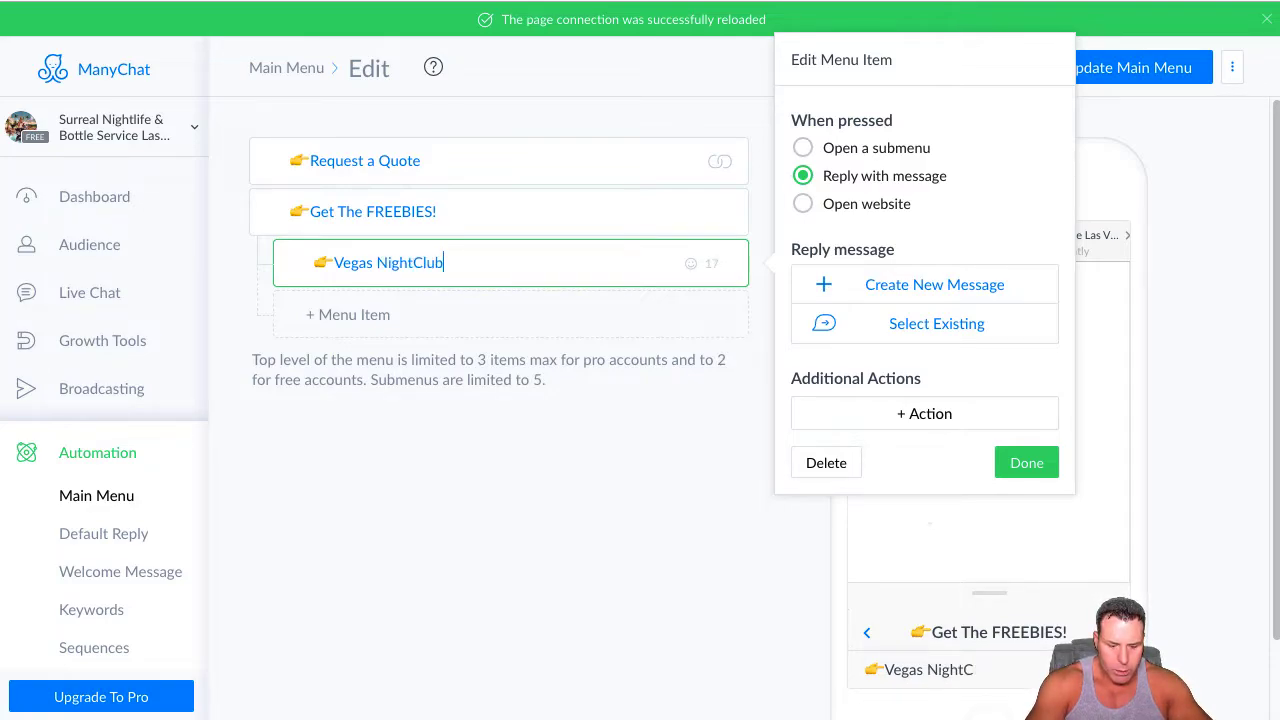
text( Guide)
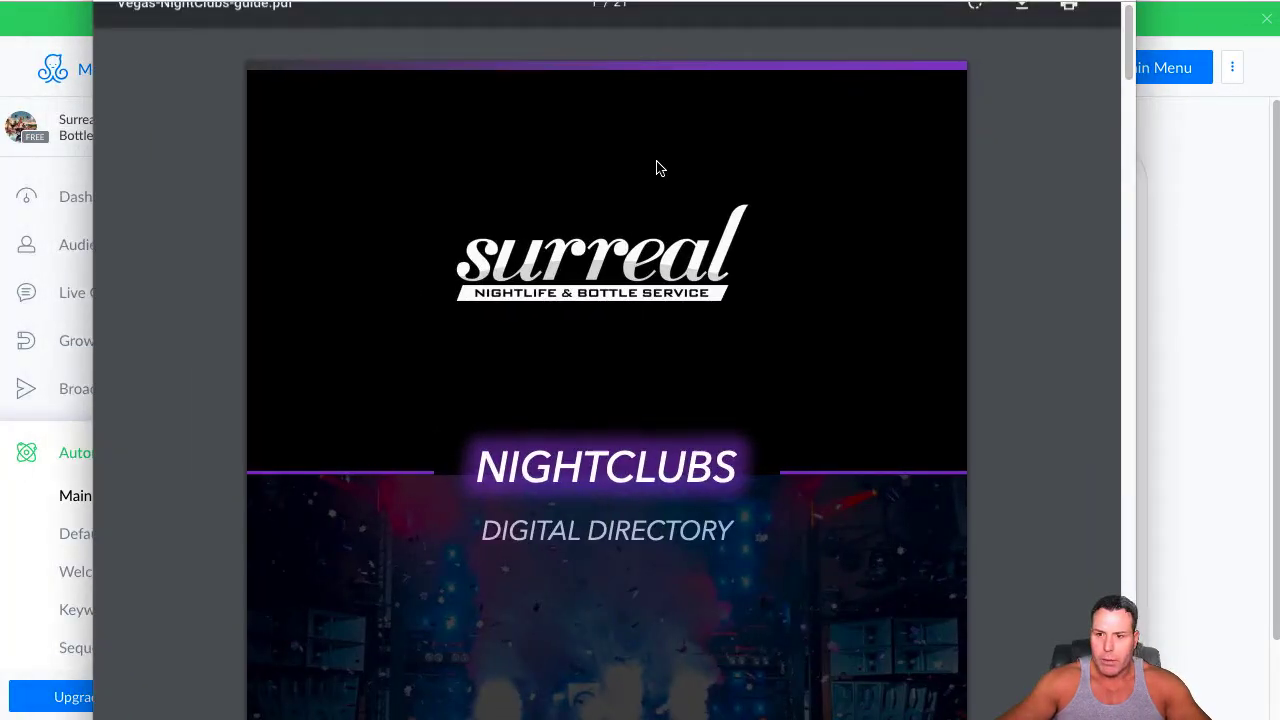
Switch to the open Vegas-NightClubs-guide.pdf, copy its web address and close the document
scroll(634, 294, down, 20)
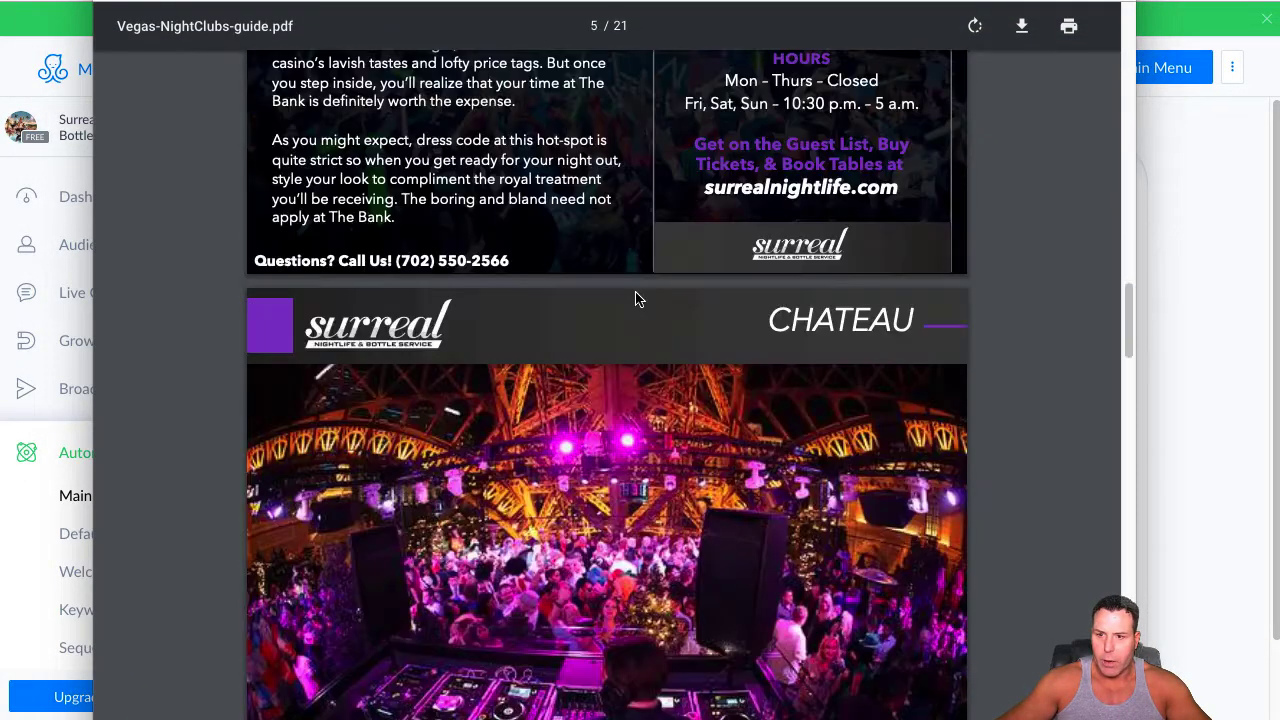
scroll(632, 293, up, 20)
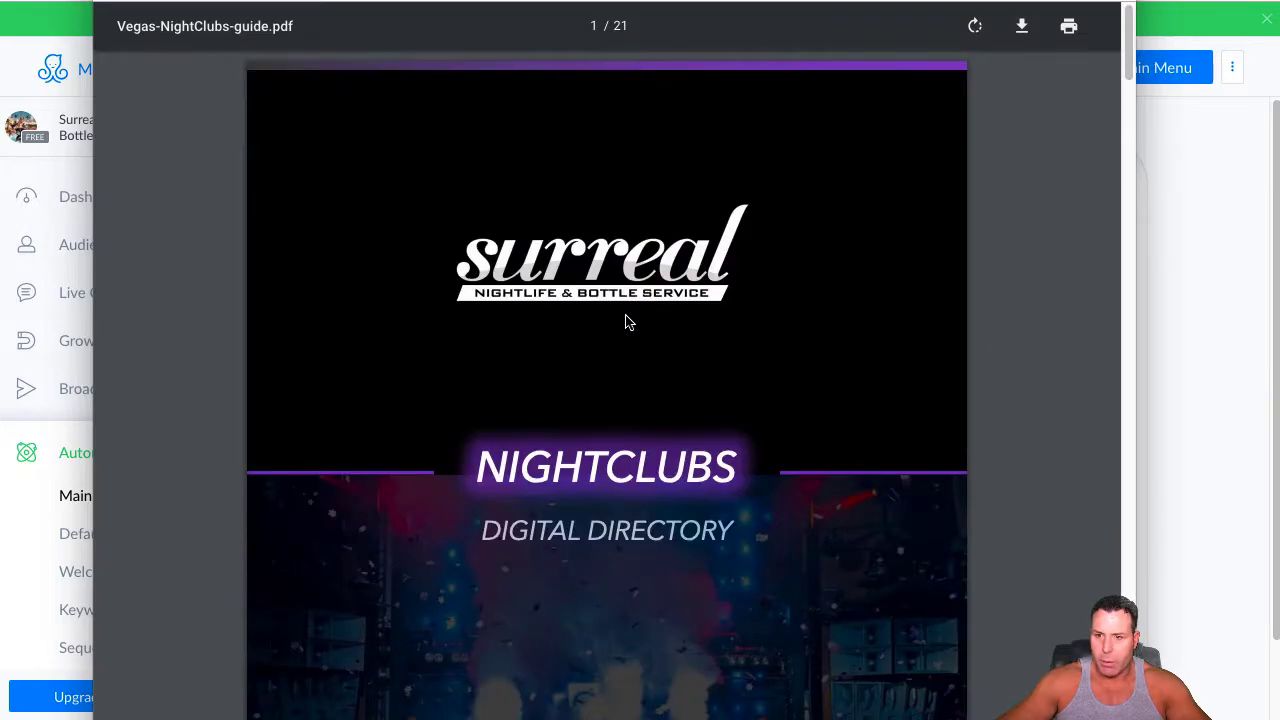
right_click(400, 5)
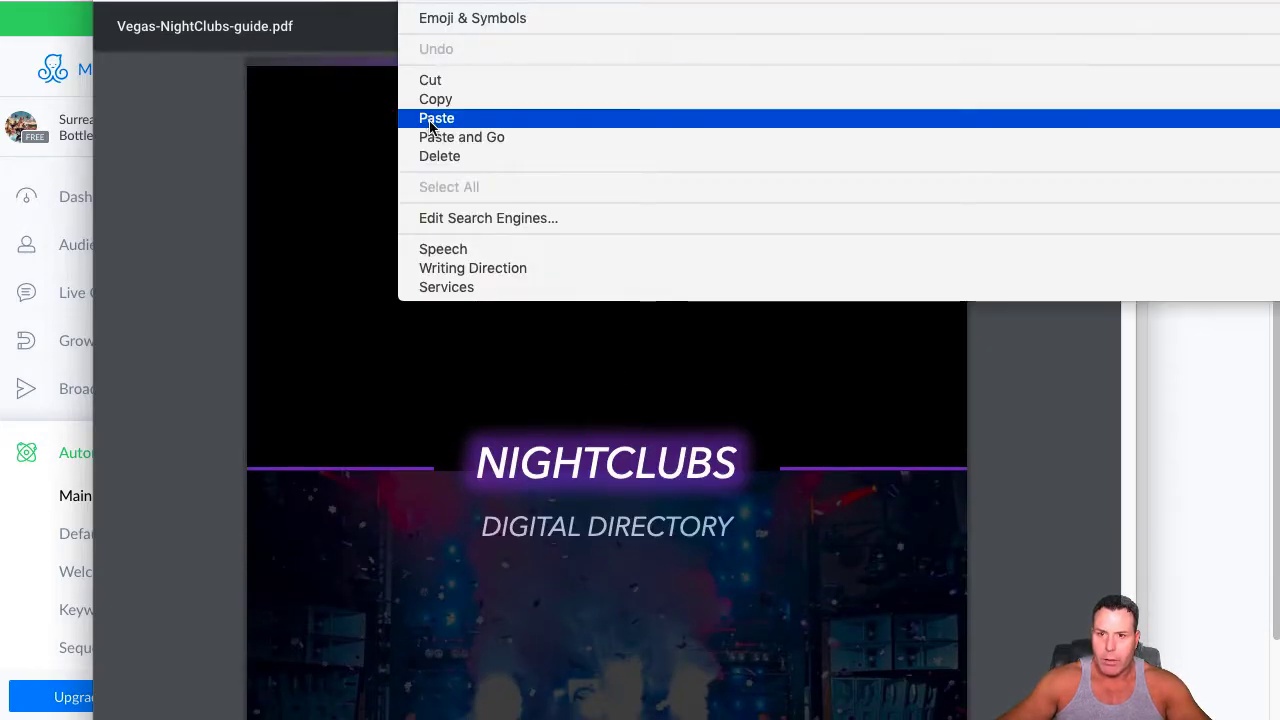
click(436, 106)
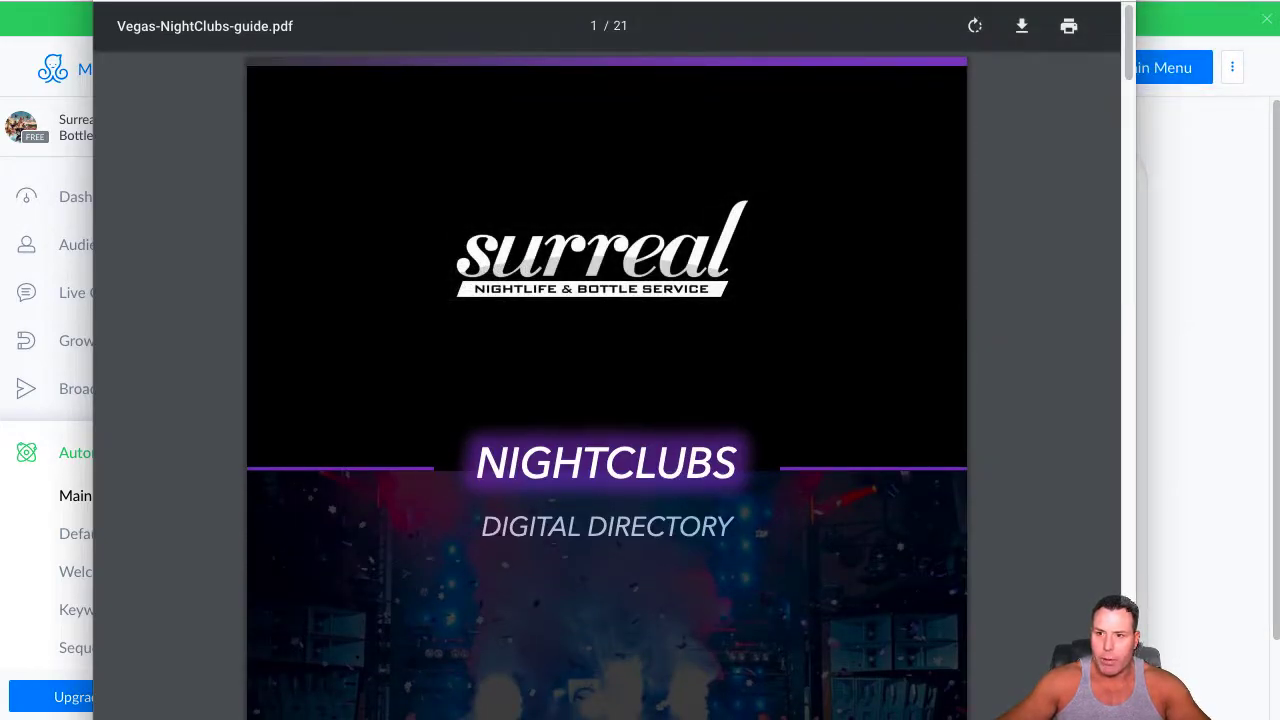
key(super+w)
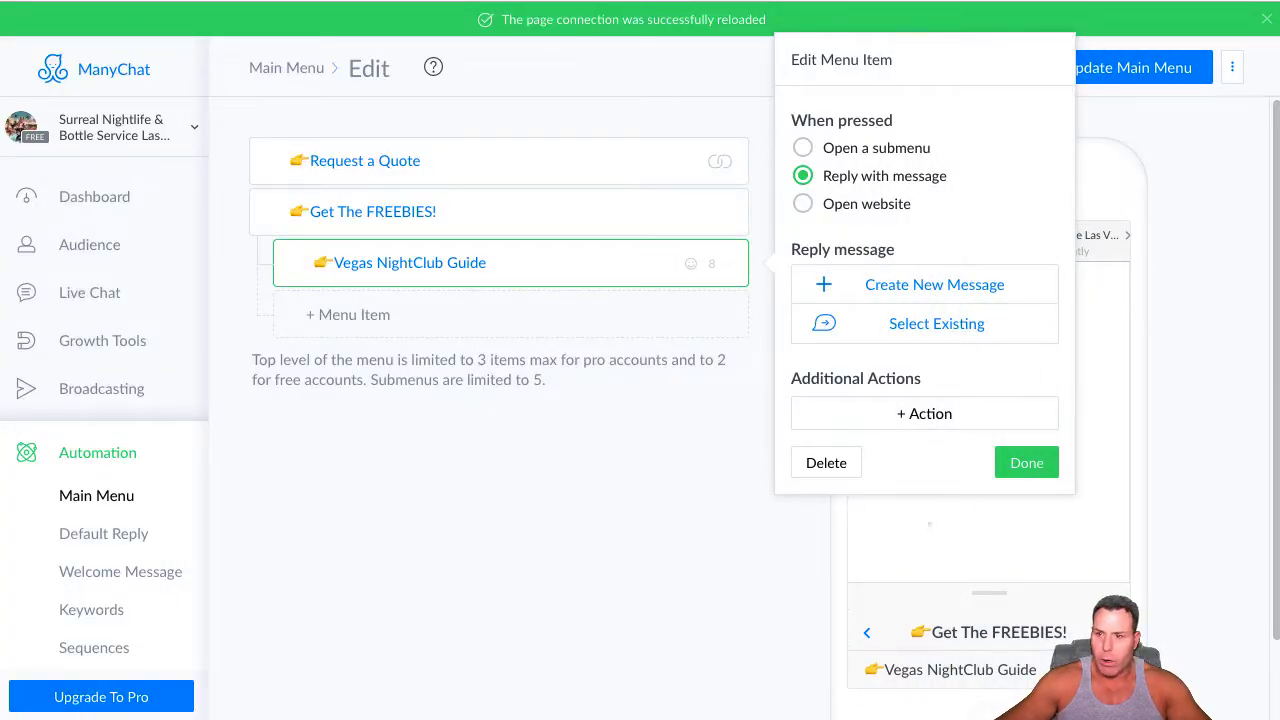
Set the Vegas NightClub Guide item to open a website, using the copied Vegas-NightClubs-guide.pdf address as its URL, and finish the item
click(802, 205)
right_click(841, 287)
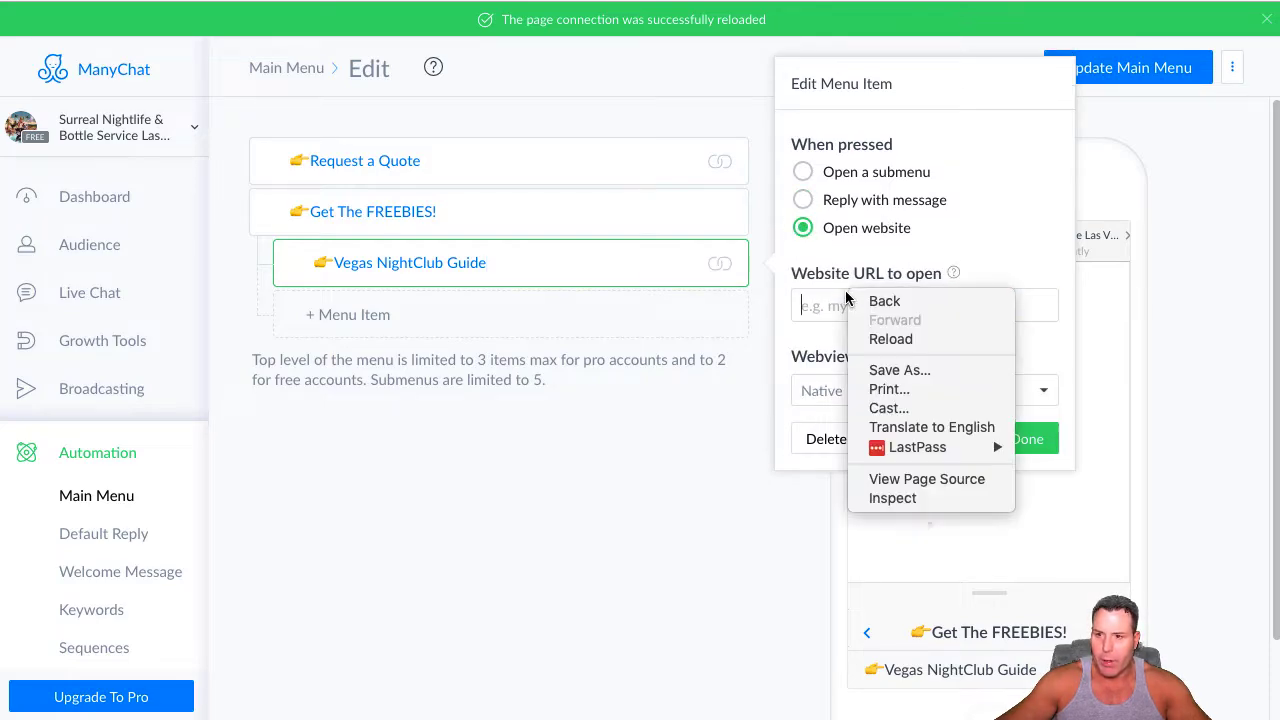
right_click(822, 312)
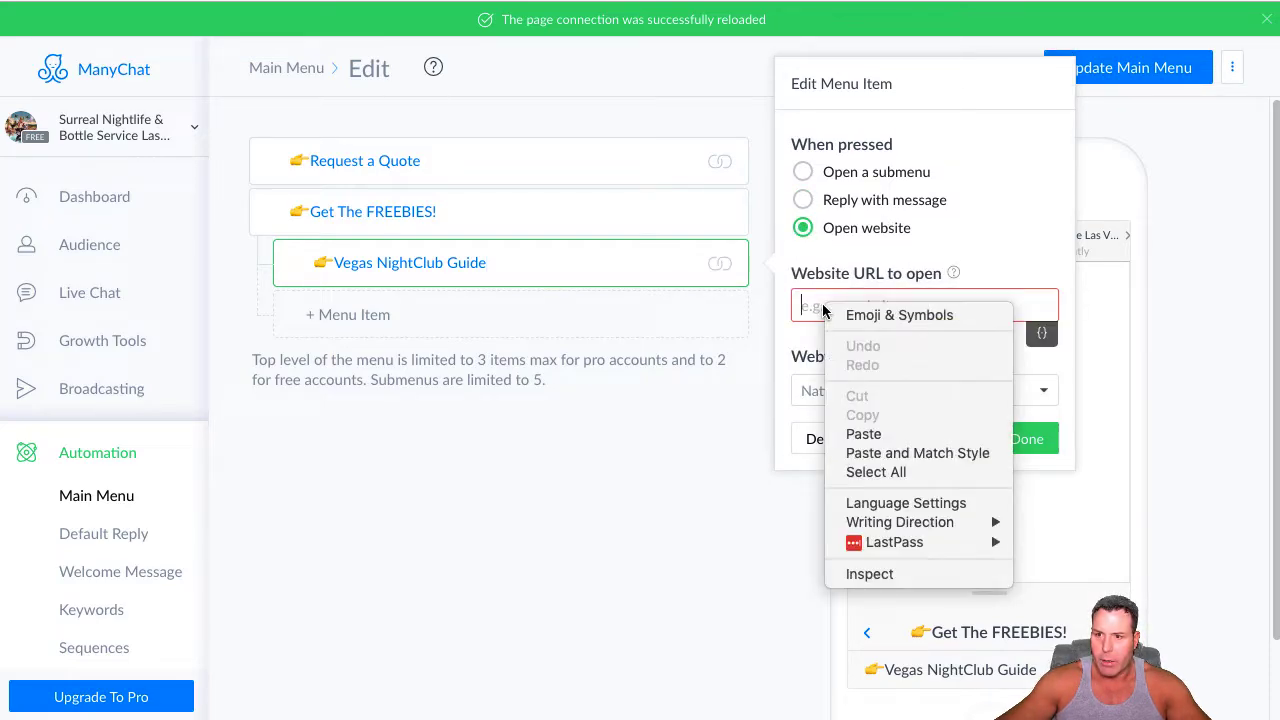
click(863, 434)
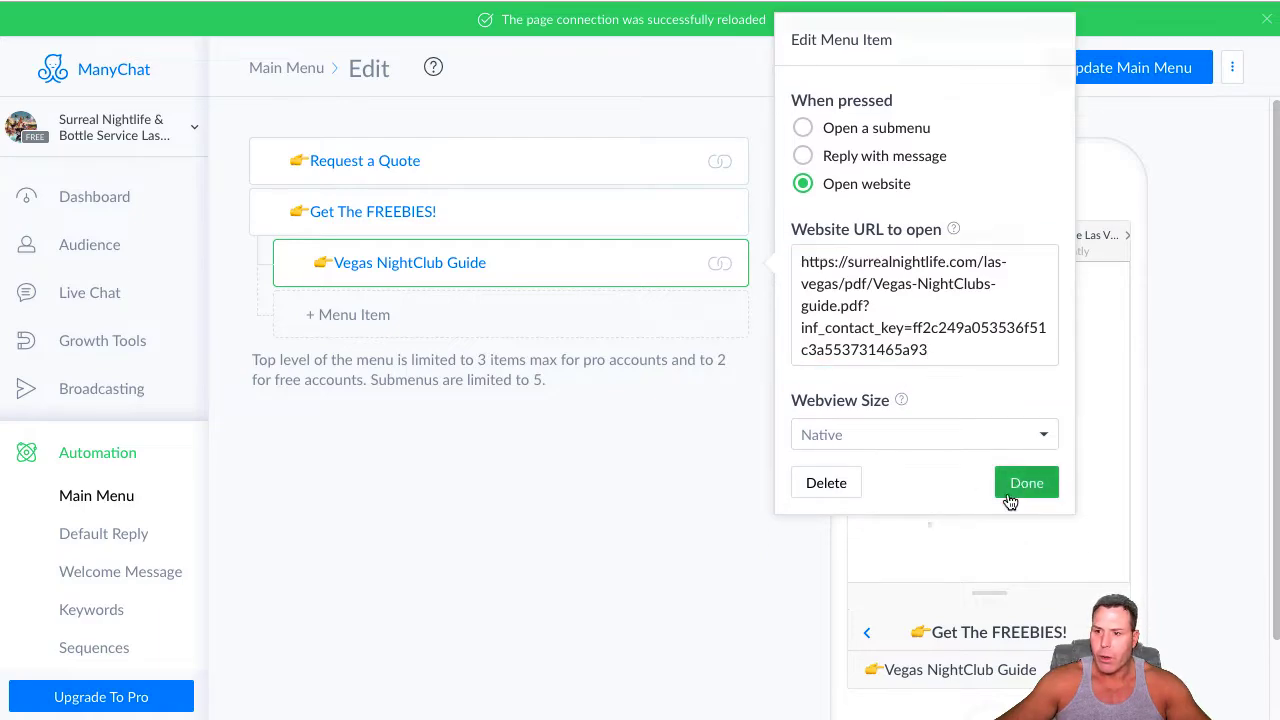
click(1026, 483)
Add a second submenu item under Get The FREEBIES! and replace its caption with "👉Vegas DayClub Guide"
click(347, 314)
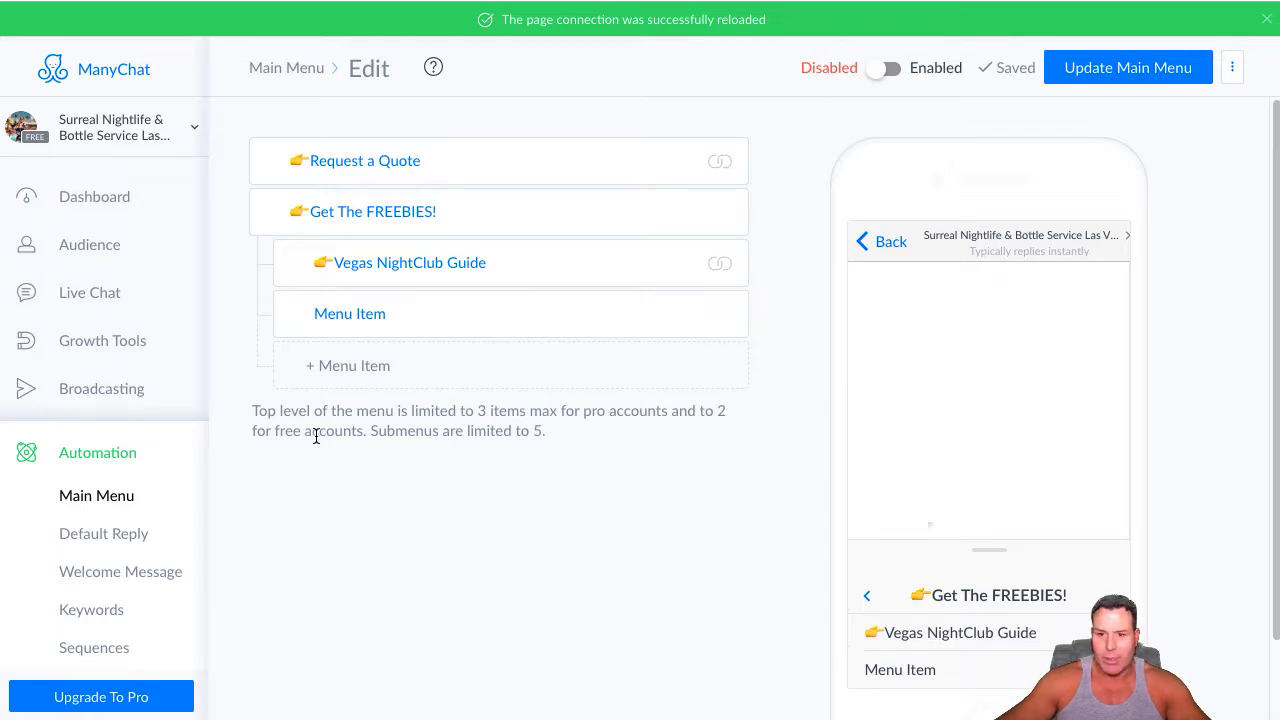
click(395, 316)
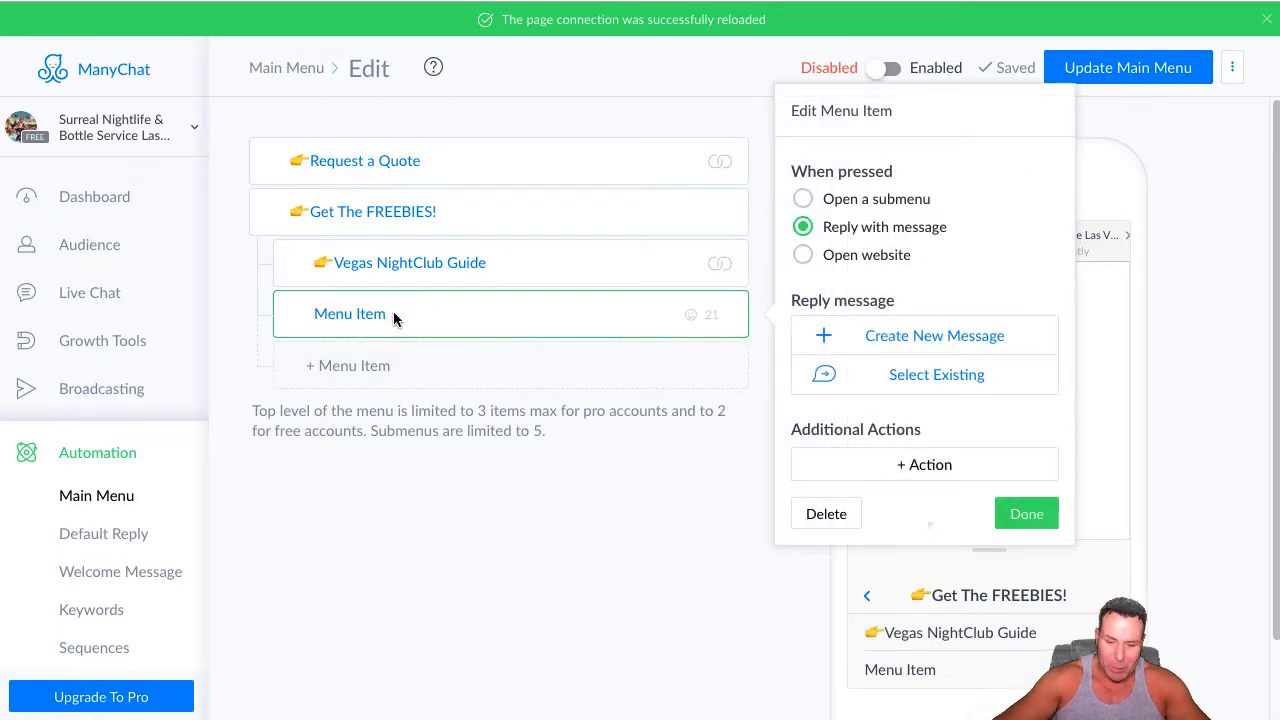
key(BackSpace)
key(BackSpace)
key(BackSpace)
key(BackSpace)
key(BackSpace)
key(BackSpace)
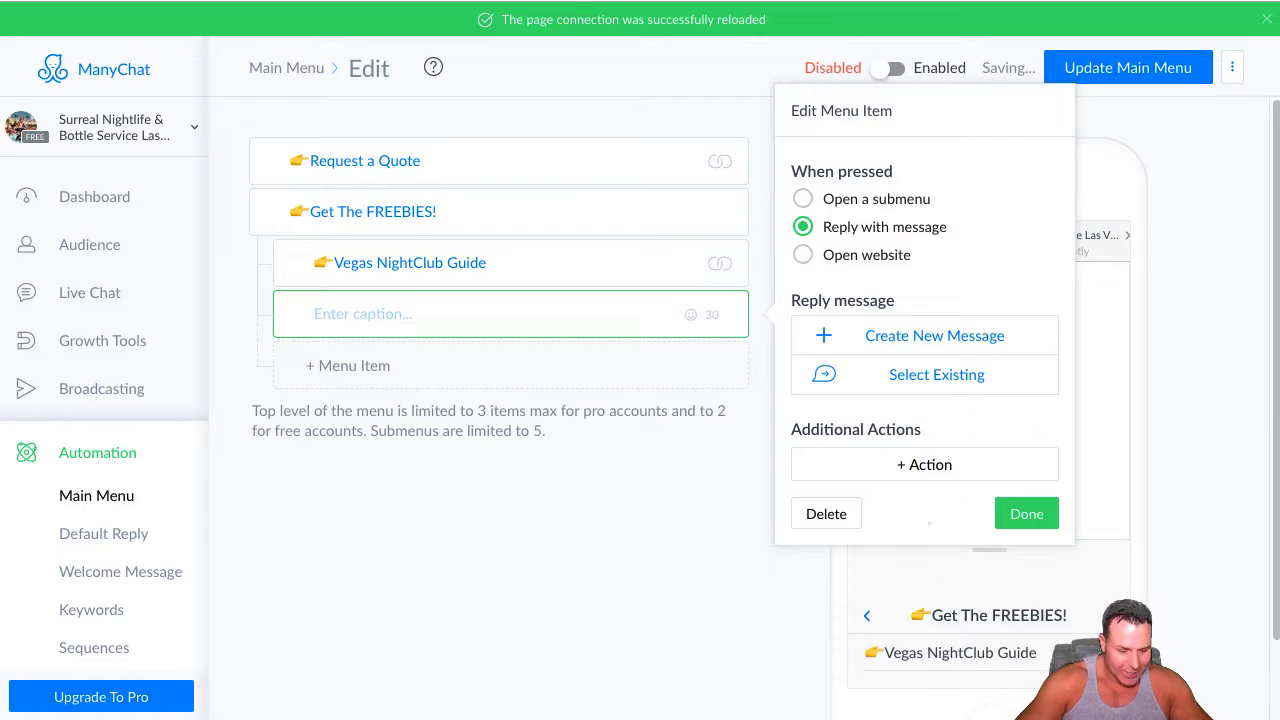
key(ctrl+super+space)
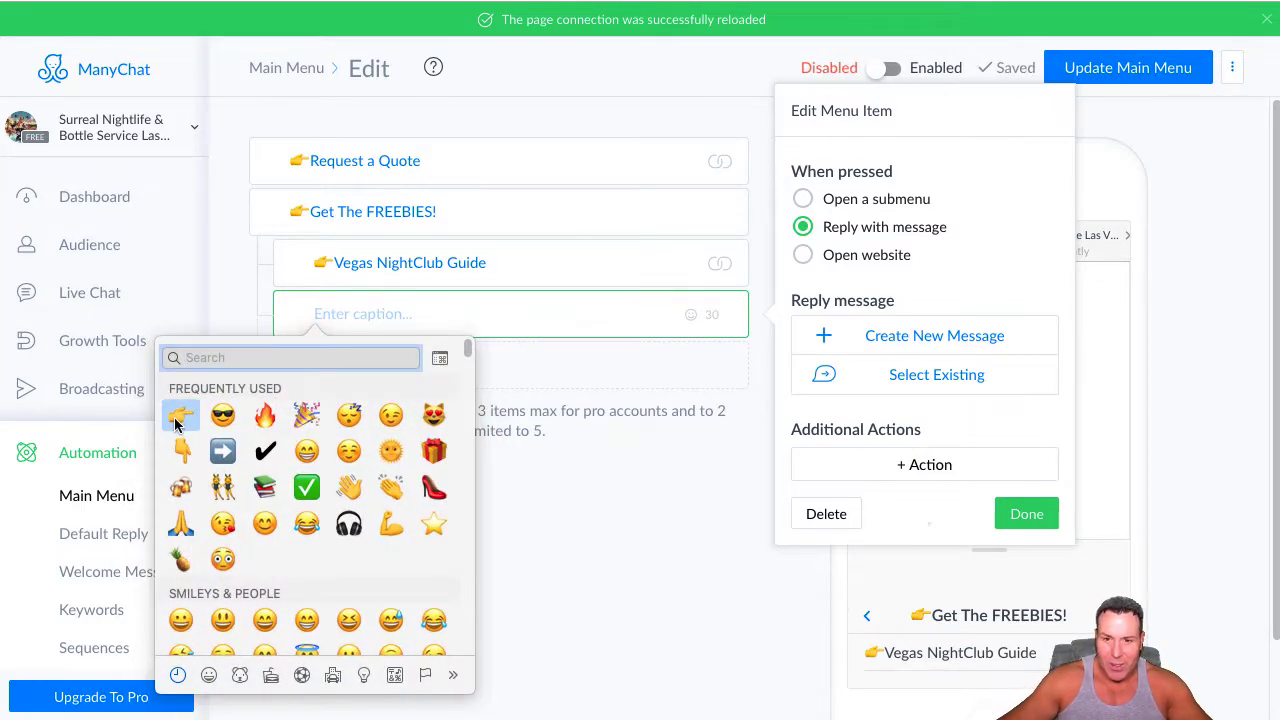
click(180, 414)
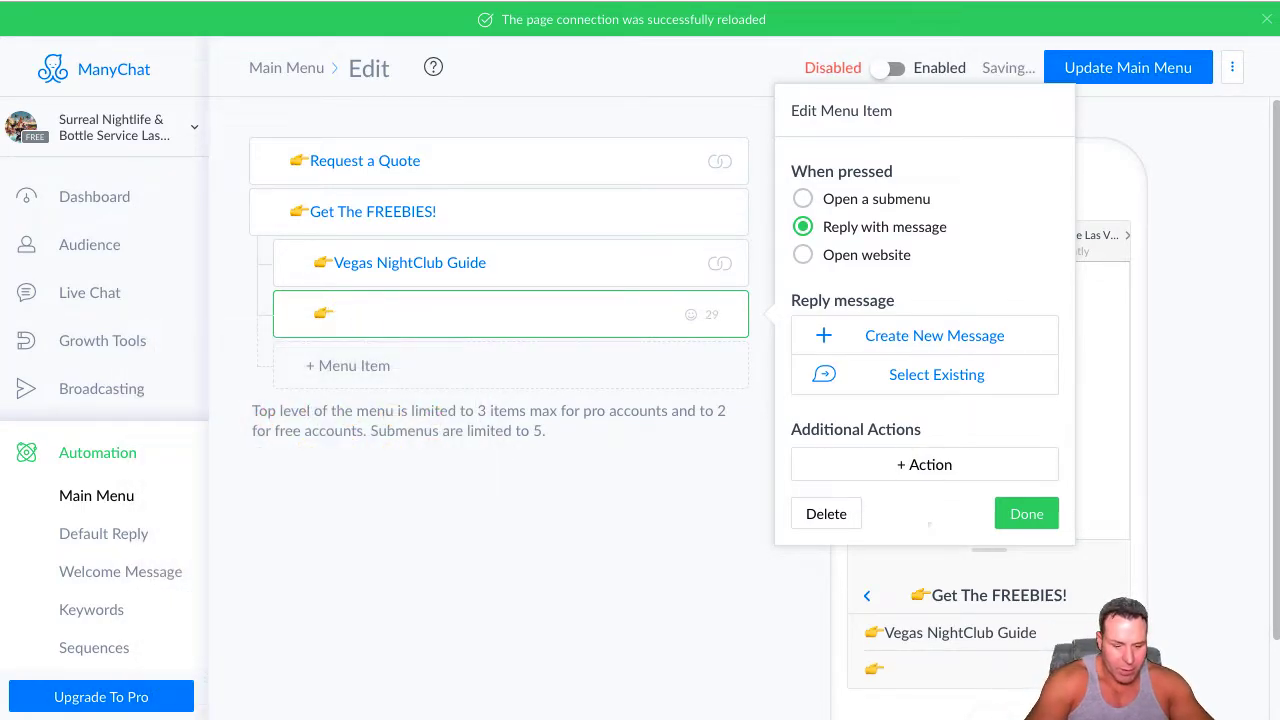
text(Vegas Day)
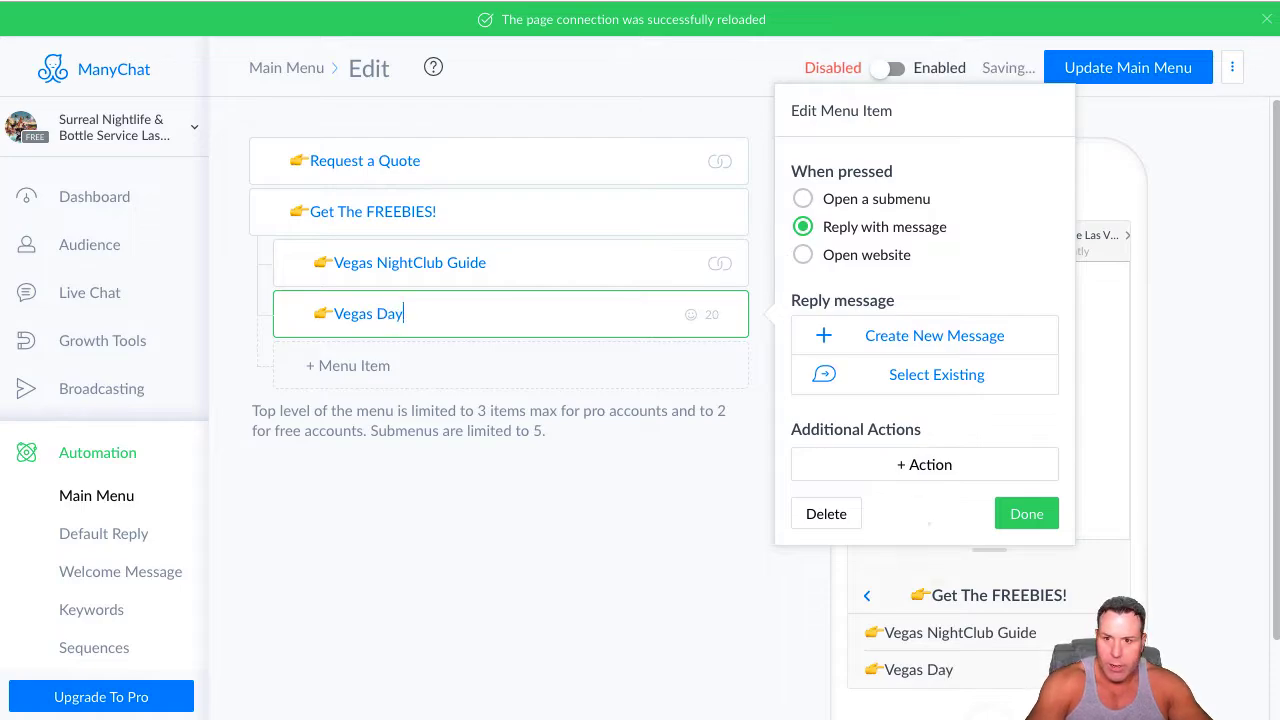
text(Clu)
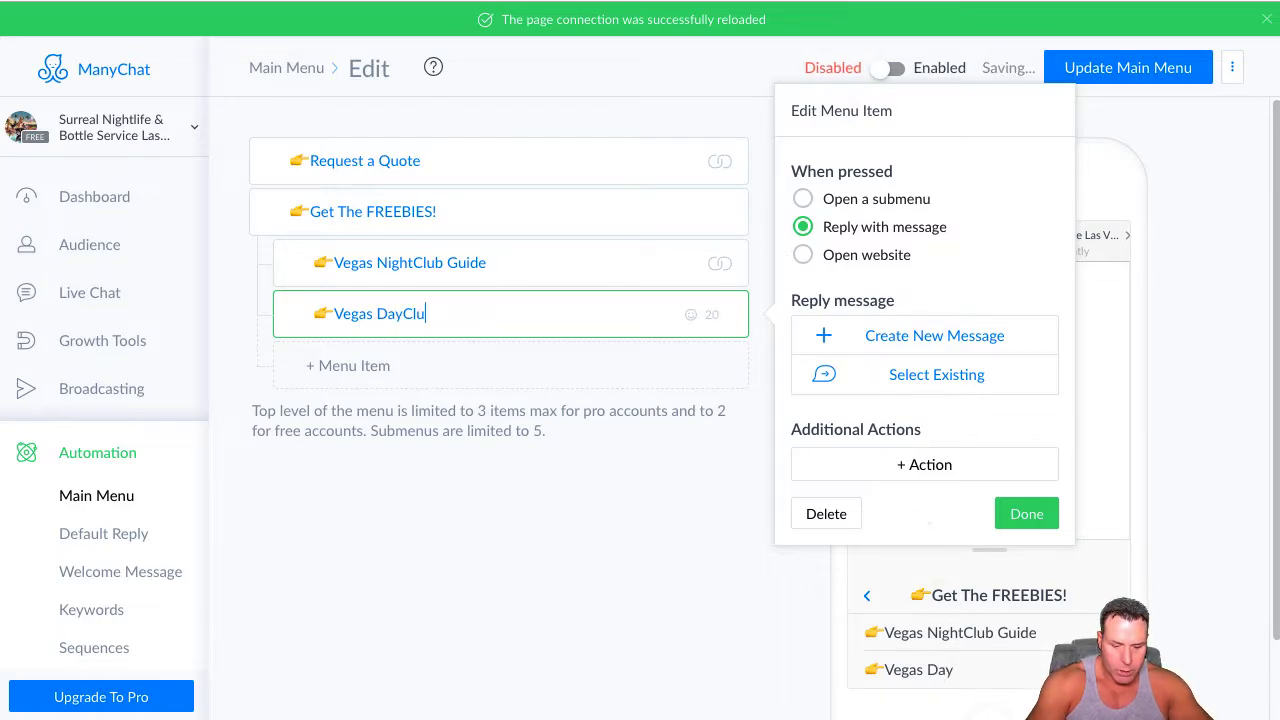
text(b Guide)
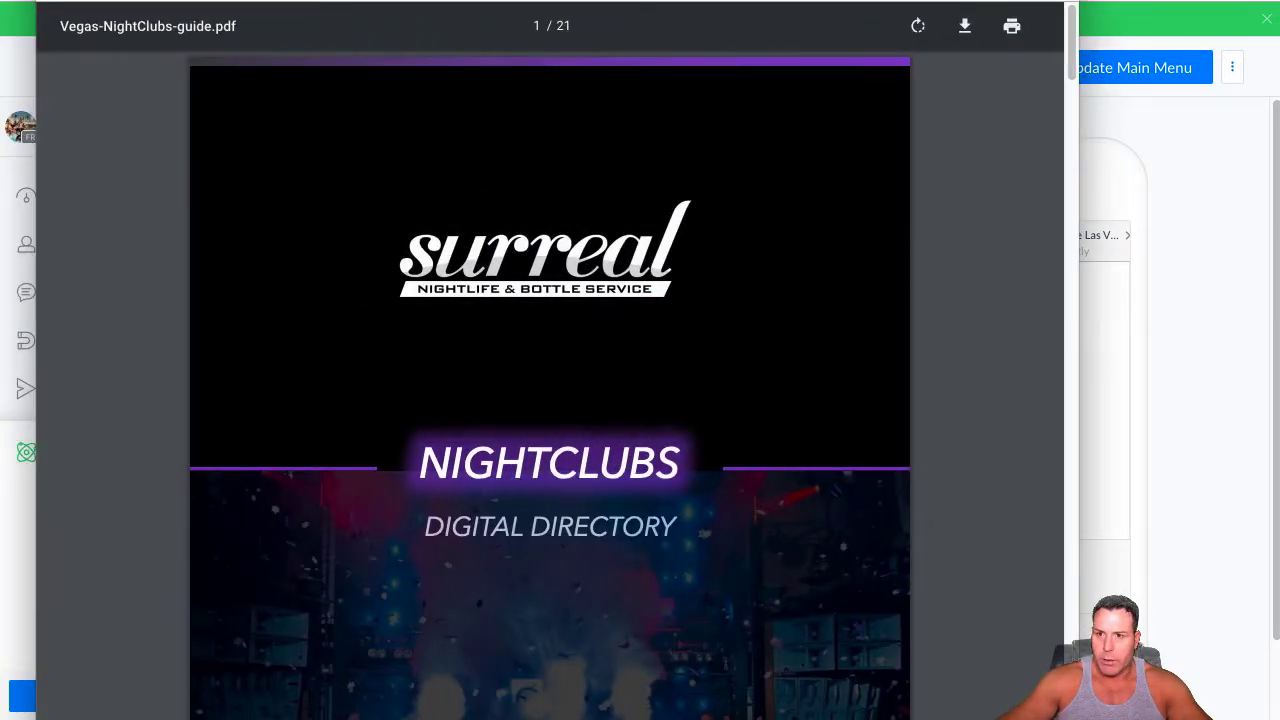
Switch to the open day-clubs-guide.pdf, copy its web address and return to the ManyChat menu editor
click(506, 1)
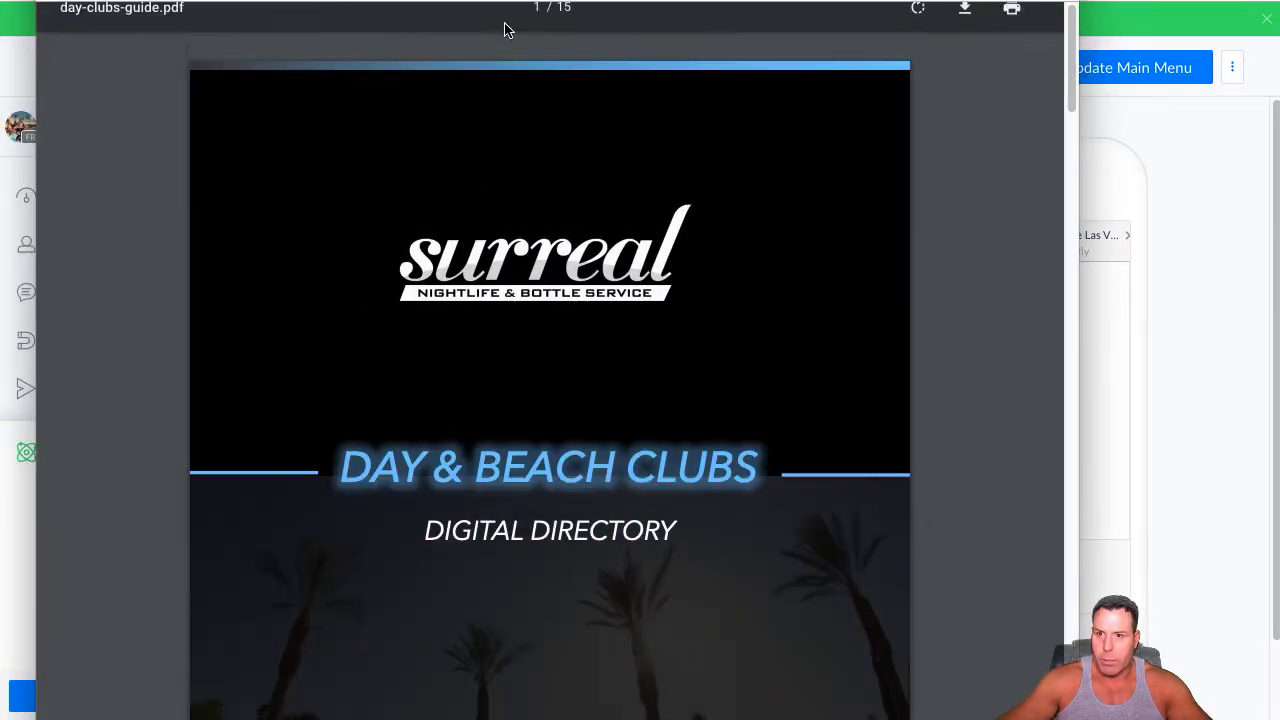
right_click(333, 1)
click(371, 105)
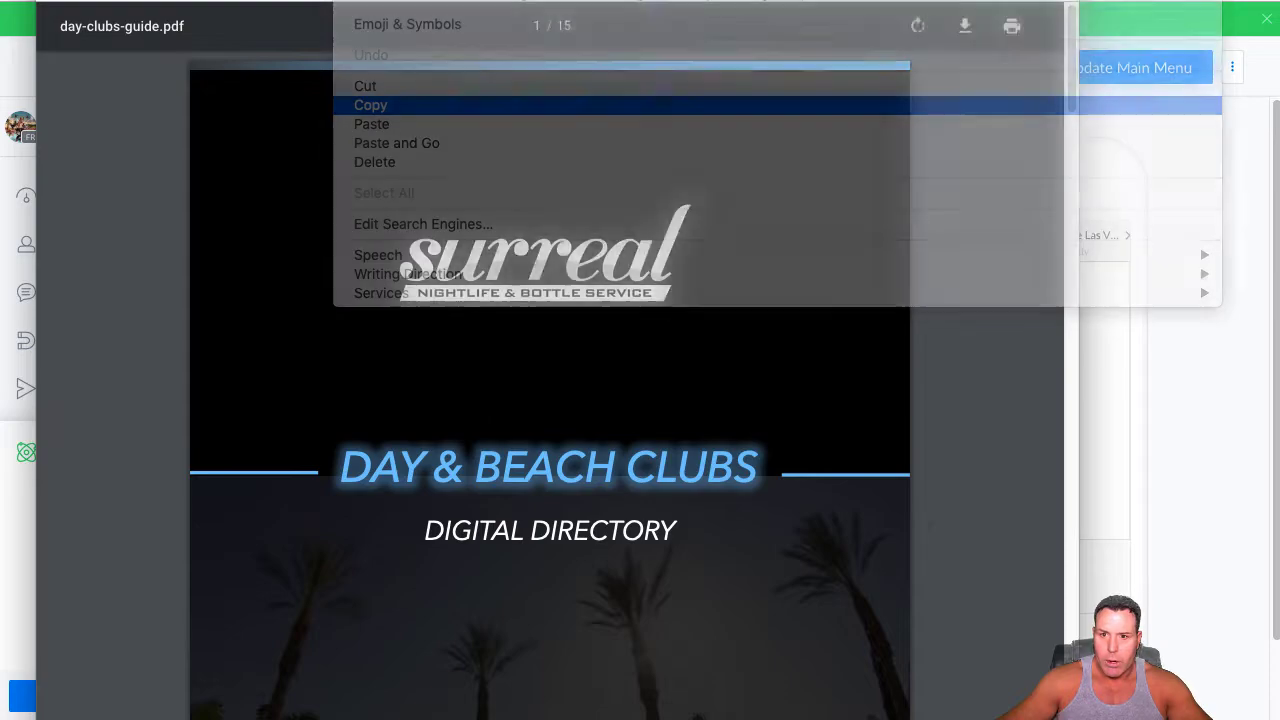
drag(640, 0, 0, 0)
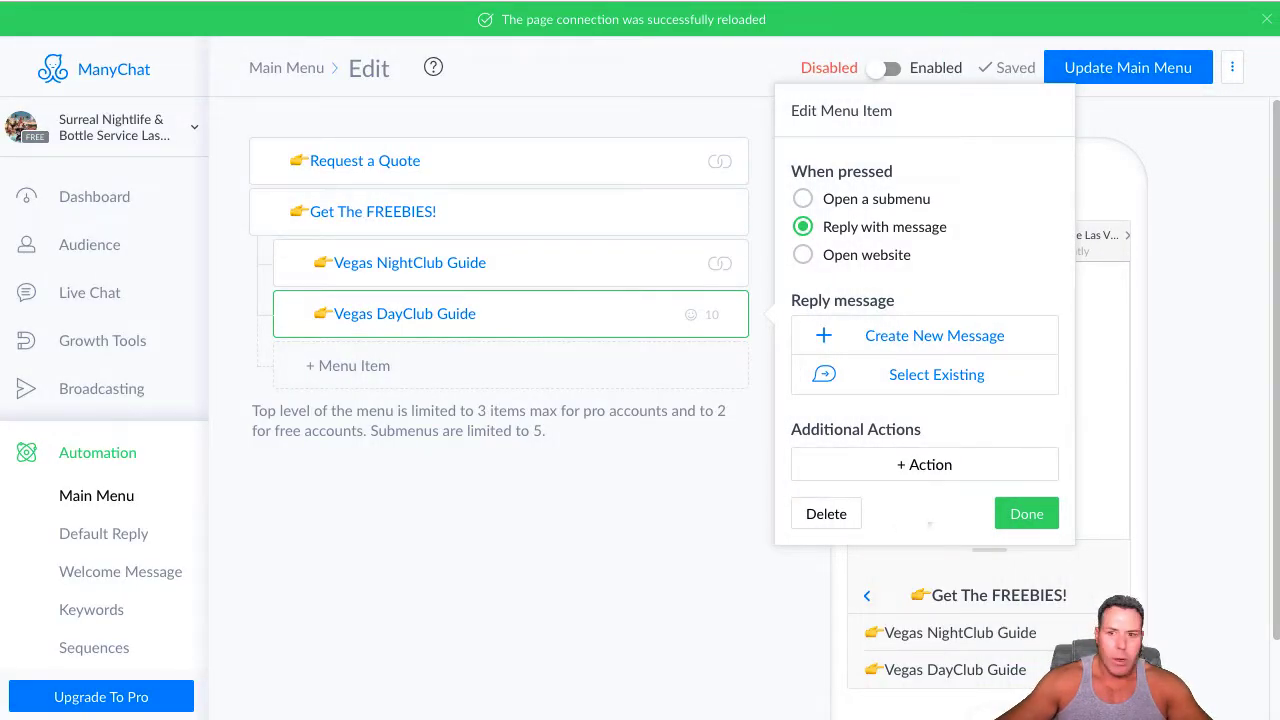
Set the Vegas DayClub Guide item to open a website, using the copied day-clubs-guide.pdf address as its URL, and finish the item
click(805, 256)
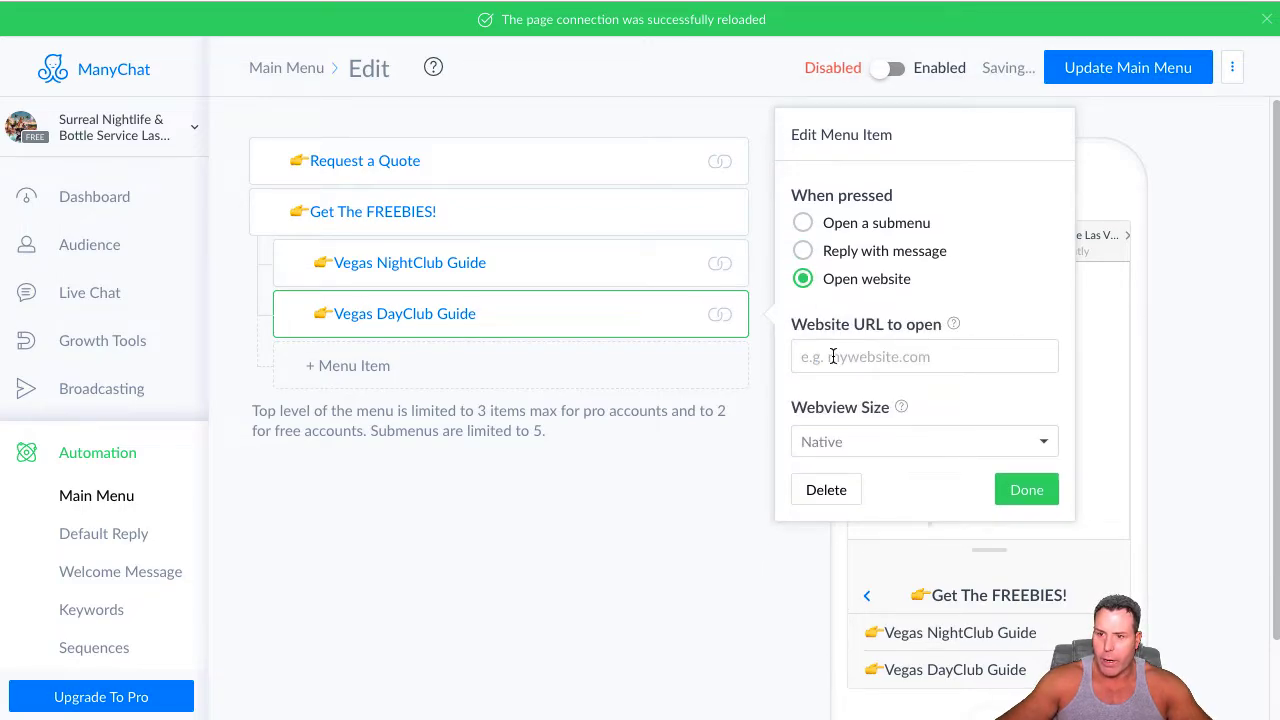
click(833, 357)
right_click(833, 357)
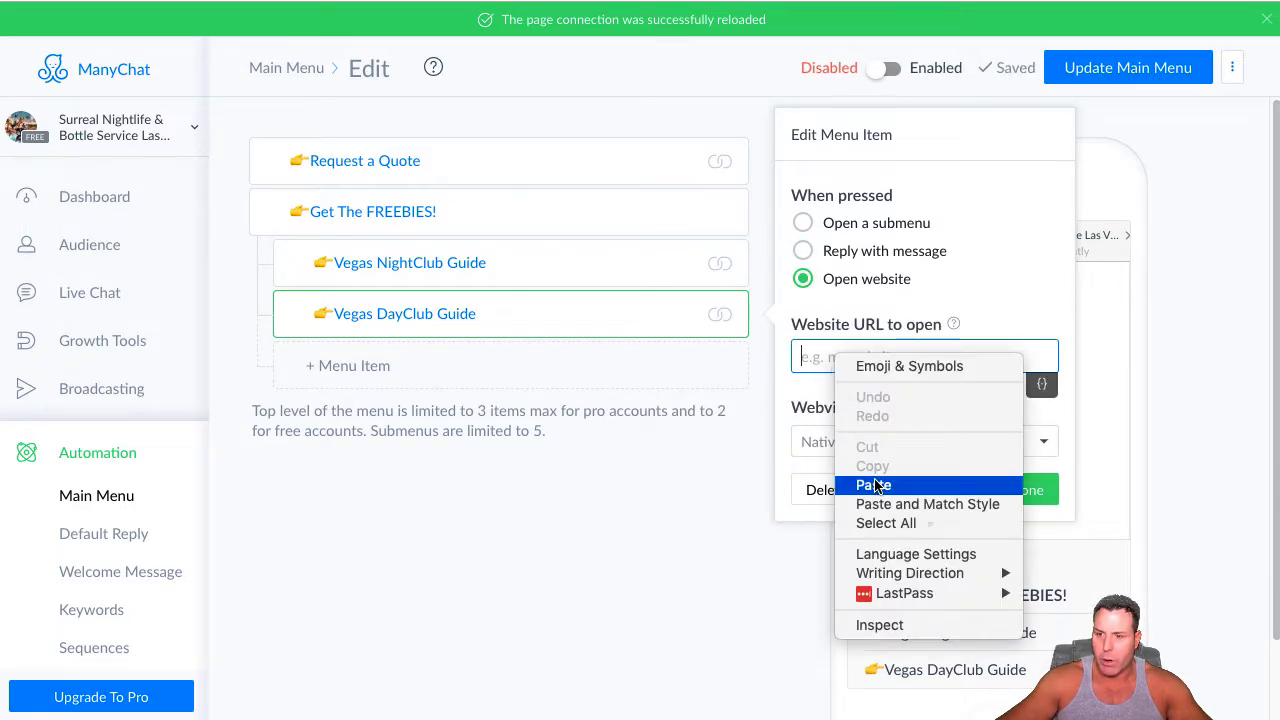
click(875, 485)
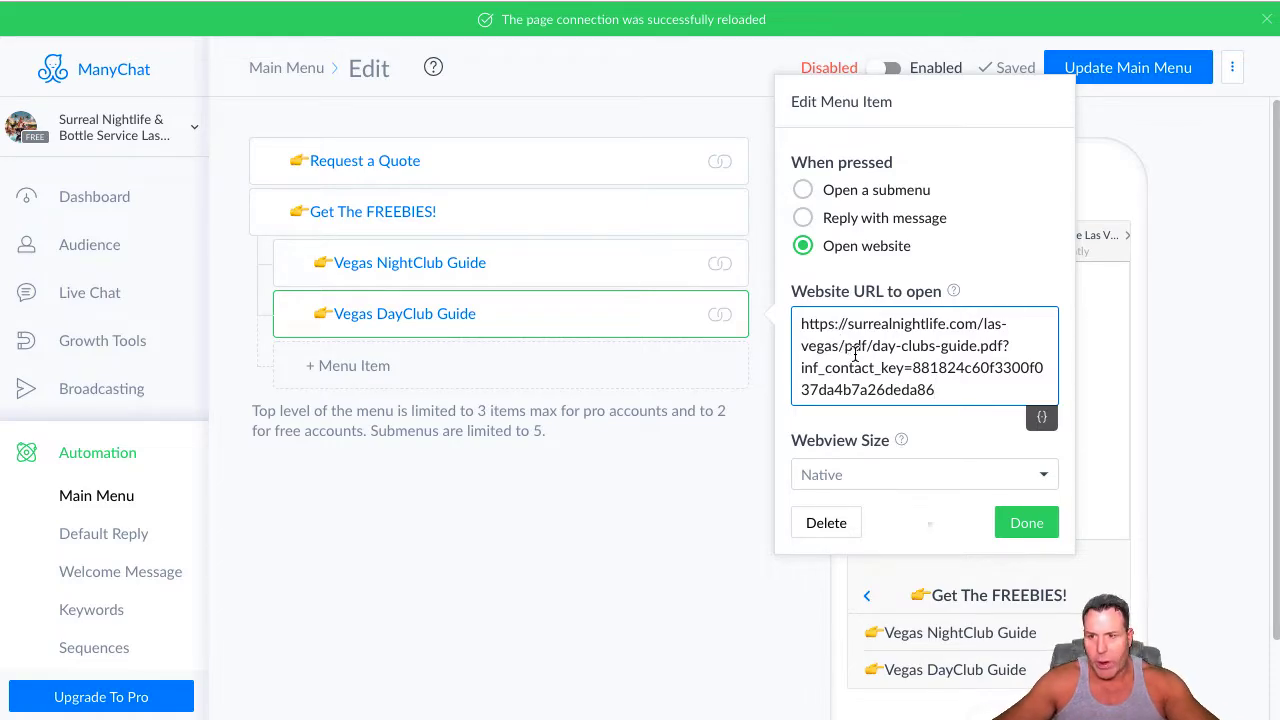
click(1030, 527)
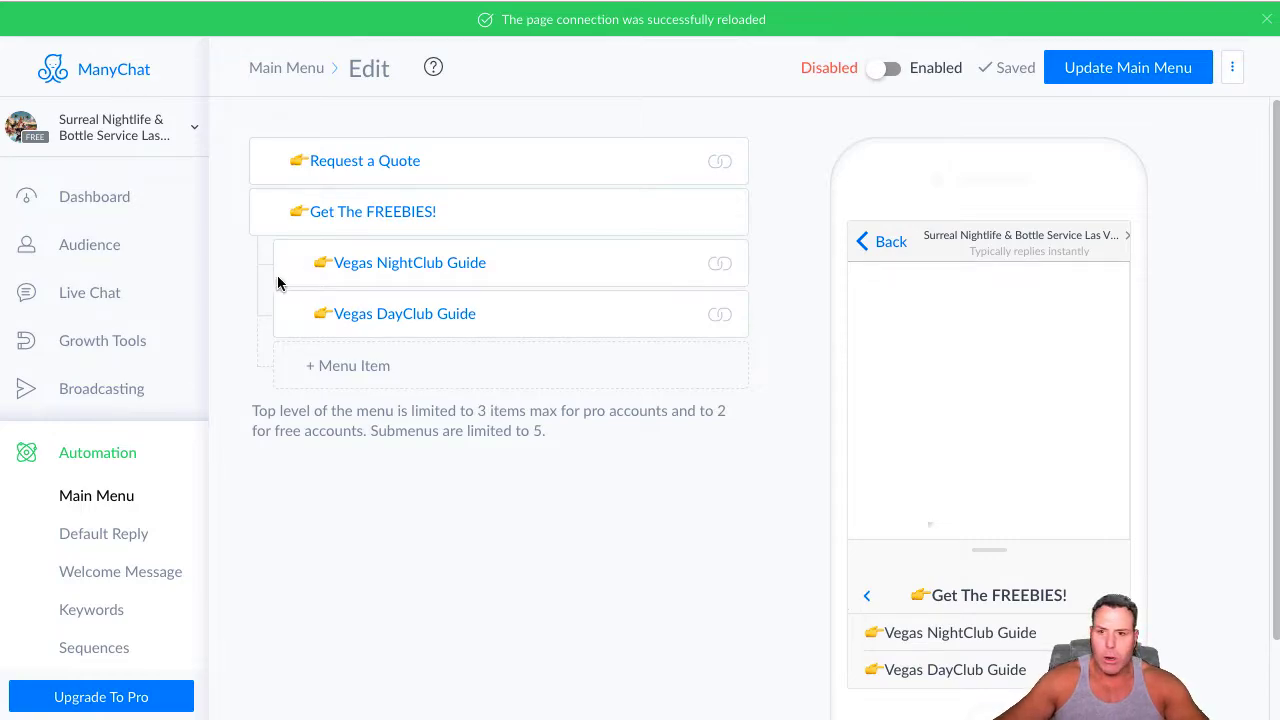
Edit the Default Reply message so its reply time reads "a few hours. 🎉", followed by a blank line
click(100, 538)
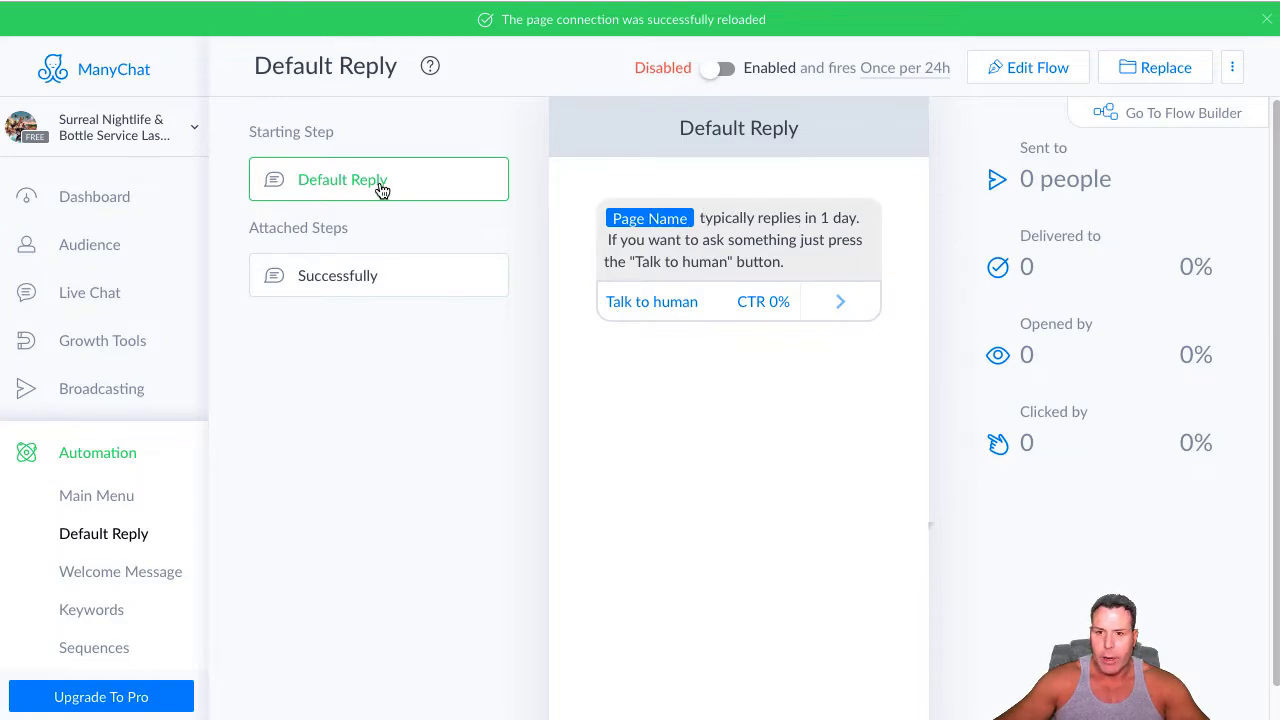
click(1040, 68)
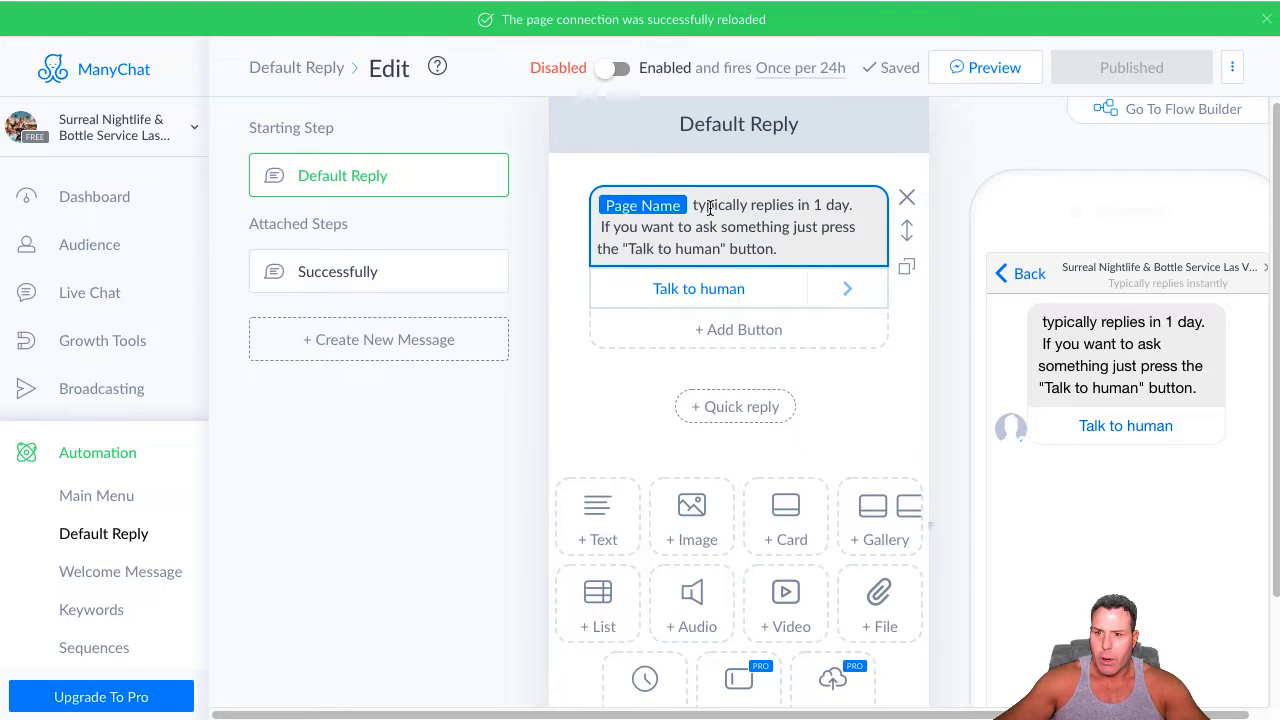
click(823, 206)
key(BackSpace)
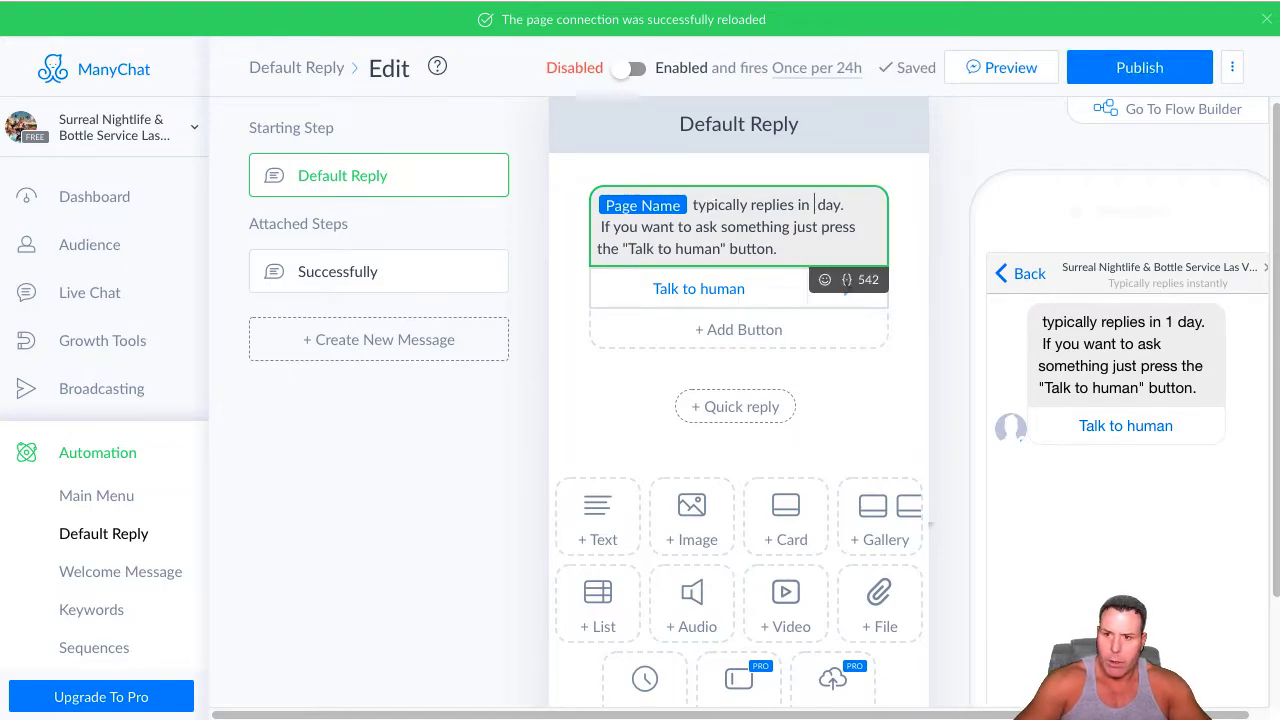
key(BackSpace)
key(BackSpace)
key(BackSpace)
key(BackSpace)
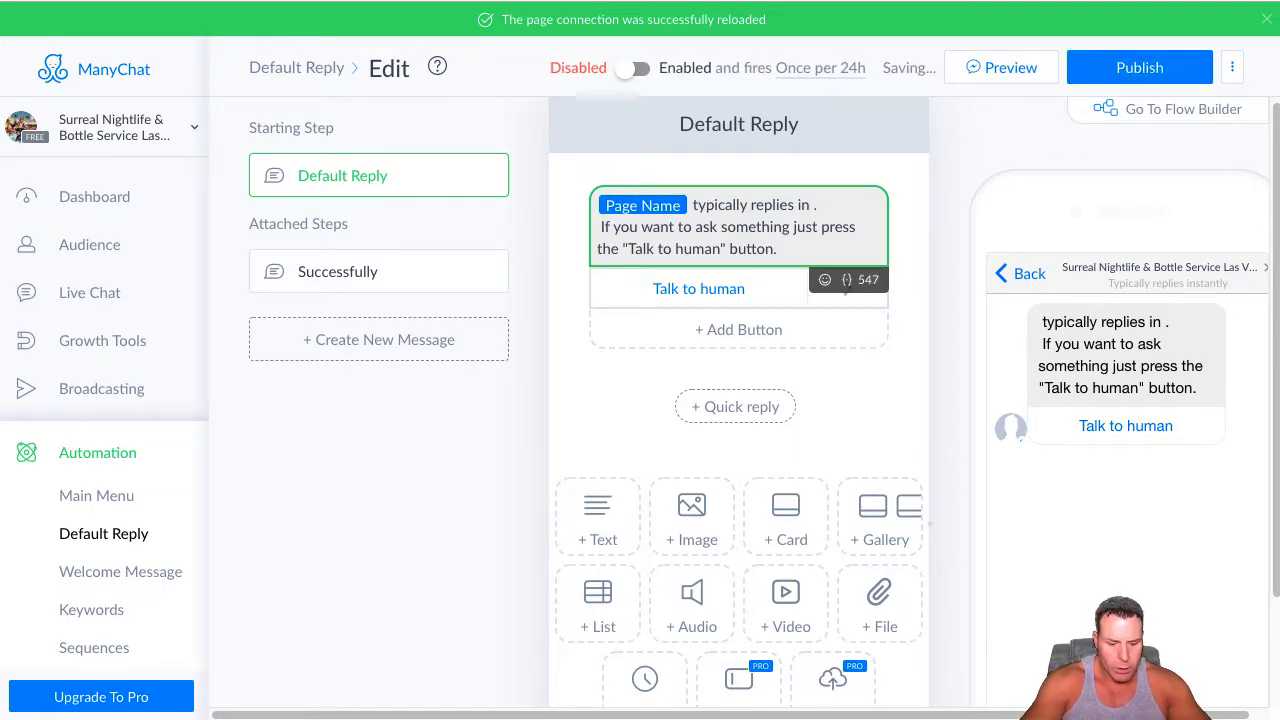
text(a few)
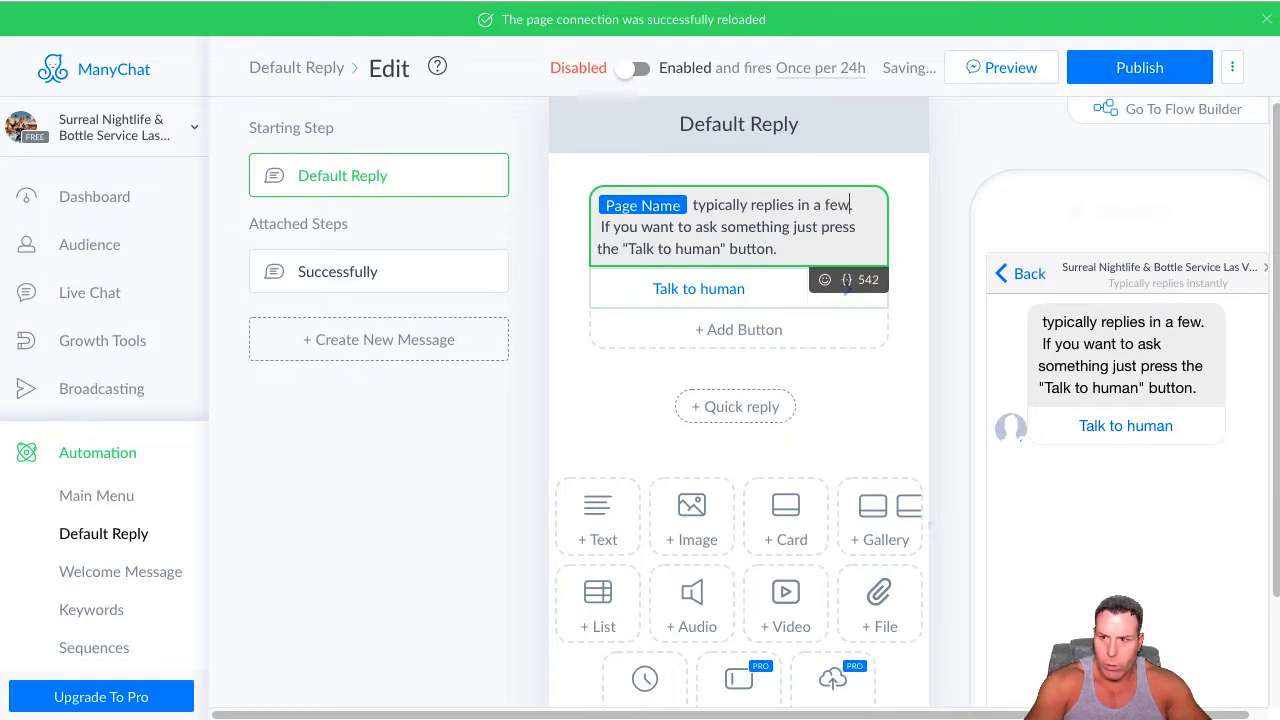
text( hours.)
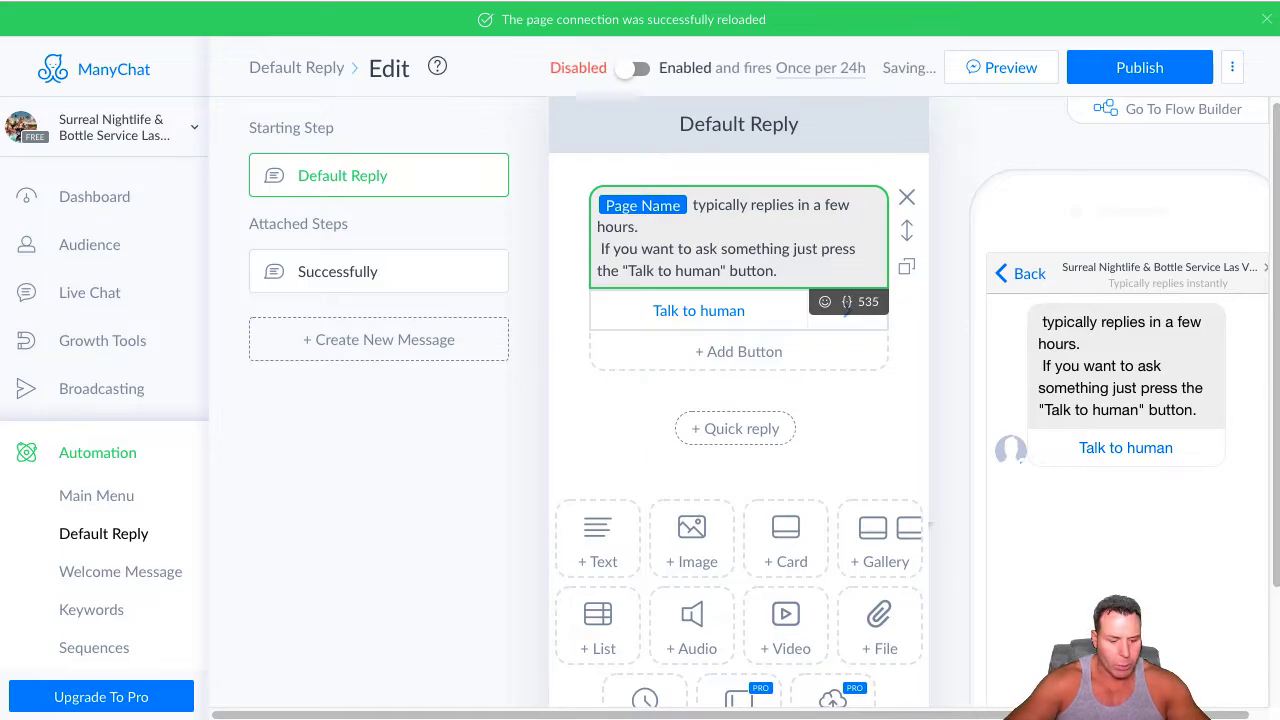
key(ctrl+super+space)
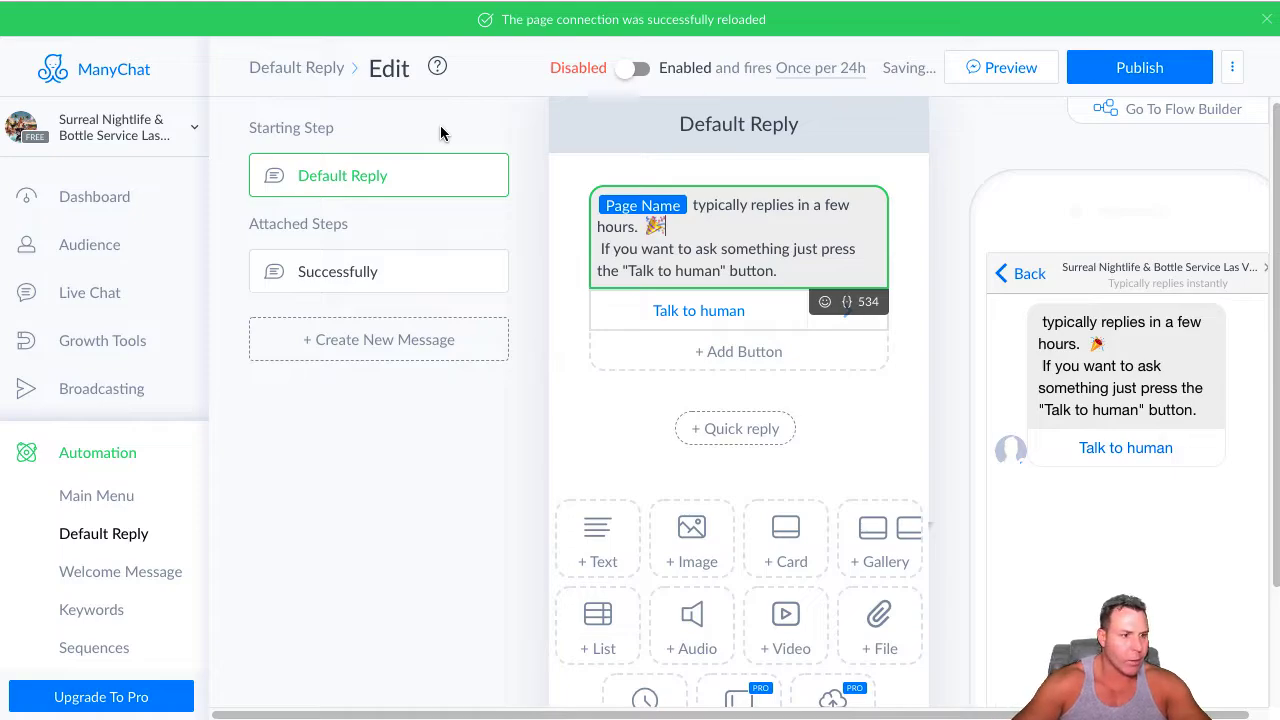
key(Return)
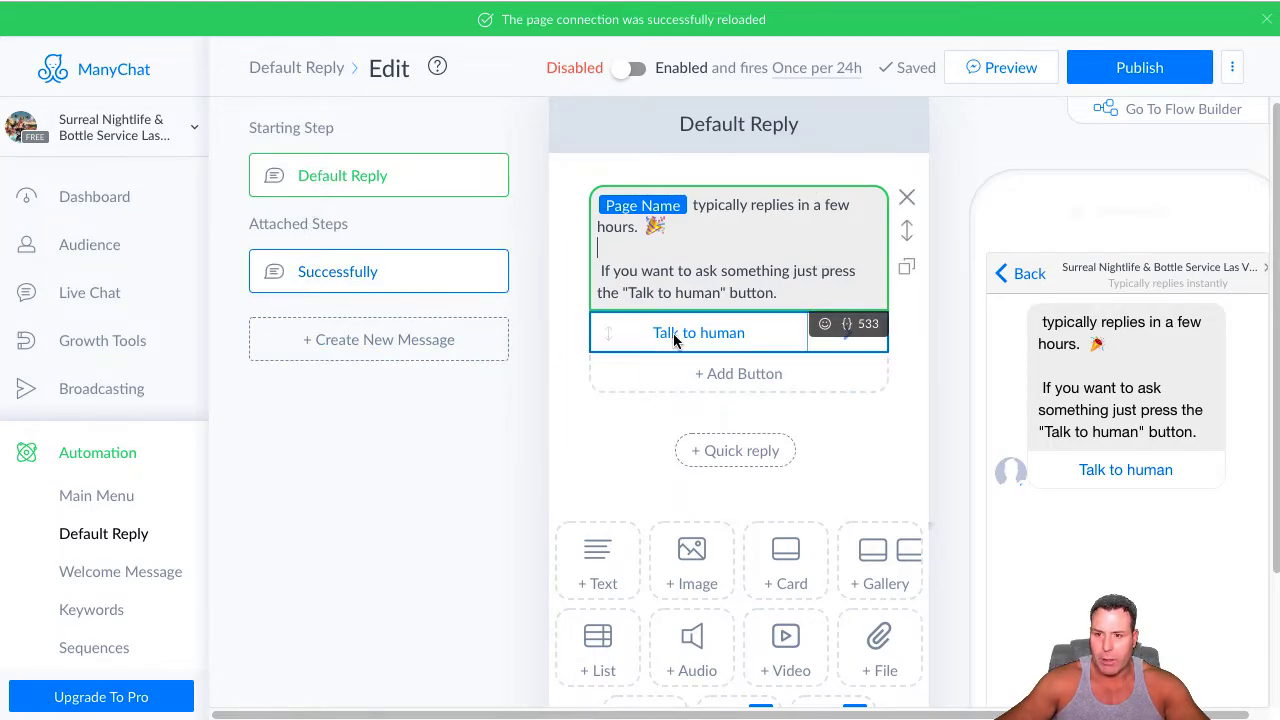
In the attached Successfully message, insert the First Name variable after "Ok" with the fallback "then"
click(376, 270)
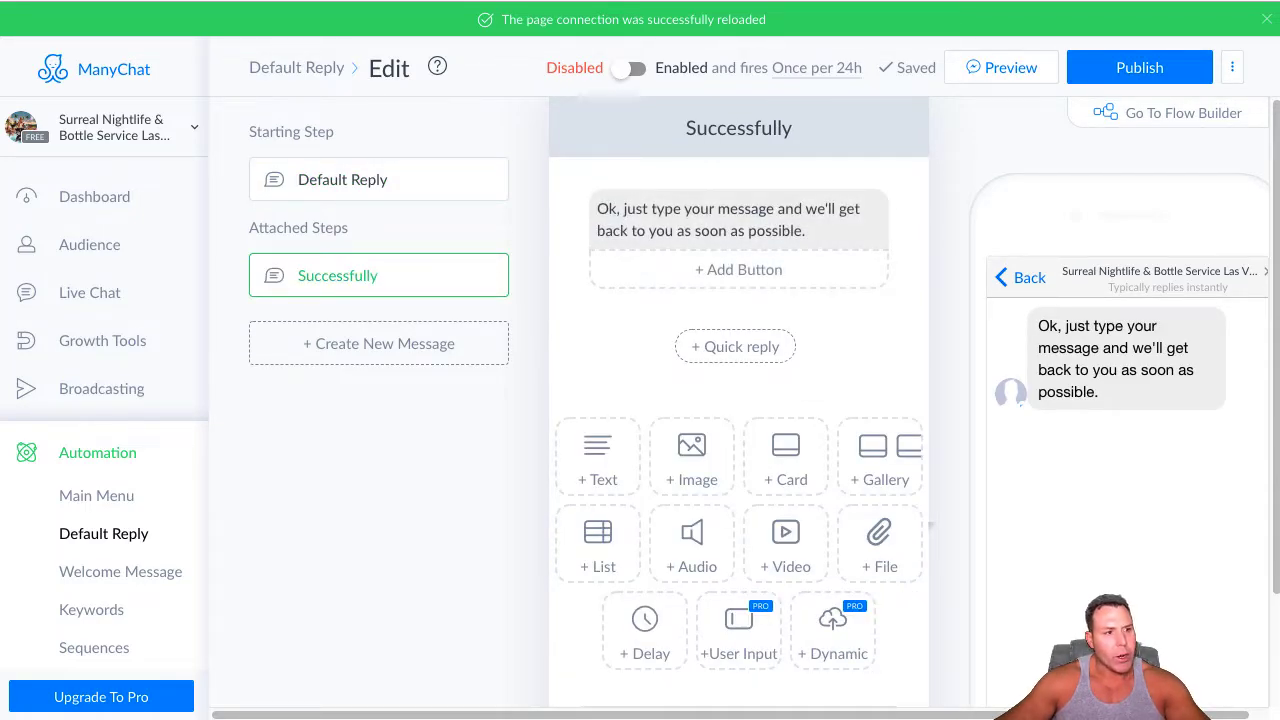
click(614, 209)
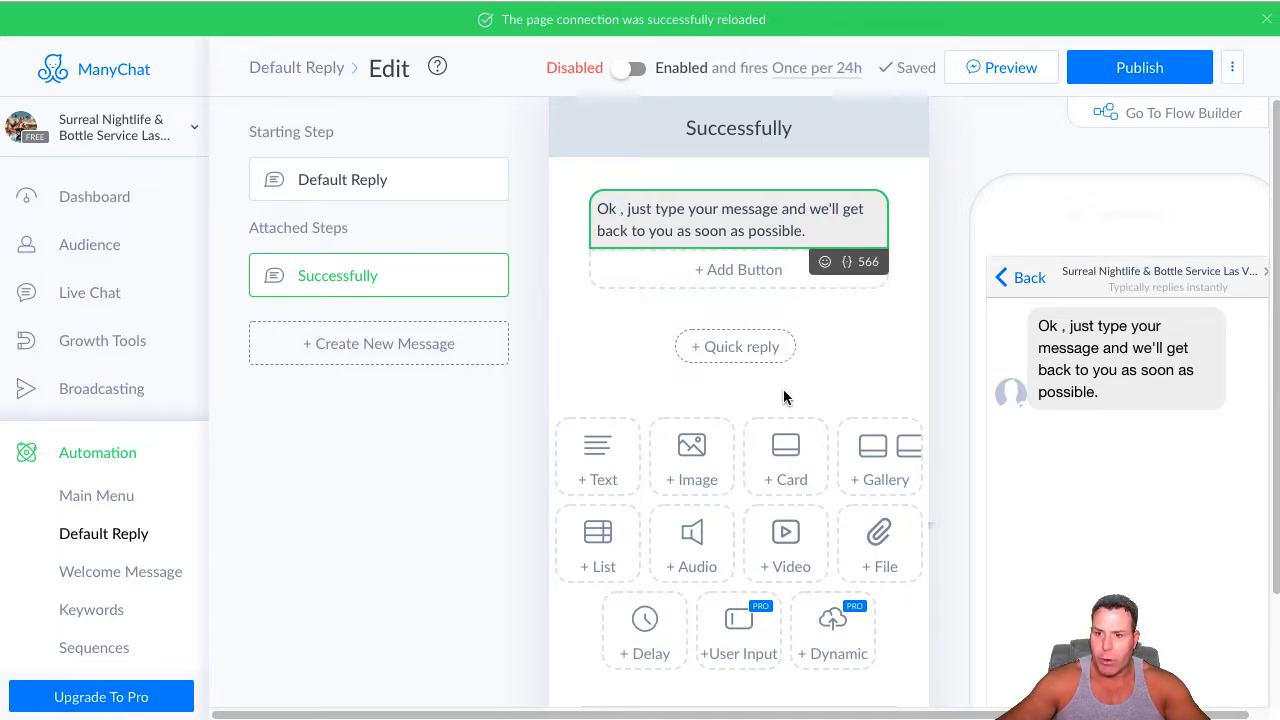
click(848, 272)
click(608, 300)
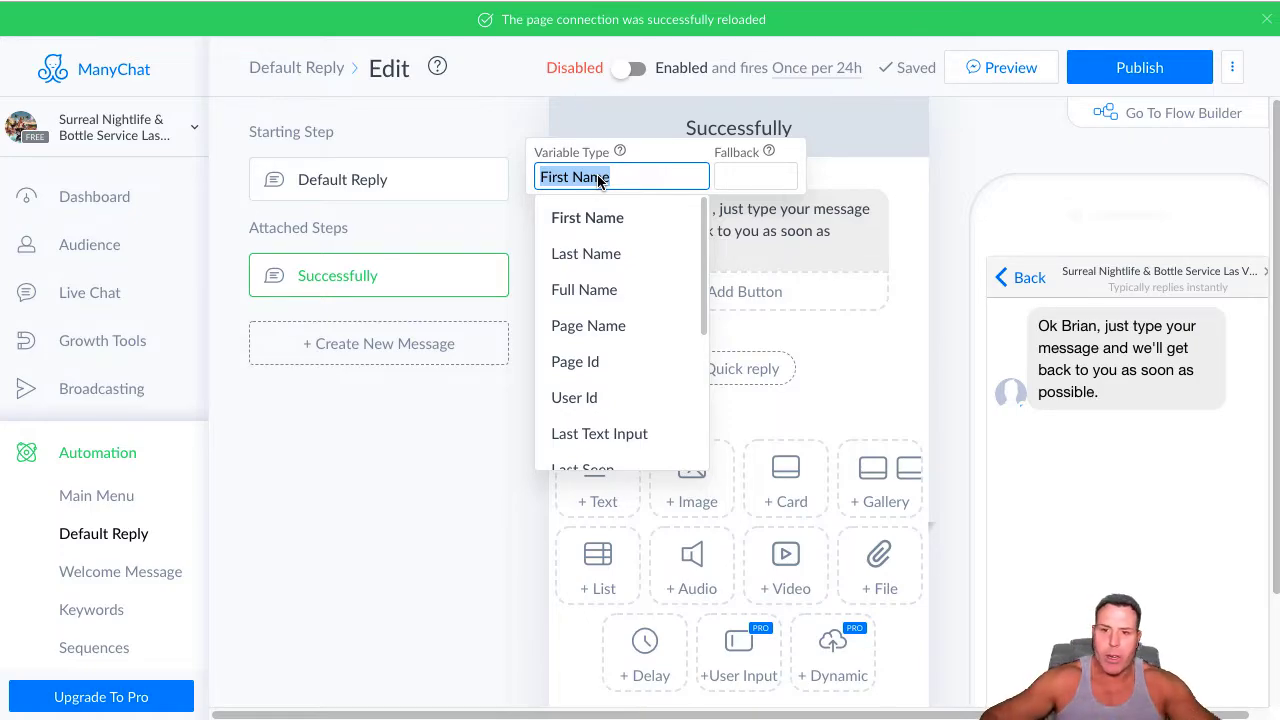
click(753, 180)
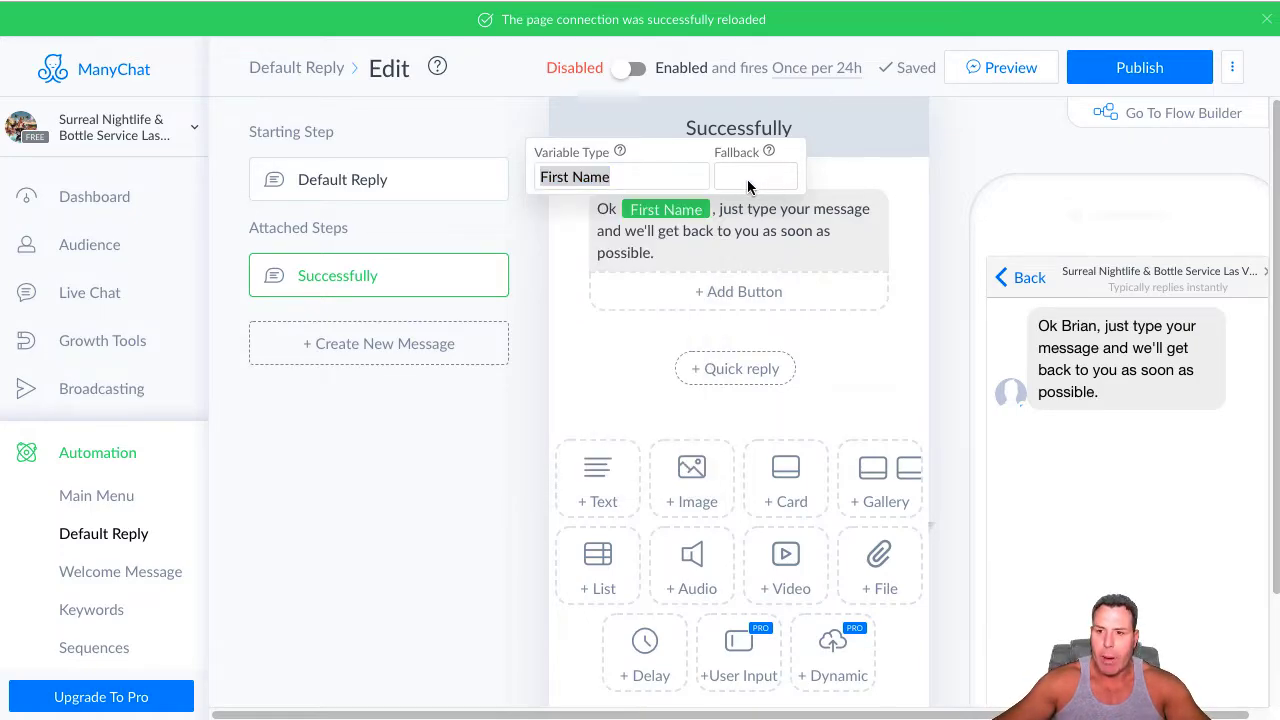
click(740, 174)
text(then)
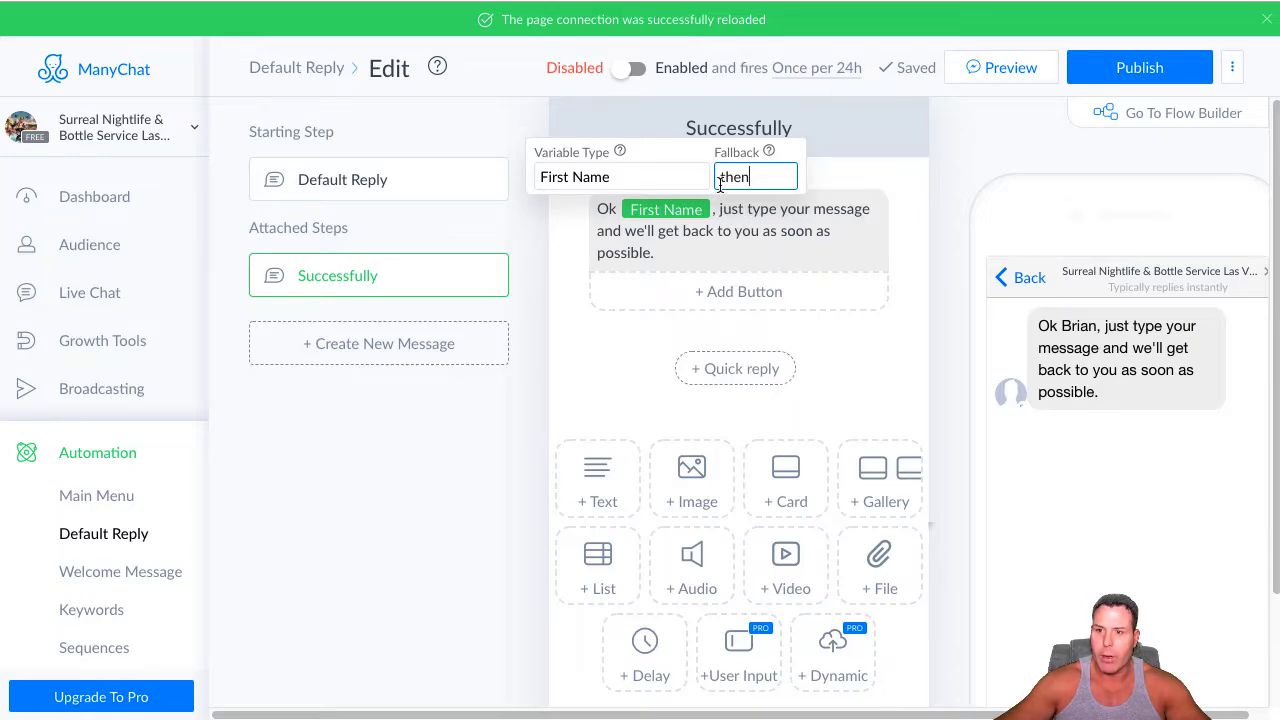
key(Return)
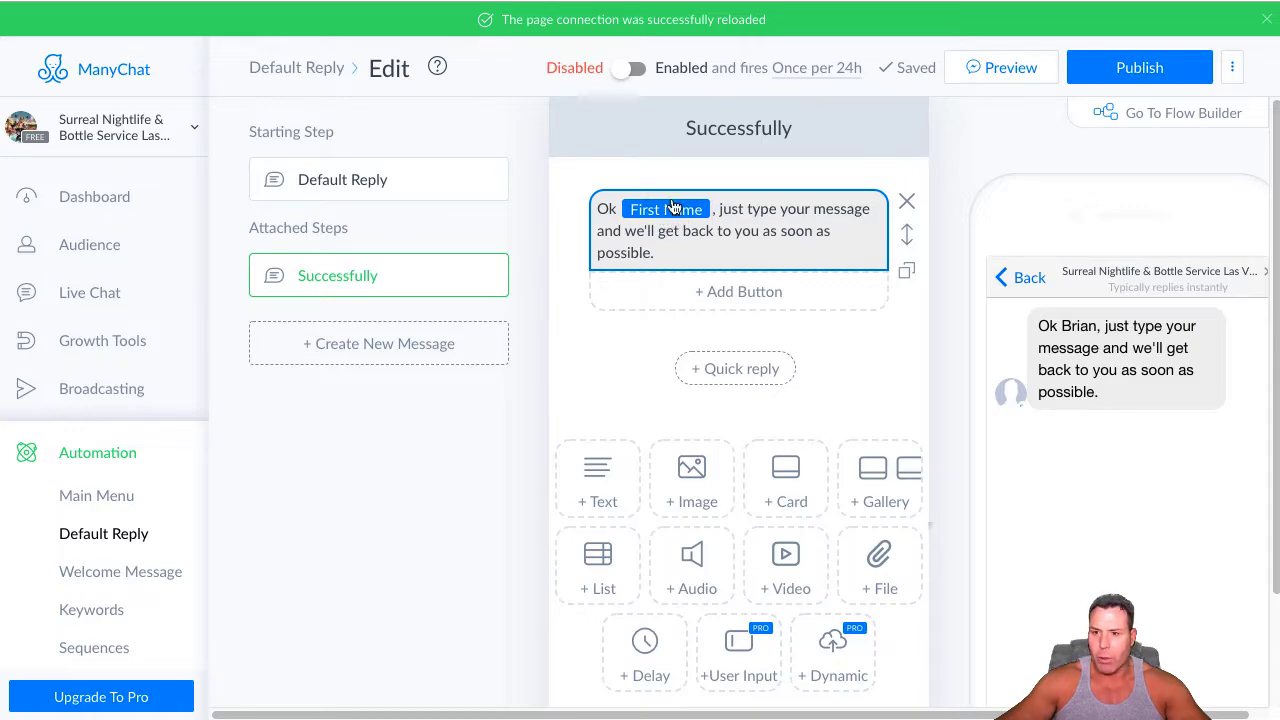
Add a 😎 emoji at the end of the Successfully message
scroll(673, 204, down, 1)
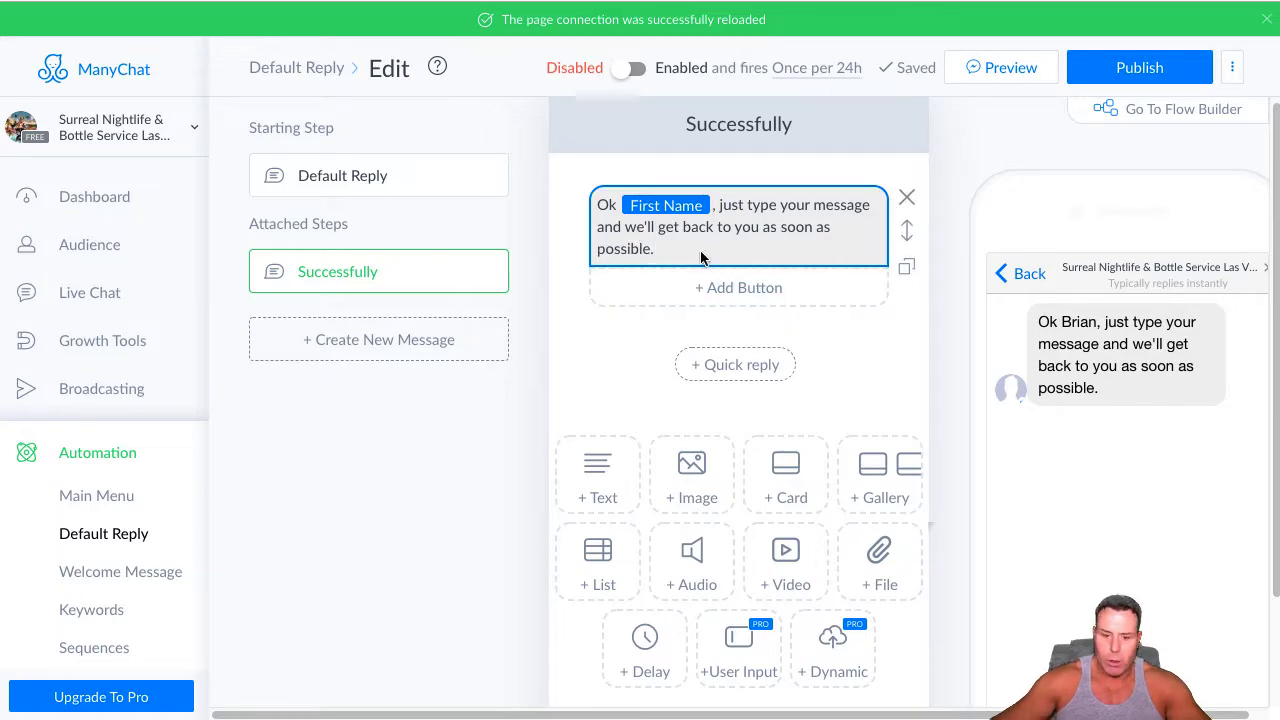
key(ctrl+super+space)
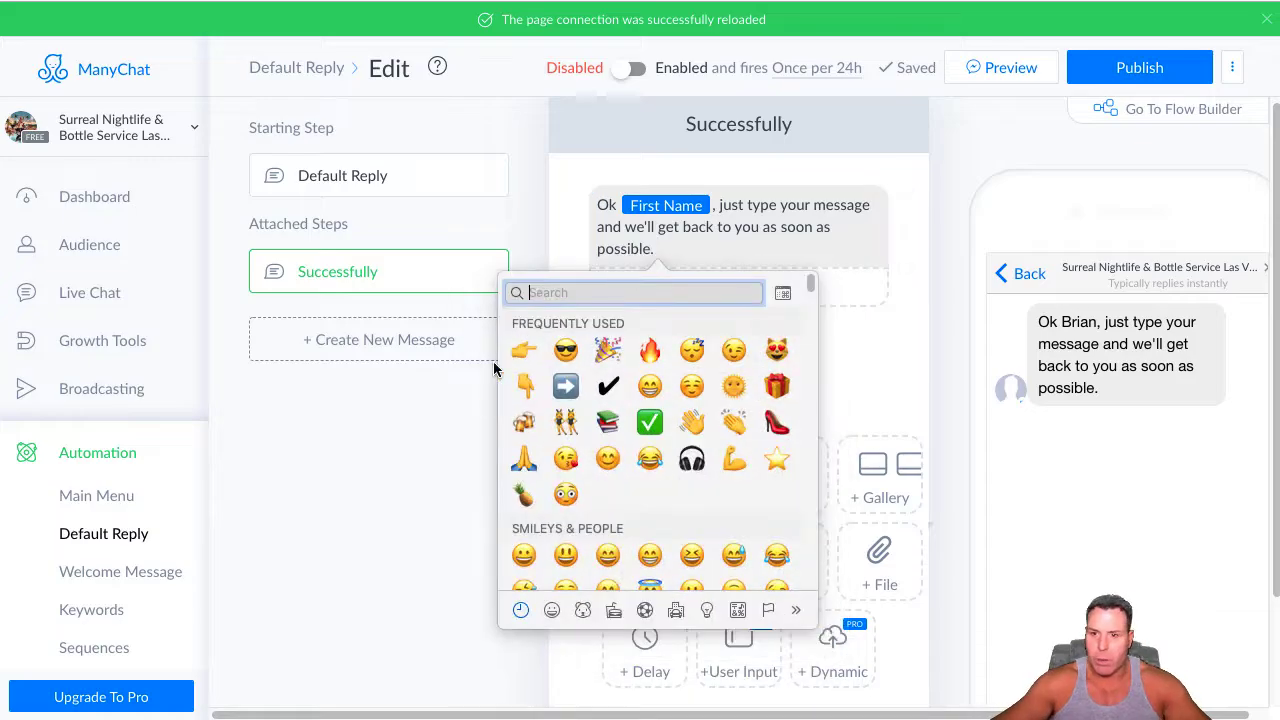
click(588, 345)
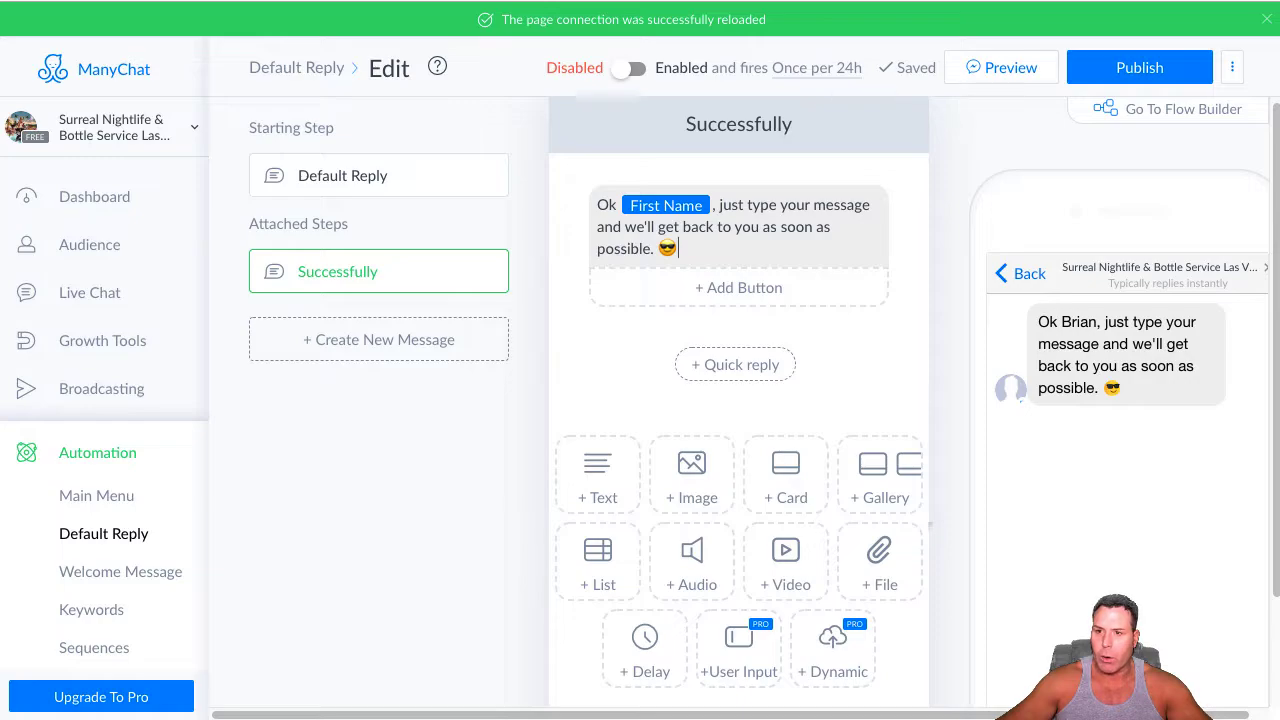
Publish the Default Reply flow and enable it
click(1136, 66)
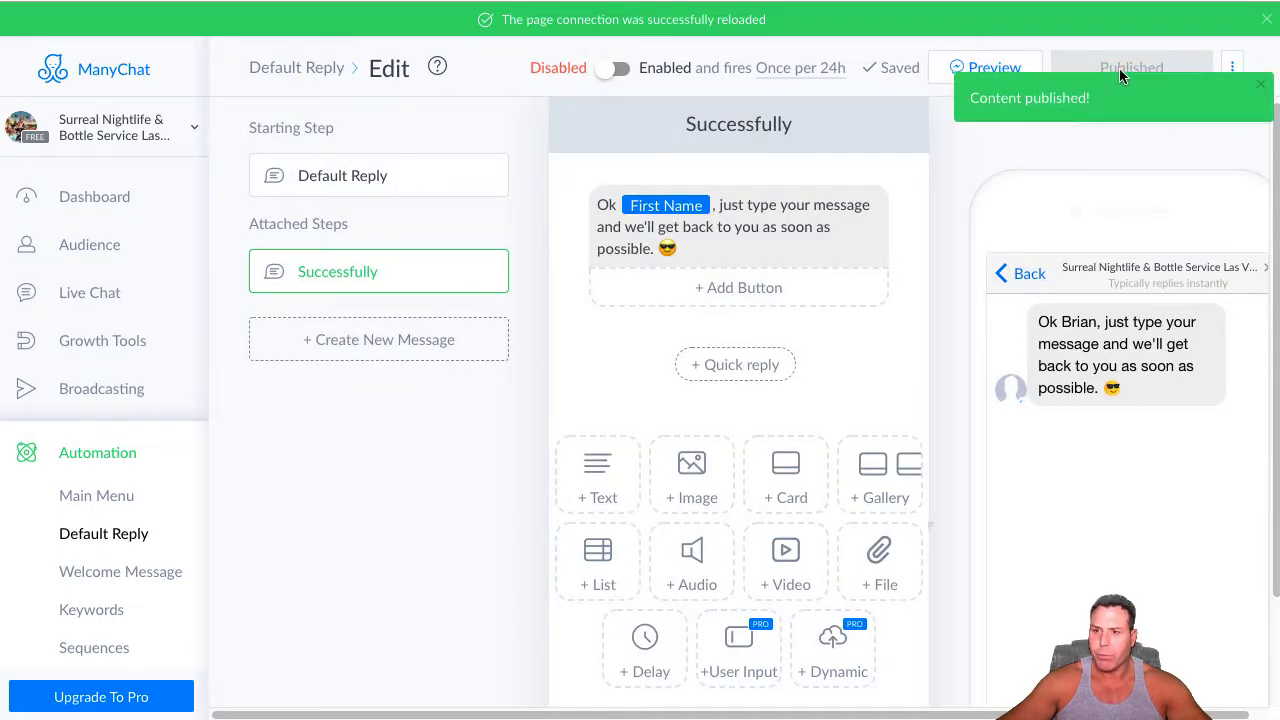
click(612, 68)
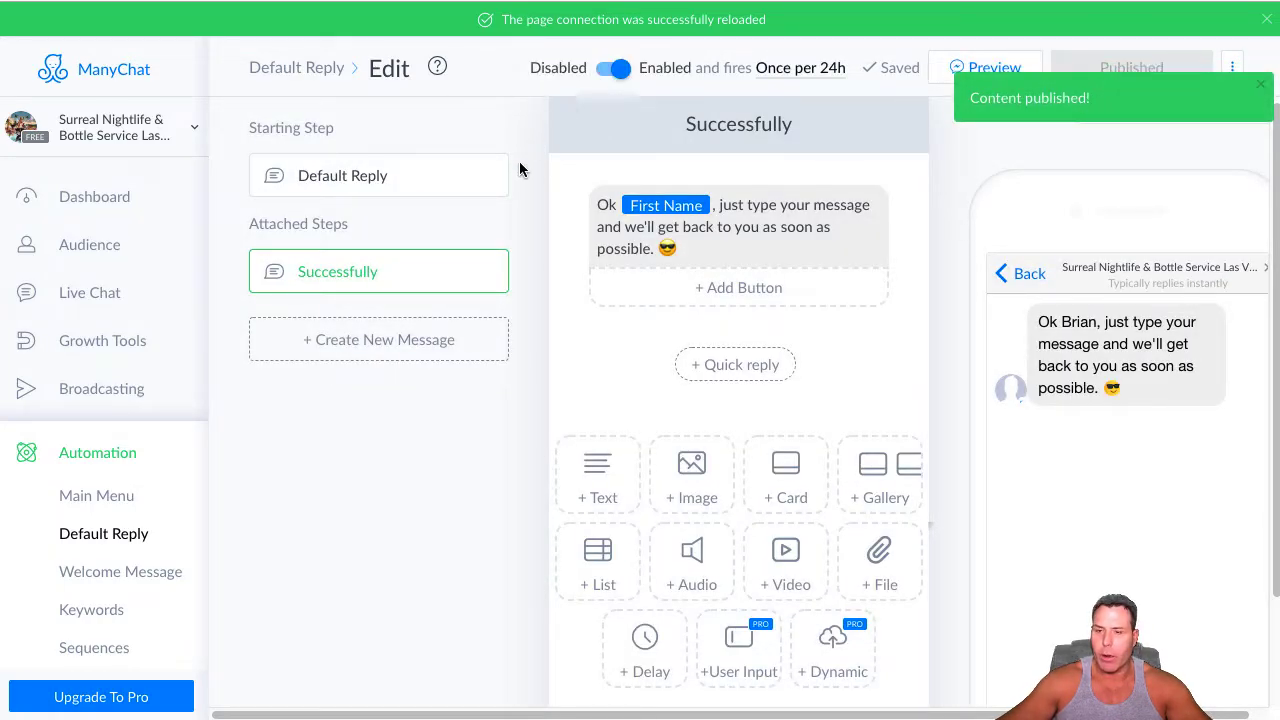
Return to the Main Menu editor, update the menu with its saved items and enable it
click(95, 495)
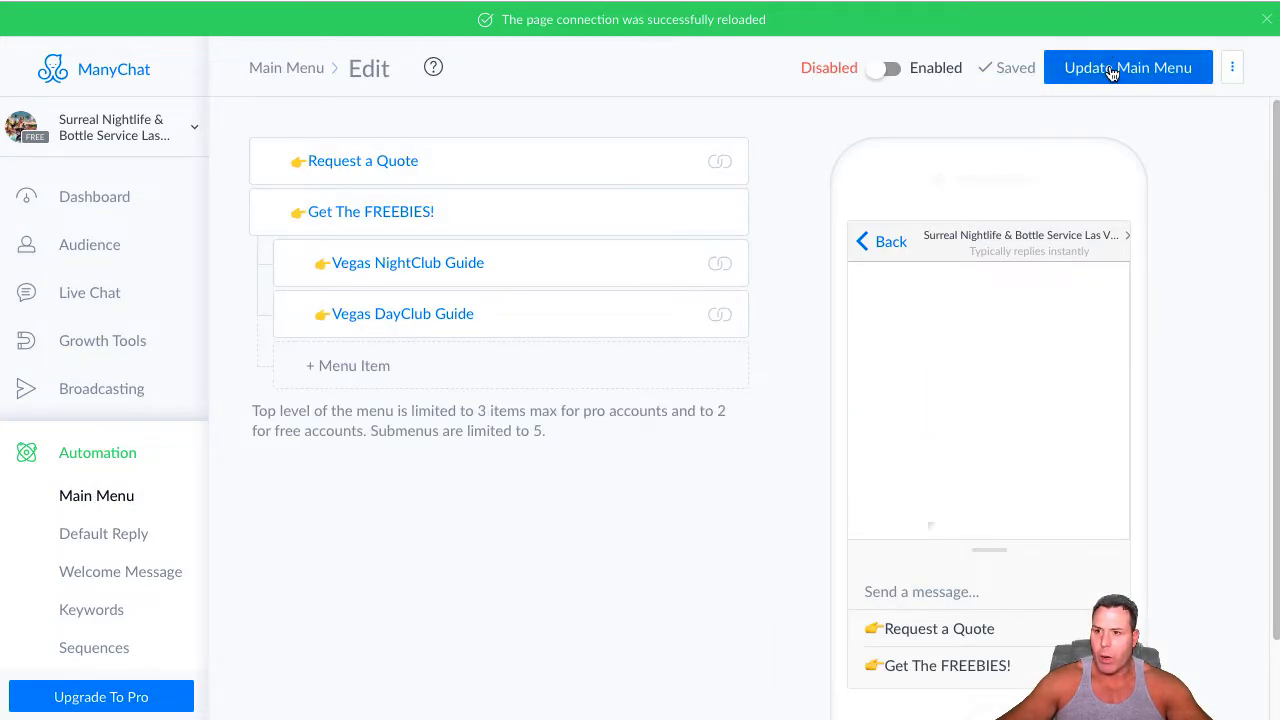
click(1108, 68)
click(876, 70)
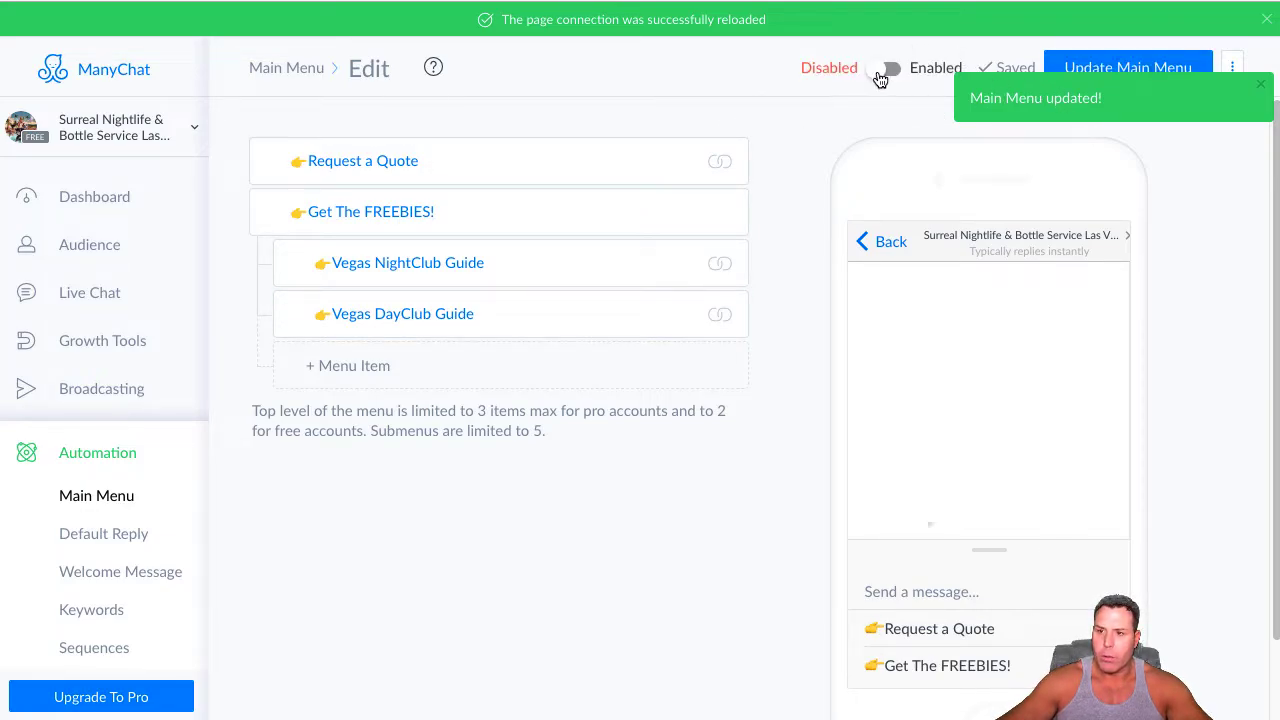
click(882, 70)
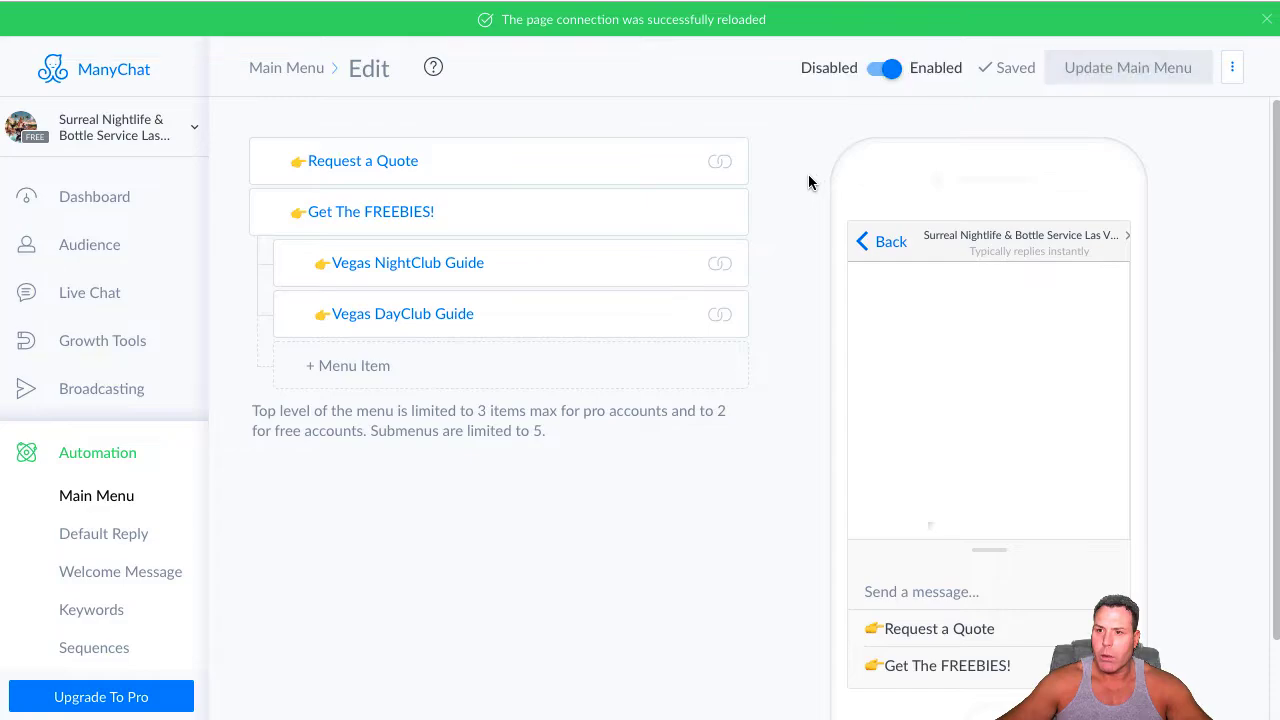
Open the Welcome Message and paste the copied greeting beginning "Hey First Name!" into its empty text block
click(118, 494)
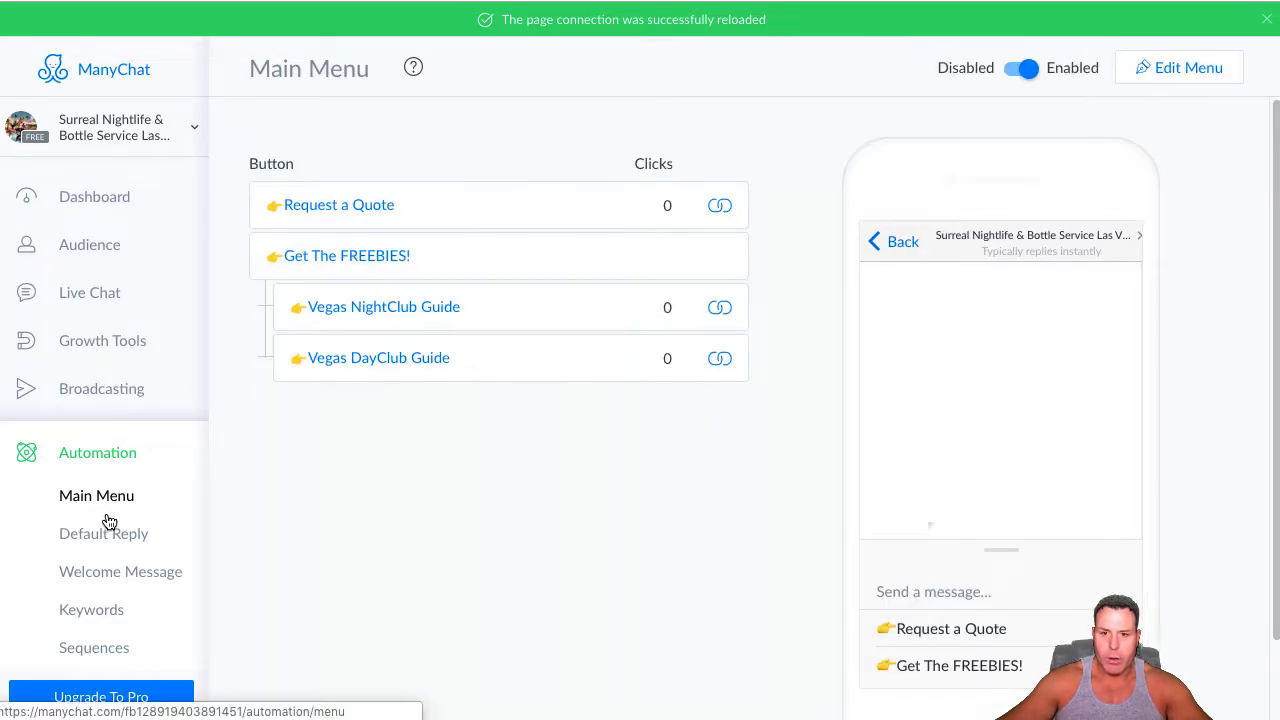
click(113, 533)
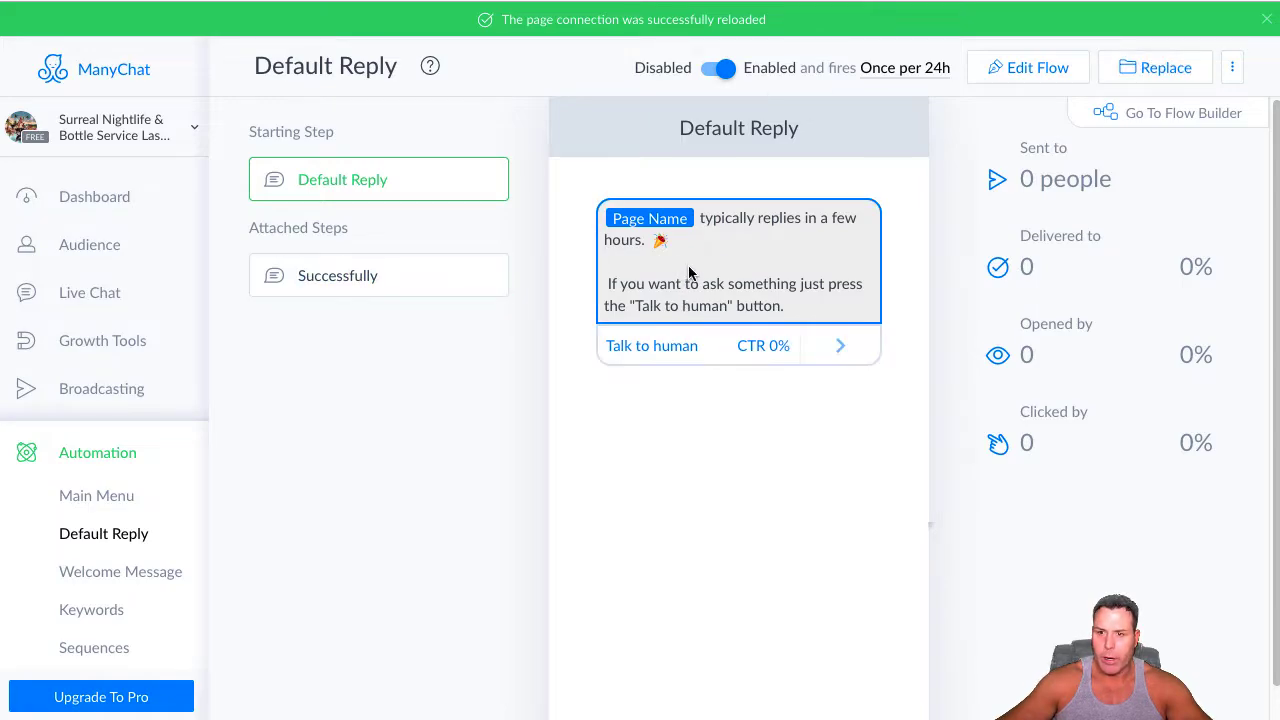
click(128, 580)
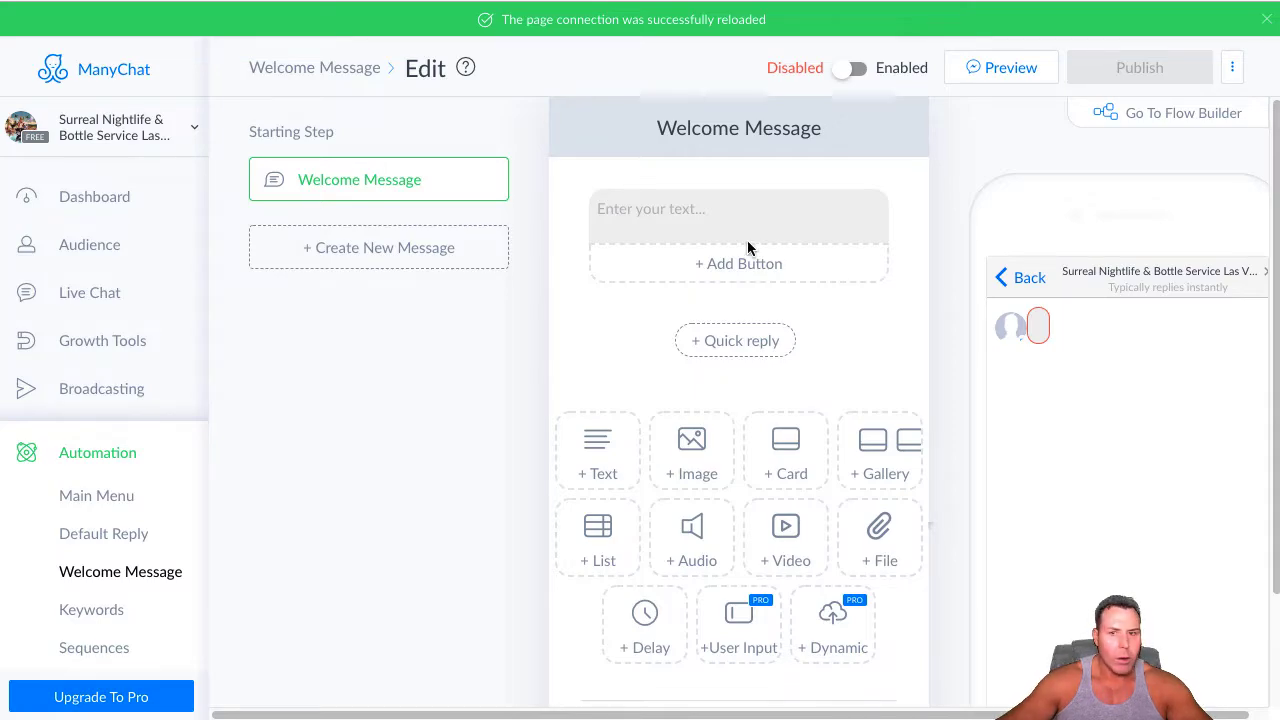
click(645, 207)
right_click(652, 204)
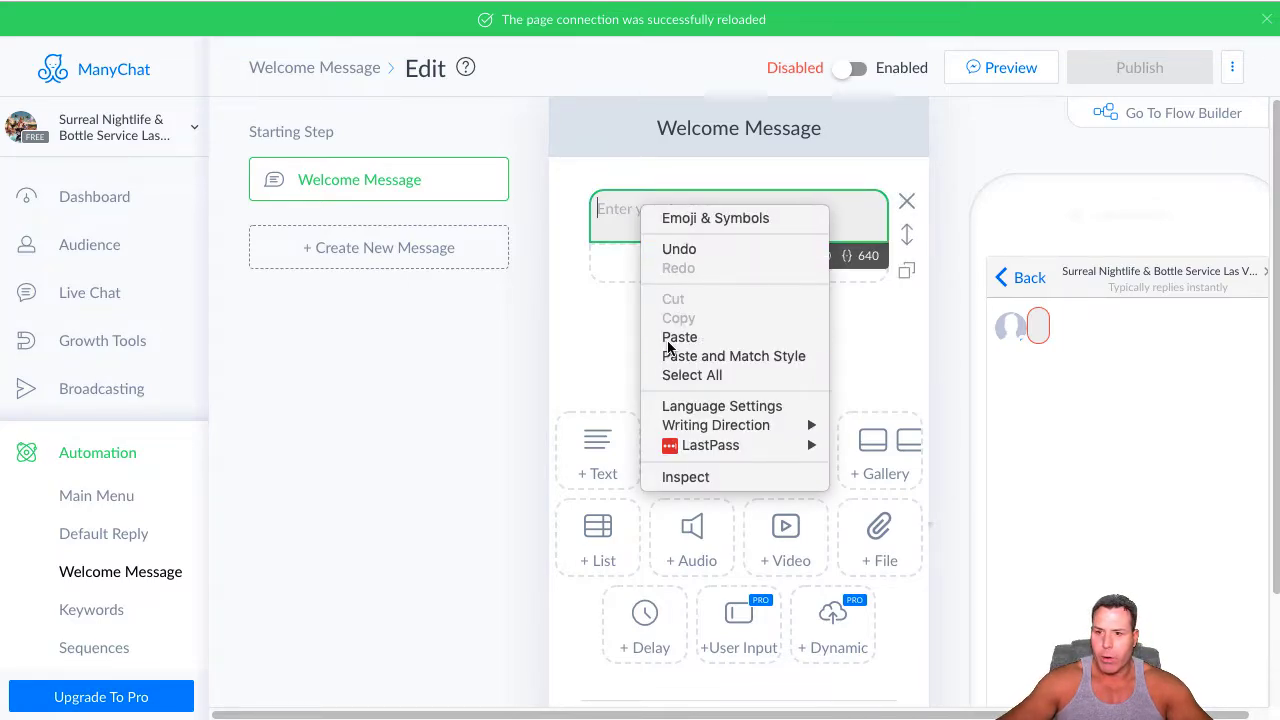
click(674, 337)
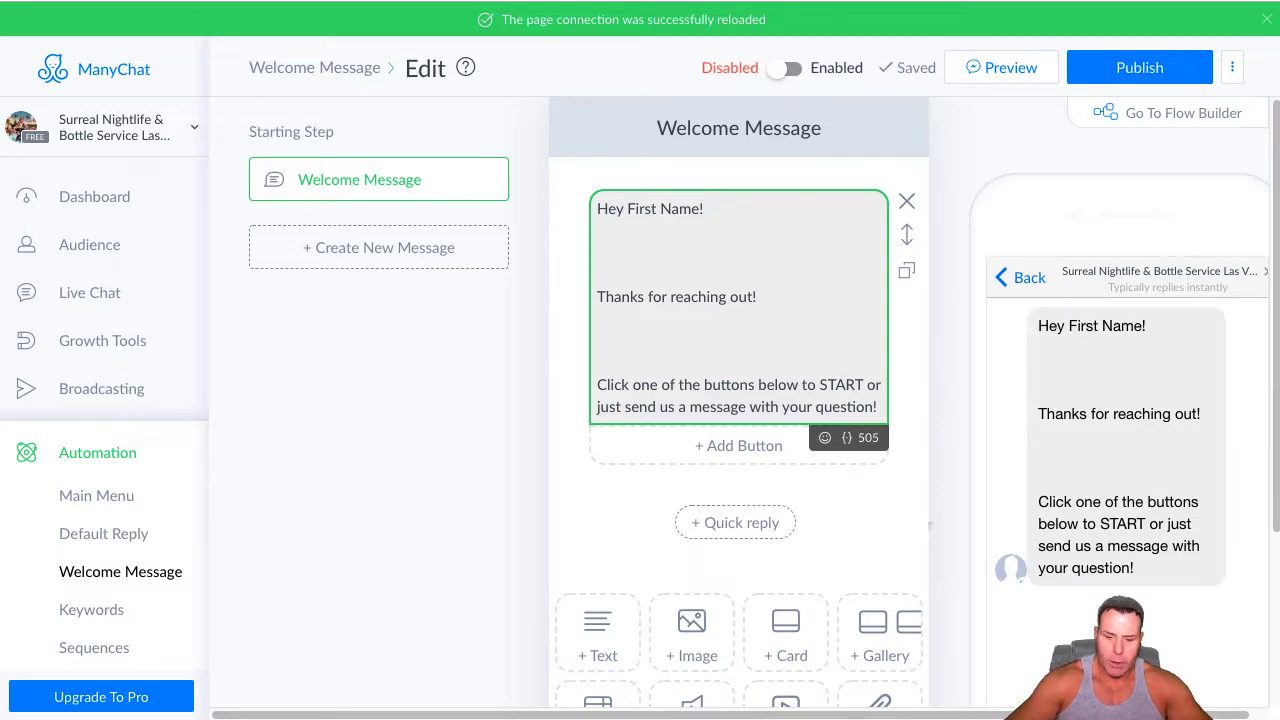
Reduce the gap between "Hey First Name!" and "Thanks for reaching out!" to a single blank line
key(BackSpace)
key(BackSpace)
key(BackSpace)
key(Return)
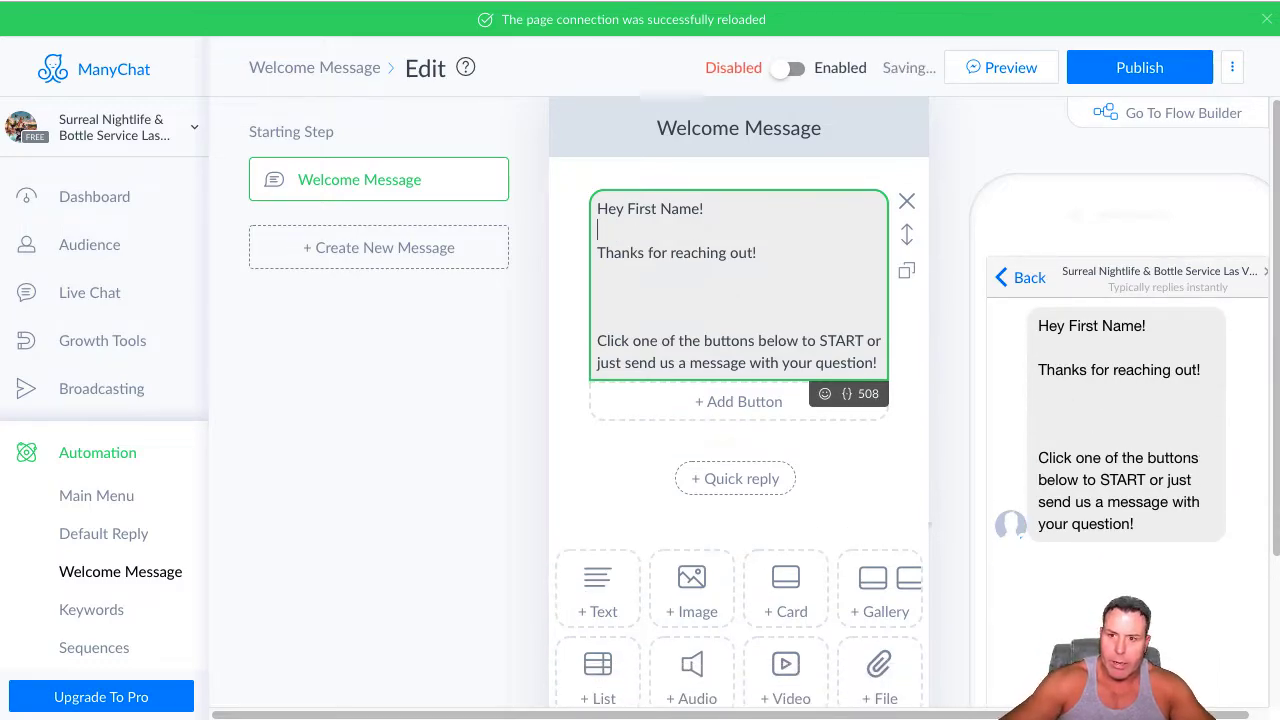
Replace the plain "First Name" text in the welcome greeting with the First Name variable
key(BackSpace)
key(BackSpace)
key(BackSpace)
key(BackSpace)
key(BackSpace)
key(BackSpace)
key(BackSpace)
key(BackSpace)
key(BackSpace)
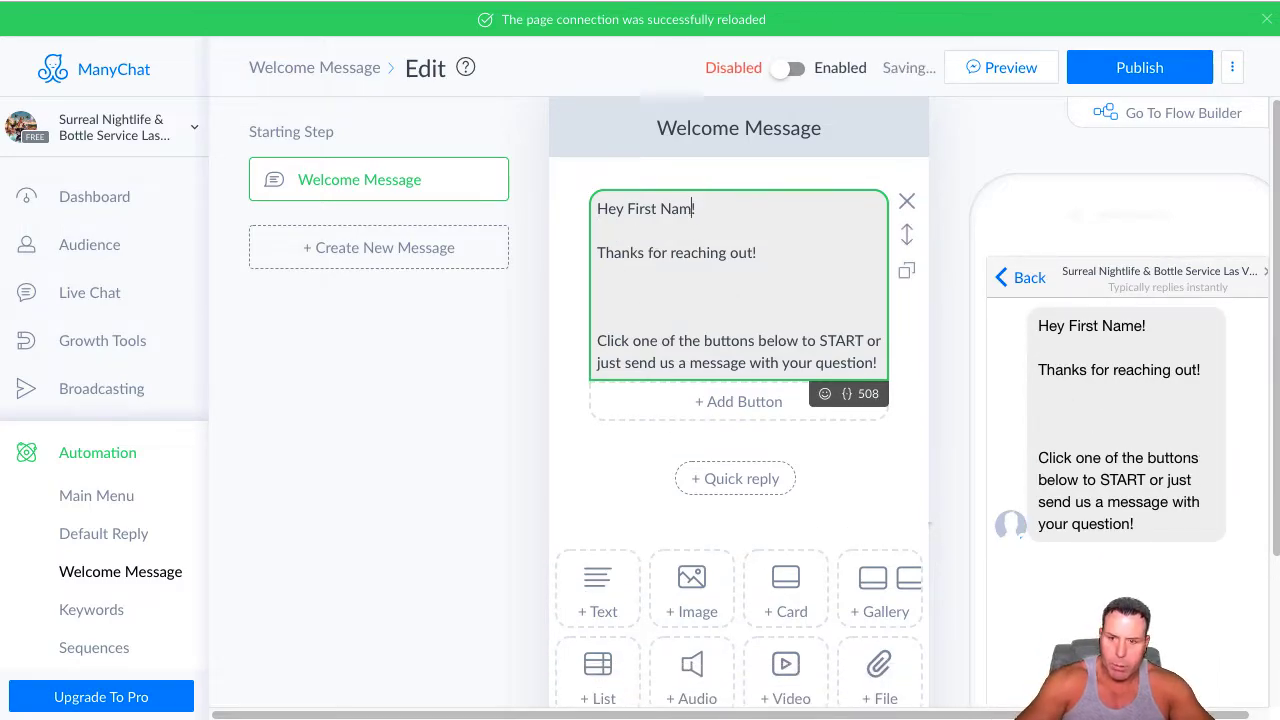
key(BackSpace)
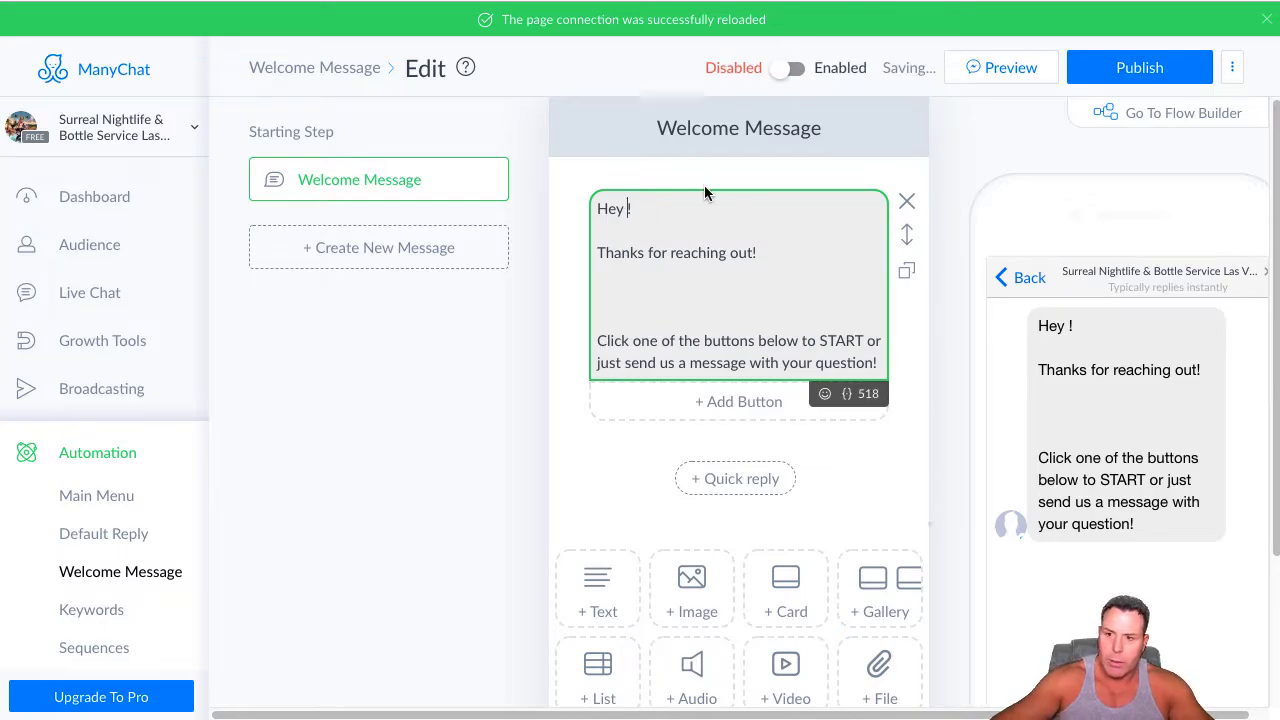
click(846, 394)
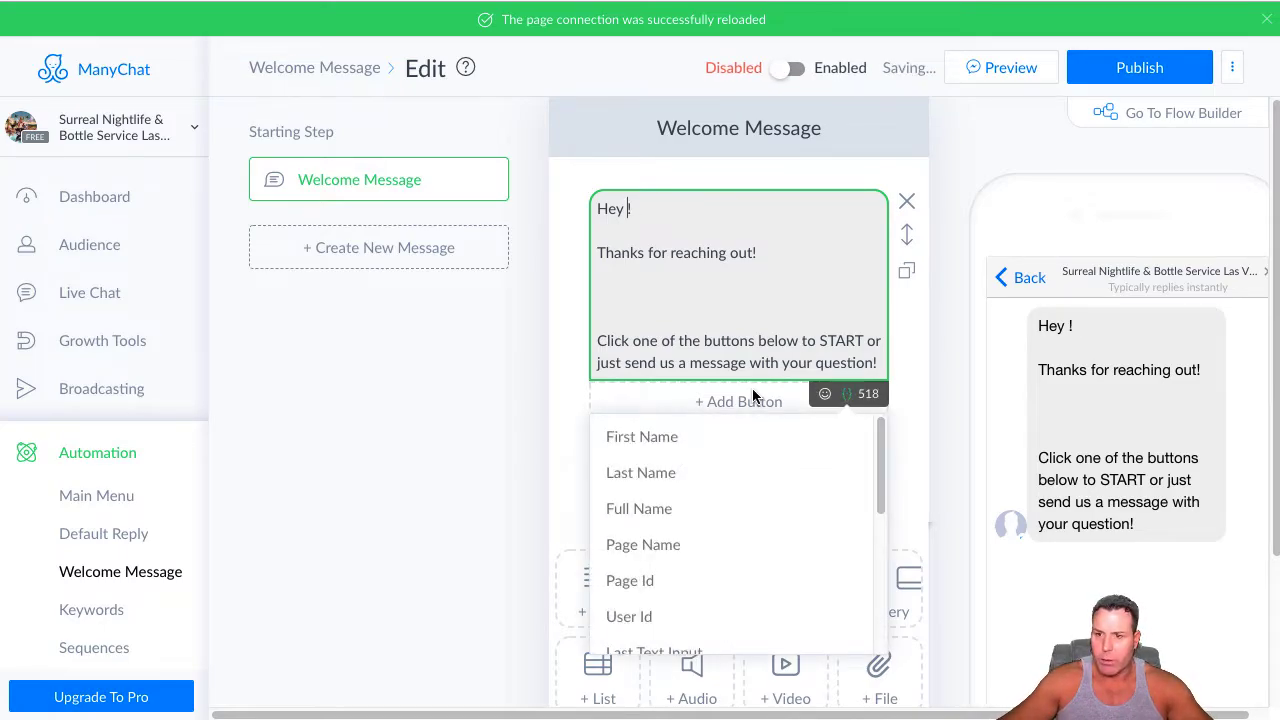
click(649, 440)
Set the variable's fallback to "There" and leave a single blank line before "Click one of the buttons" in the greeting
click(769, 174)
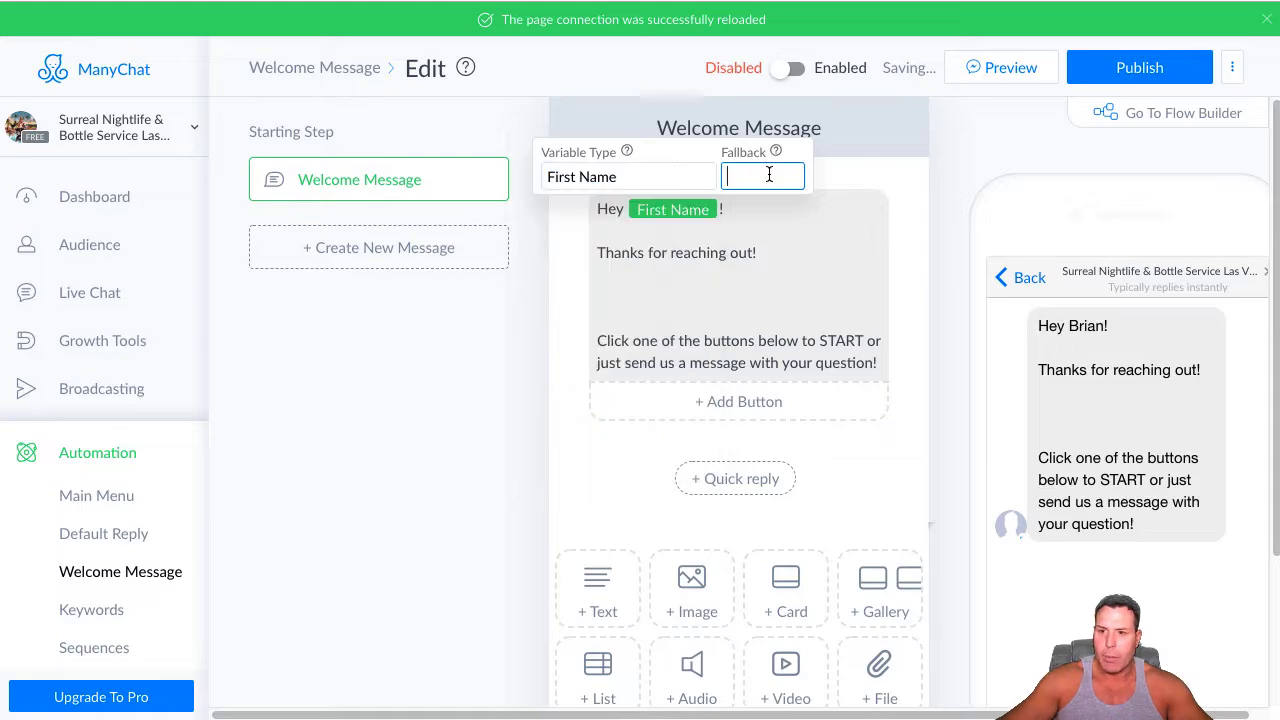
text(There)
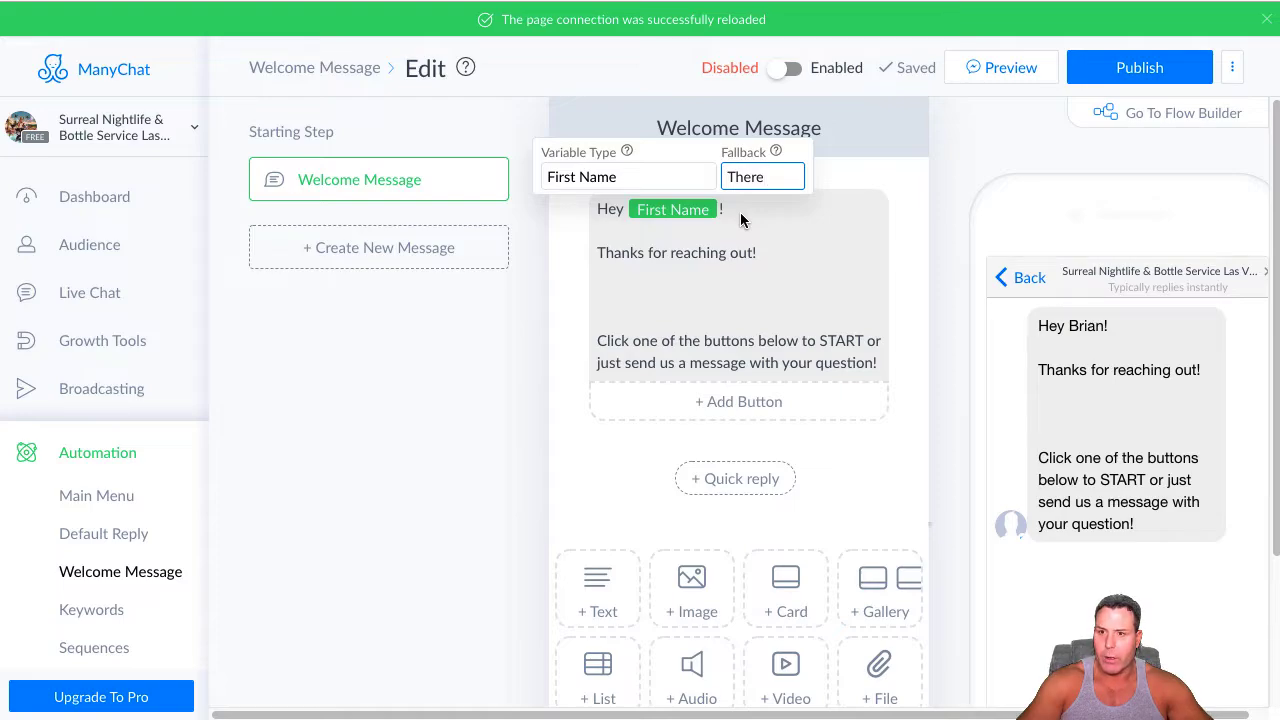
key(Return)
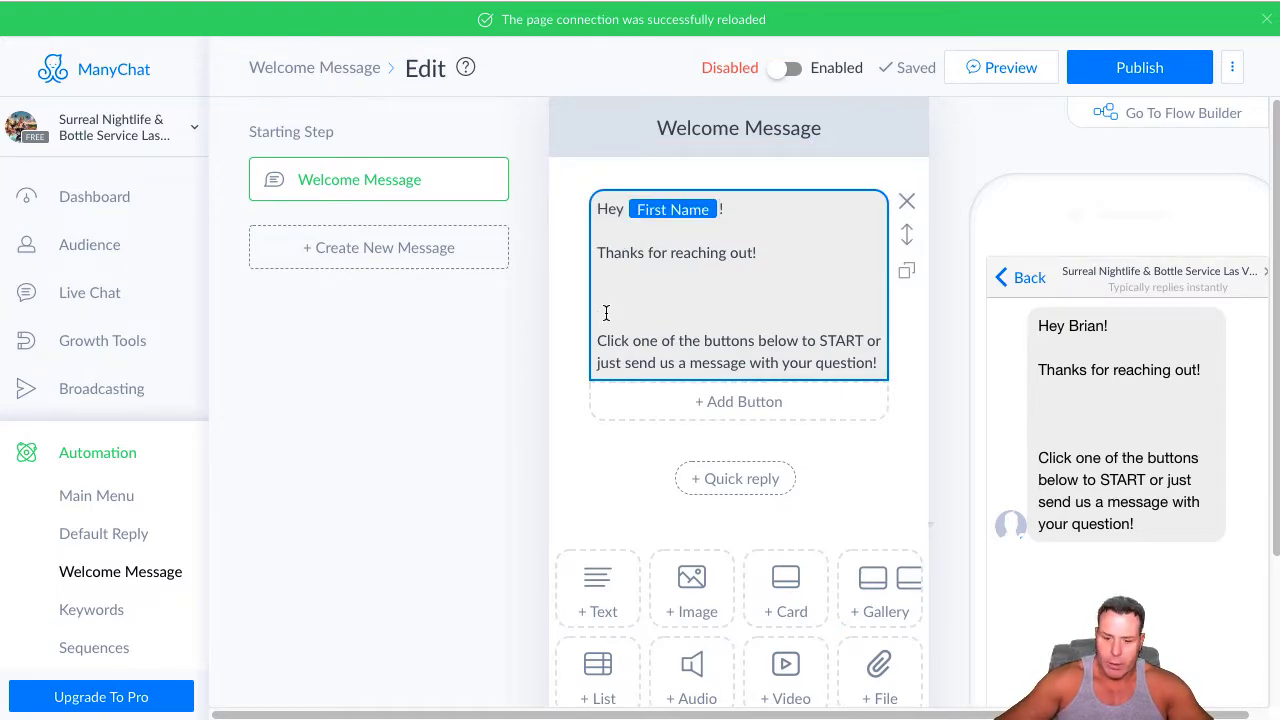
key(BackSpace)
key(BackSpace)
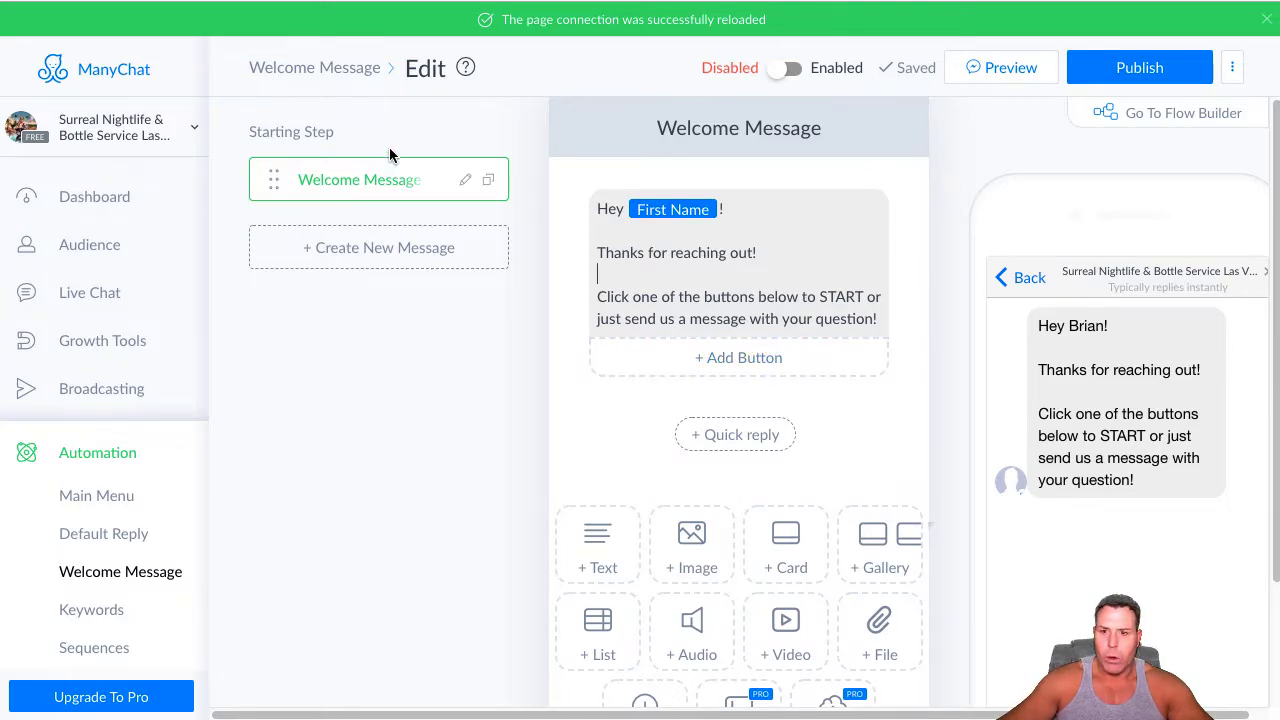
Add a button below the welcome text and give it the Send message action
click(747, 357)
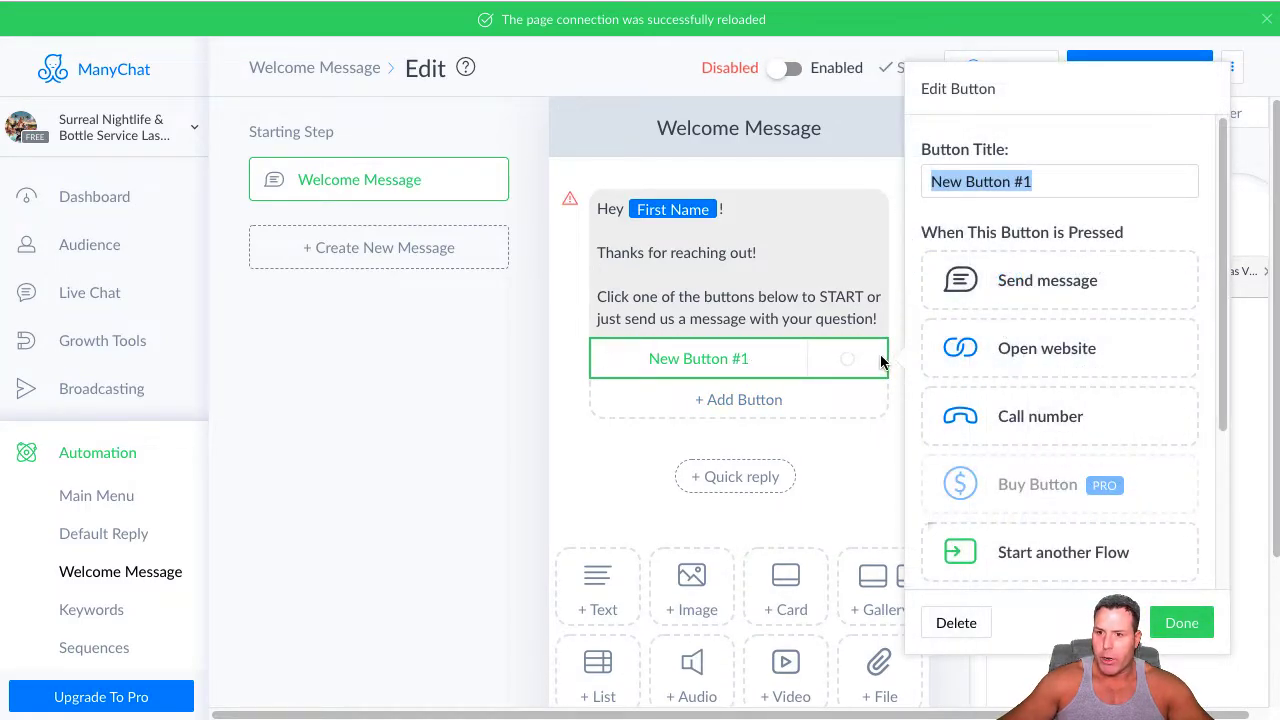
click(1044, 290)
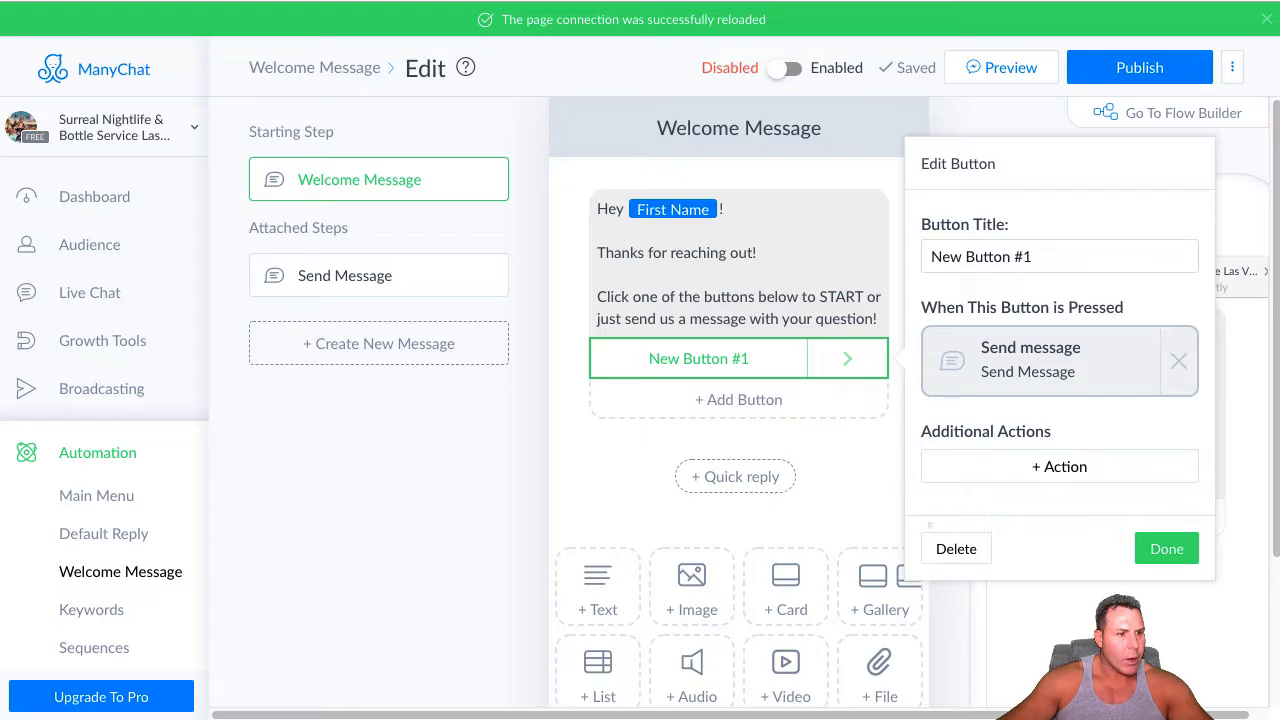
click(876, 319)
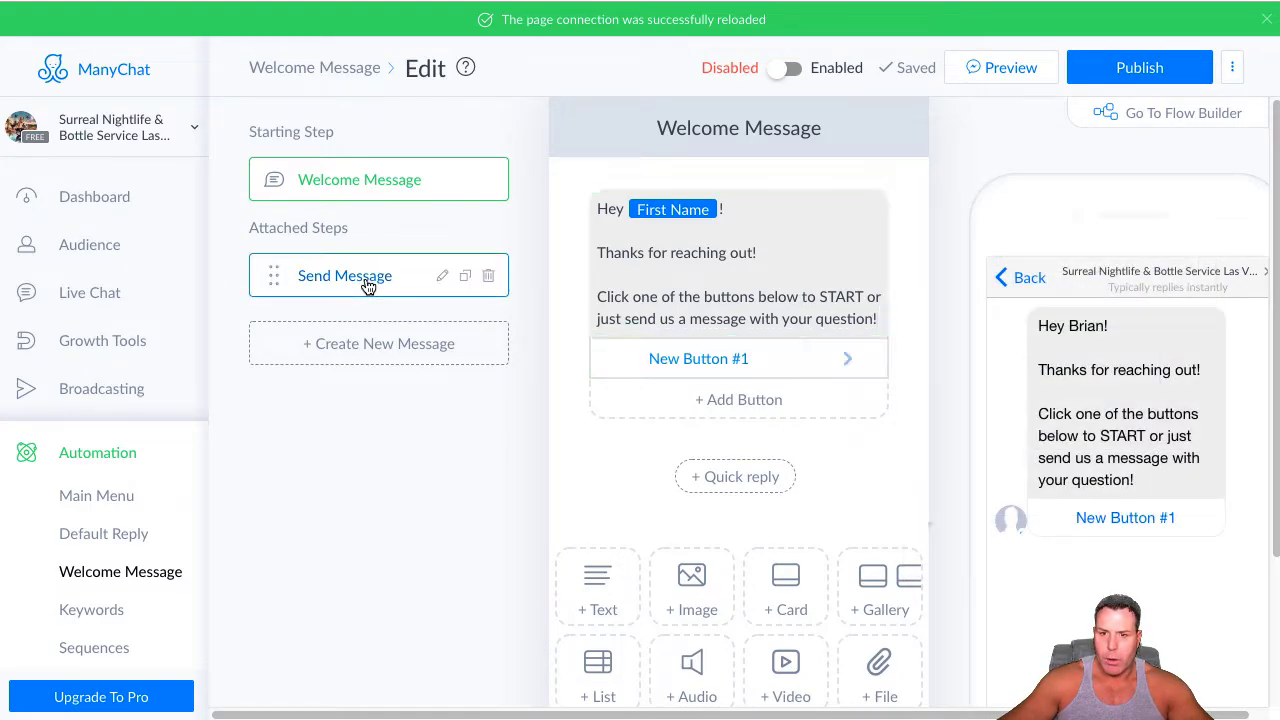
Open the button's attached Send Message step, return to the Welcome Message and delete that attached step
click(366, 277)
right_click(630, 205)
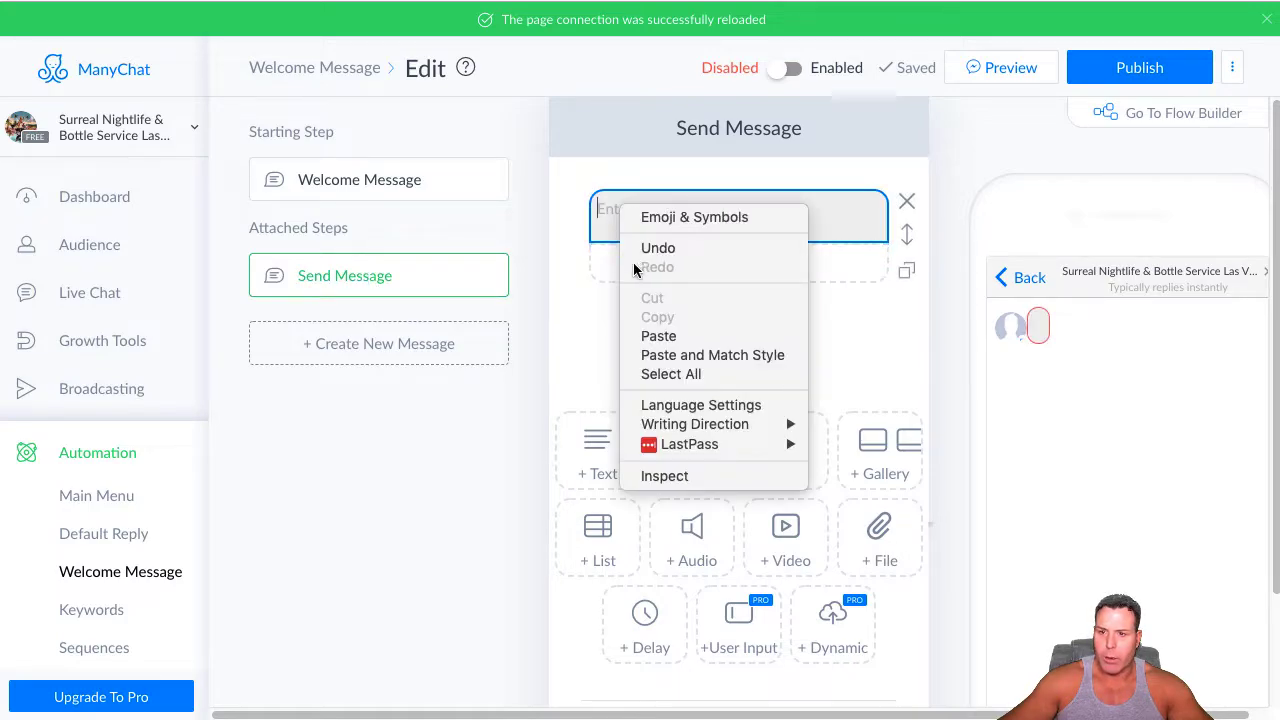
click(377, 178)
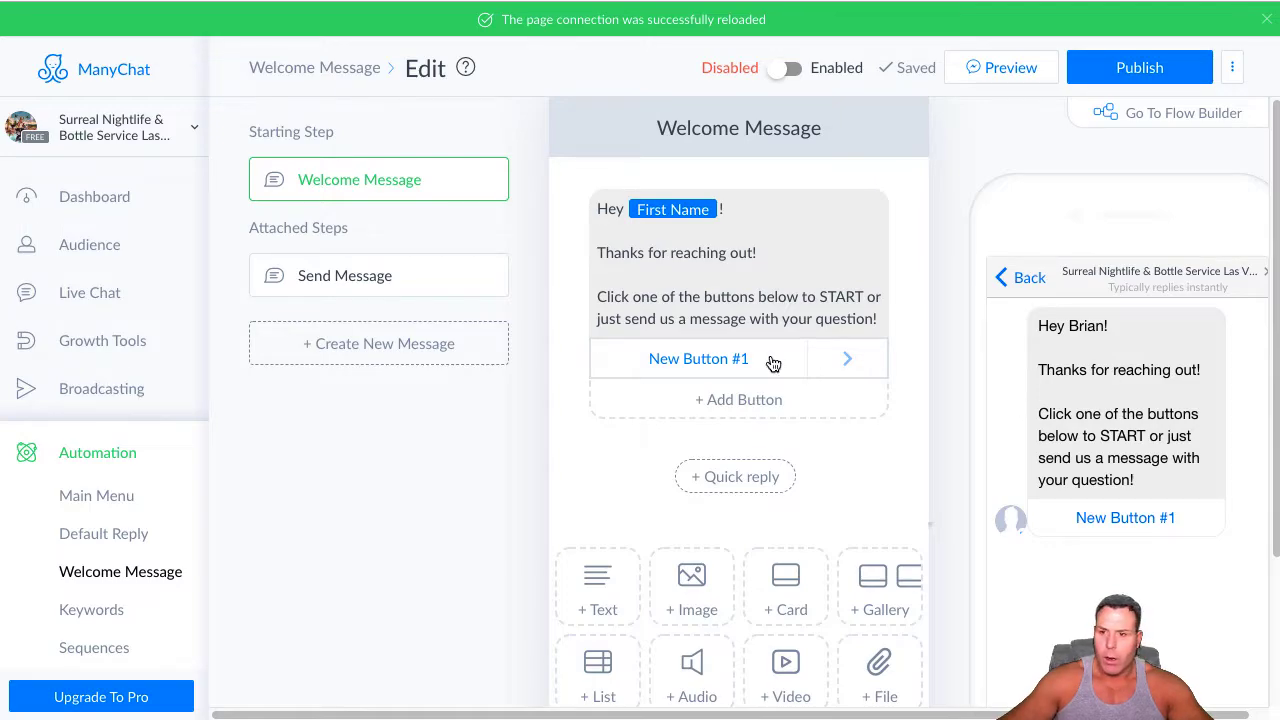
click(646, 348)
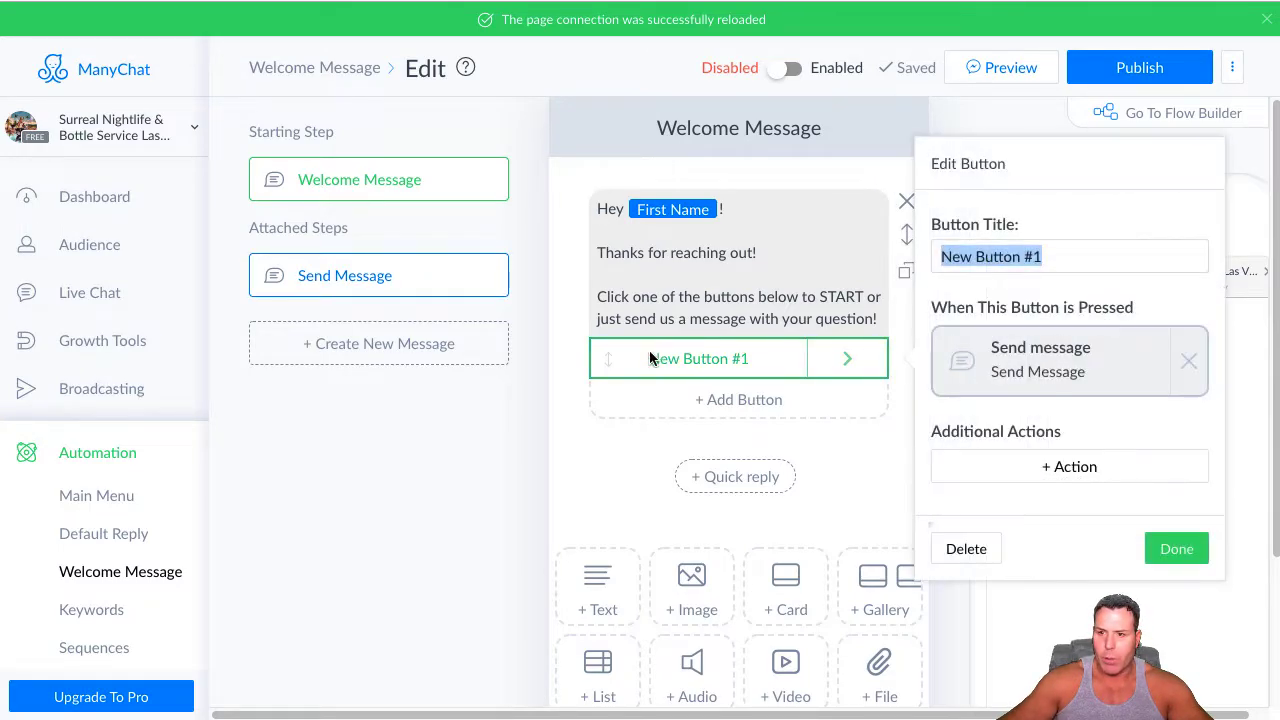
click(378, 283)
click(489, 276)
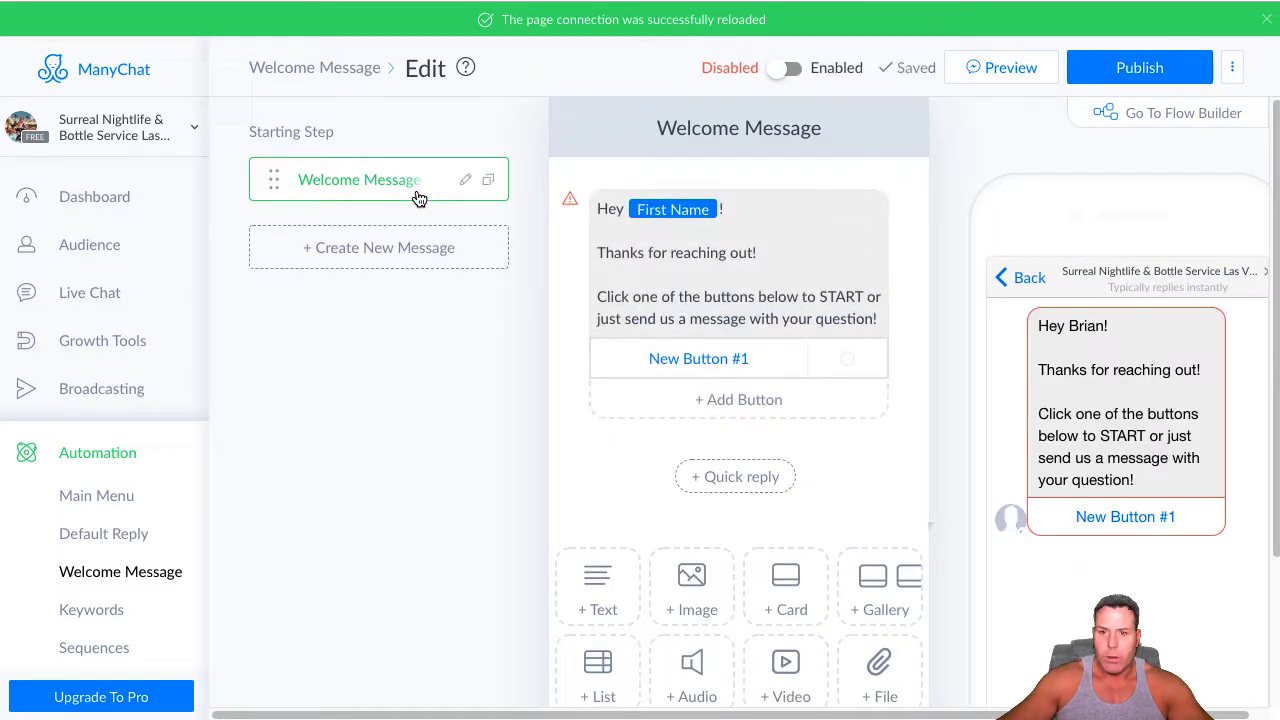
Title the welcome text's button "Instagram Subscribe" and set it to open a website
click(754, 366)
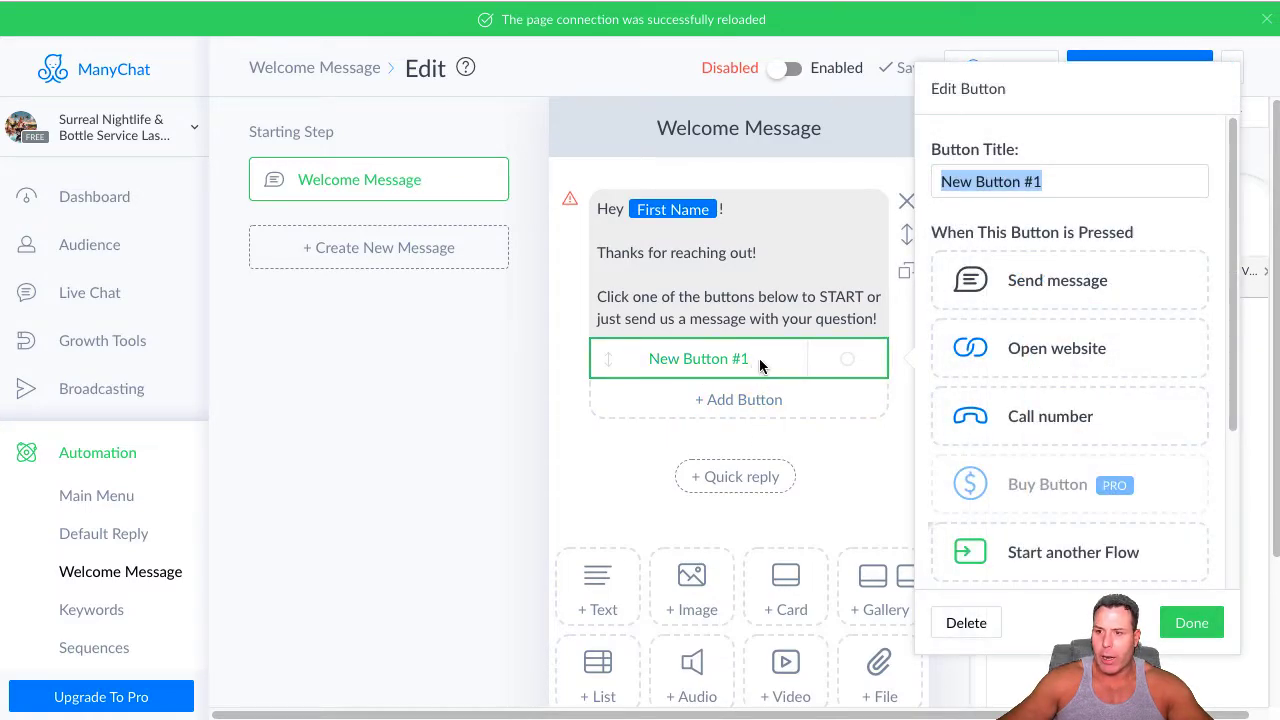
click(748, 362)
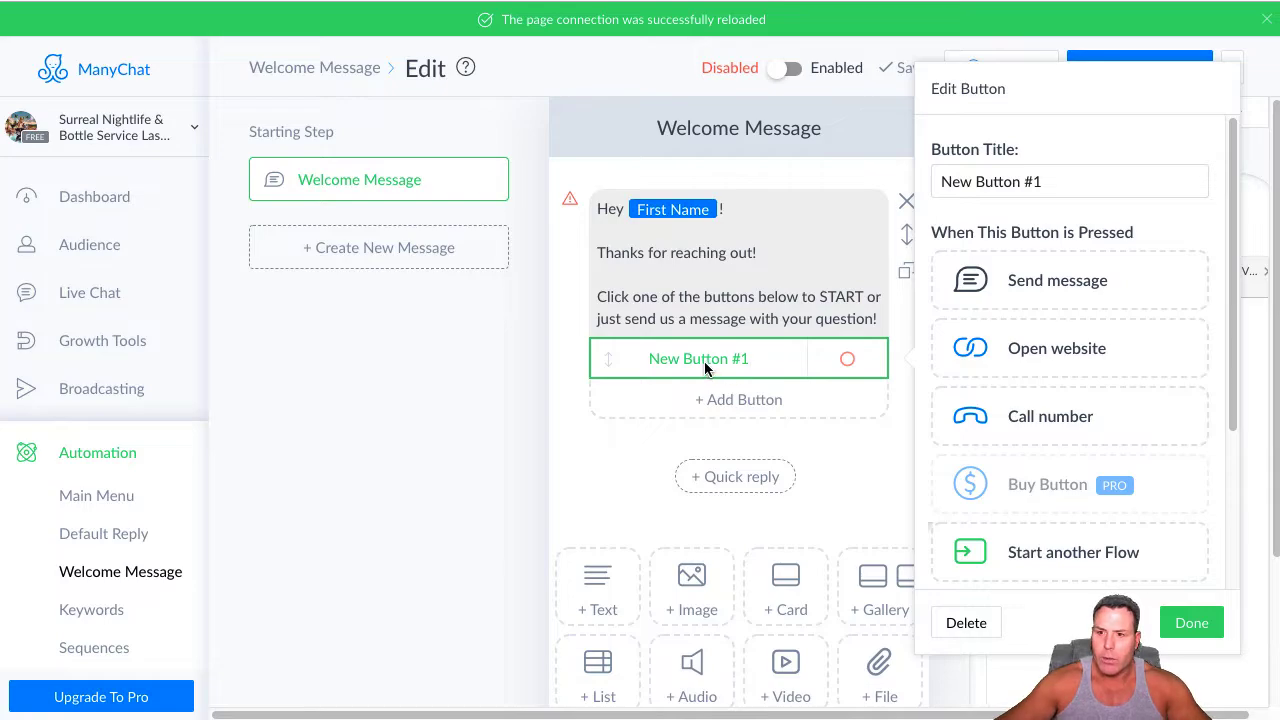
click(1014, 182)
drag(1072, 183, 408, 115)
key(BackSpace)
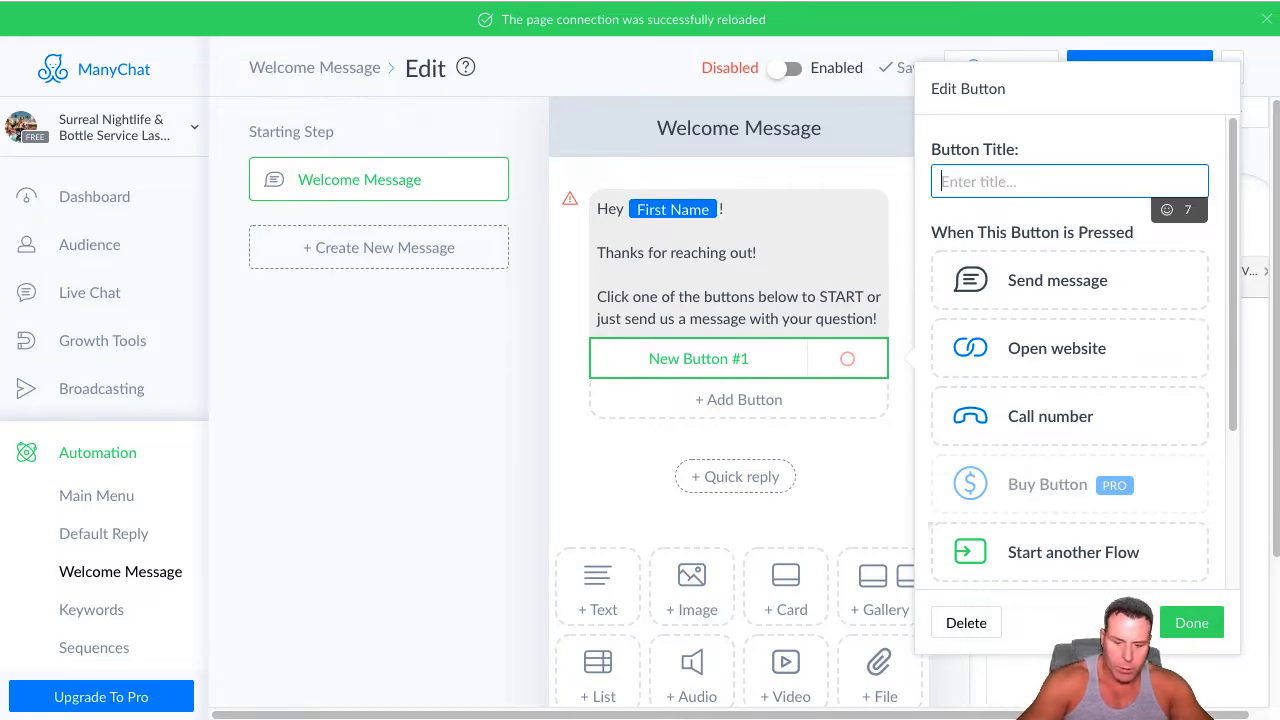
text(Insta)
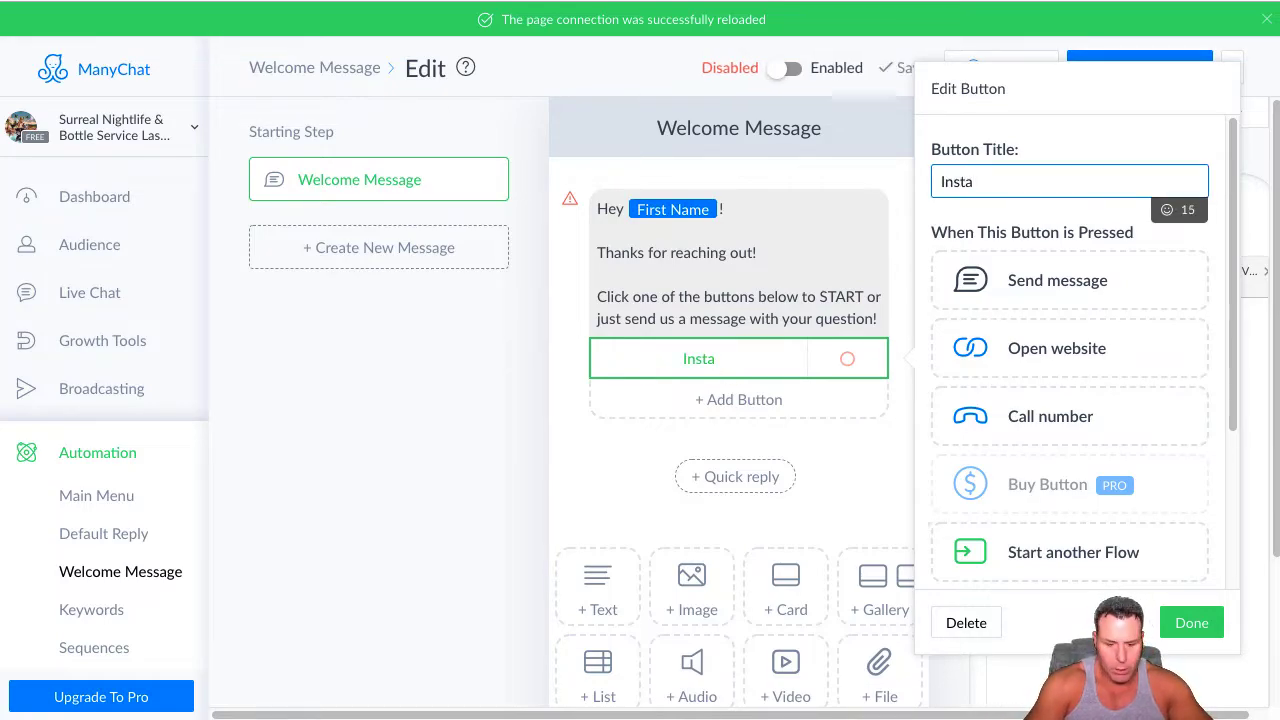
text(gram Su)
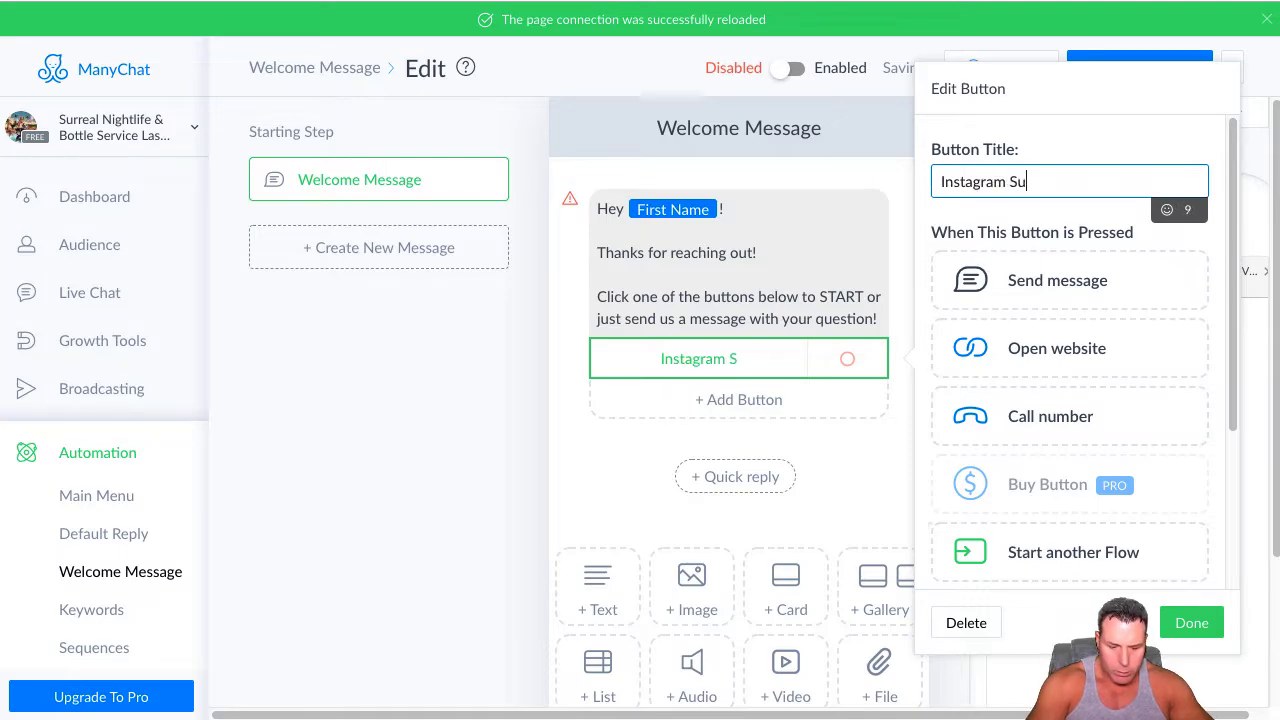
text(bscribe)
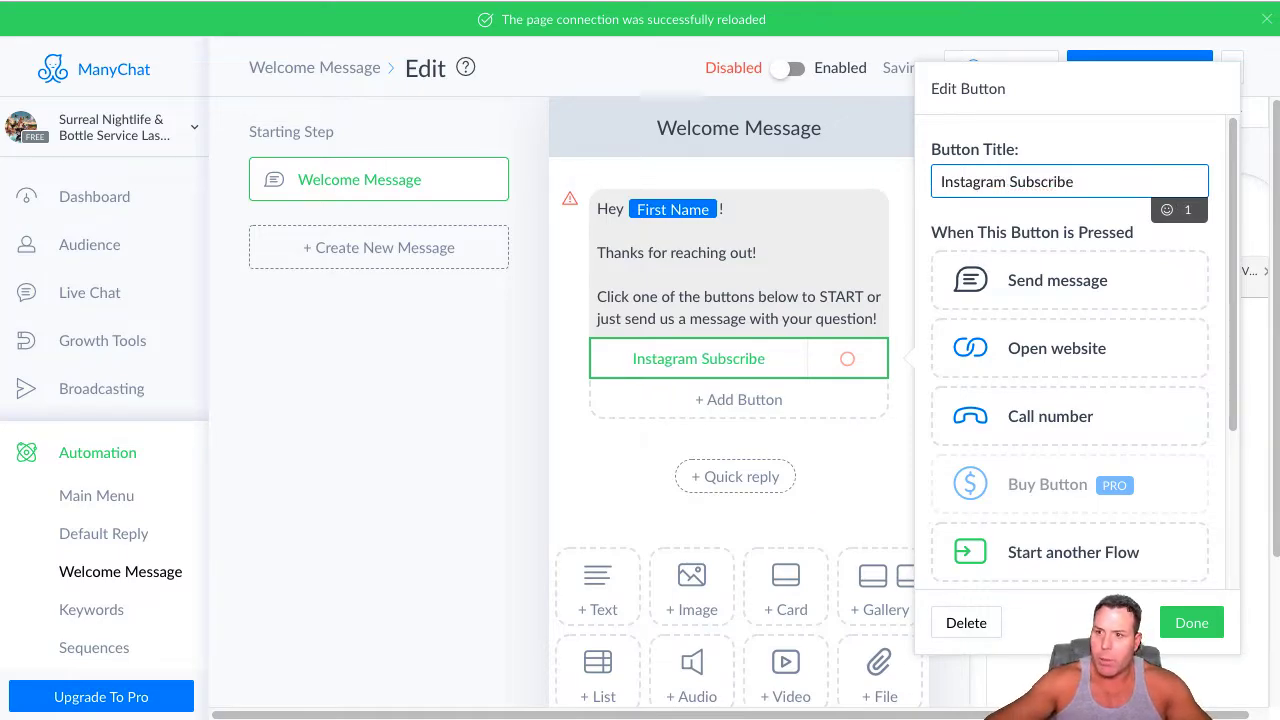
click(1062, 352)
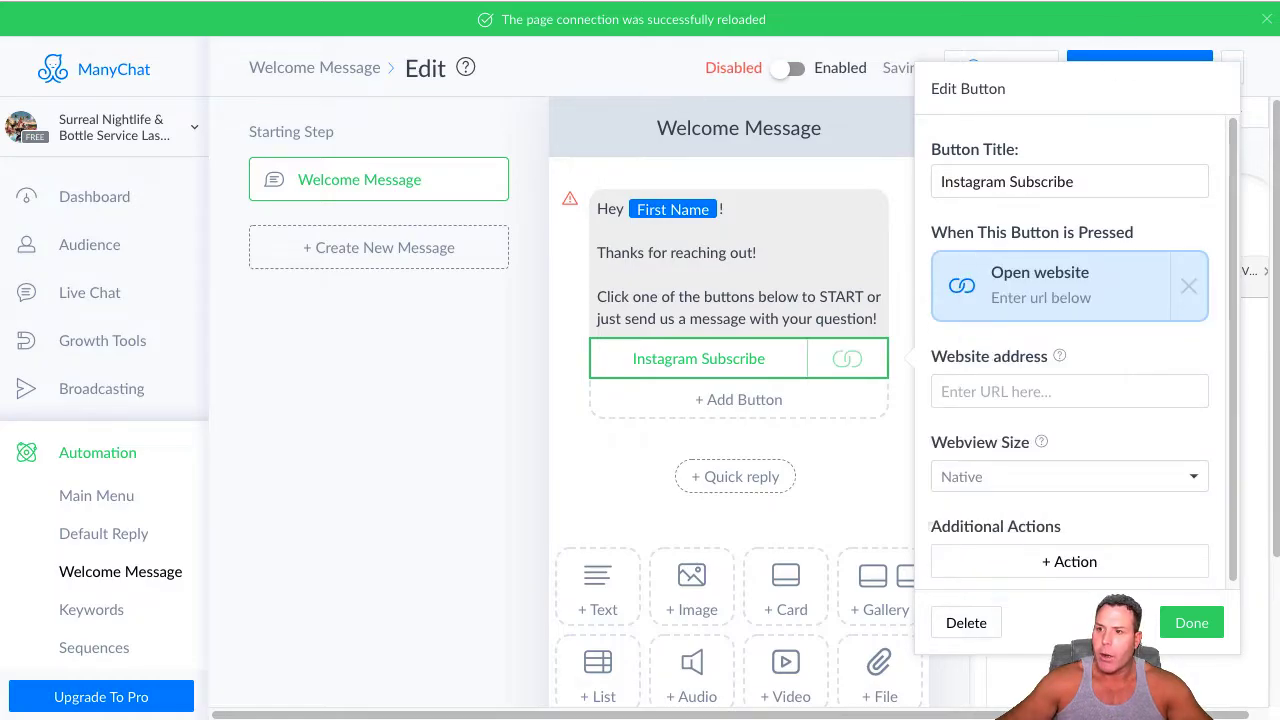
Go to the surrealevents Instagram profile in a new browser tab and copy its web address
key(ctrl+t)
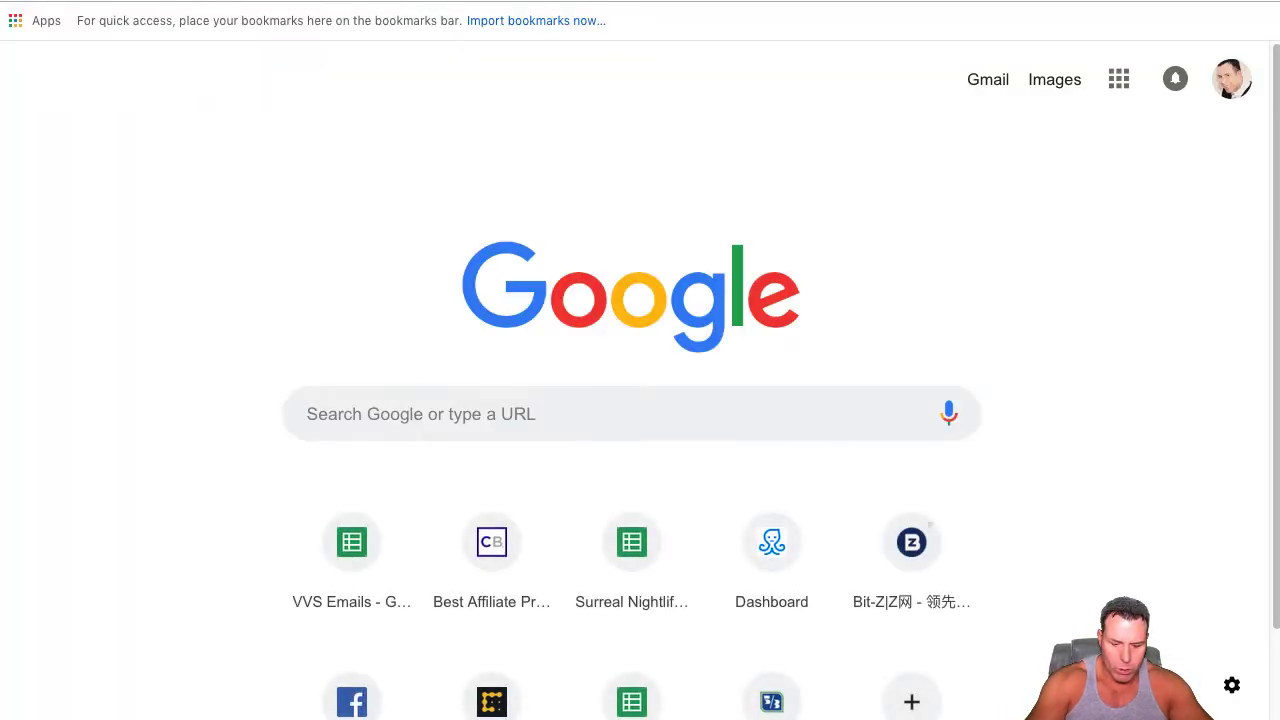
text(Ins)
key(BackSpace)
text(s)
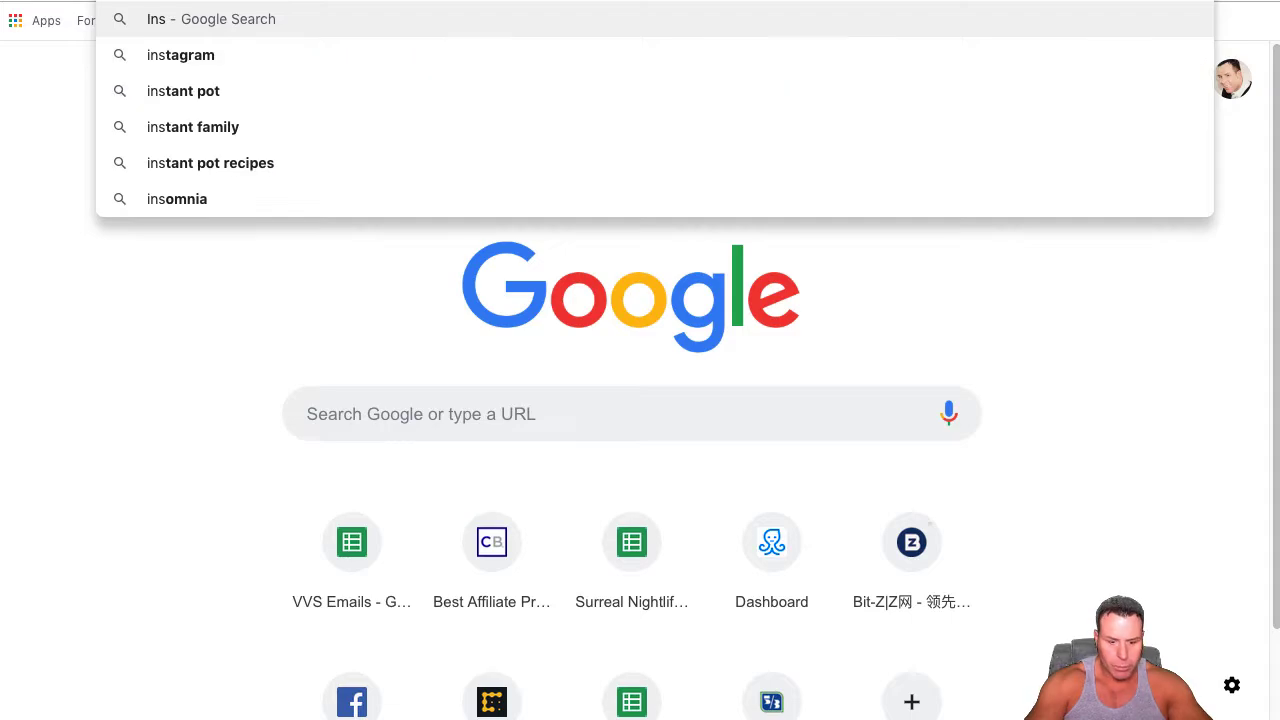
click(166, 55)
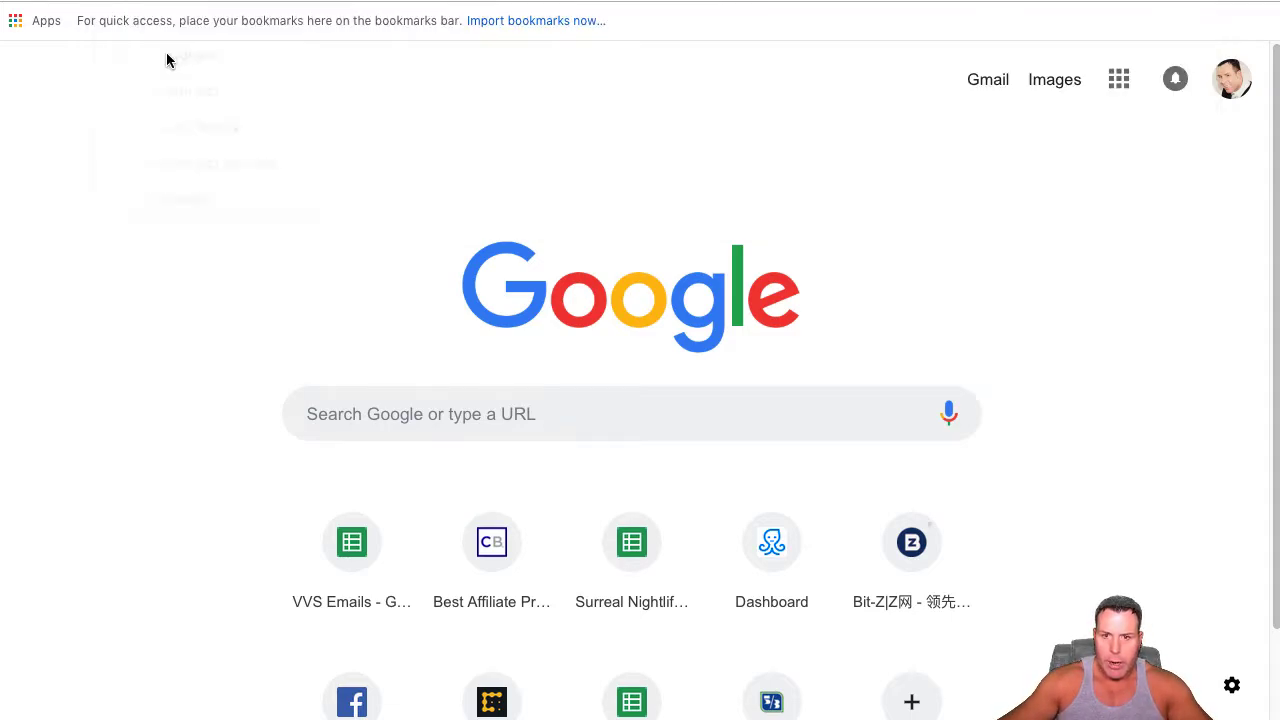
click(277, 244)
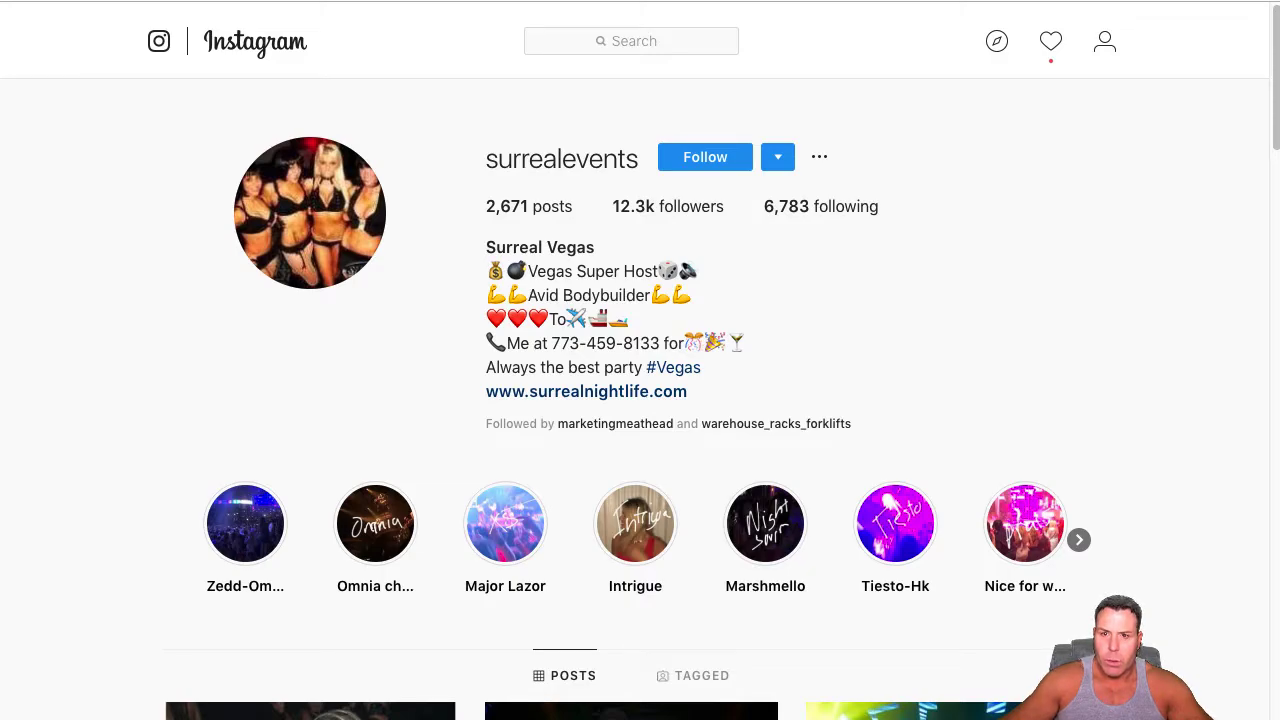
right_click(154, 2)
click(187, 97)
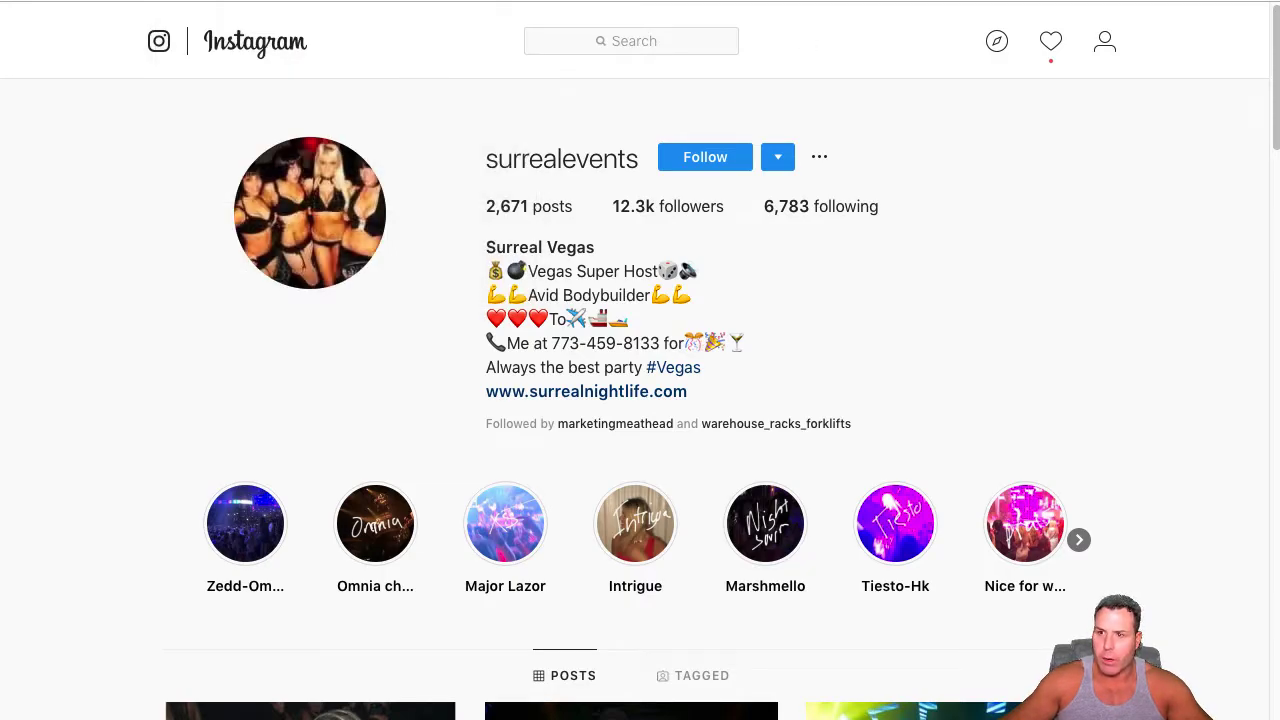
key(ctrl+Tab)
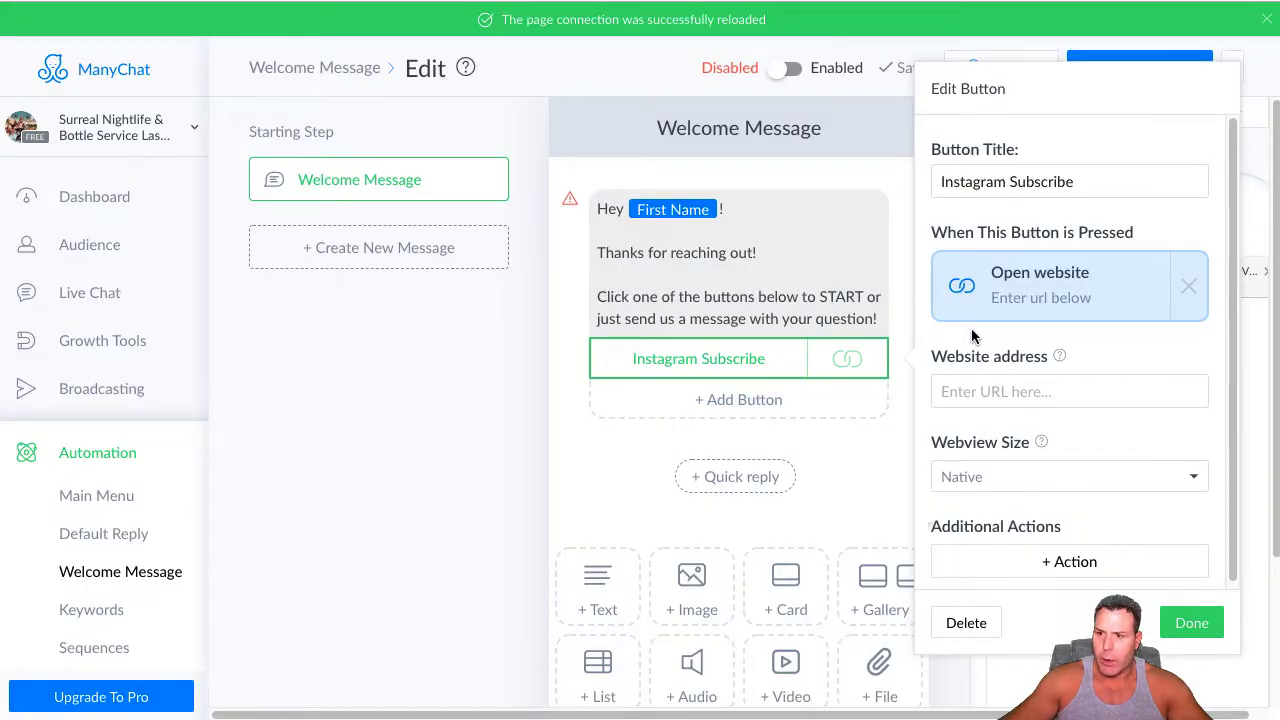
right_click(966, 392)
click(1010, 514)
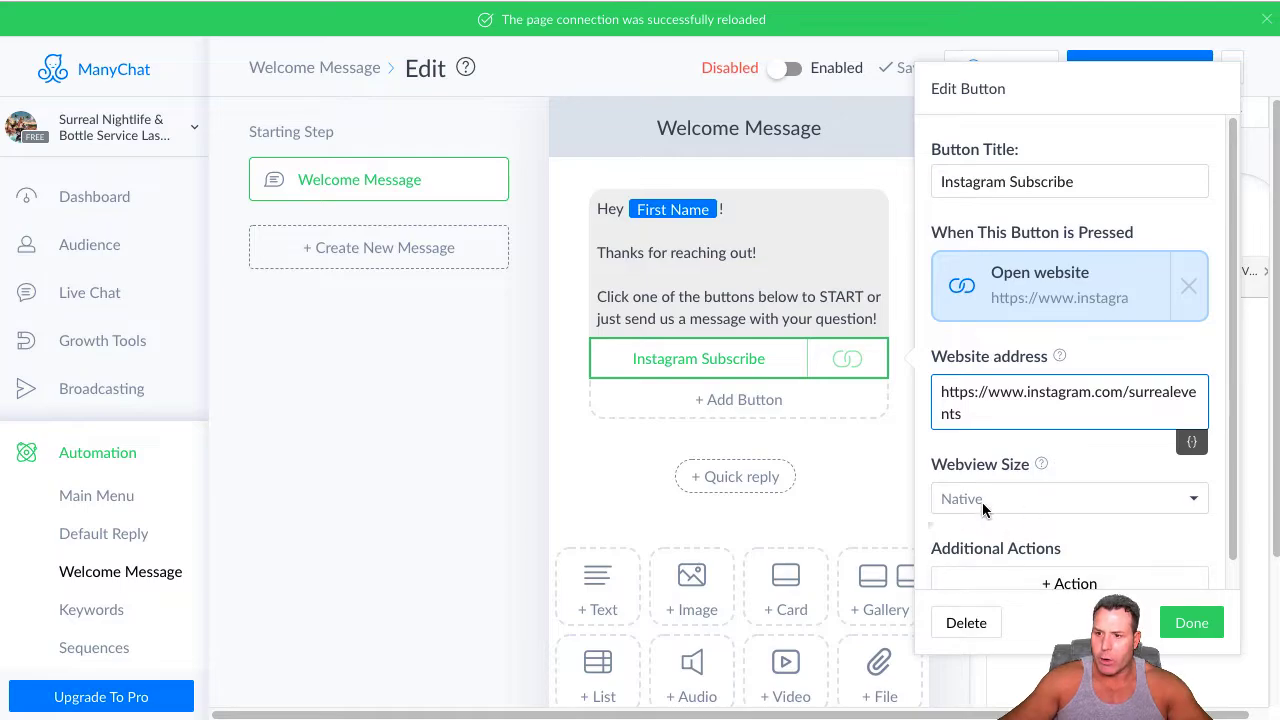
Review the webview size choices and the additional actions offered for the Instagram Subscribe button
click(1190, 500)
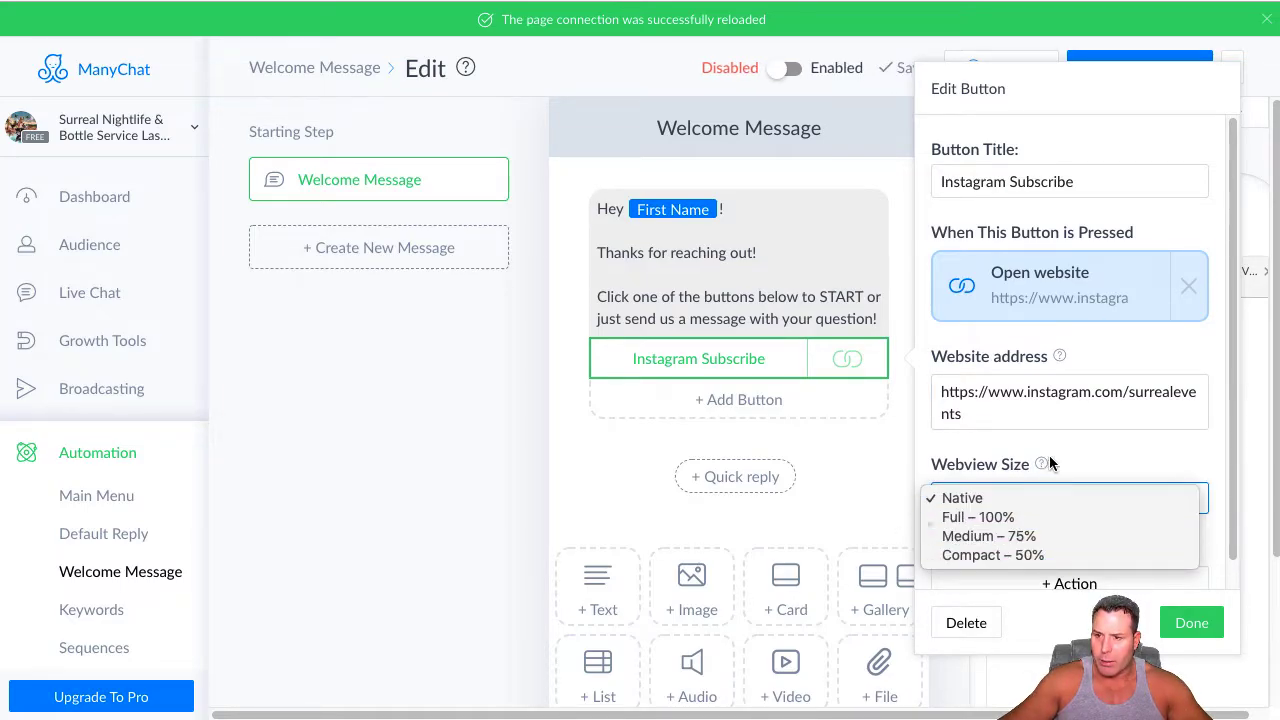
click(1097, 460)
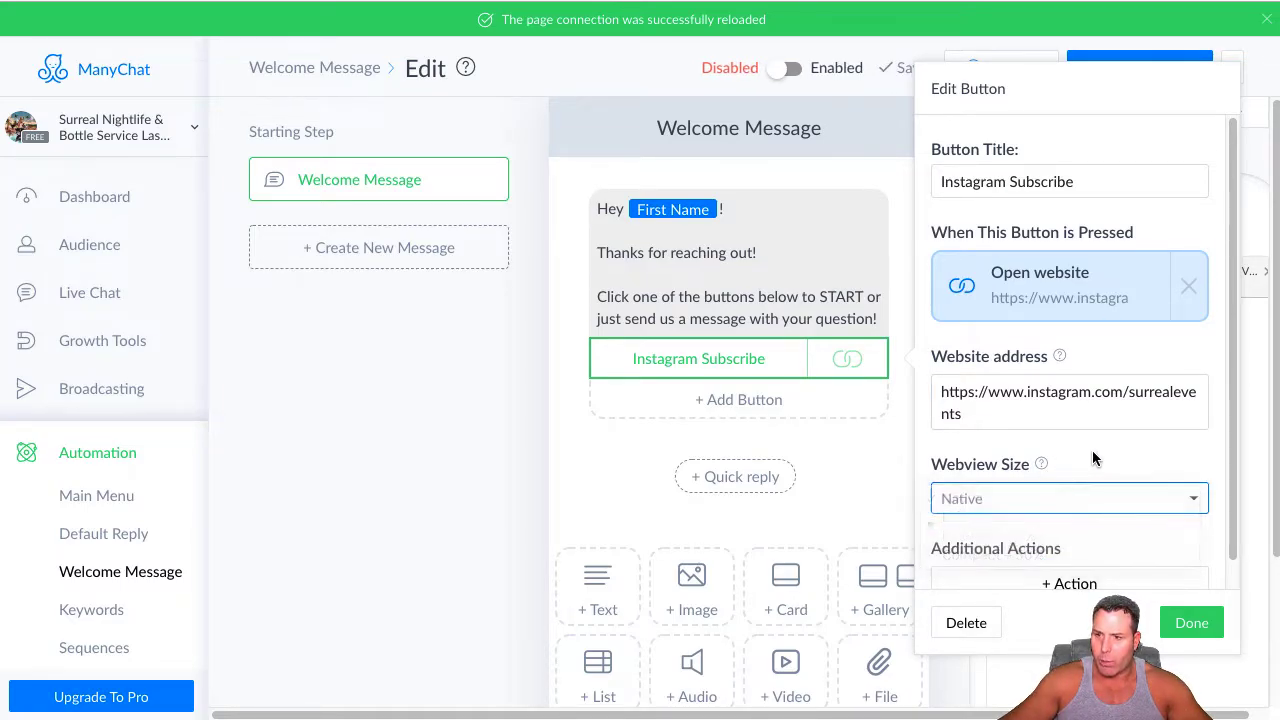
click(1069, 585)
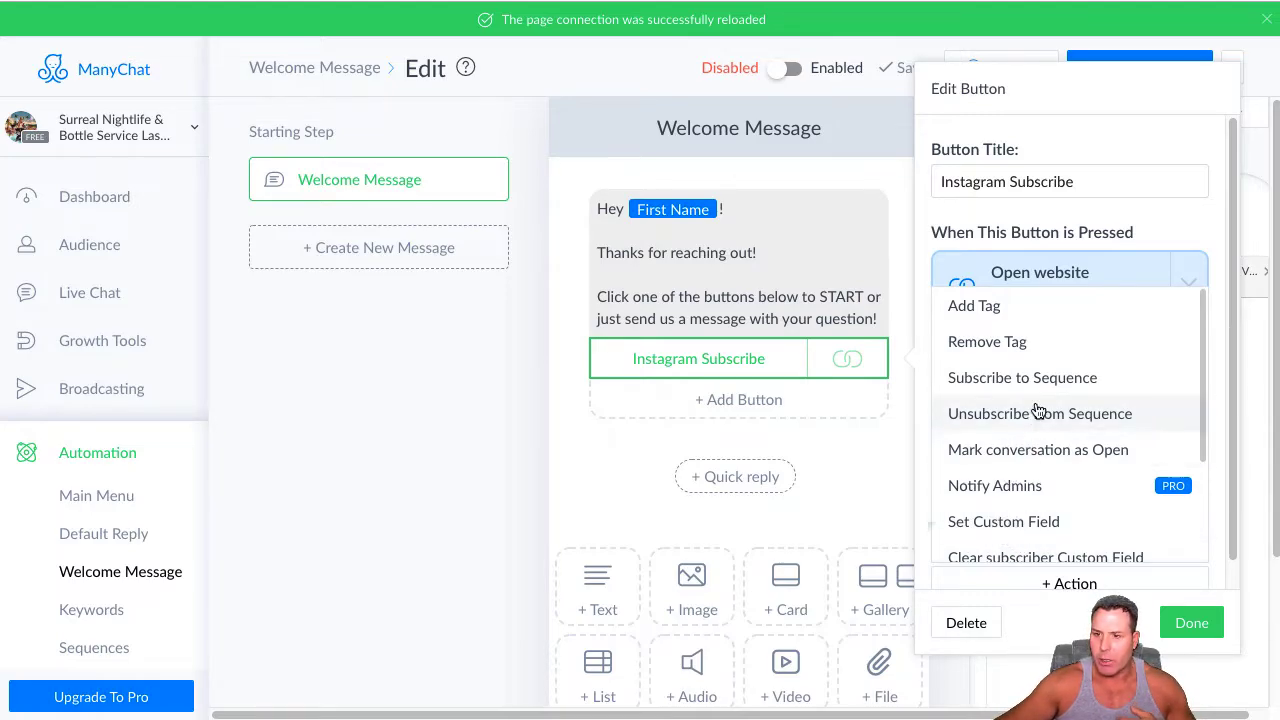
scroll(1042, 495, down, 1)
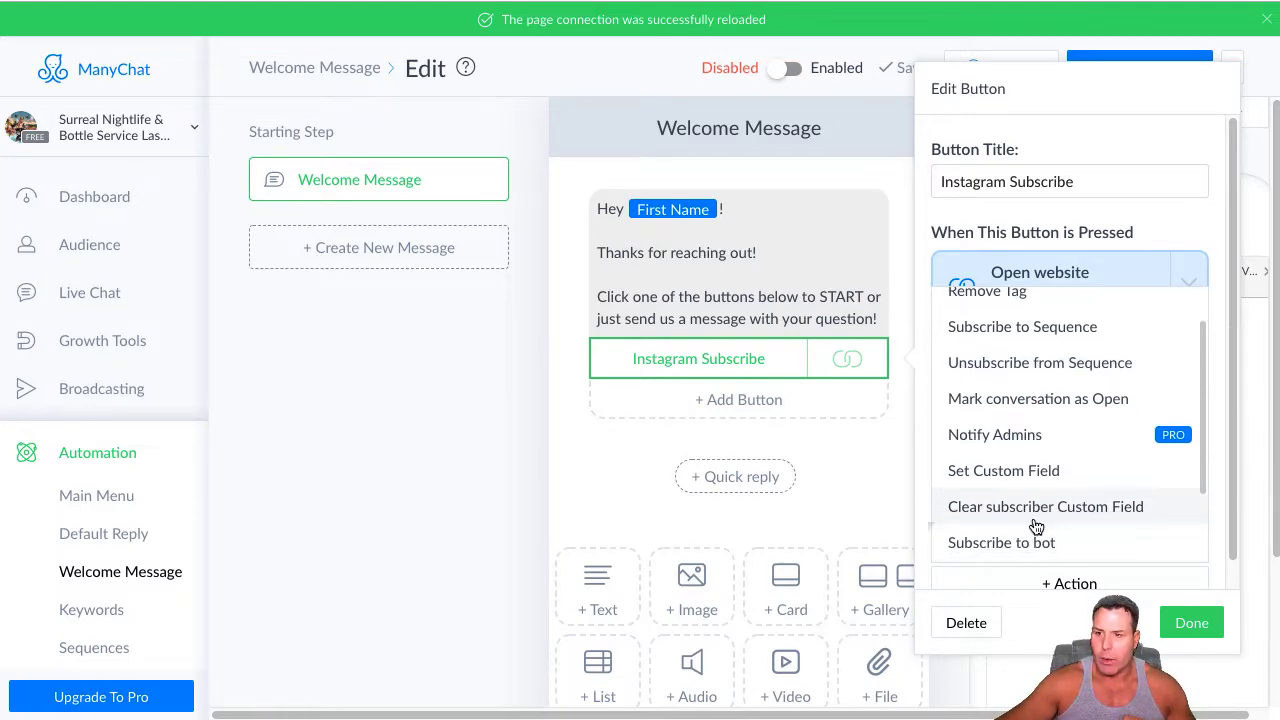
scroll(1042, 500, up, 1)
click(1140, 251)
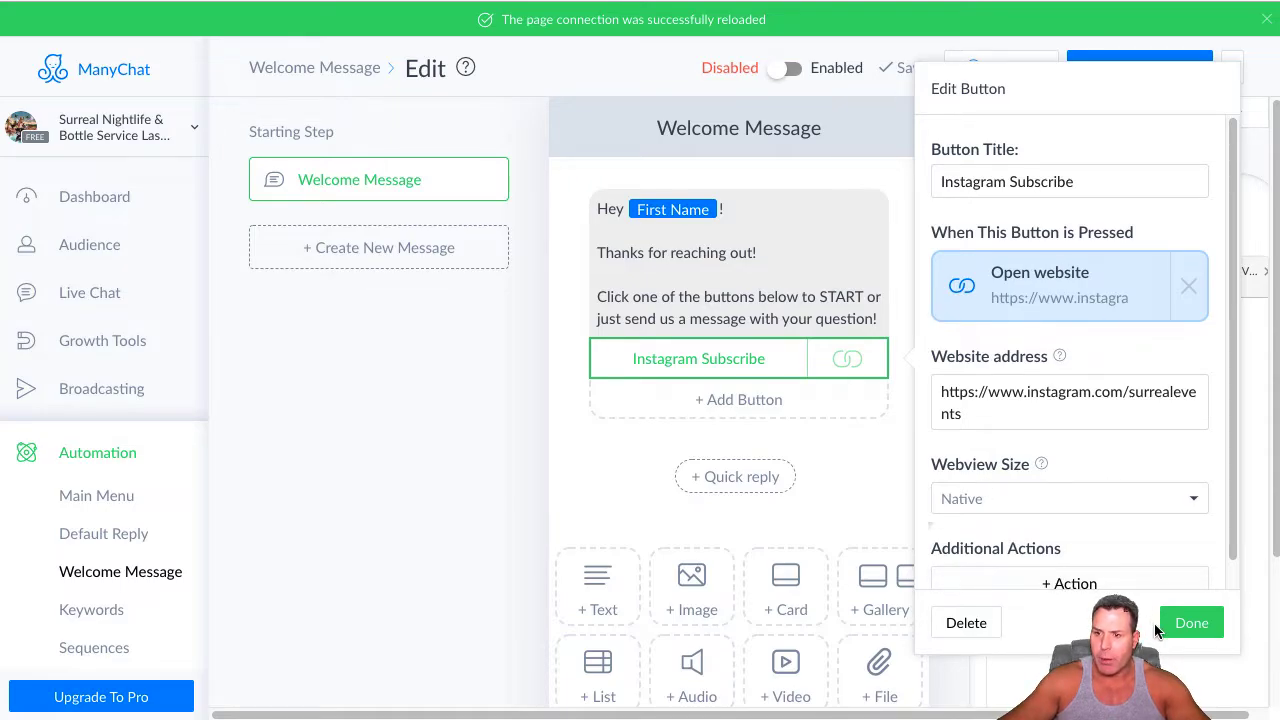
Save the Instagram Subscribe button and add a second button titled "Need a Quote?" that opens a website
click(1191, 622)
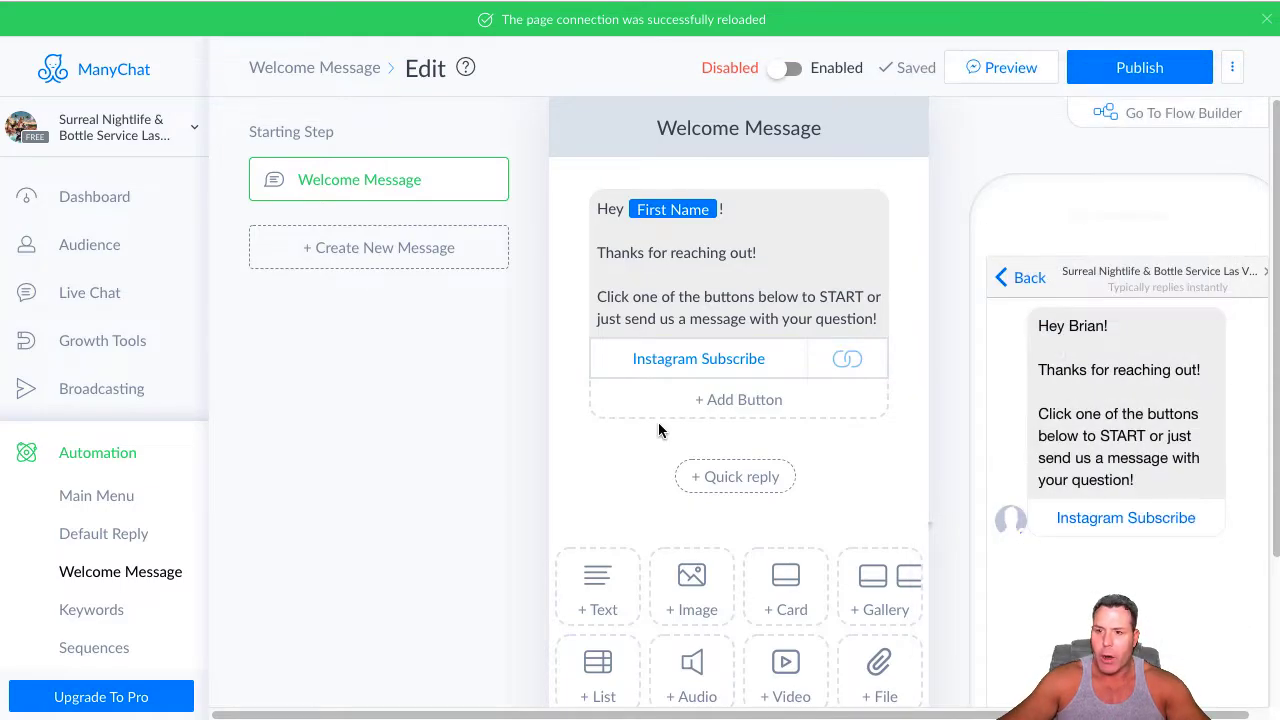
click(724, 402)
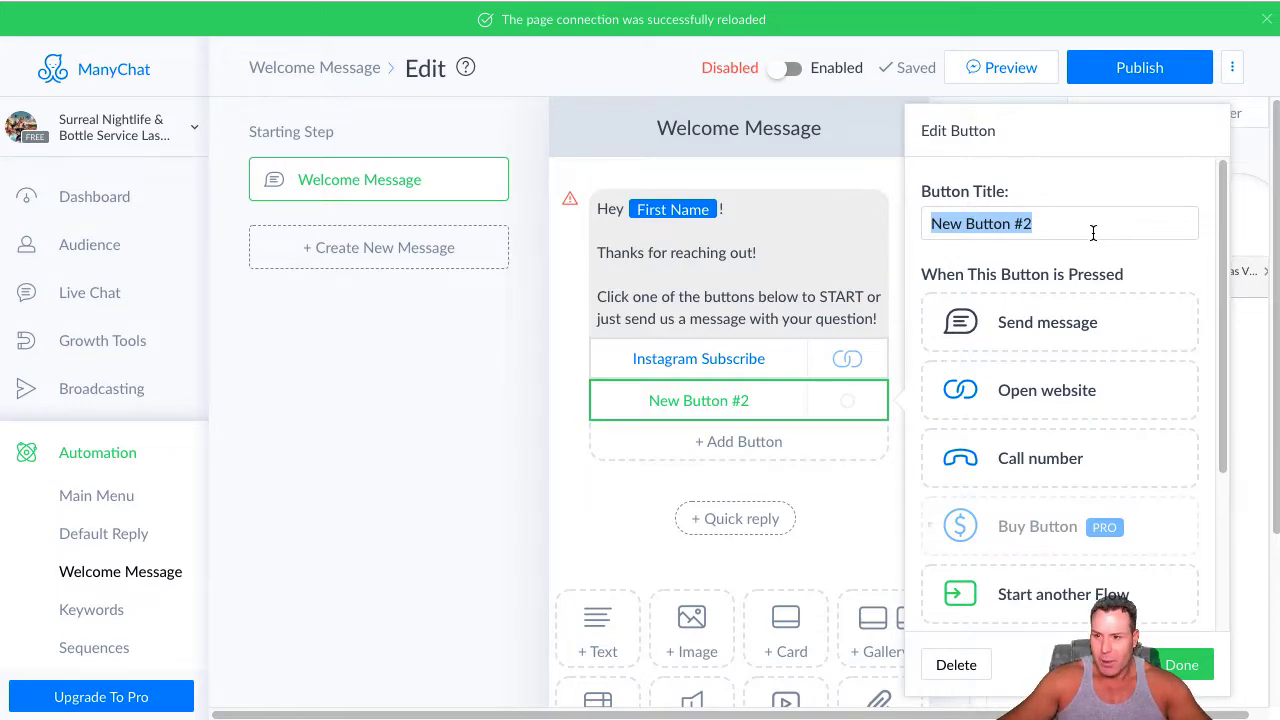
text(Neh)
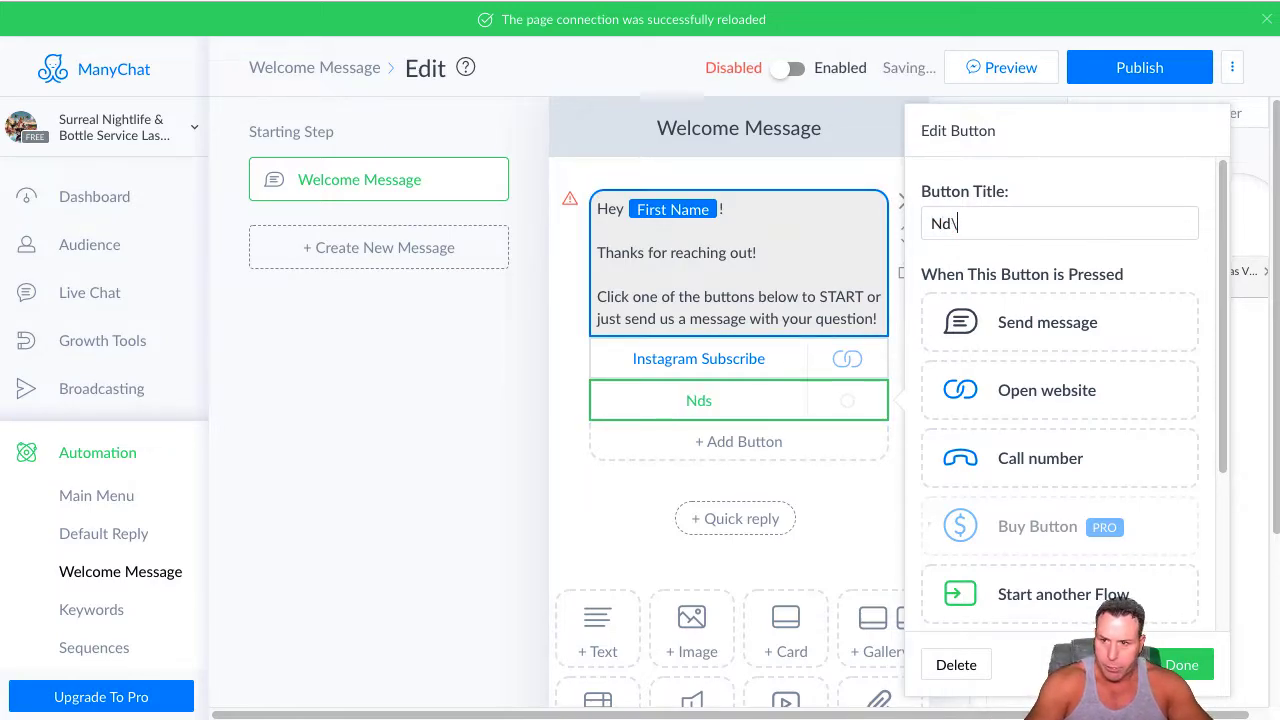
key(BackSpace)
key(BackSpace)
text(eed a )
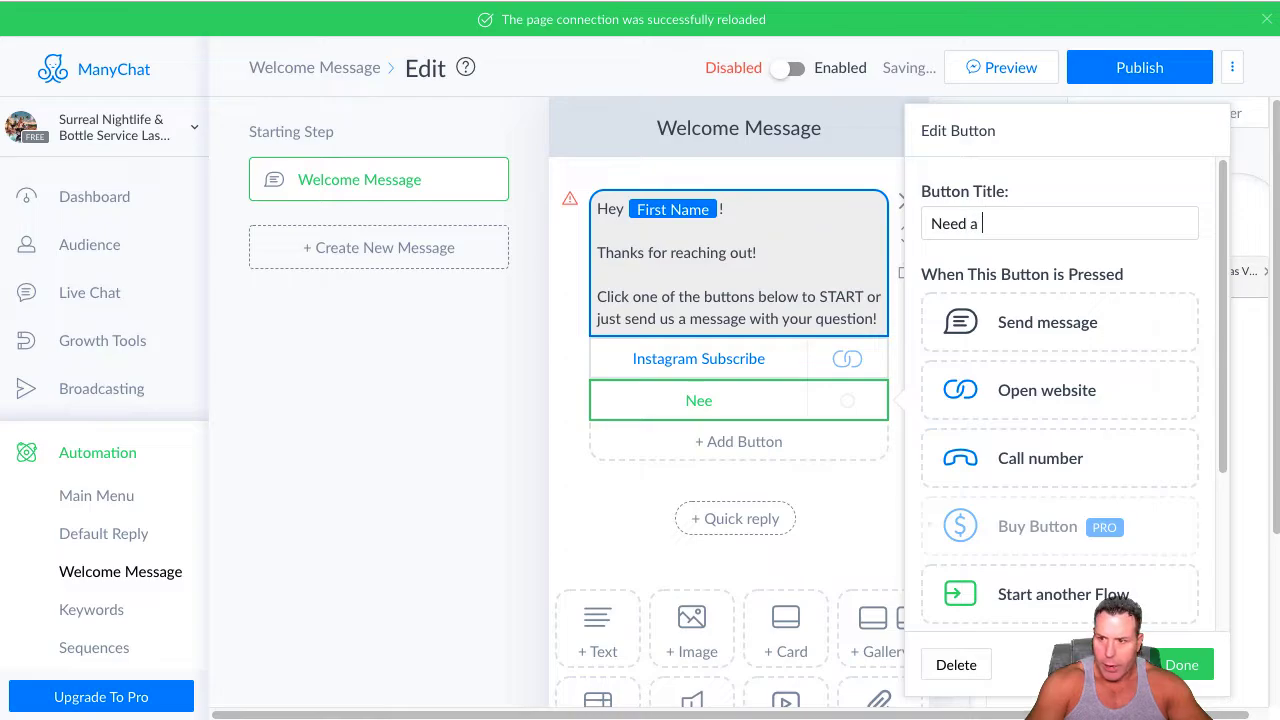
text(Quote?)
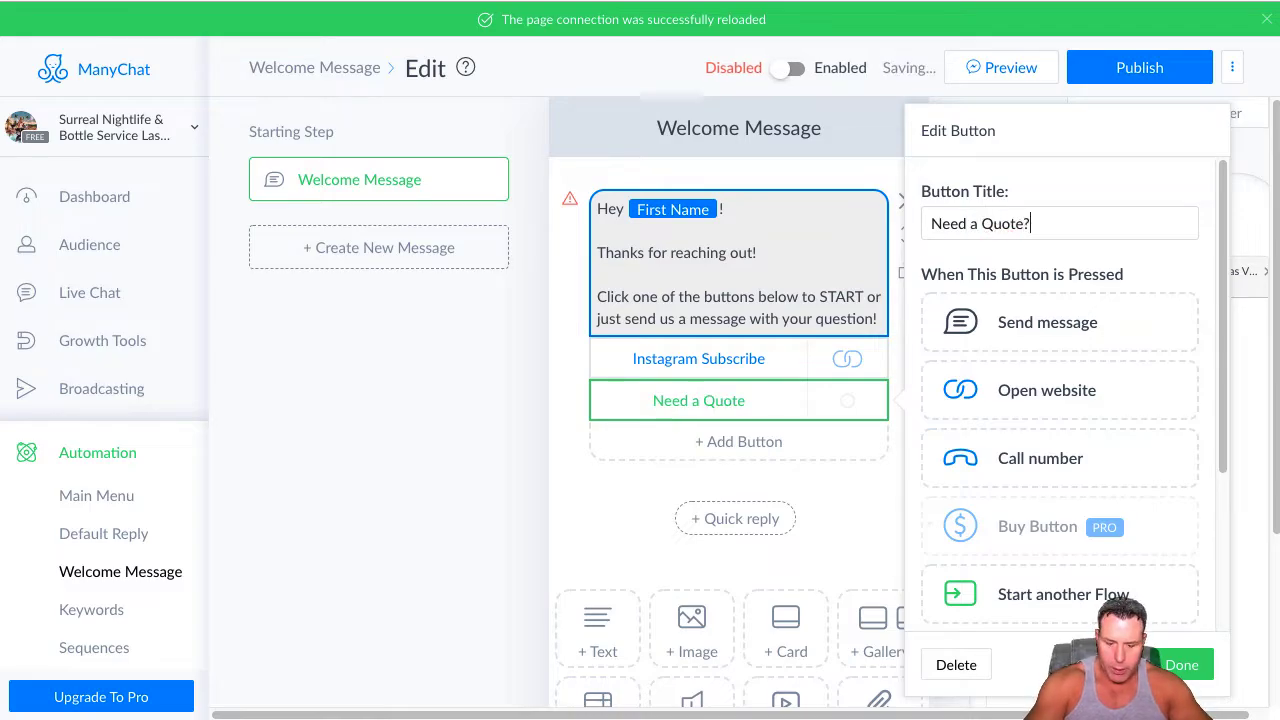
click(1010, 410)
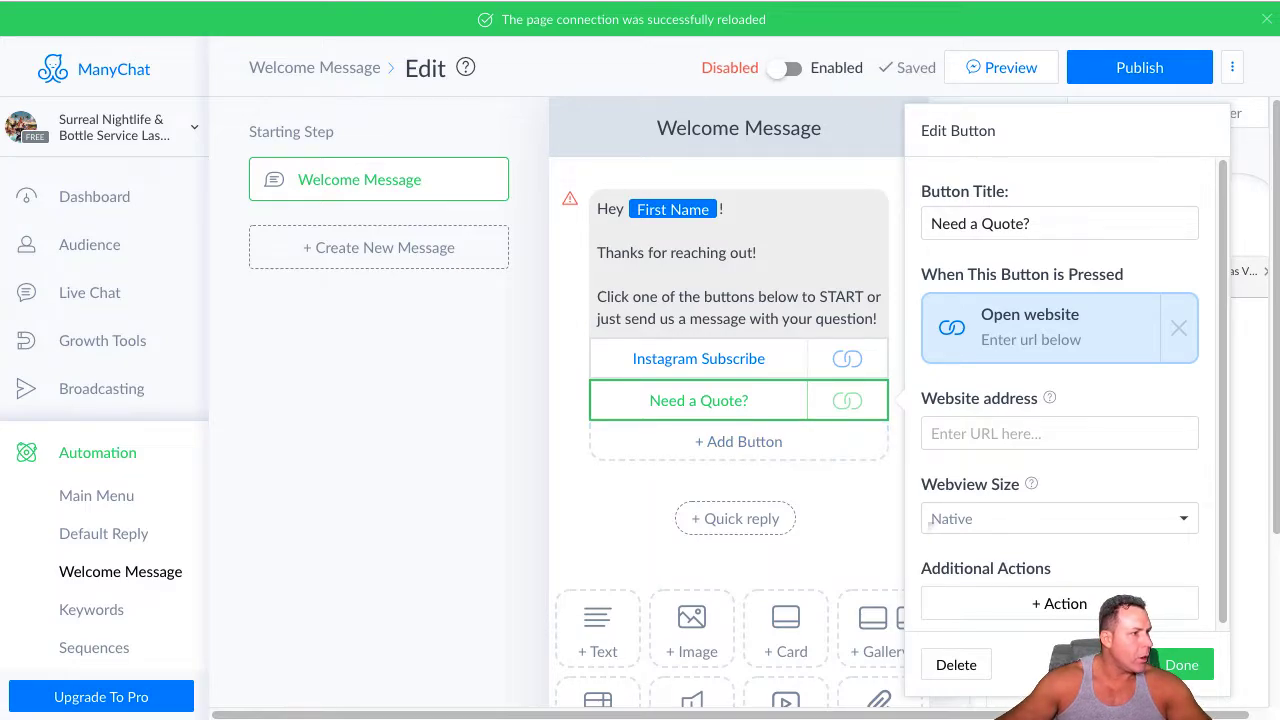
Paste the surrealnightlife.com/las-vegas/package_form.html link as the website address of the "Need a Quote?" button and save the button
right_click(968, 438)
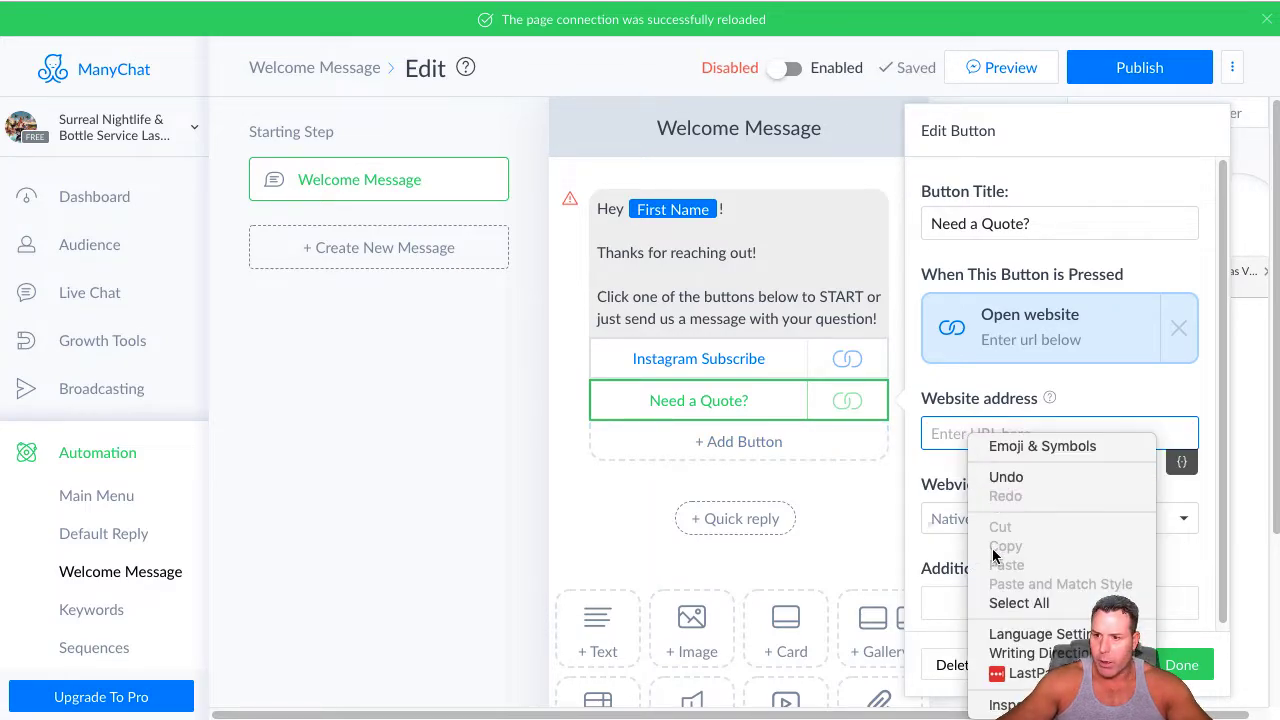
click(990, 446)
right_click(965, 438)
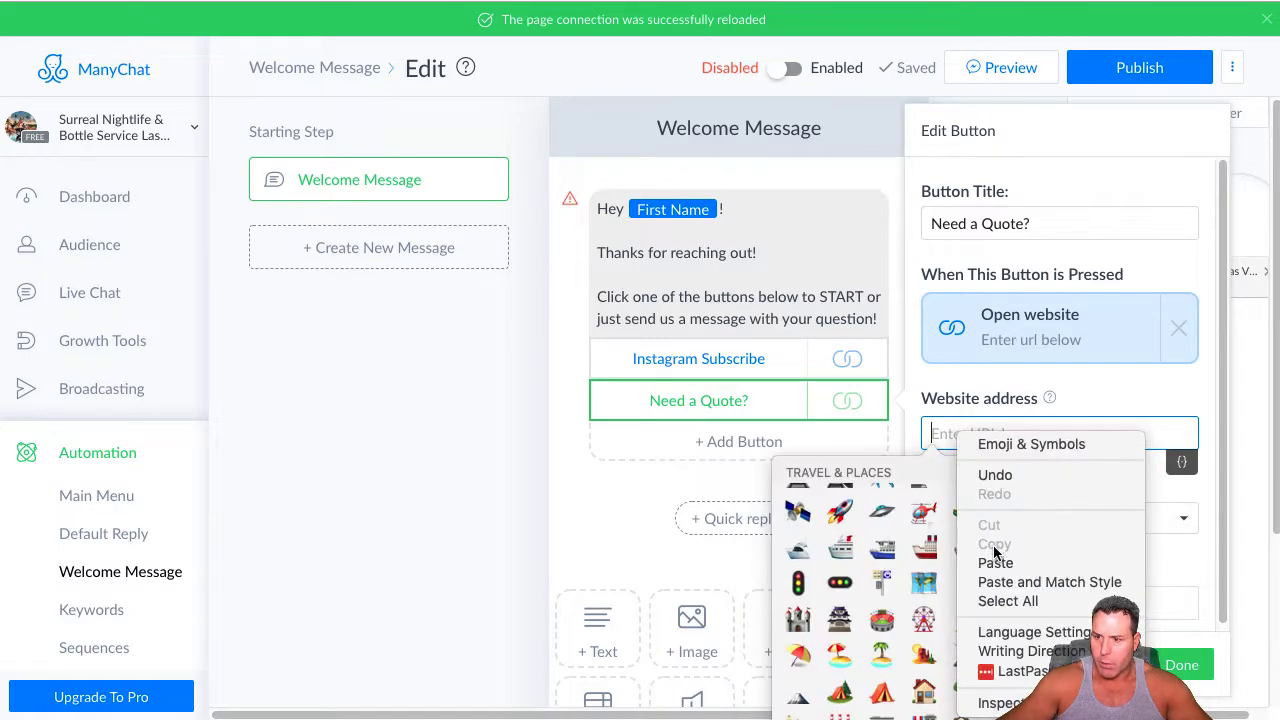
click(1000, 562)
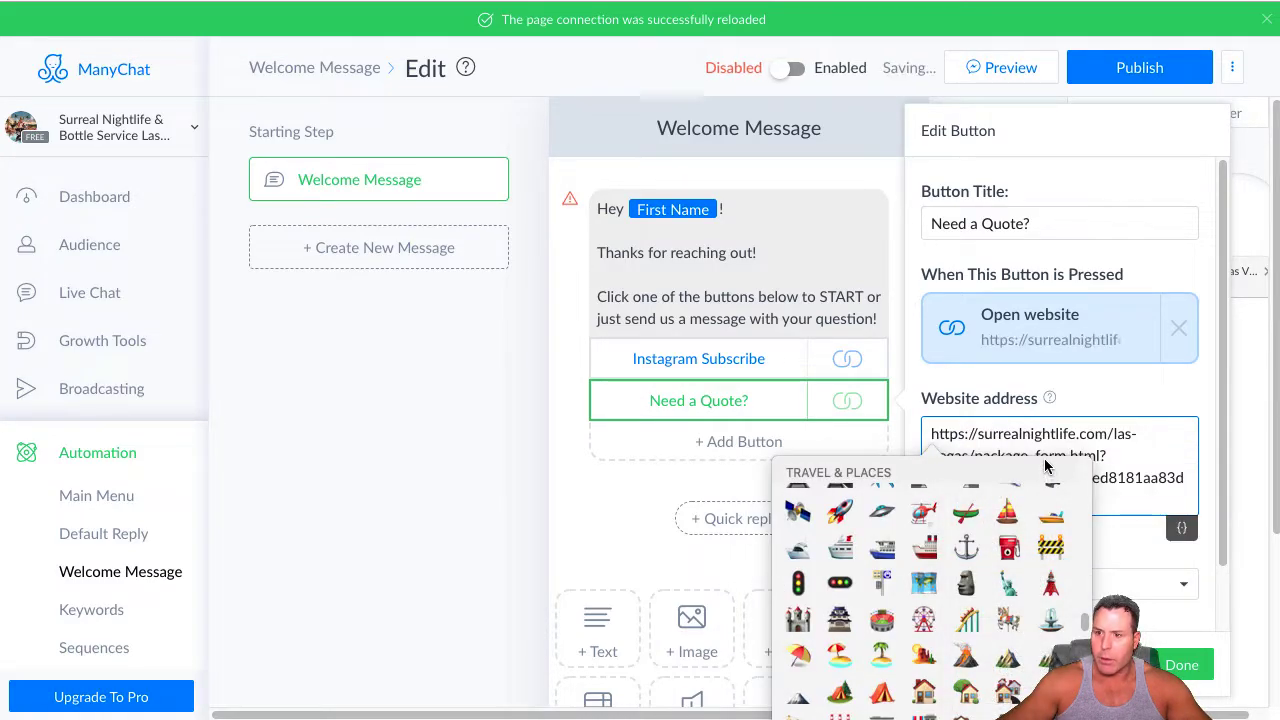
click(1120, 503)
click(1188, 665)
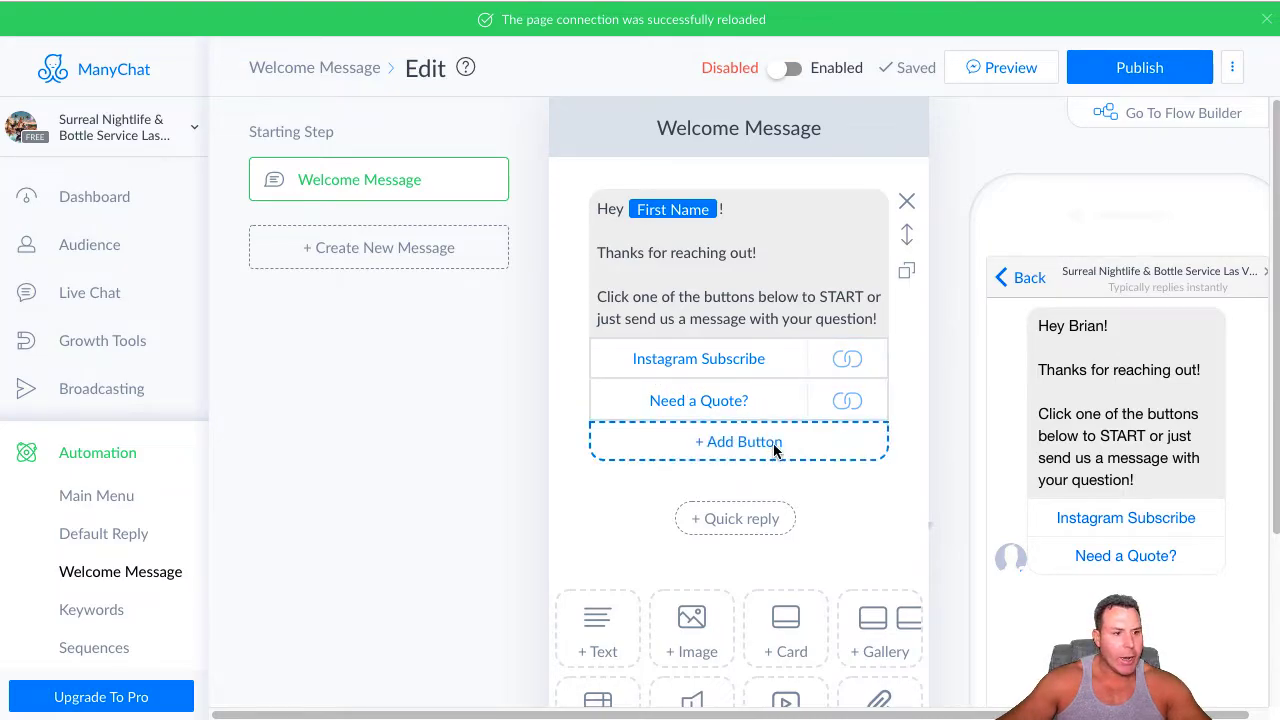
Add a third button to the welcome text, titled "Want Some FREEBIES?", and set it to send a message
click(743, 443)
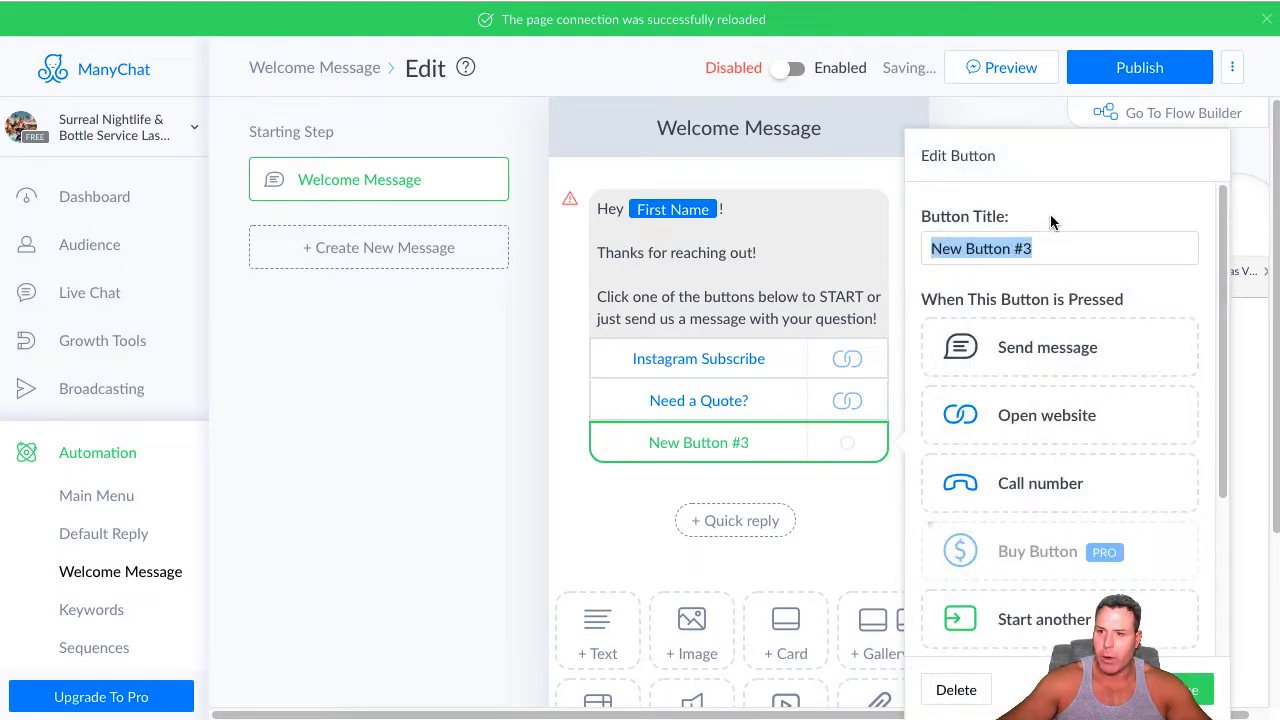
drag(1060, 249, 912, 256)
key(BackSpace)
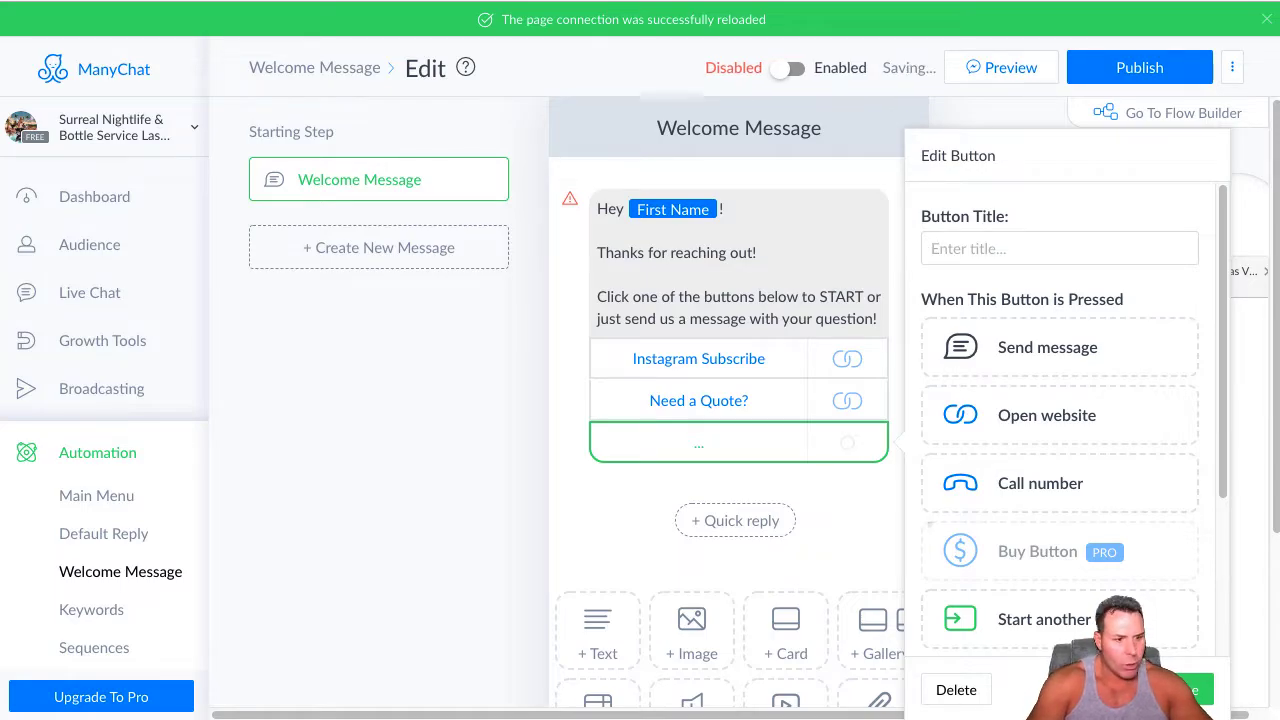
text(Waht)
key(BackSpace)
key(BackSpace)
key(BackSpace)
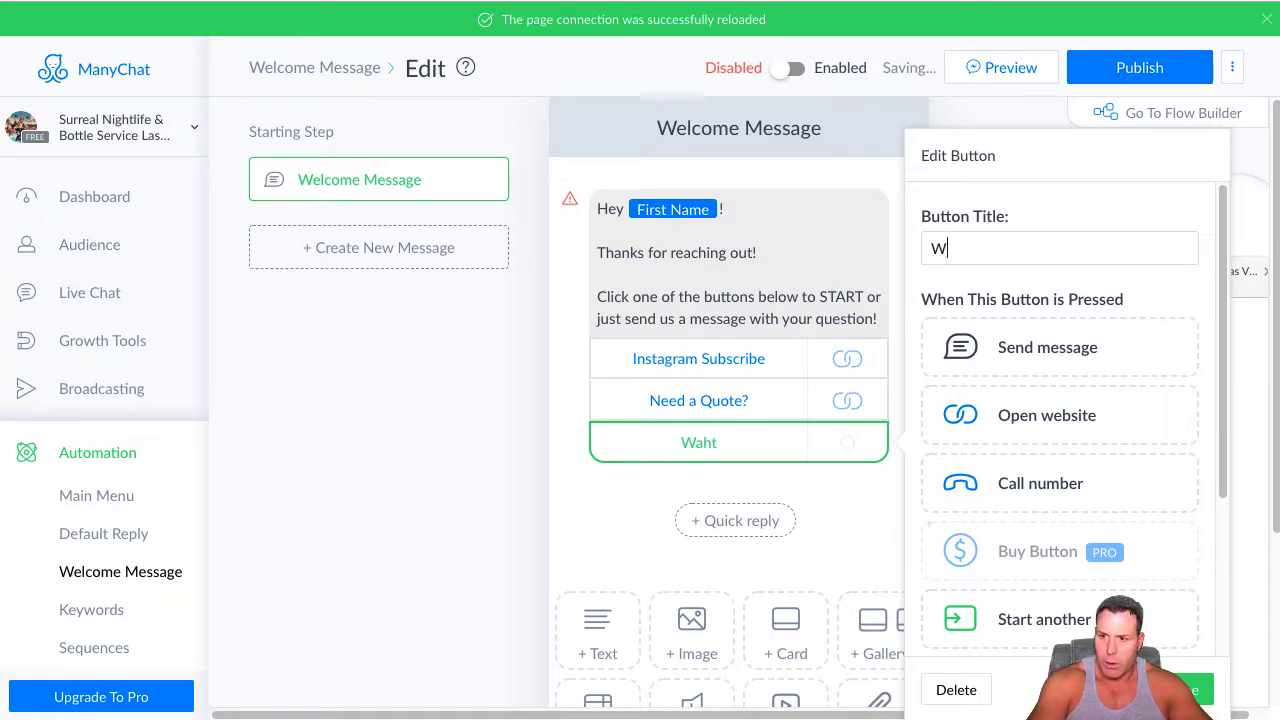
text(ha)
text(ant)
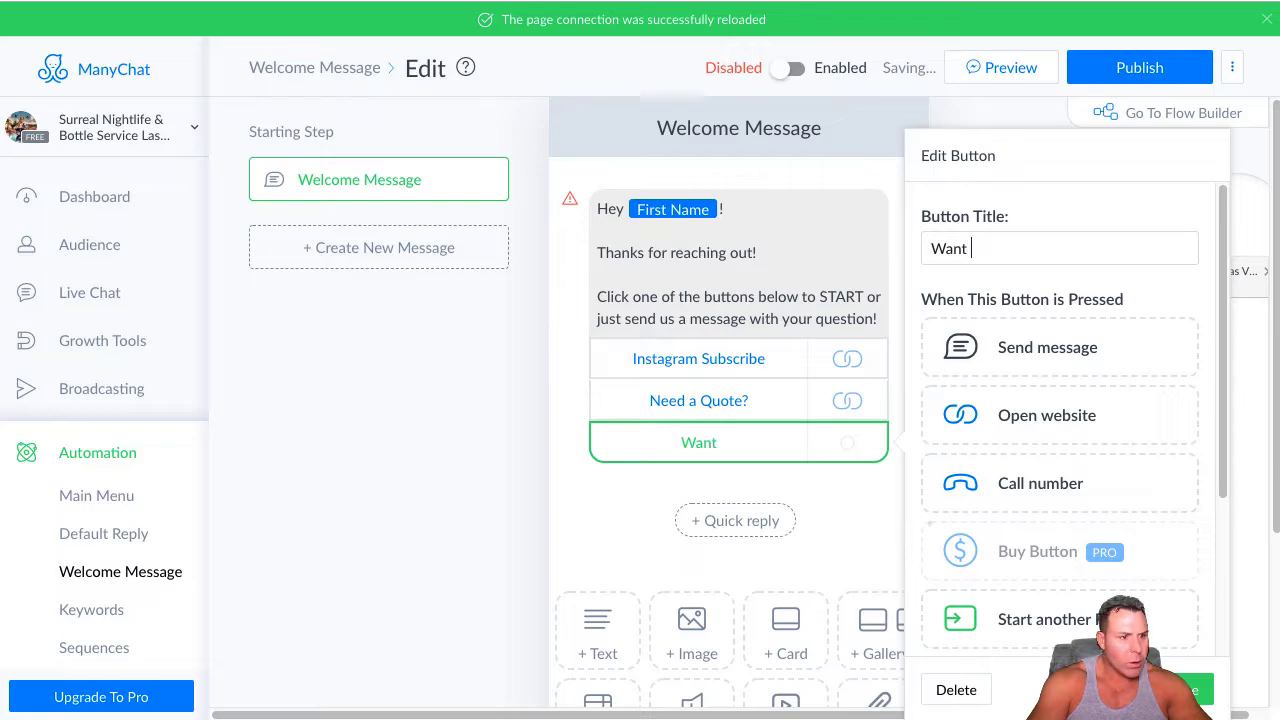
text( sd)
key(BackSpace)
text(S)
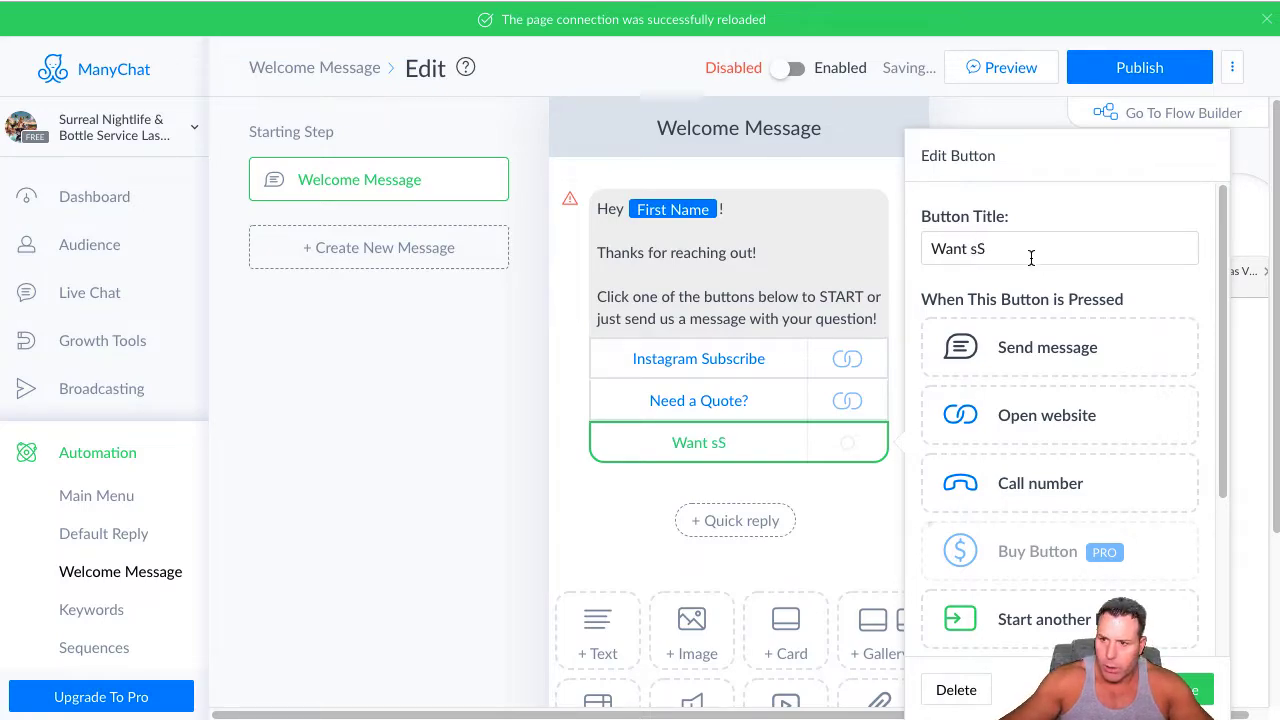
key(BackSpace)
key(BackSpace)
text(S)
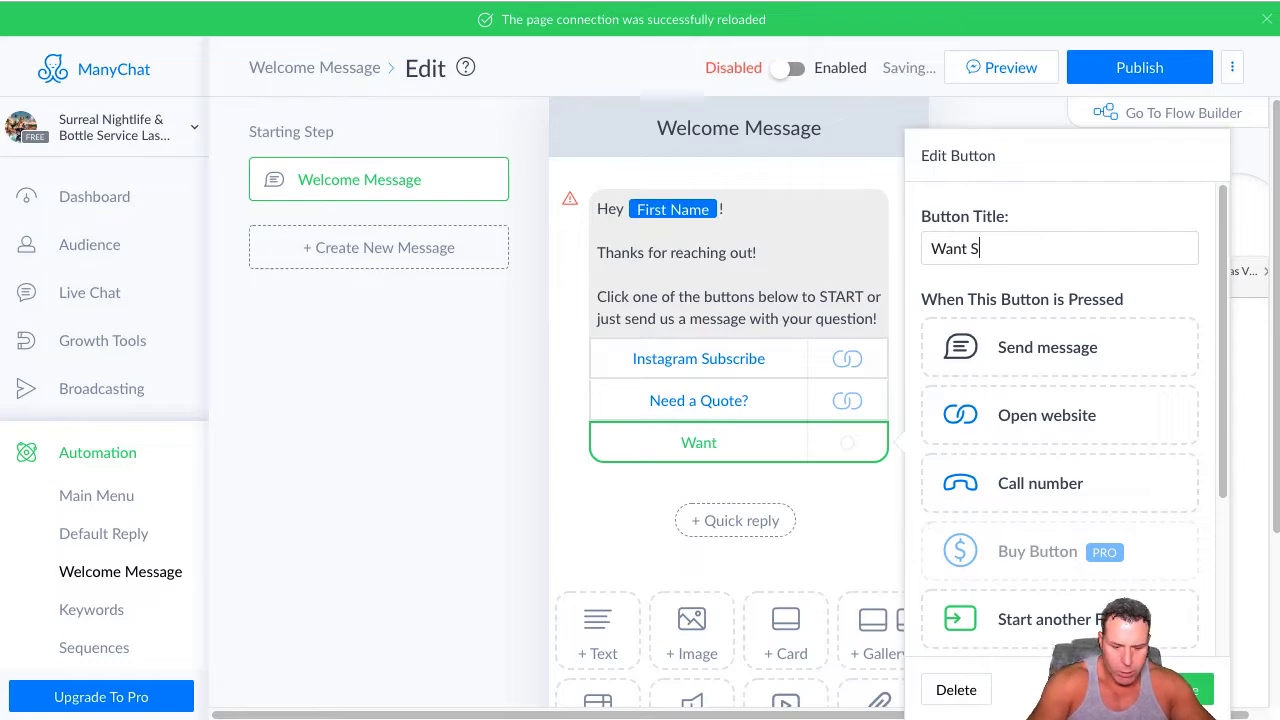
text(ON)
key(BackSpace)
key(BackSpace)
text(ome)
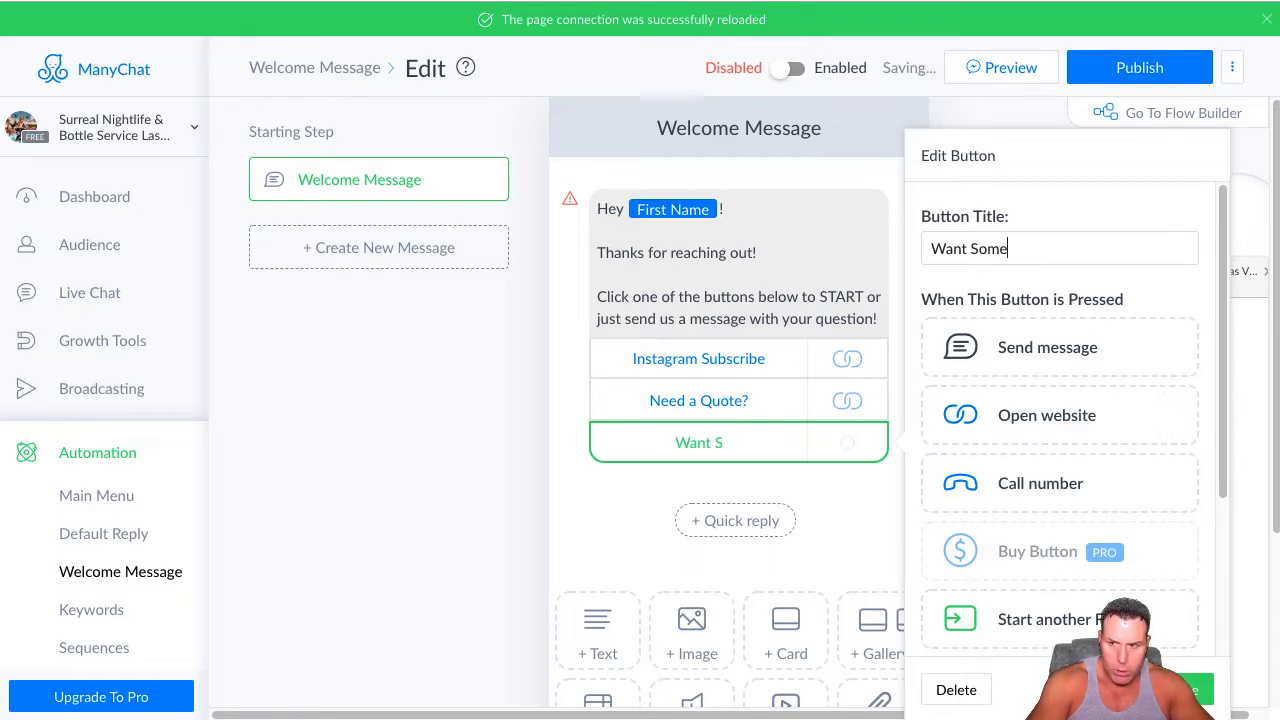
text( FREE)
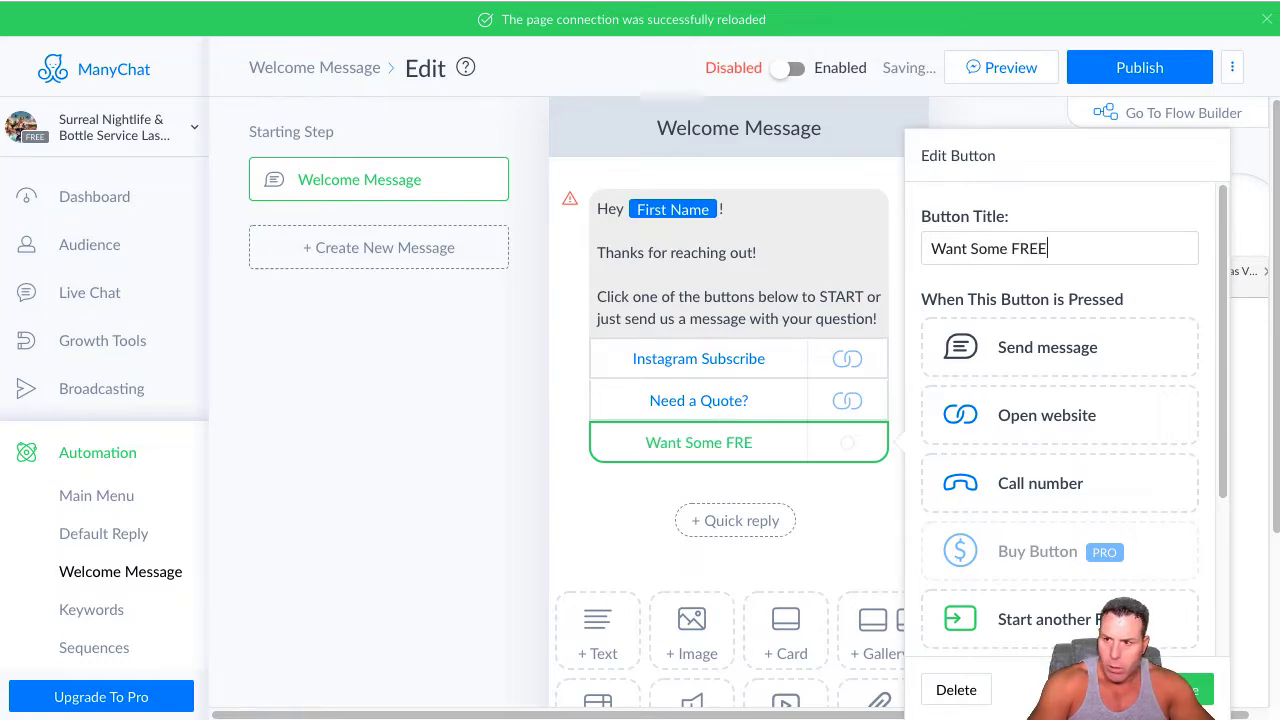
text(D)
key(BackSpace)
text(BID)
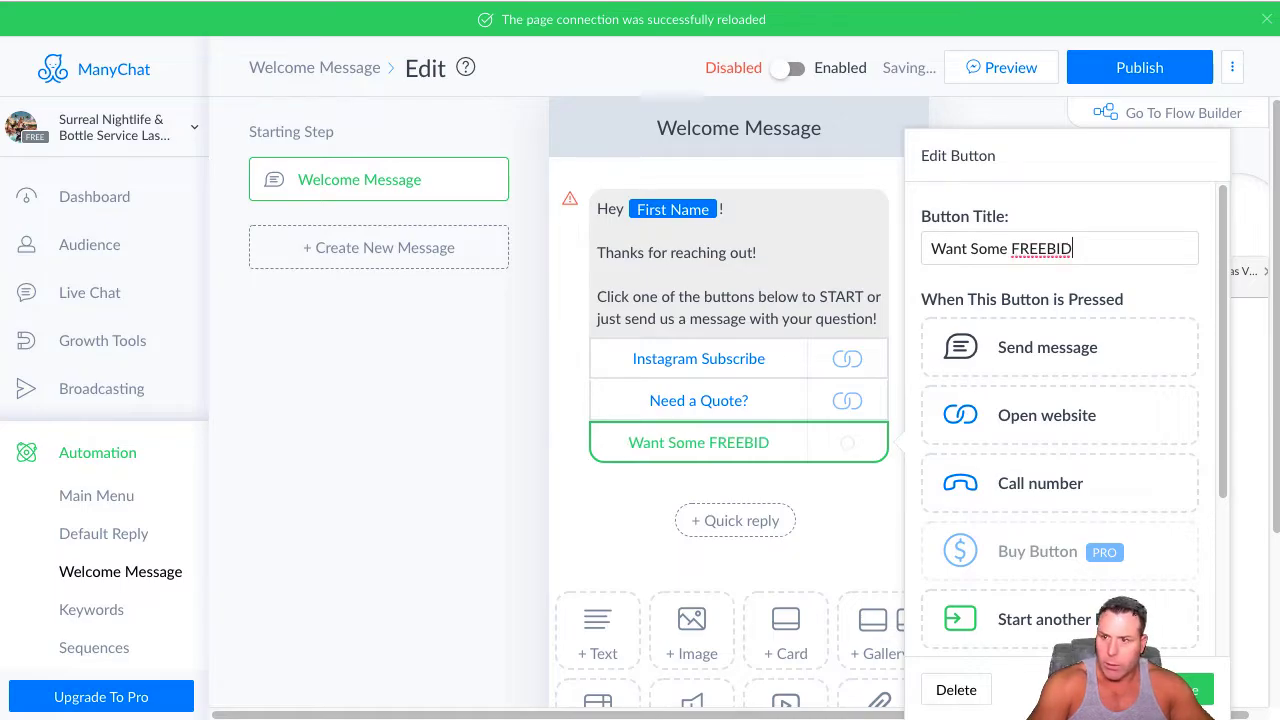
key(BackSpace)
text(S)
key(BackSpace)
text(ES)
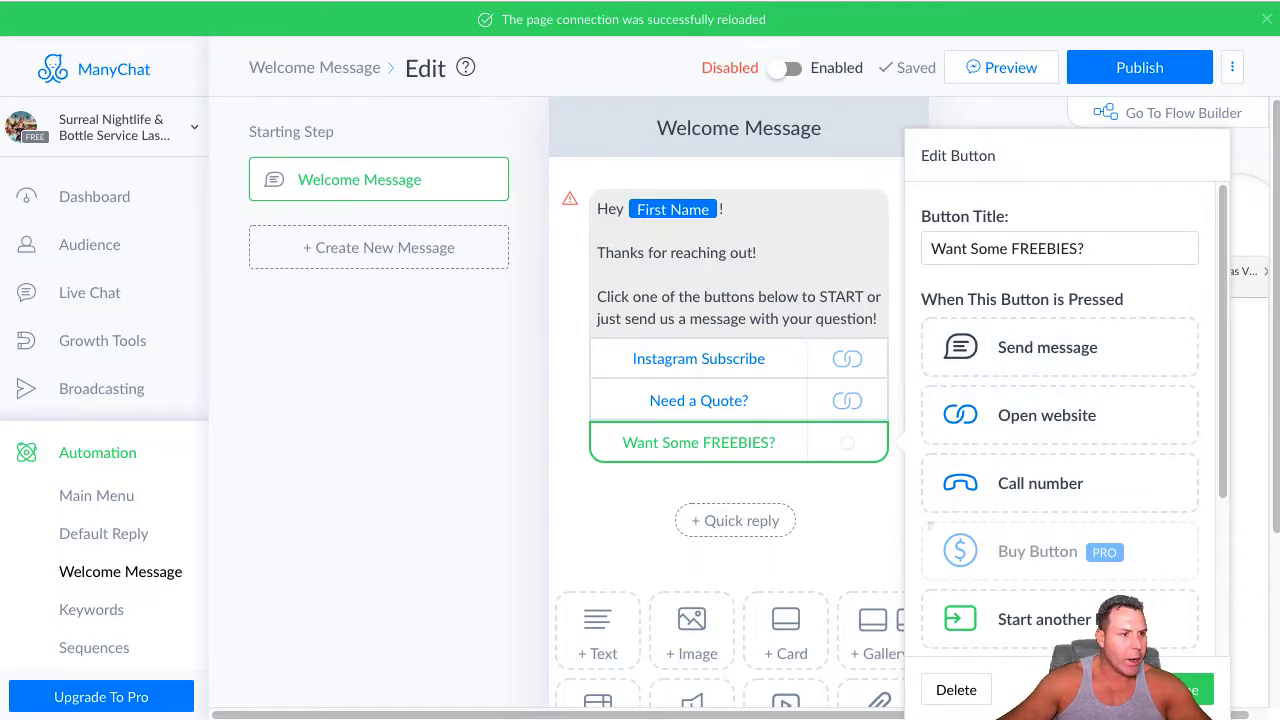
click(1045, 355)
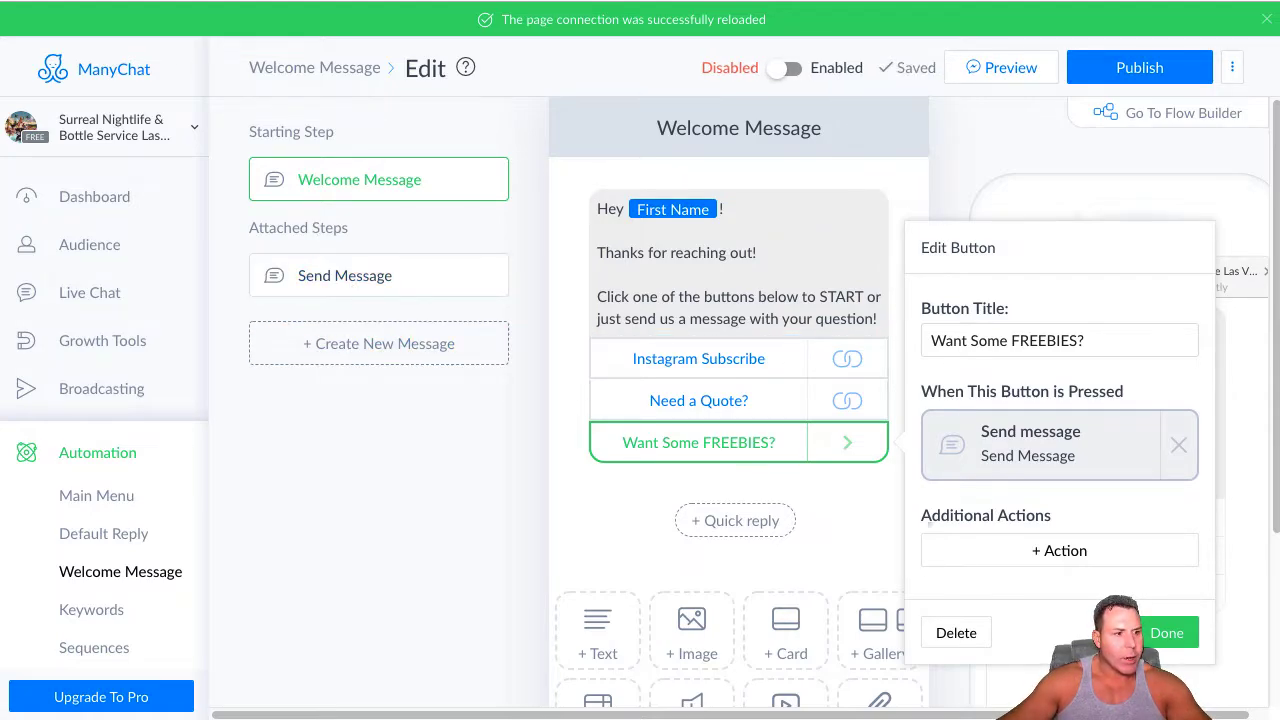
Open the attached Send Message step and paste the text "Click the button below to grab our FREE Las Vegas NightClub Guide!!!"
click(338, 282)
click(663, 225)
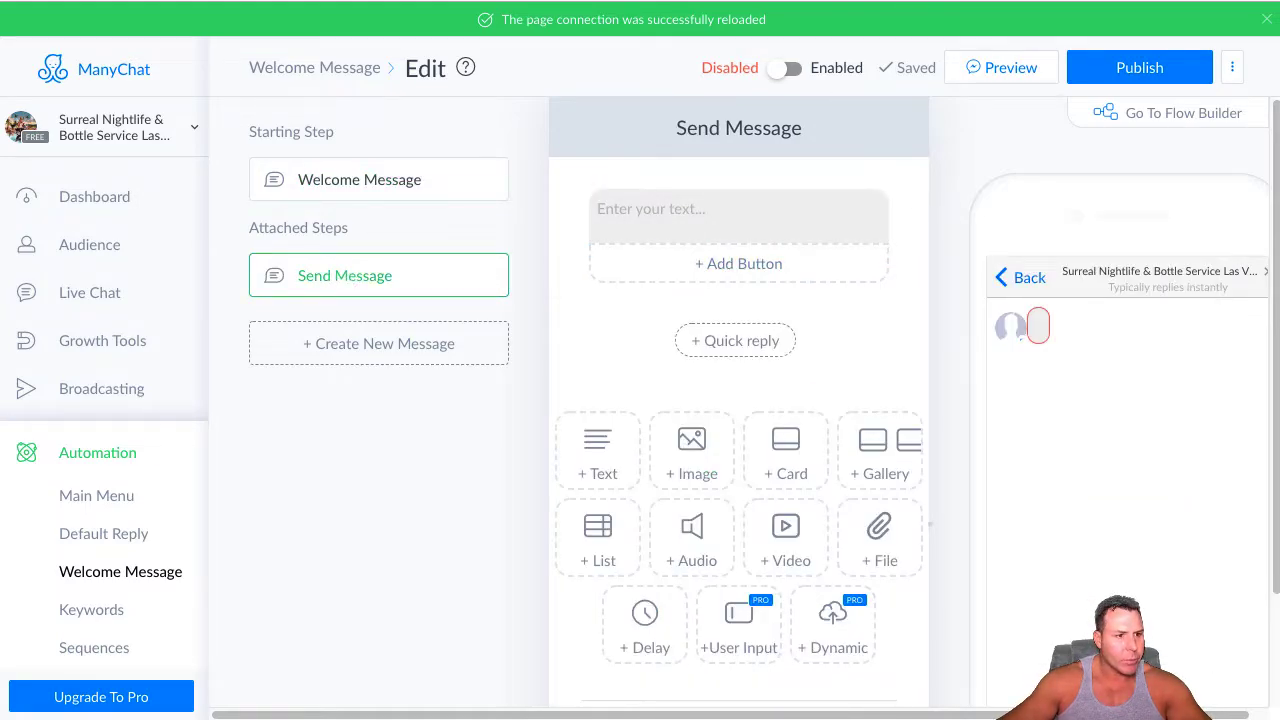
click(686, 211)
right_click(688, 210)
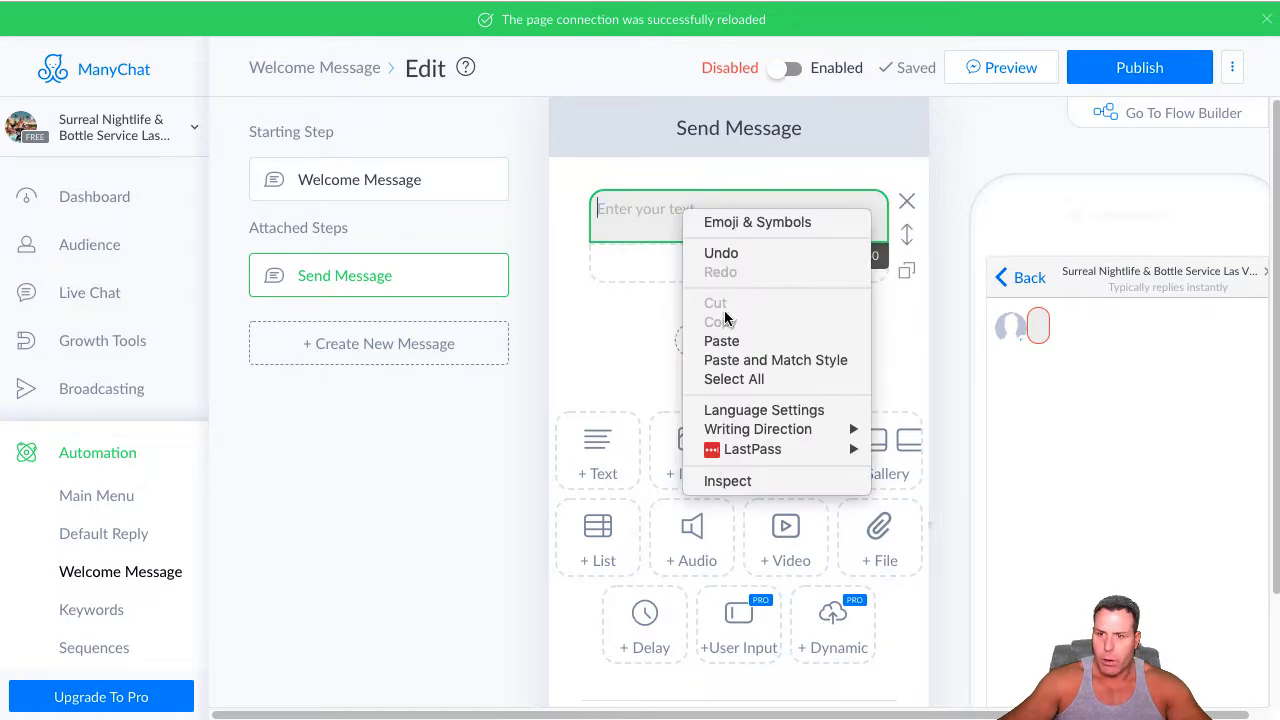
click(714, 337)
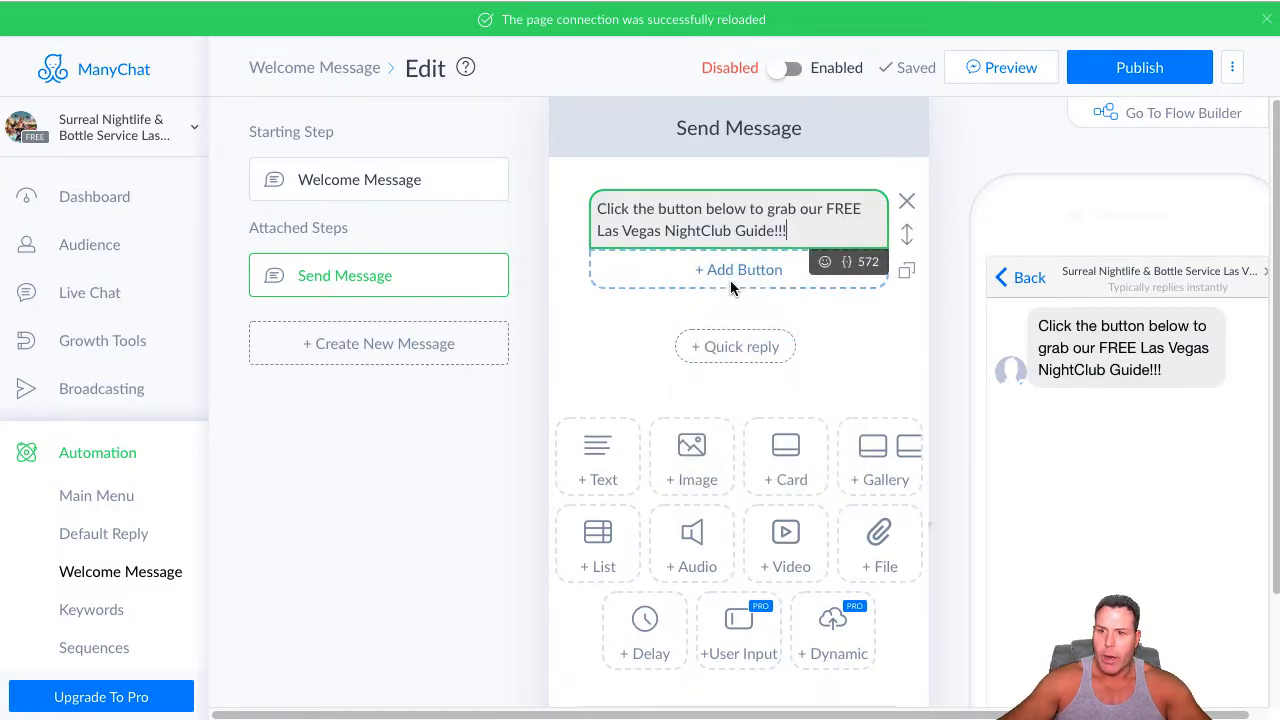
Add a button titled "Get it Now!" under the NightClub Guide text
click(733, 277)
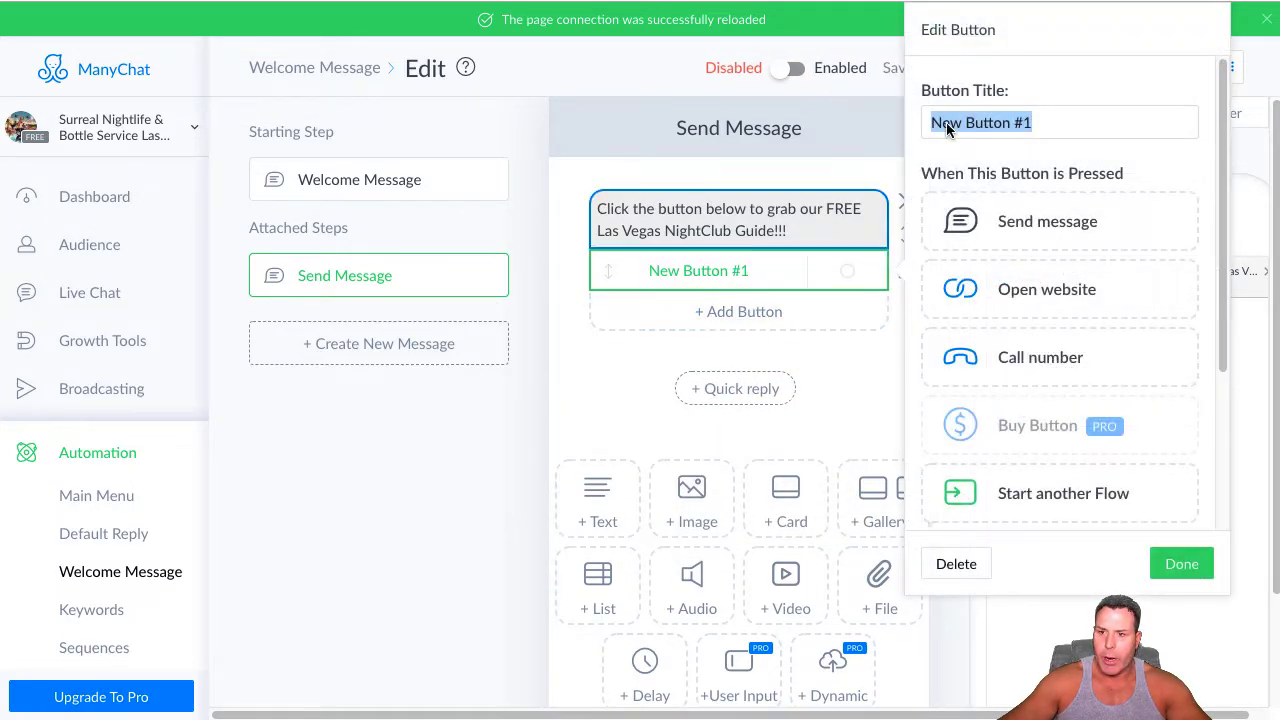
key(BackSpace)
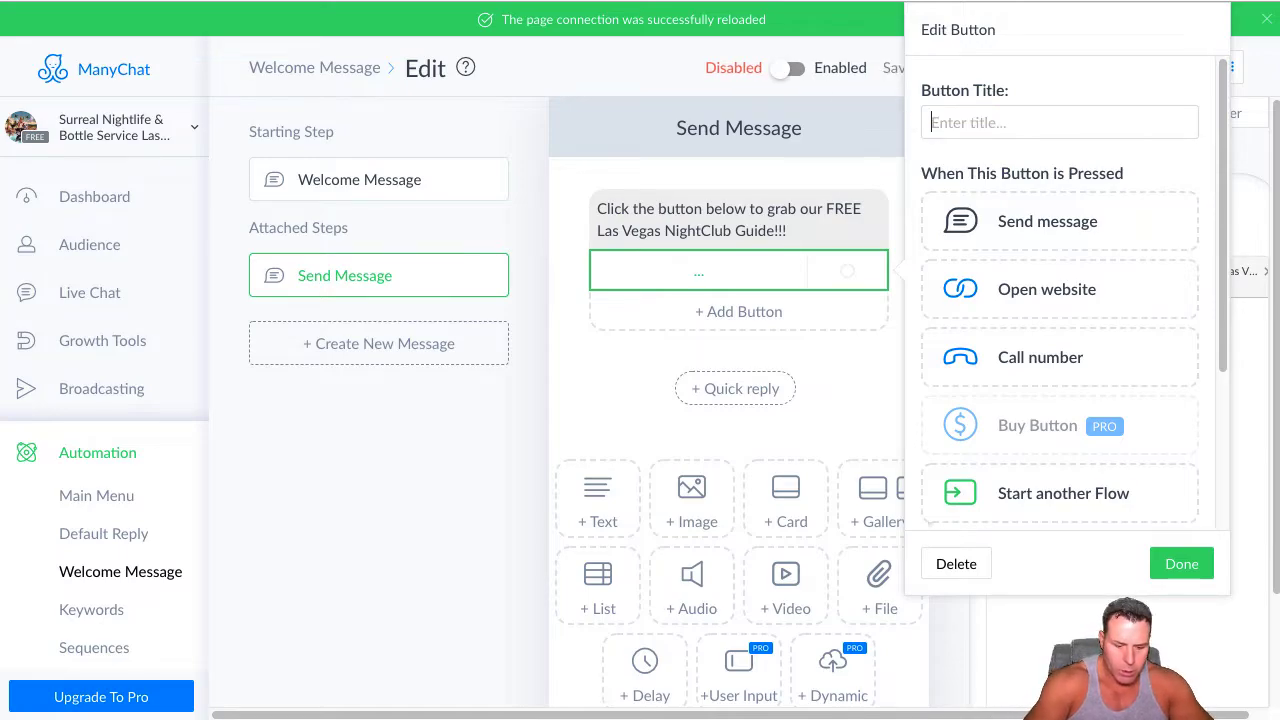
text(Get it Now!~)
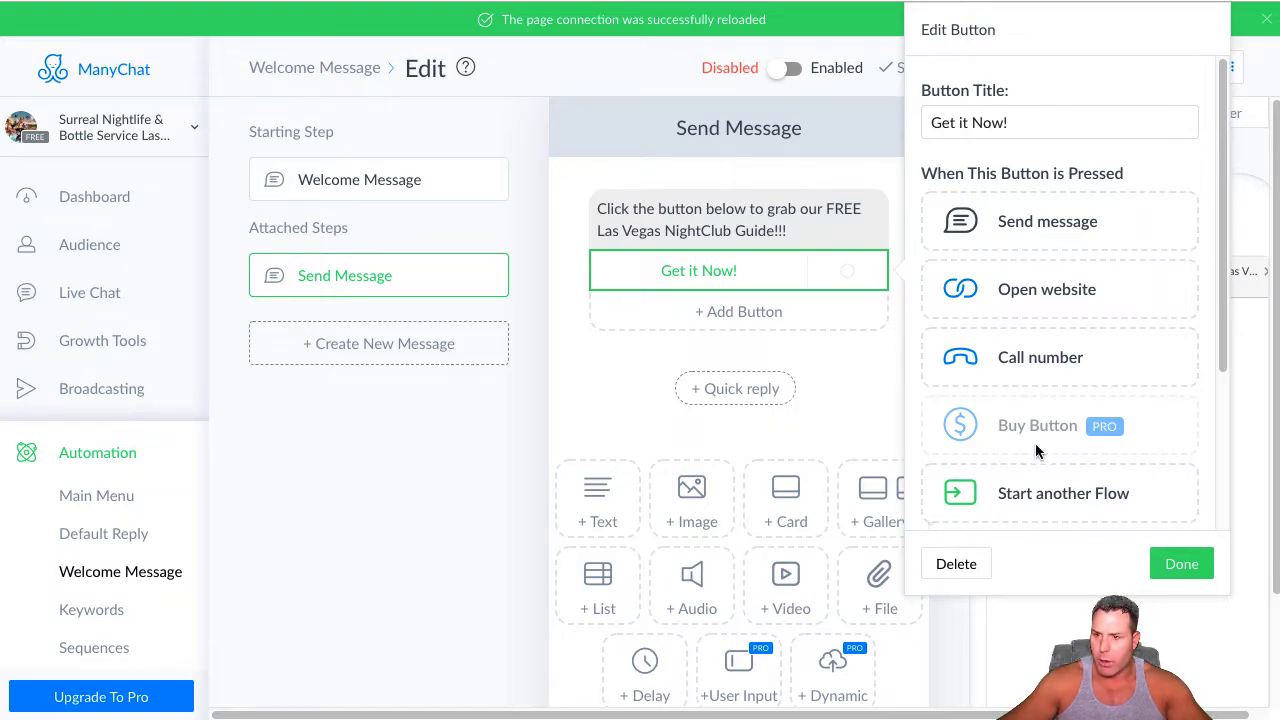
Make the "Get it Now!" button open the surrealnightlife.com/las-vegas/pdf/Vegas-NightClubs-guide.pdf link and save the button
click(1024, 291)
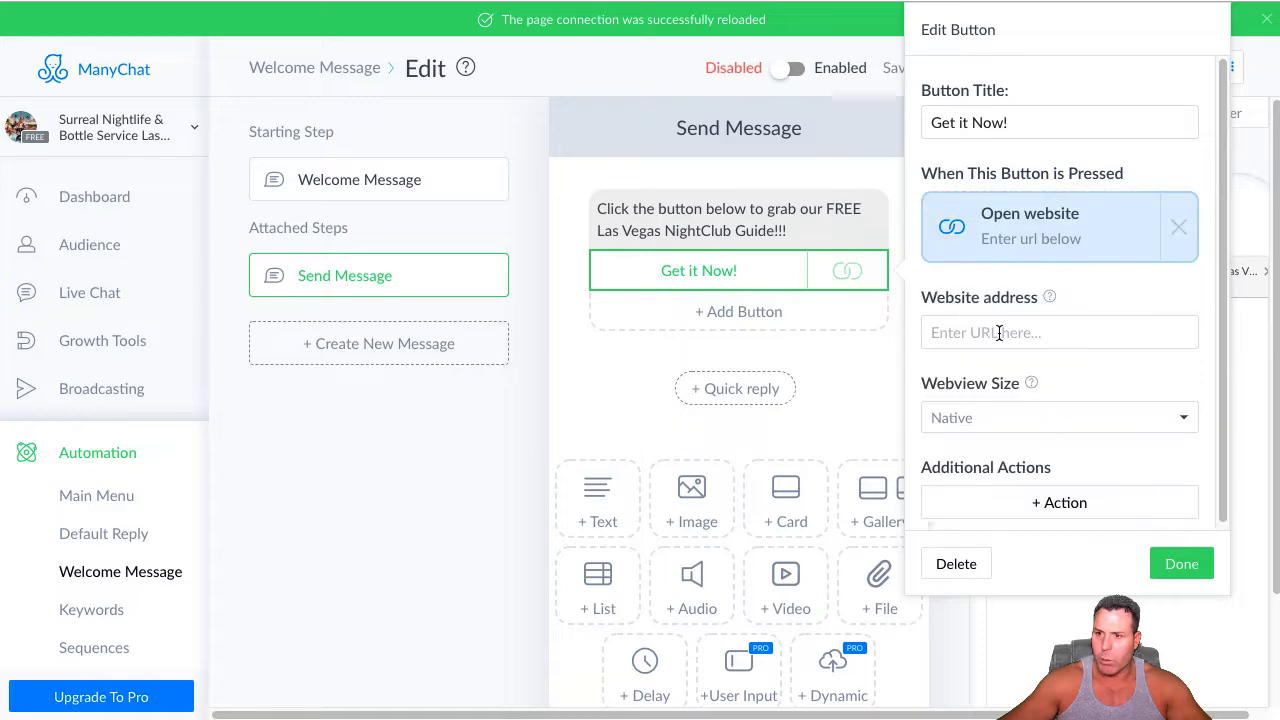
right_click(992, 350)
click(1030, 458)
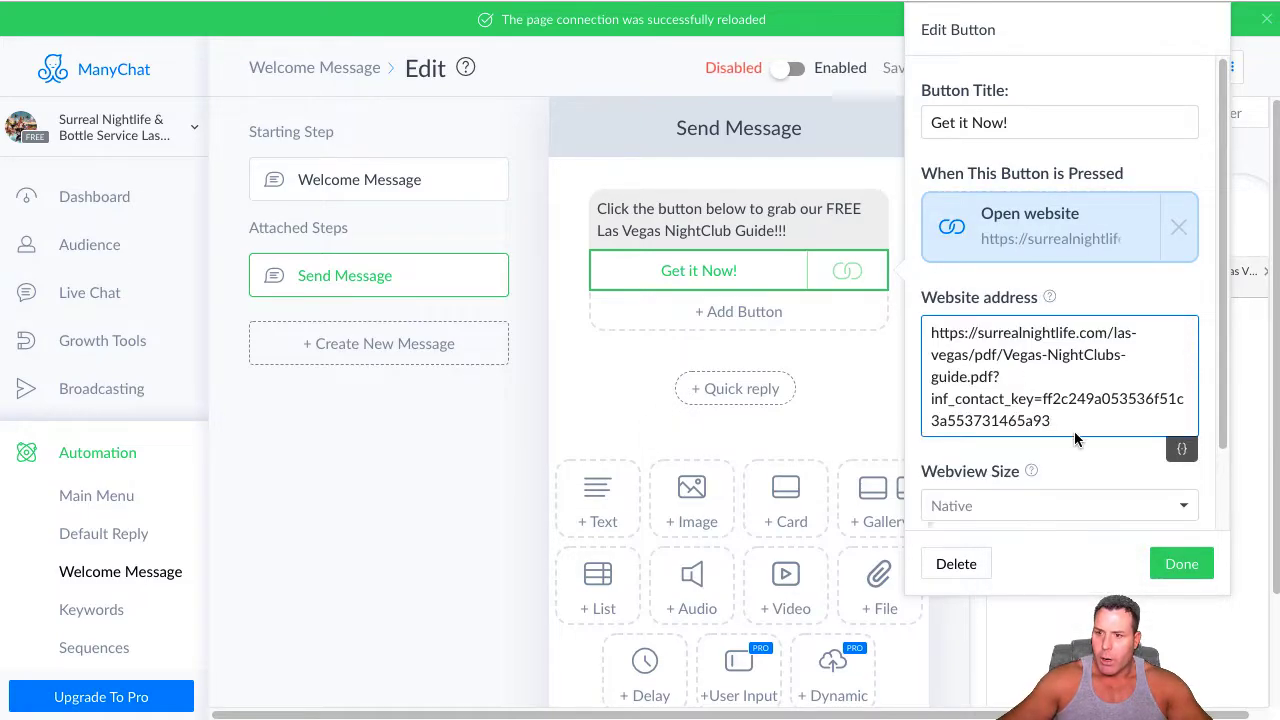
click(1178, 566)
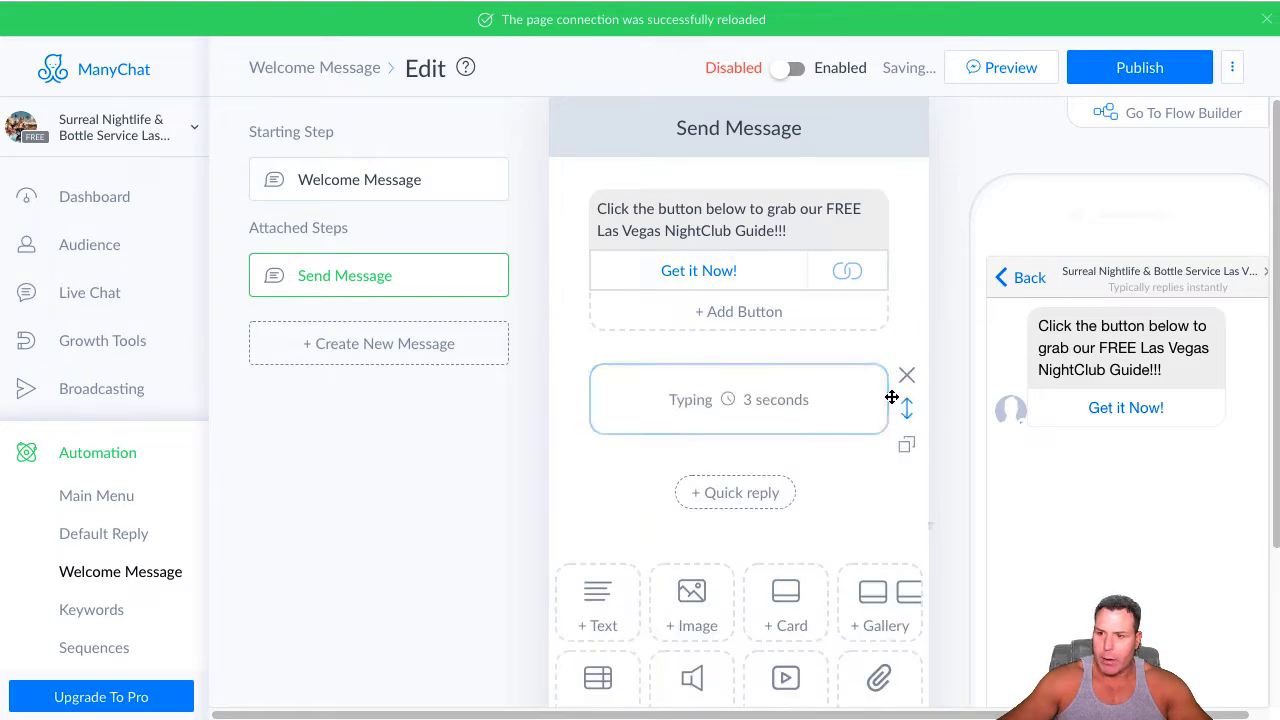
Add a typing delay below the NightClub Guide text and set its delay time to 5 seconds
click(734, 403)
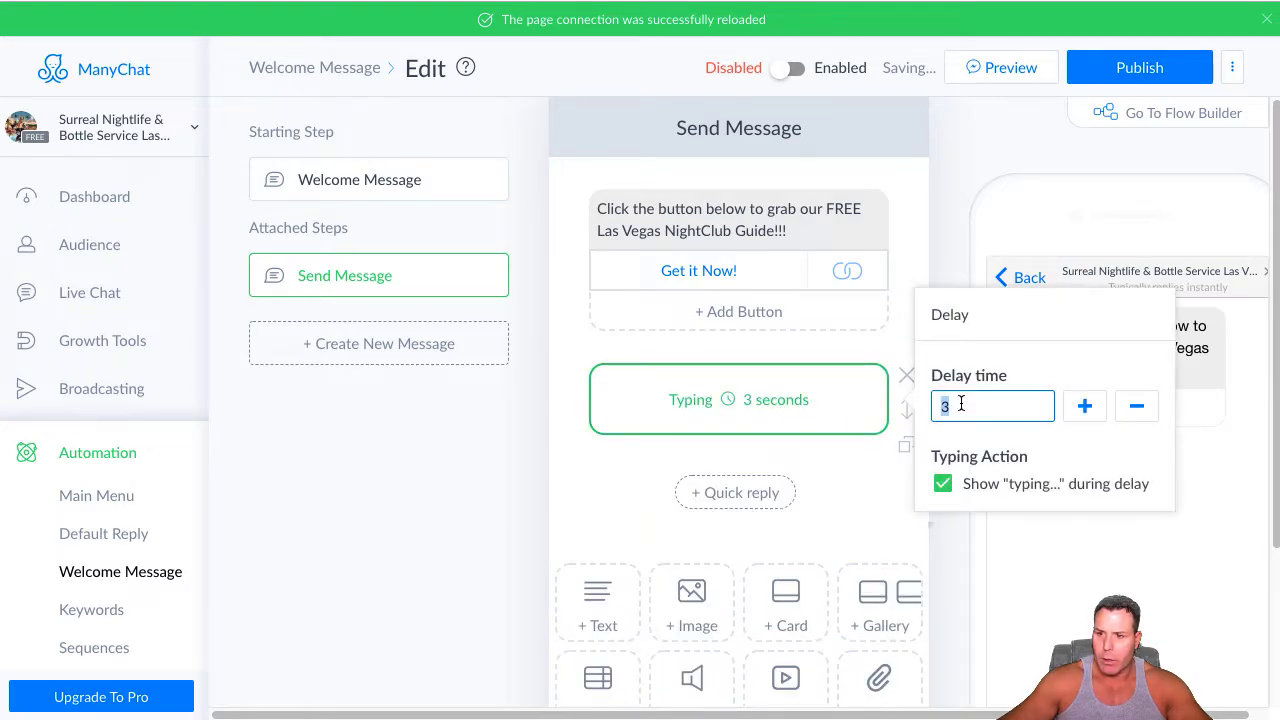
click(1136, 406)
click(1092, 410)
click(1092, 410)
click(1092, 410)
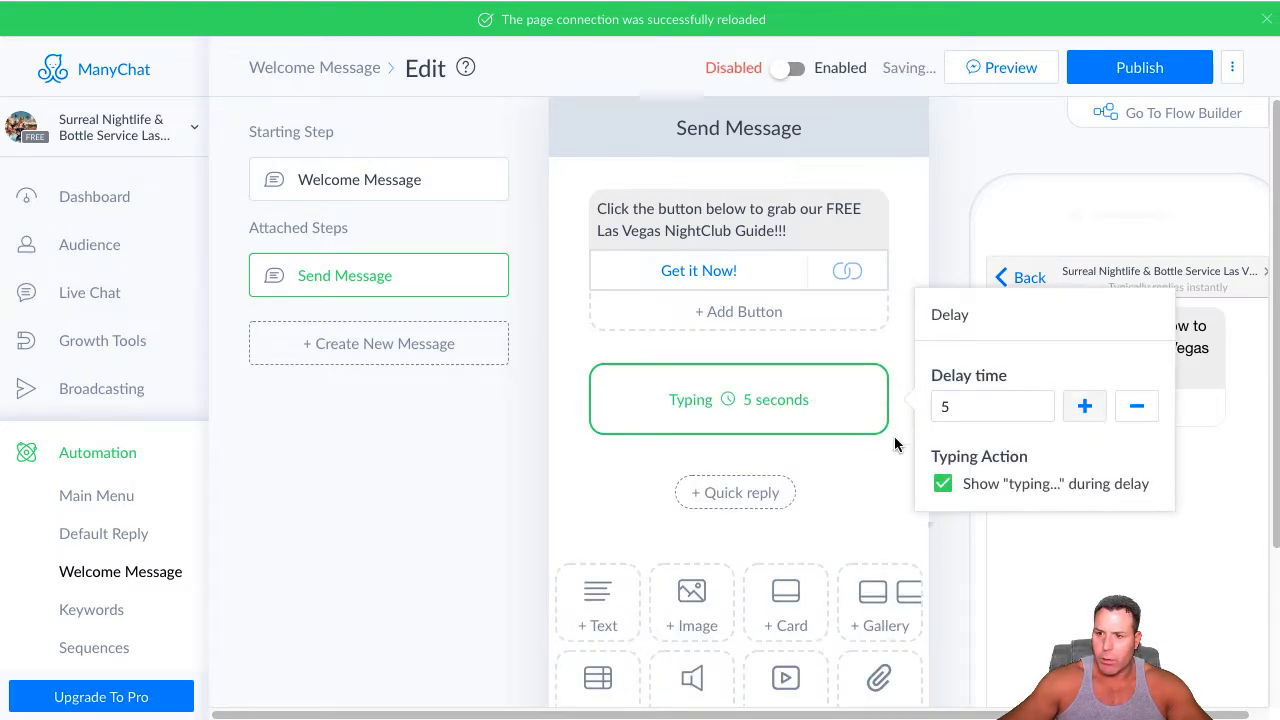
Add a text block below the delay and paste "Click the button below to grab our FREE Las Vegas DayClub Guide!!!"
click(574, 602)
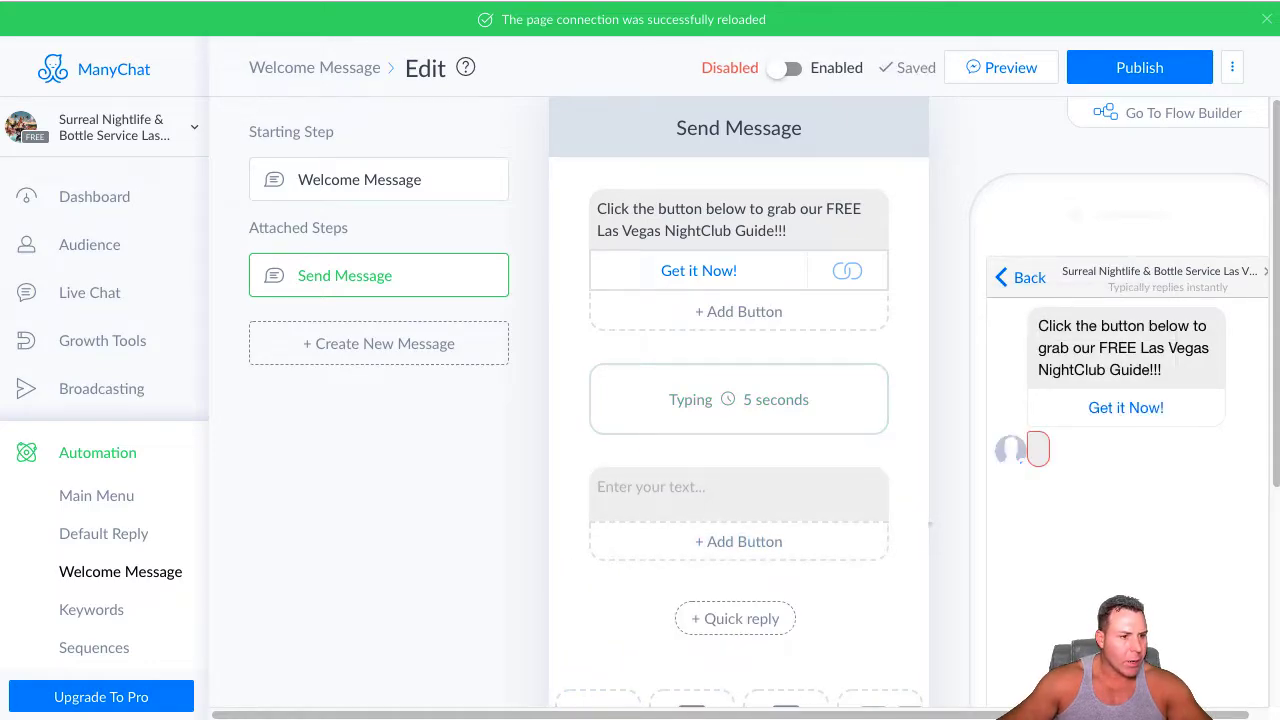
click(640, 487)
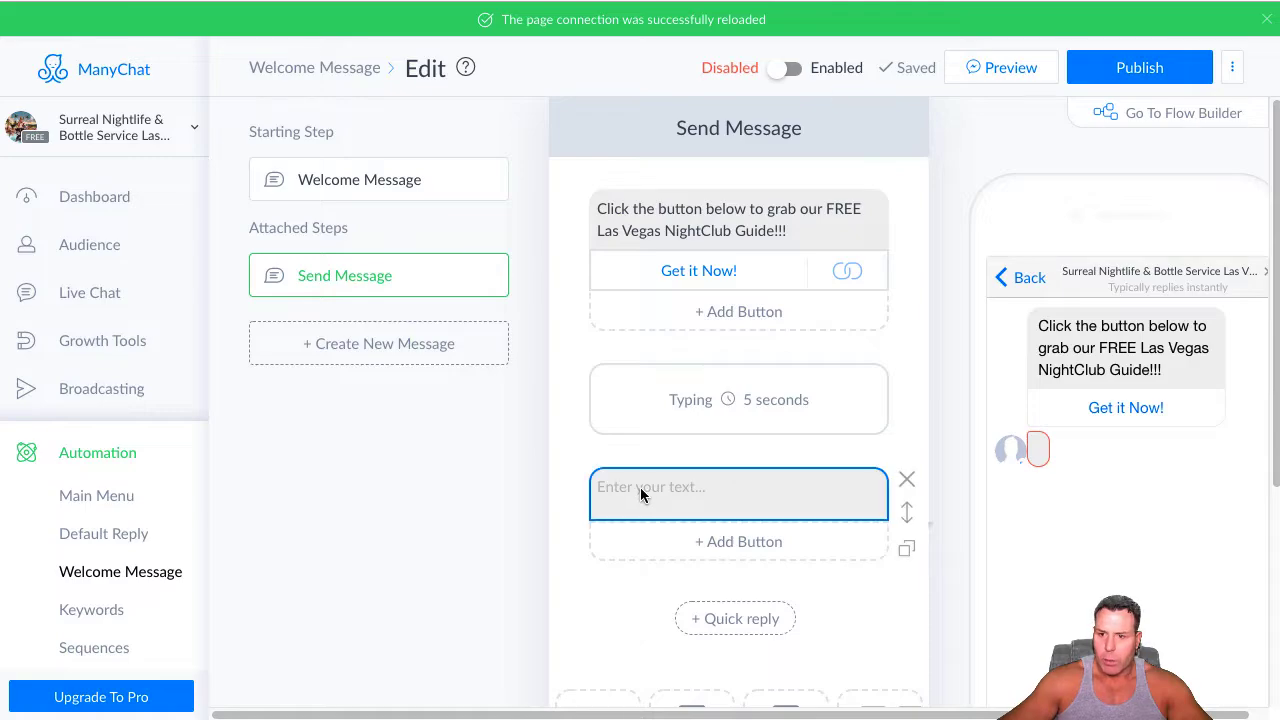
right_click(641, 487)
click(684, 617)
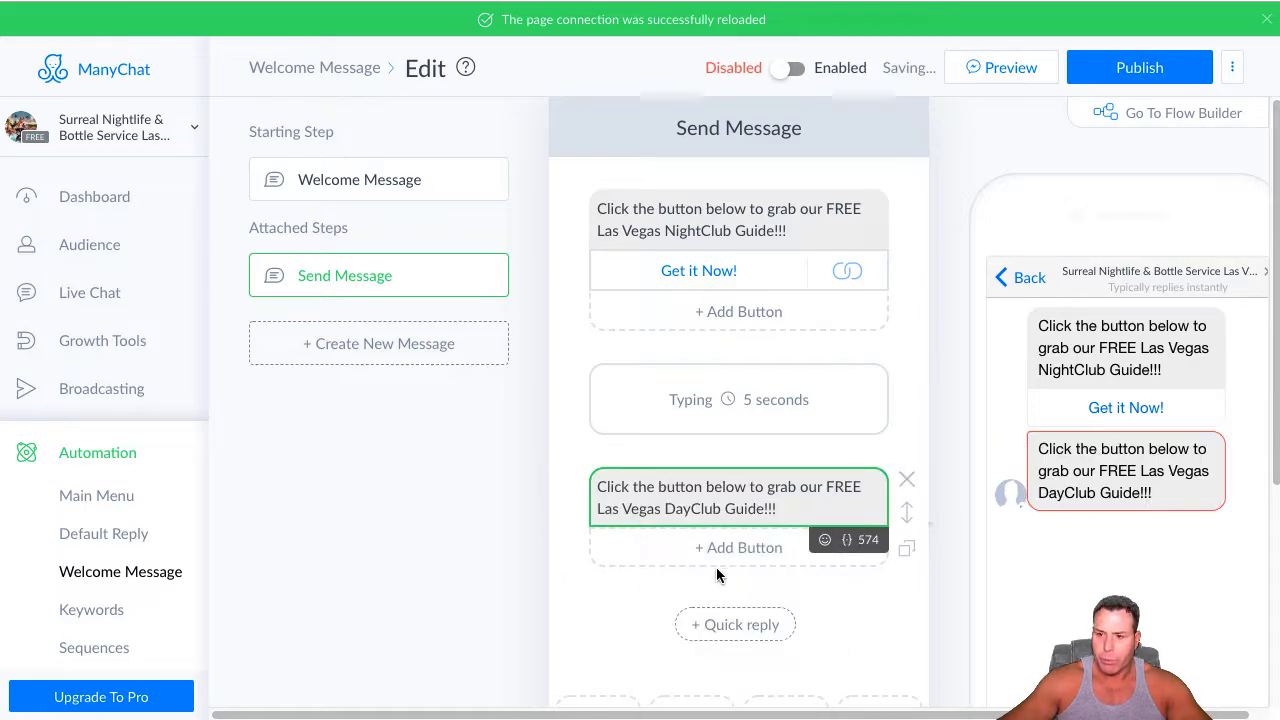
Add a button titled "Get it Now!" under the DayClub Guide text
click(745, 545)
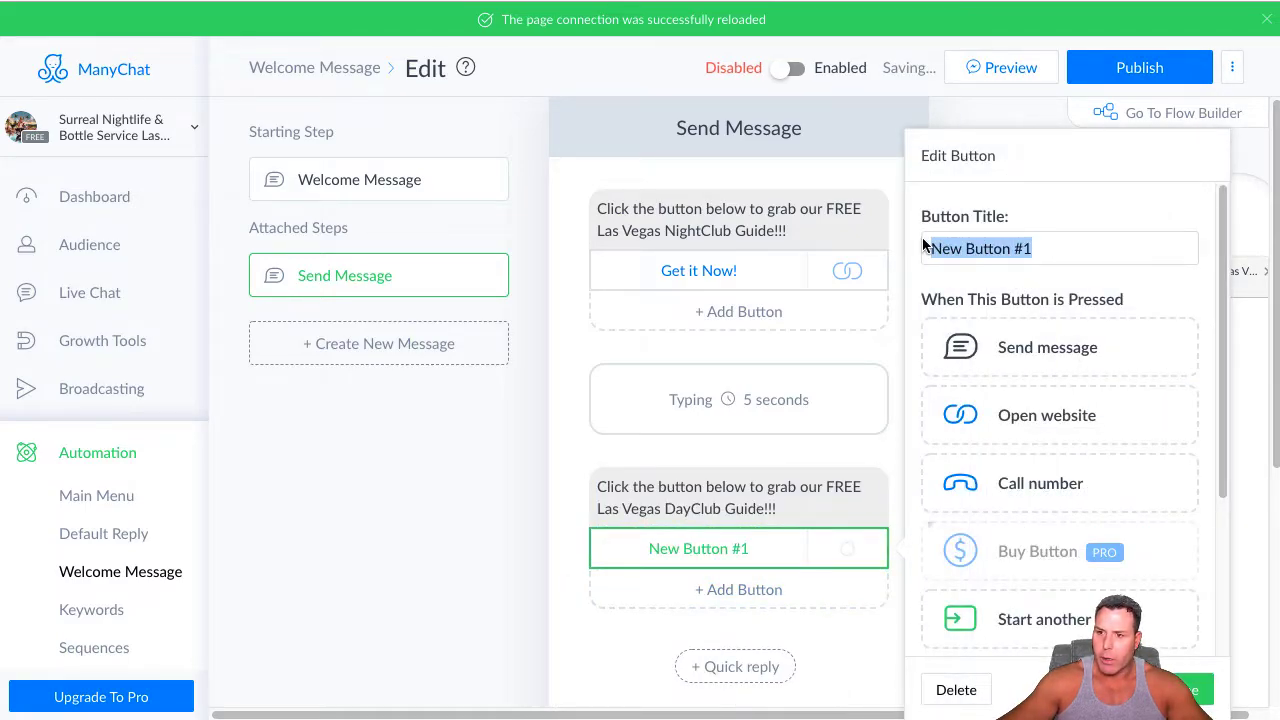
key(BackSpace)
text(Get it)
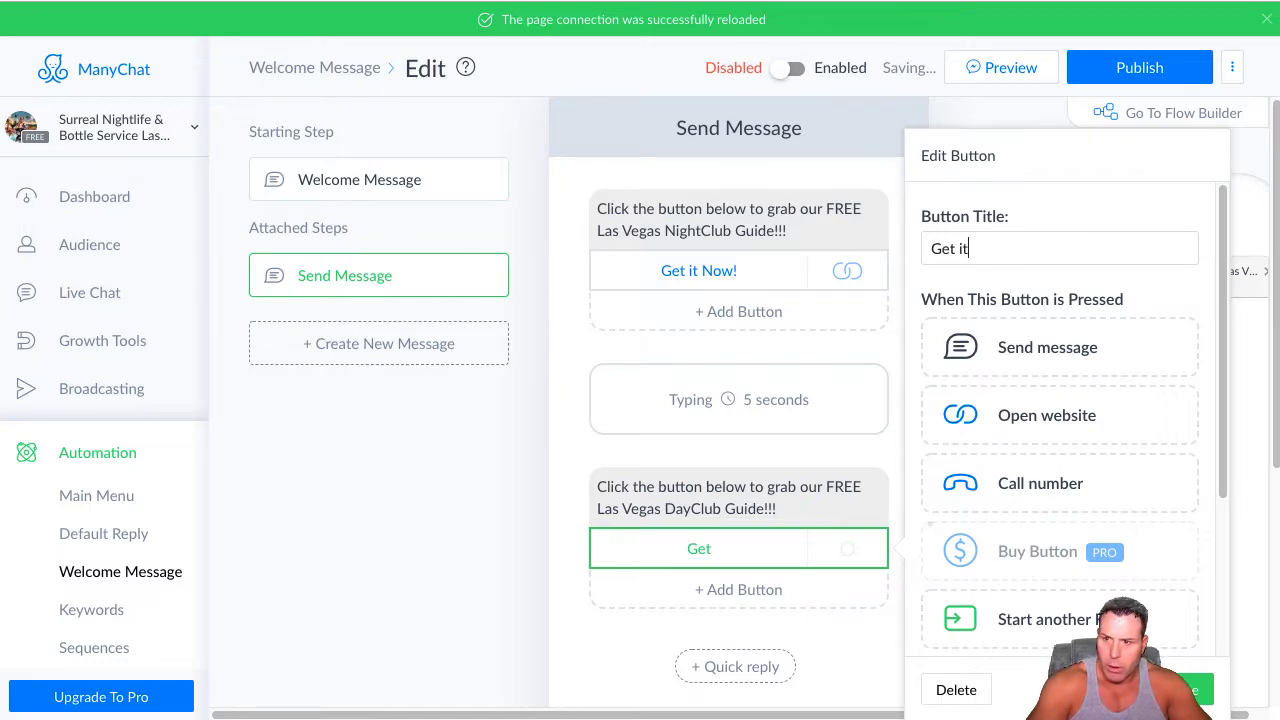
text( Now!)
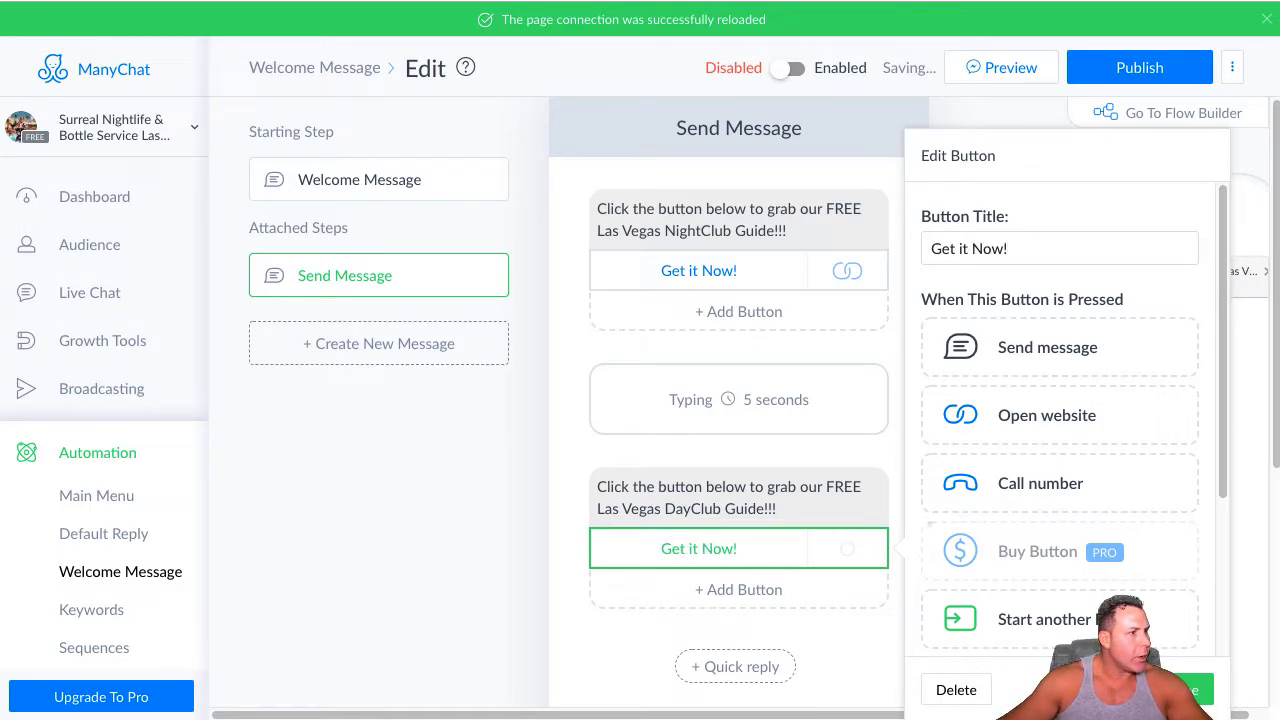
Make the DayClub button open the surrealnightlife.com/las-vegas/pdf/day-clubs-guide.pdf website link and close the button editor
click(1030, 412)
click(935, 458)
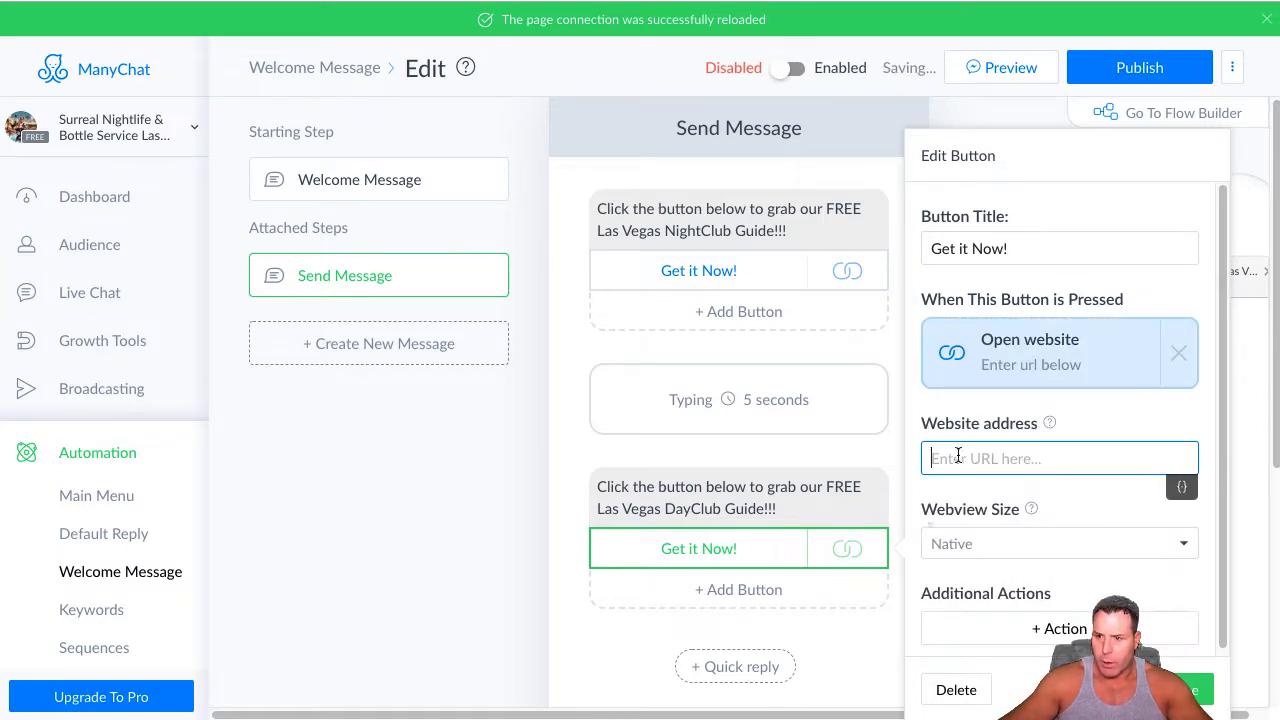
right_click(943, 455)
click(999, 588)
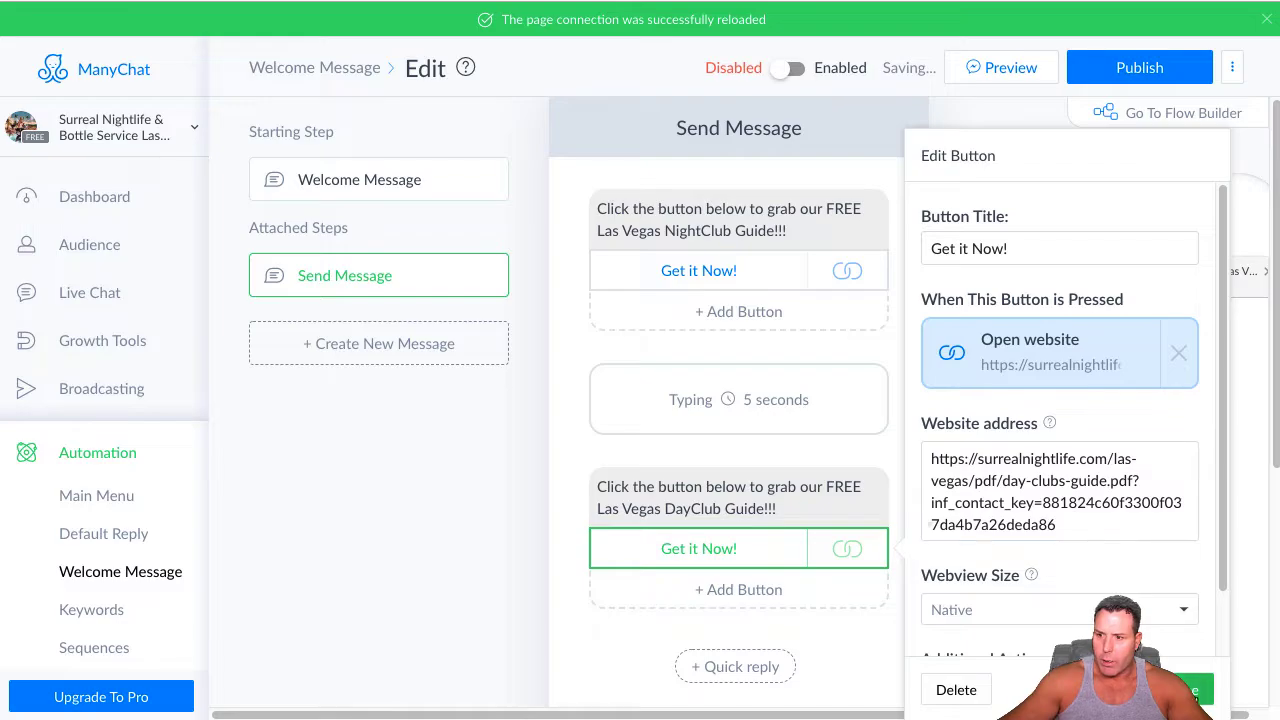
click(607, 600)
Add a typing delay below the DayClub Guide block and set its delay time to 5 seconds
scroll(607, 605, down, 3)
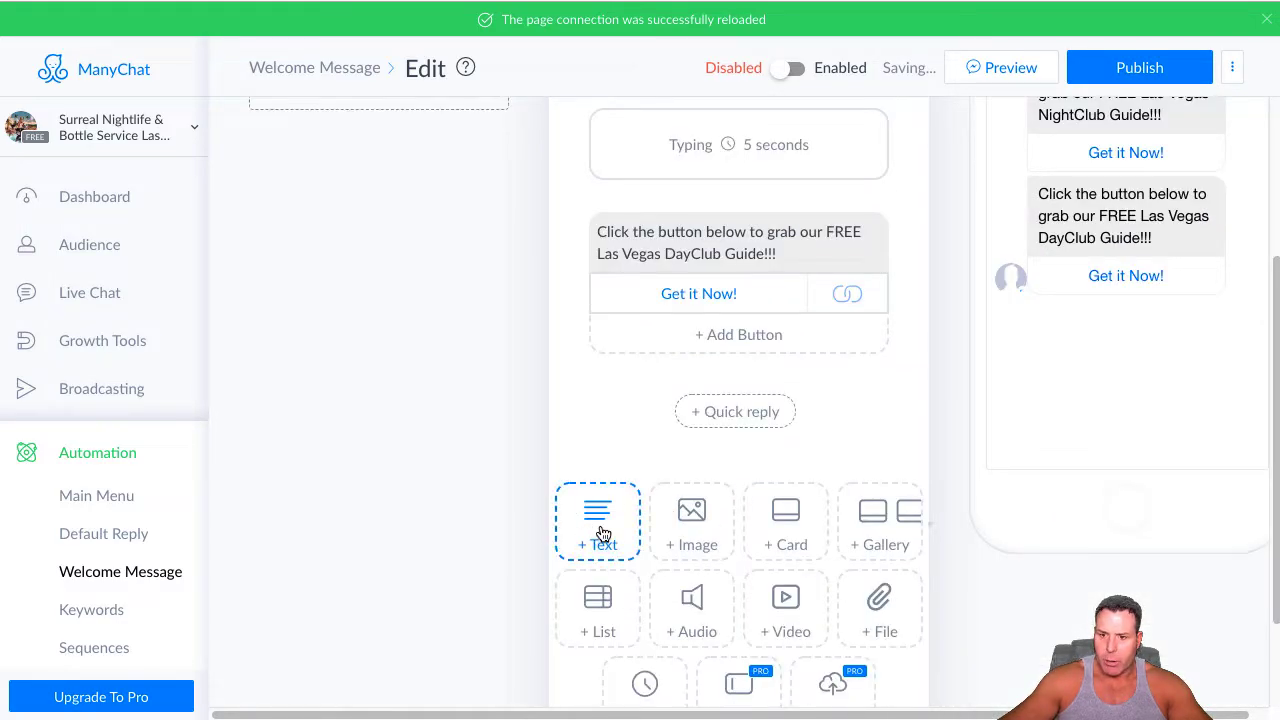
scroll(640, 686, down, 1)
click(645, 637)
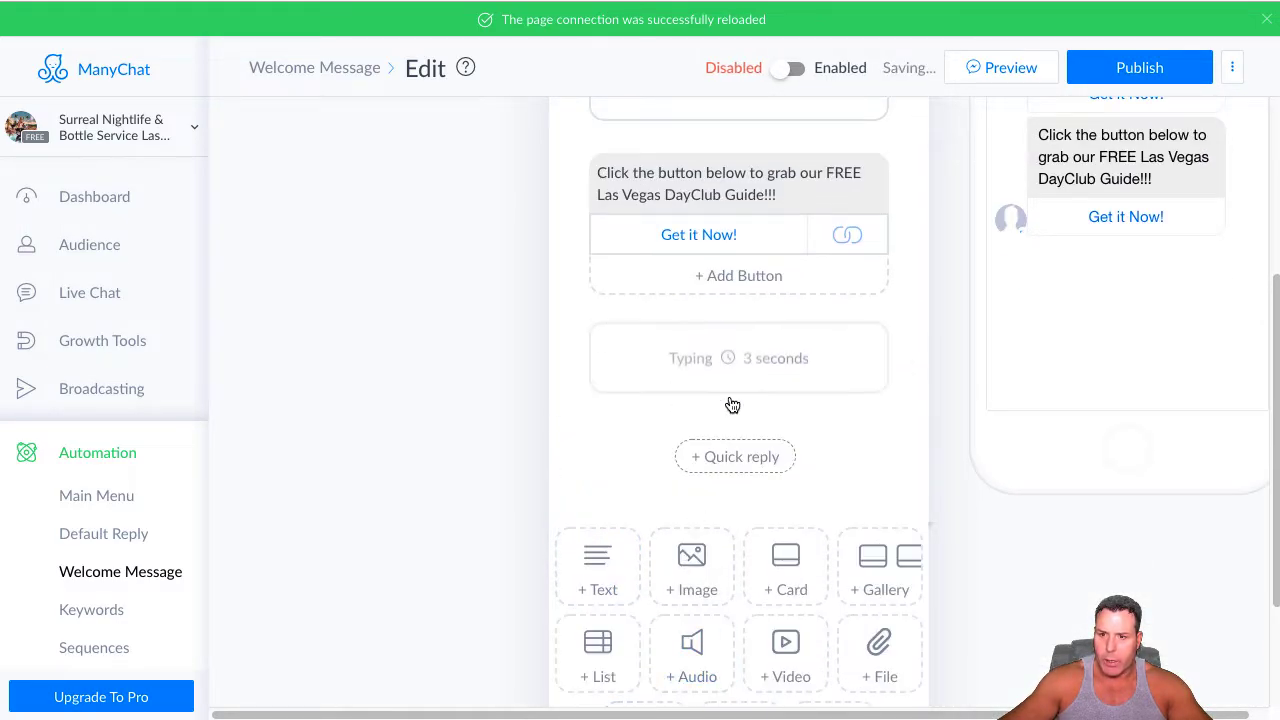
click(786, 368)
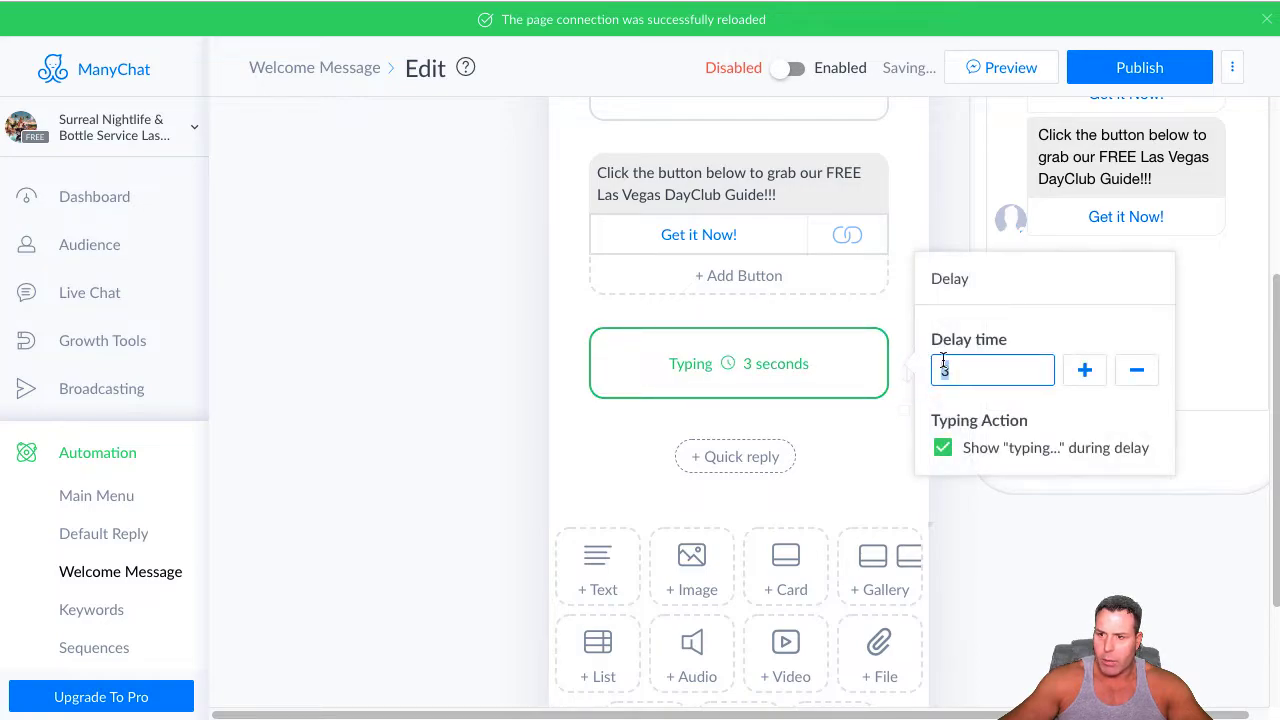
Add a text block below the delay and paste "Click the button below to grab our FREE Las Vegas StripClub Guide!!!"
click(597, 565)
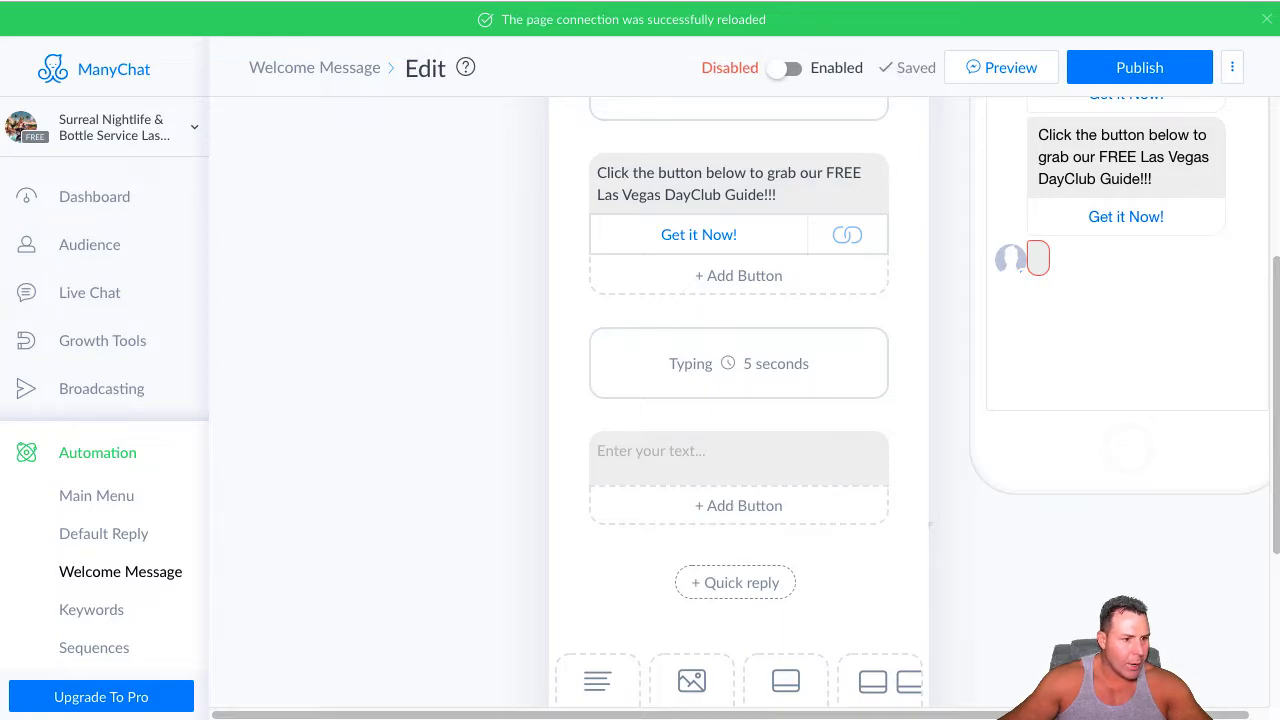
right_click(634, 460)
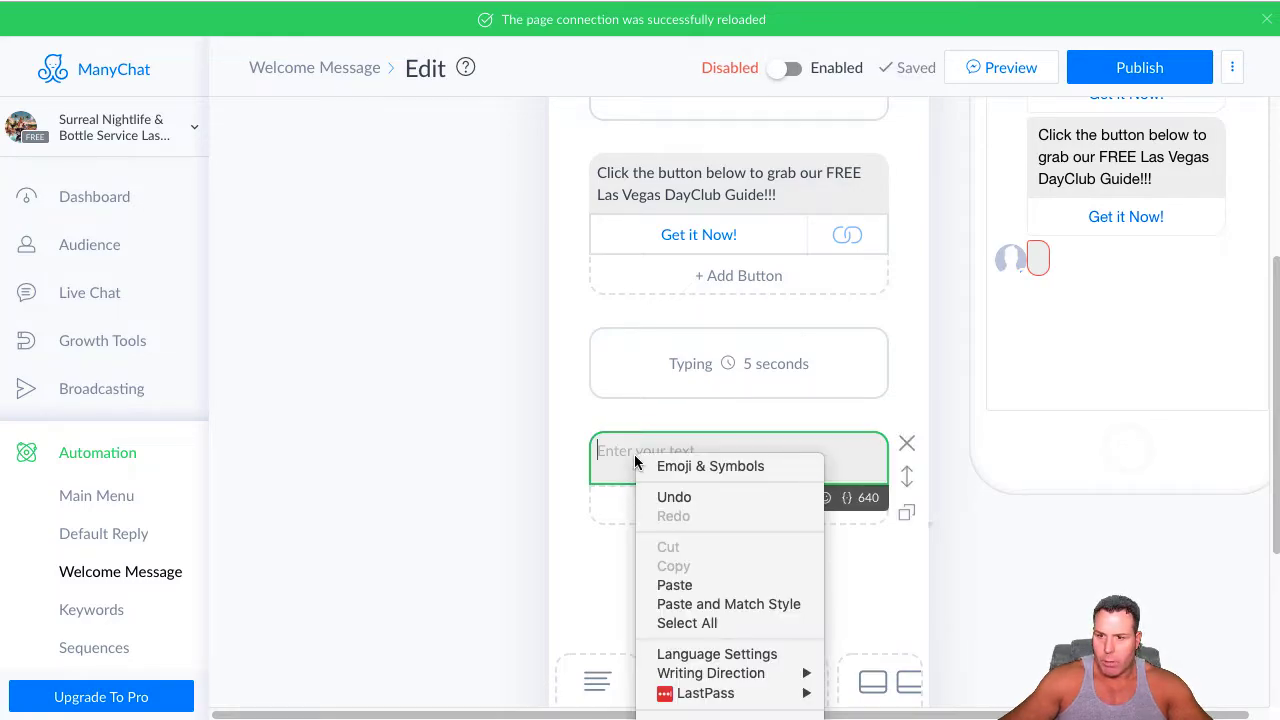
click(672, 585)
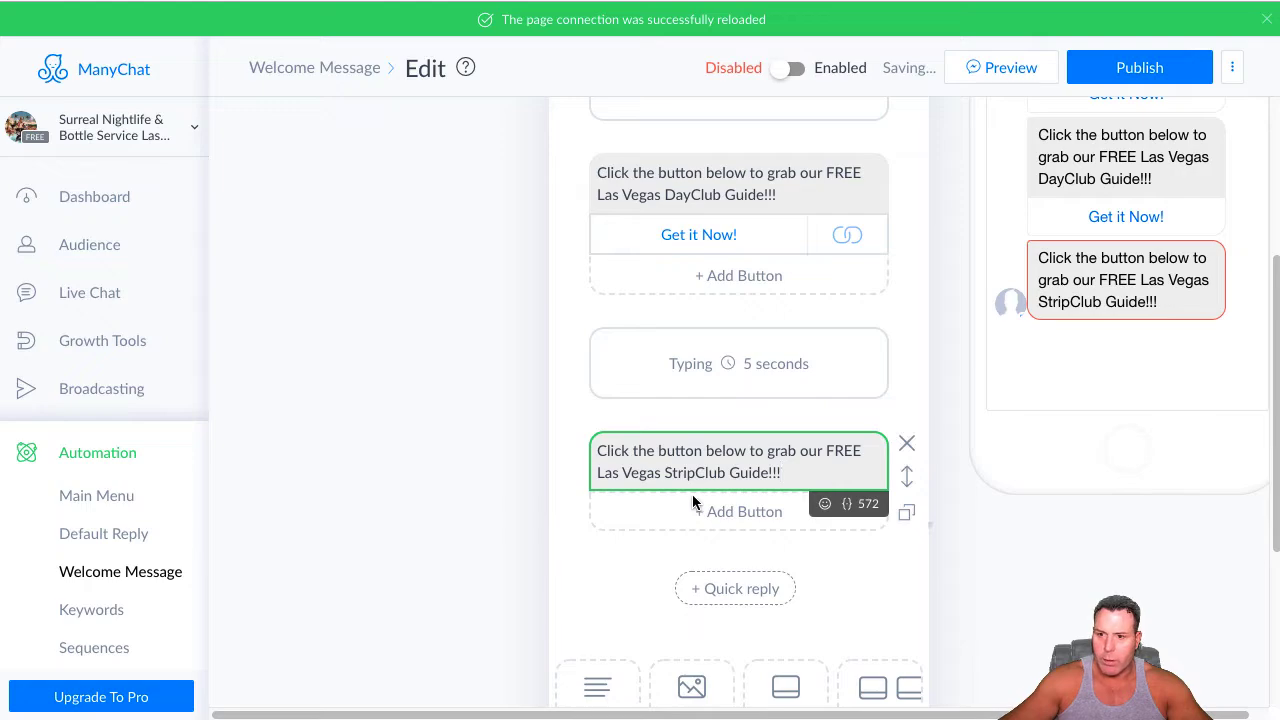
Add a button titled "Get it Now!" under the StripClub Guide text
click(757, 512)
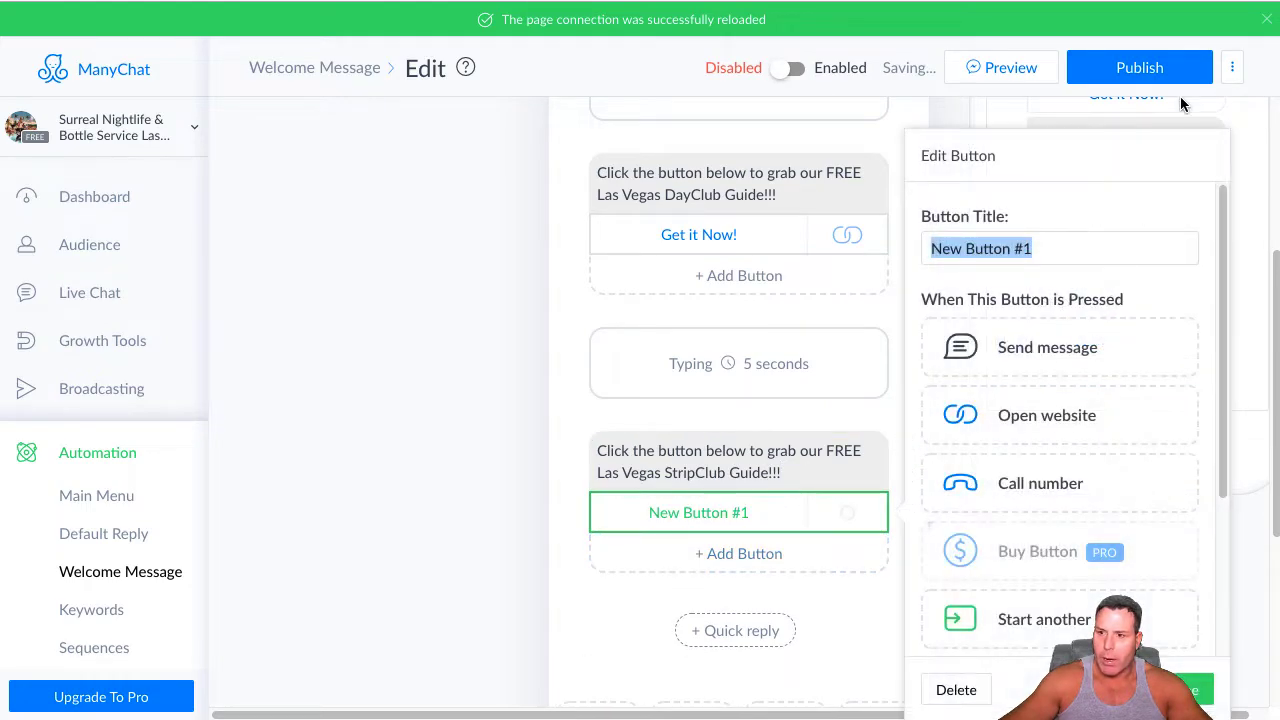
key(BackSpace)
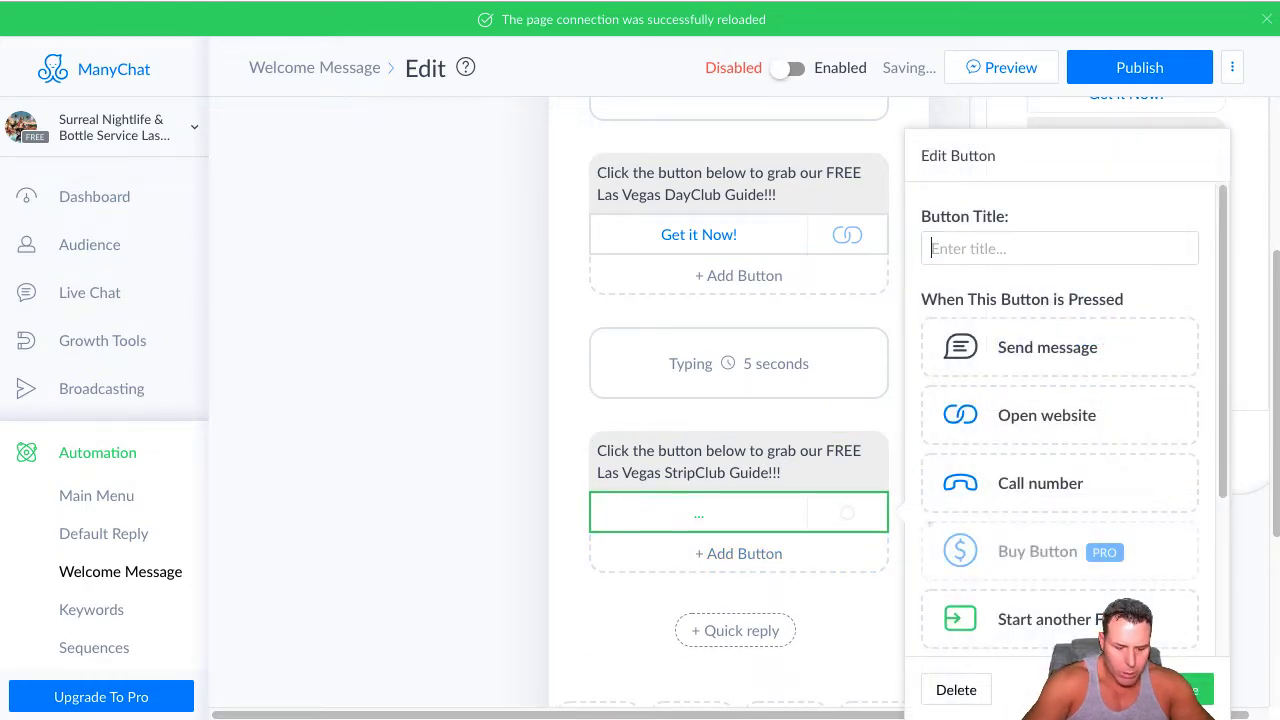
text(Get)
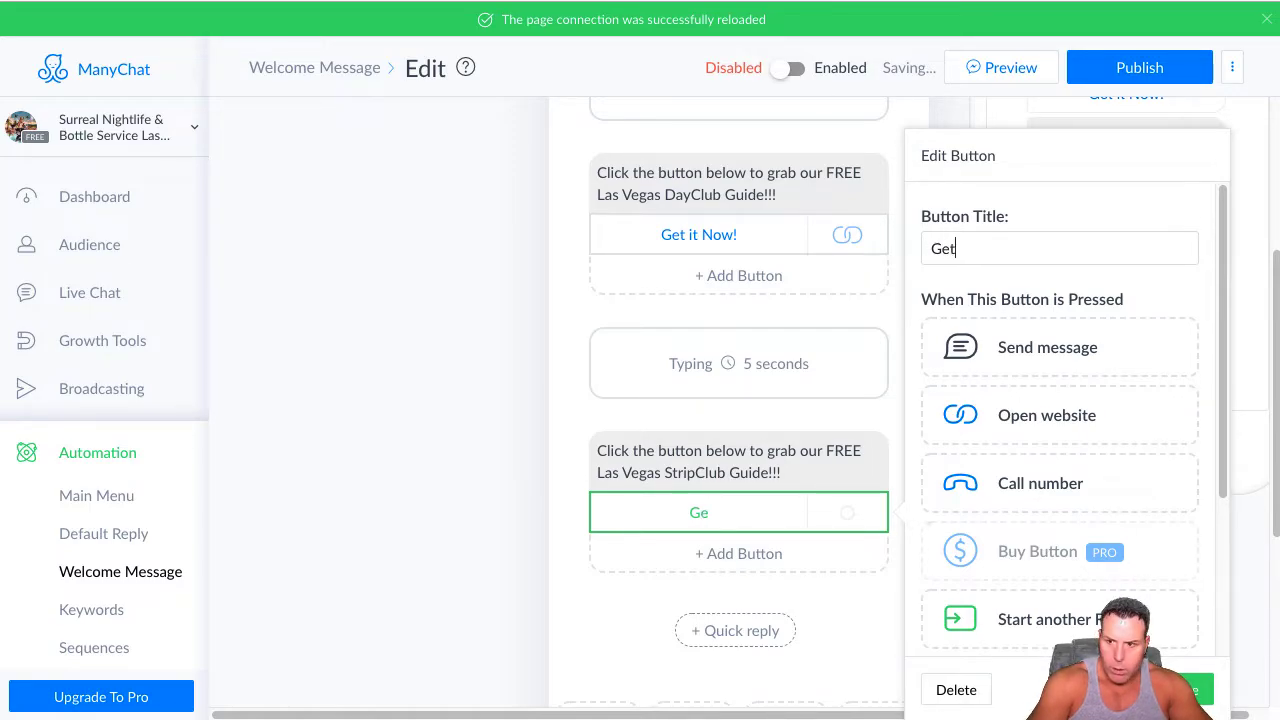
text( it Now!)
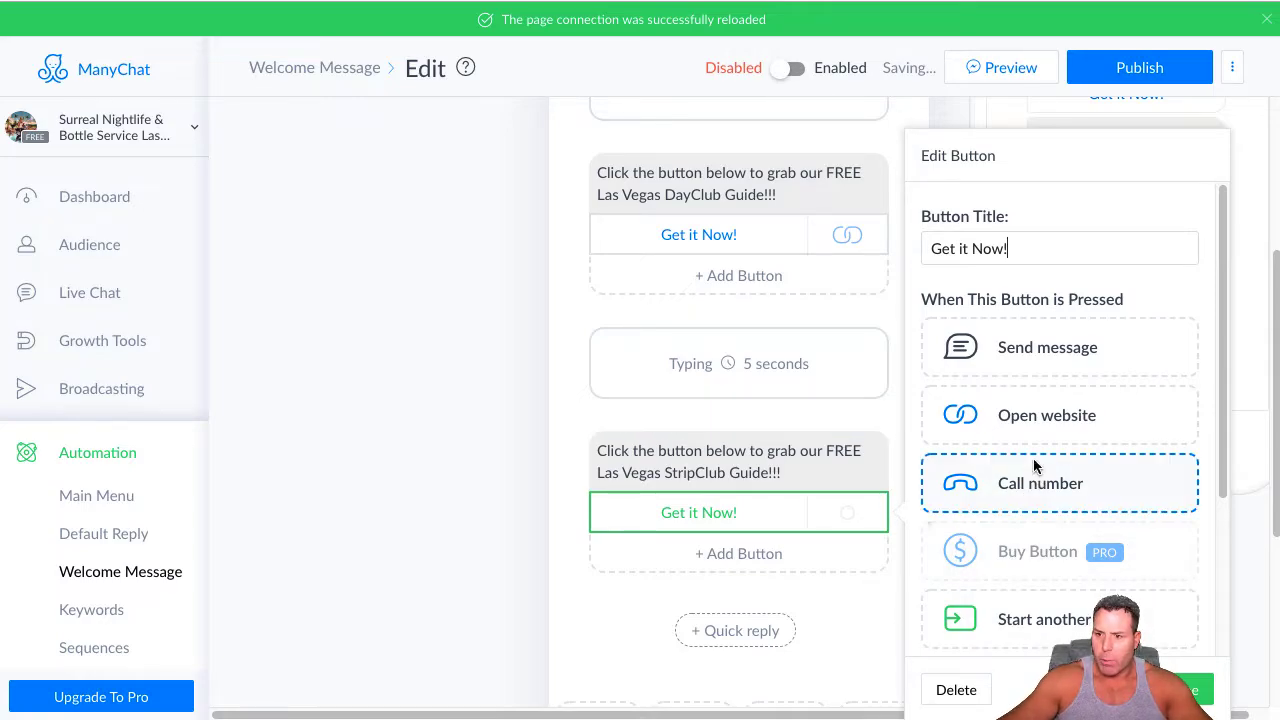
Make the StripClub button open the surrealnightlife.com/las-vegas/pdf/Vegas-Strip-Clubs.pdf website link and save the button
click(1035, 420)
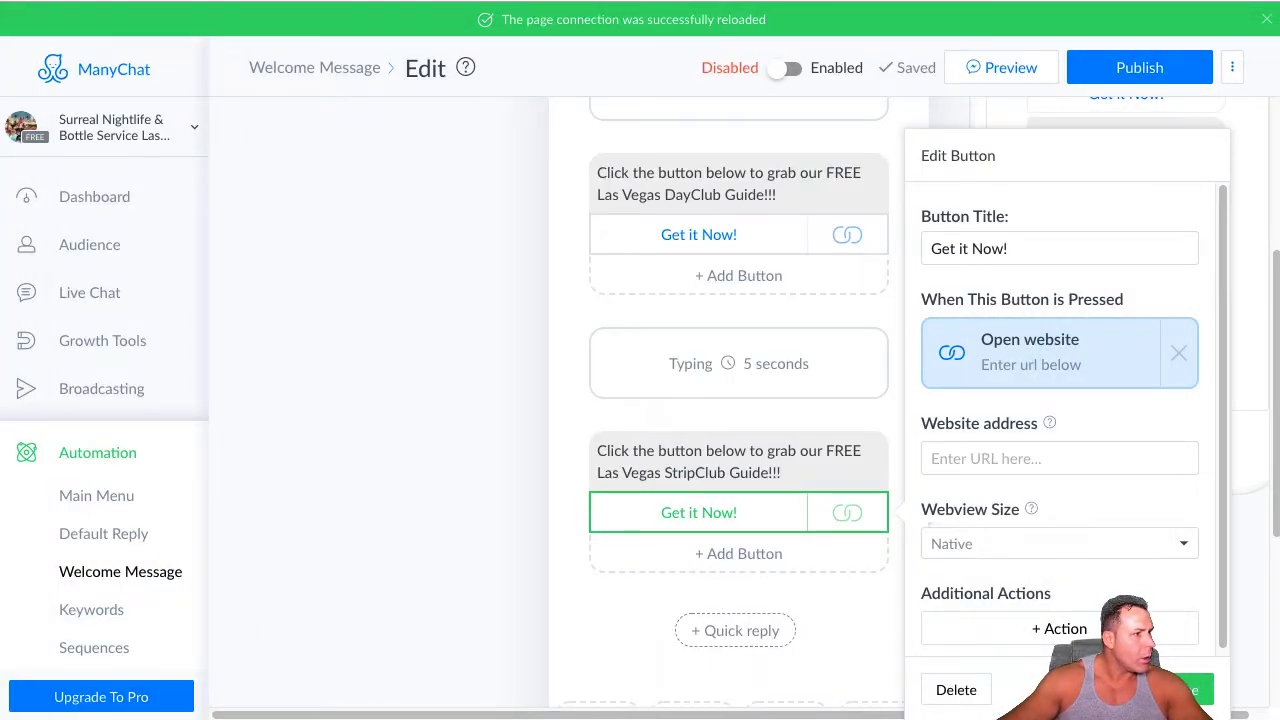
right_click(964, 457)
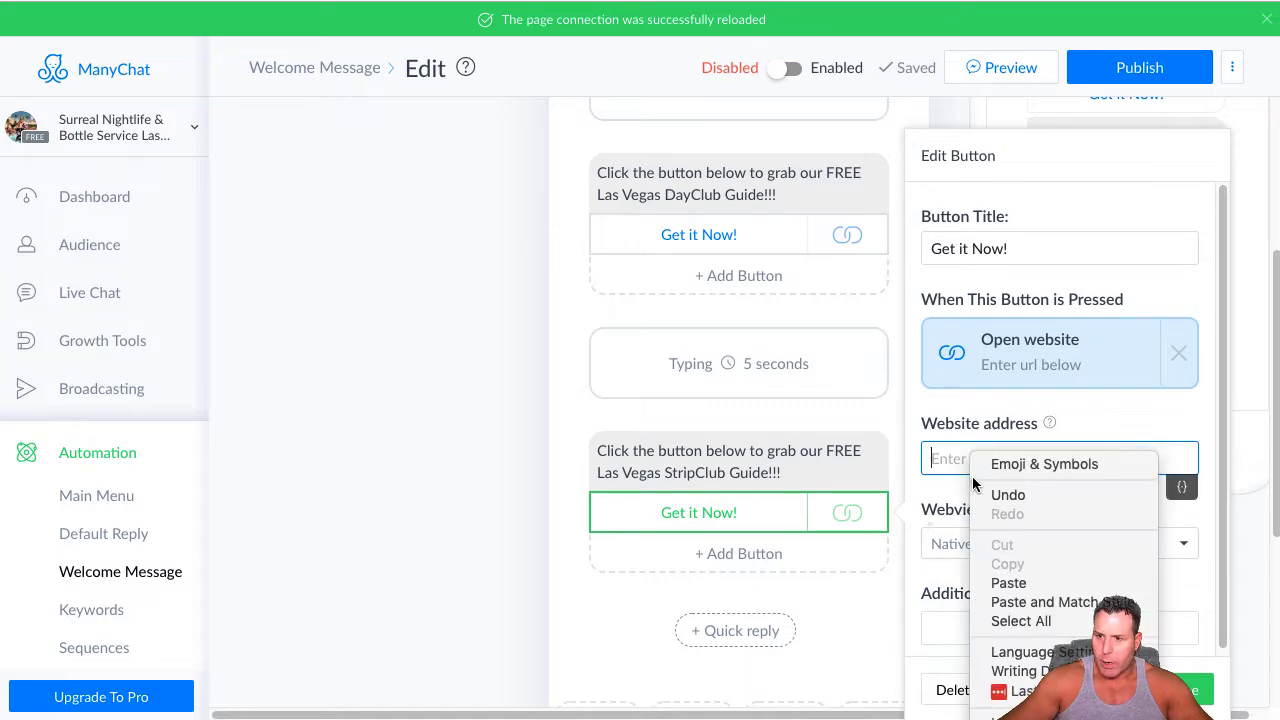
click(998, 582)
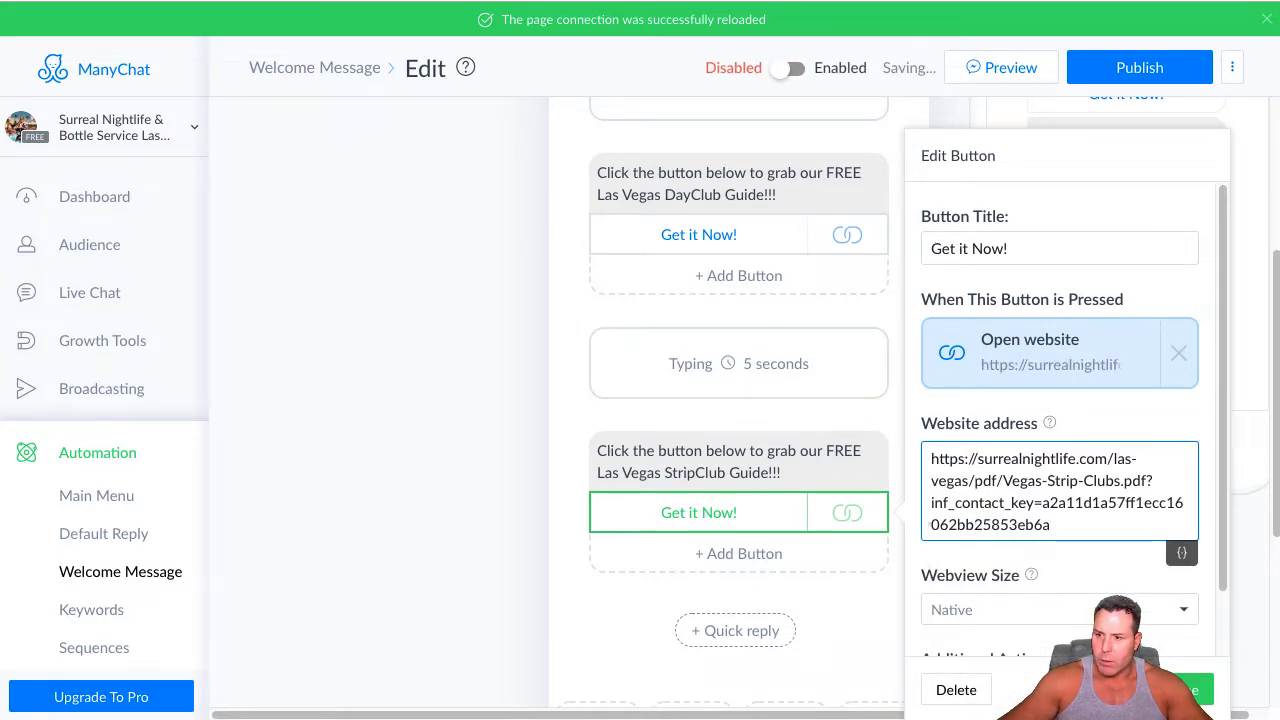
click(1180, 690)
Add a typing delay below the StripClub Guide block and set its delay time to 5 seconds
scroll(732, 521, down, 4)
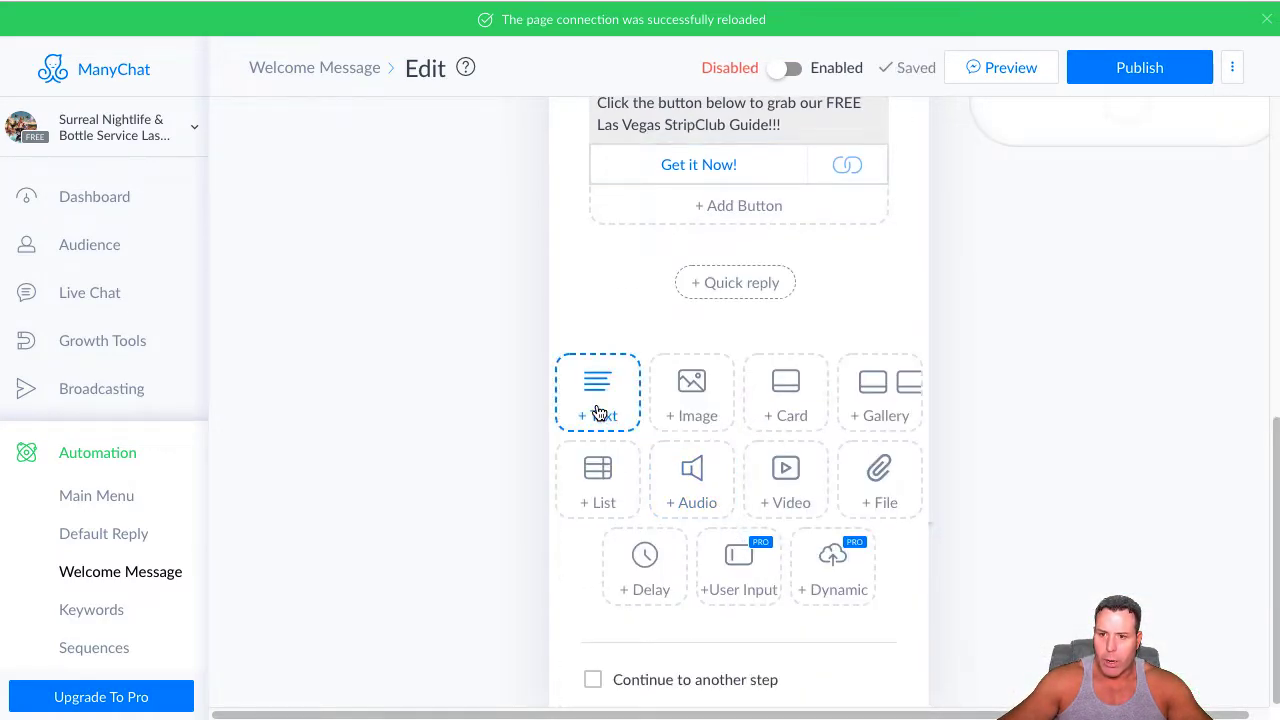
click(644, 565)
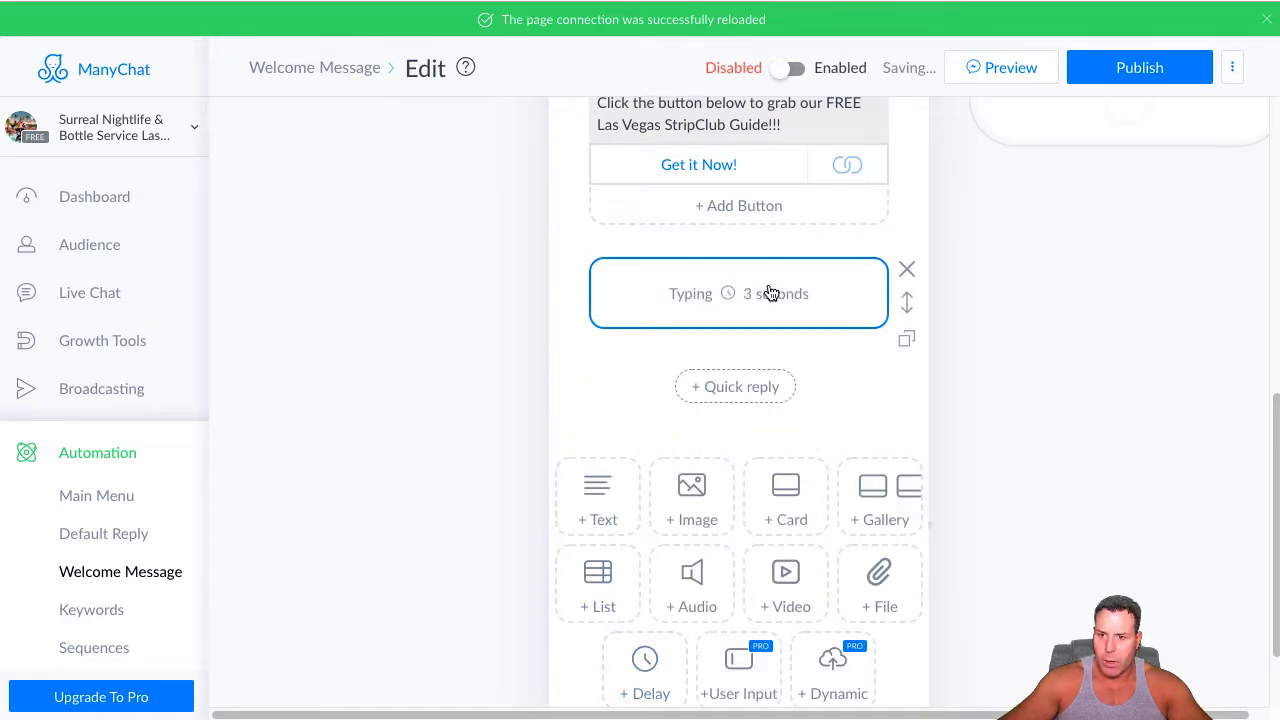
click(770, 292)
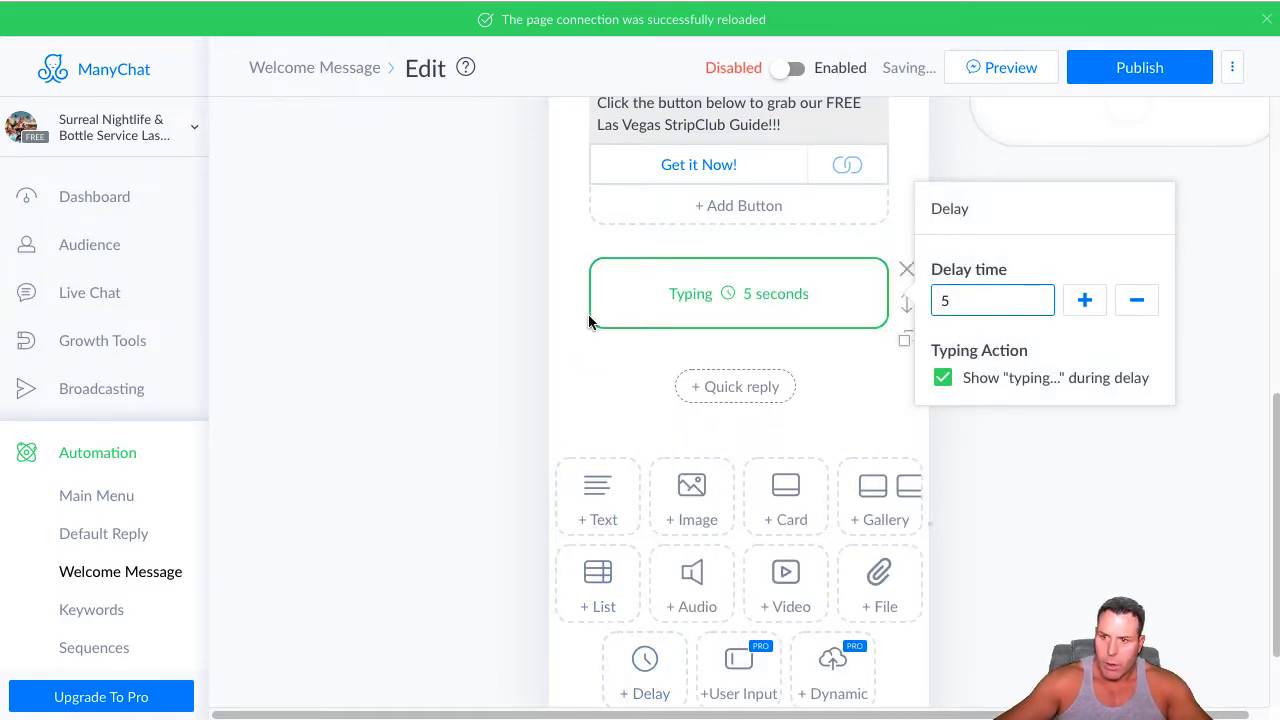
Add a text block below the delay and paste "Click the button below to grab our FREE Las Vegas NightClub TABLE MAP!!!"
click(600, 492)
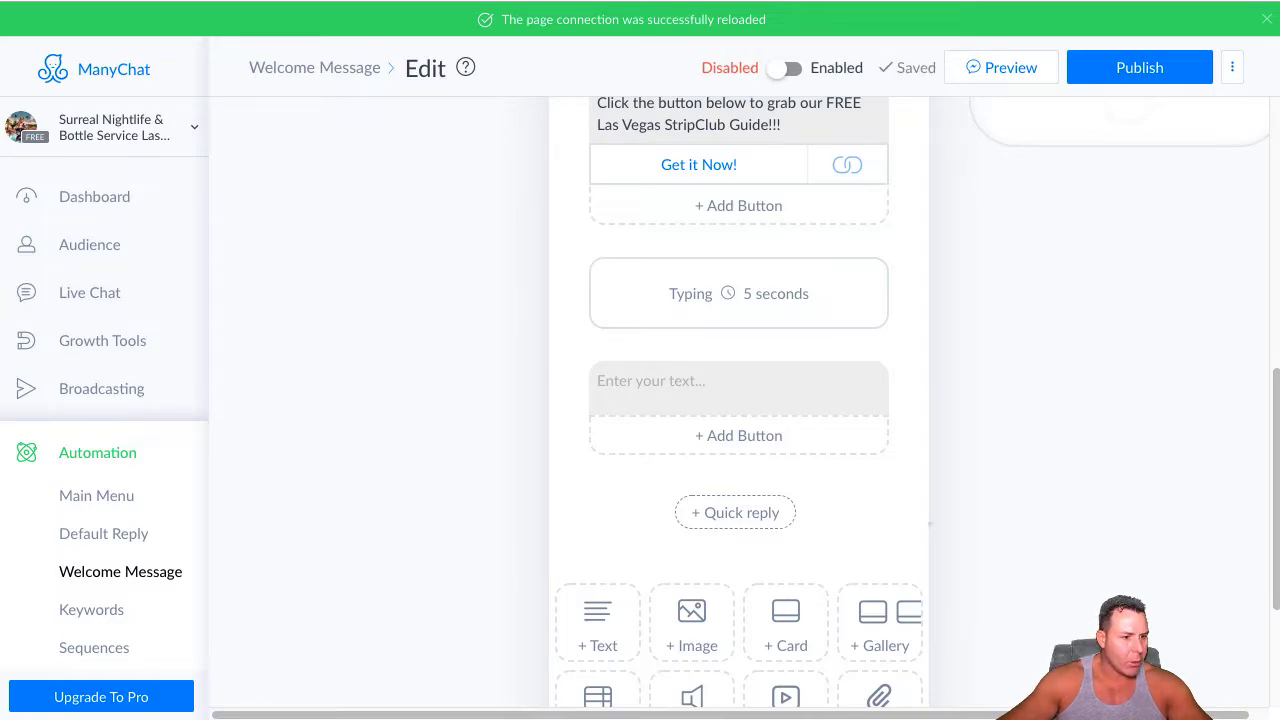
right_click(670, 379)
click(624, 378)
right_click(624, 379)
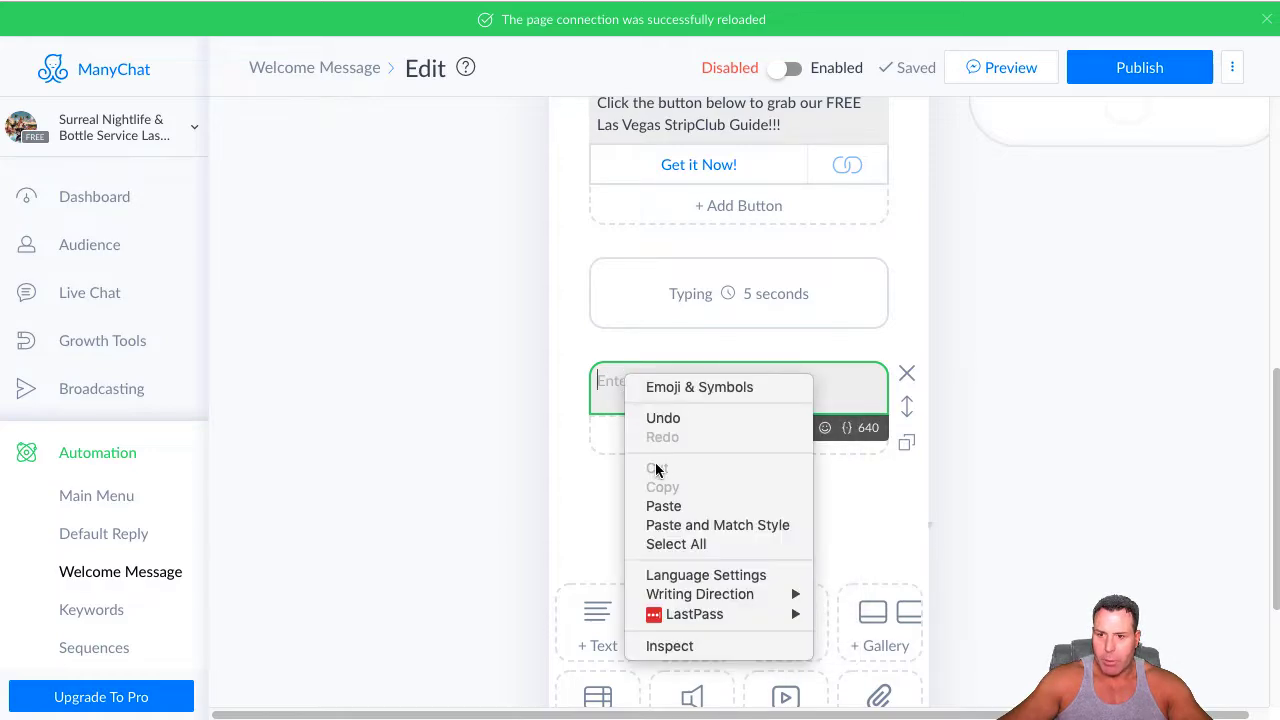
click(662, 507)
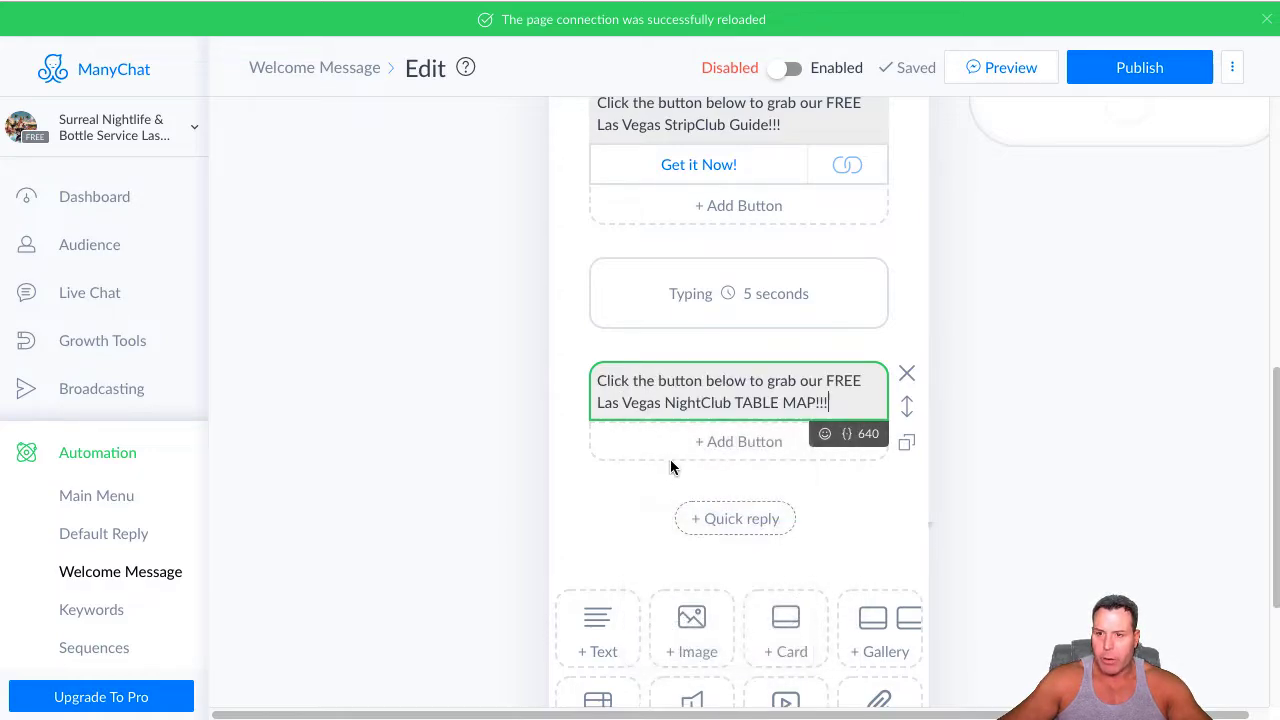
Add a button titled "Get it Now!" under the NightClub TABLE MAP text
click(759, 443)
click(1014, 240)
key(ctrl+a)
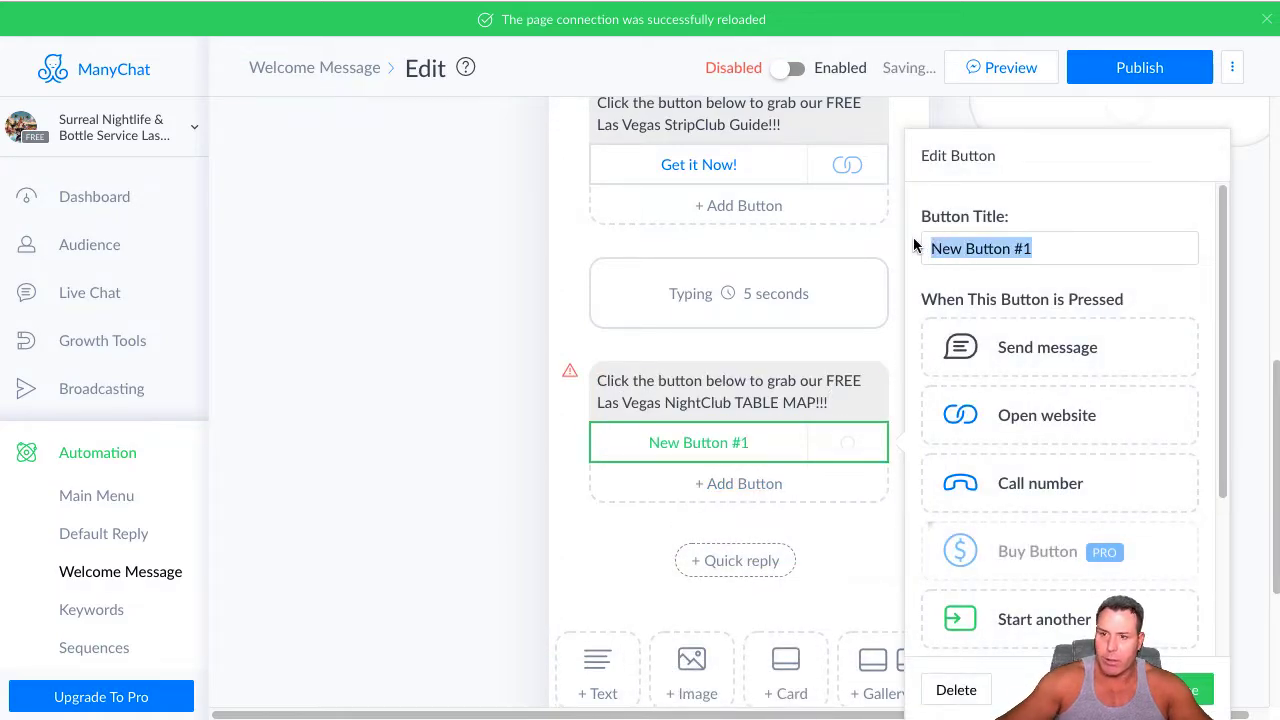
key(BackSpace)
text(Get it Now!)
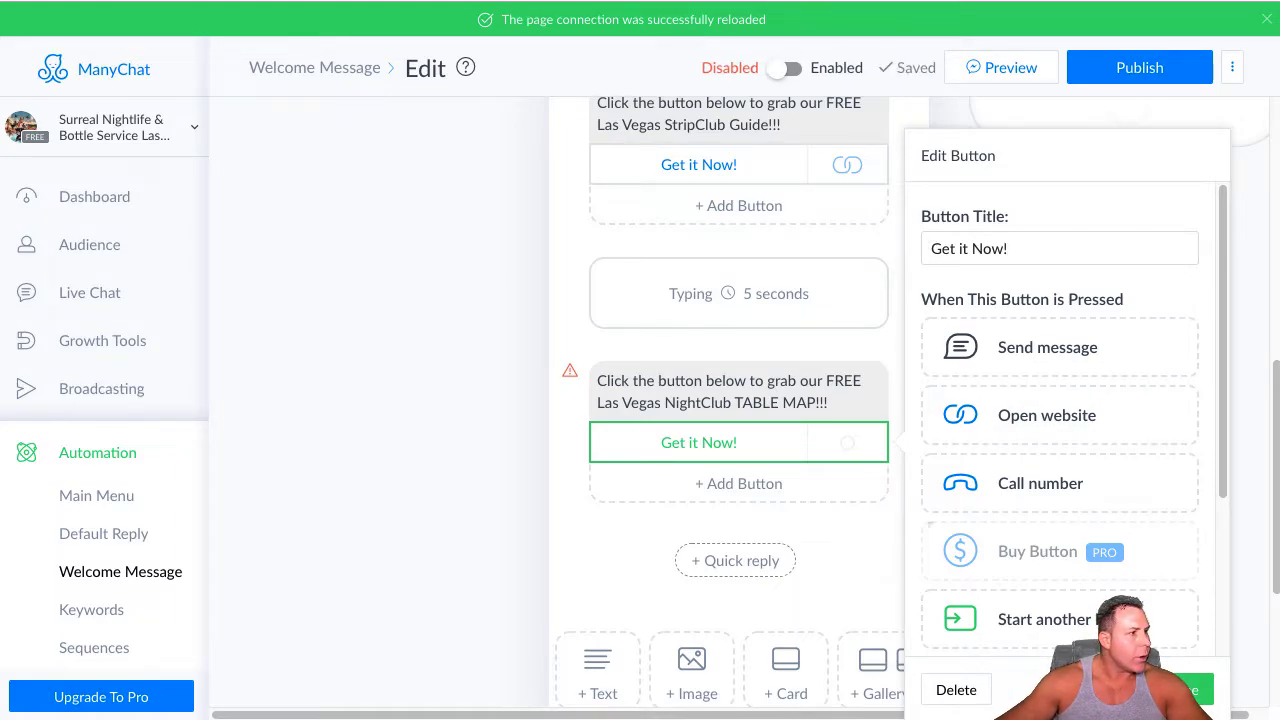
drag(0, 2, 608, 2)
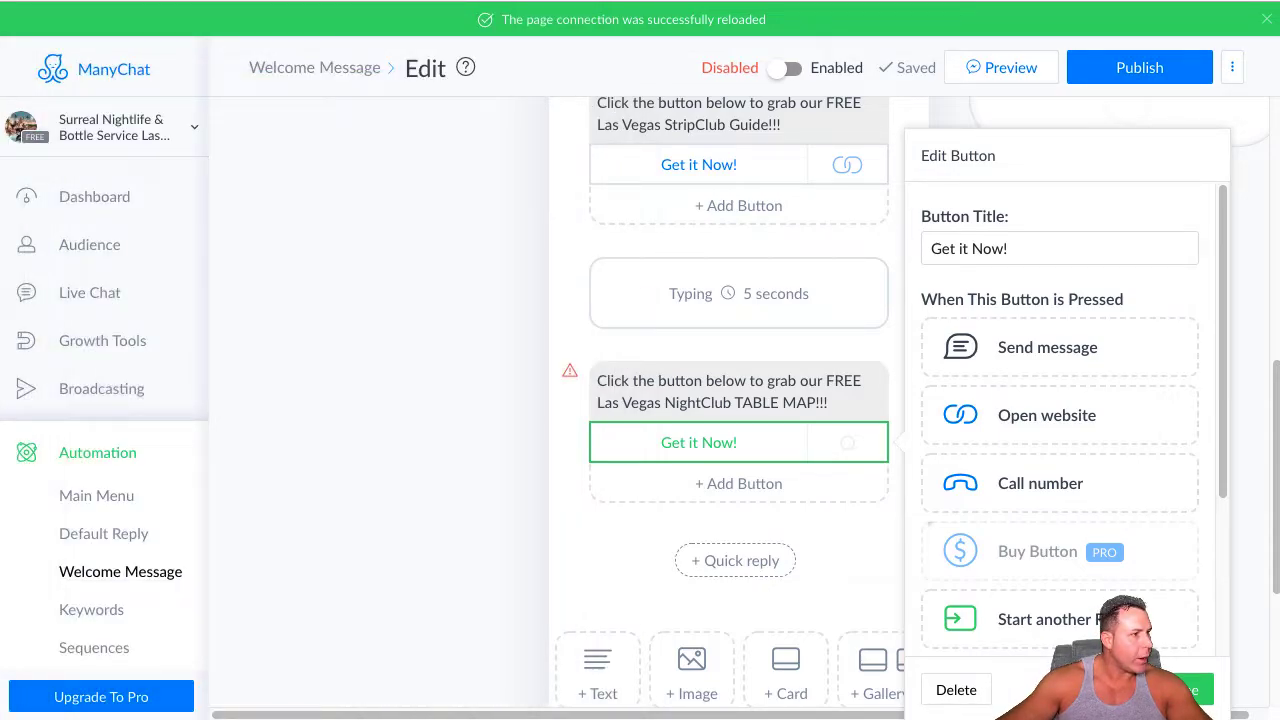
Make the TABLE MAP button open the surrealnightlife.com/las-vegas/pdf/Vegas-Nightclubs-Floor-Plans.pdf website link and save the button
click(1075, 424)
right_click(965, 465)
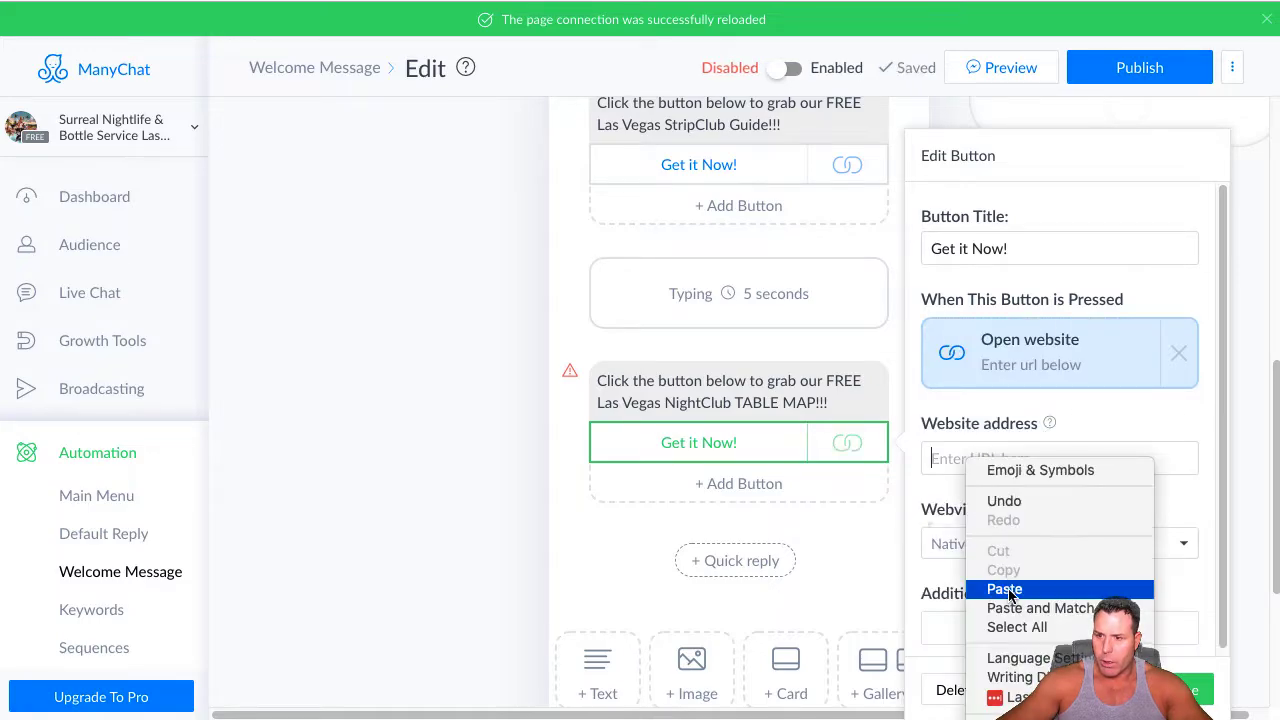
click(1005, 588)
click(1182, 689)
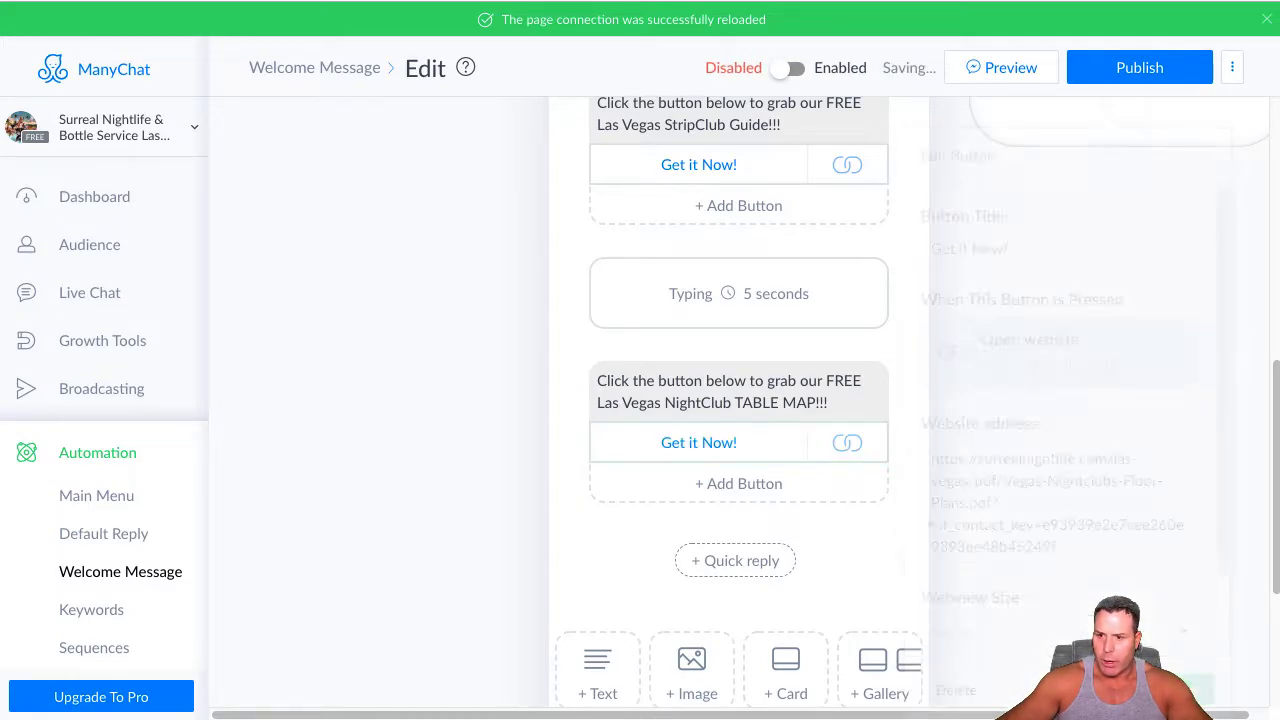
Add a typing delay below the NightClub TABLE MAP block and set its delay time to 5 seconds
scroll(620, 660, down, 3)
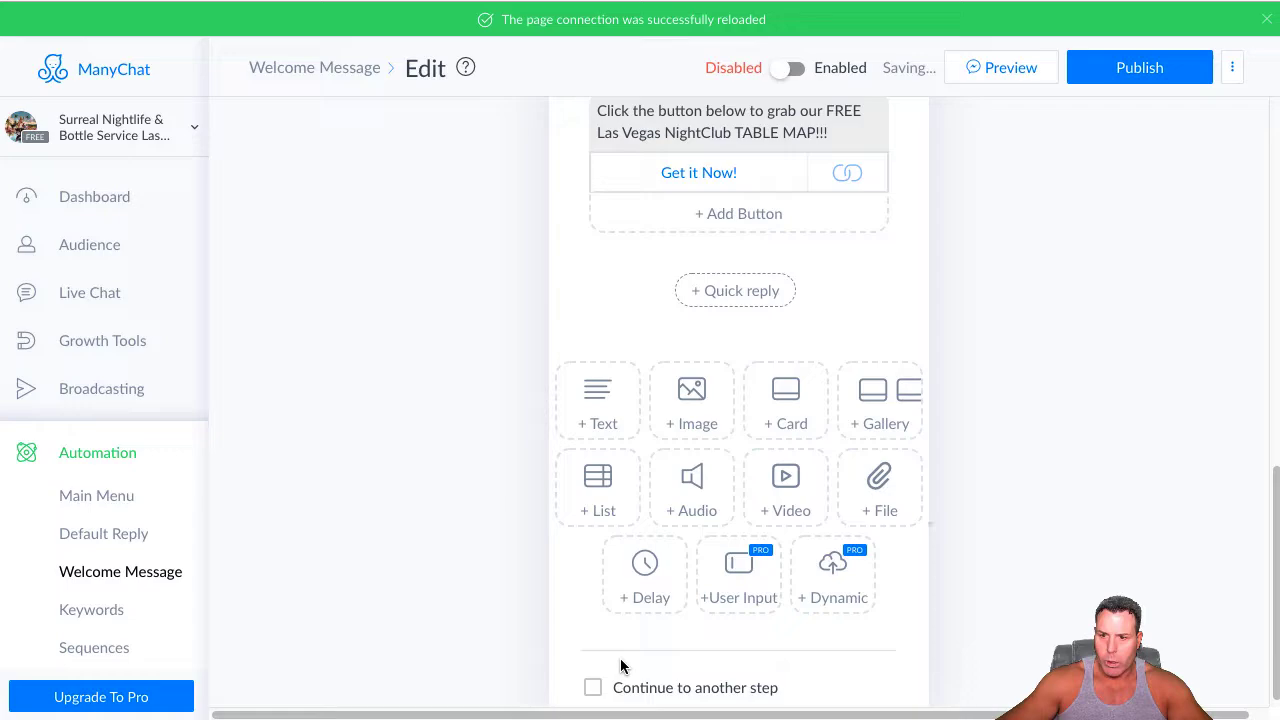
click(645, 568)
click(817, 319)
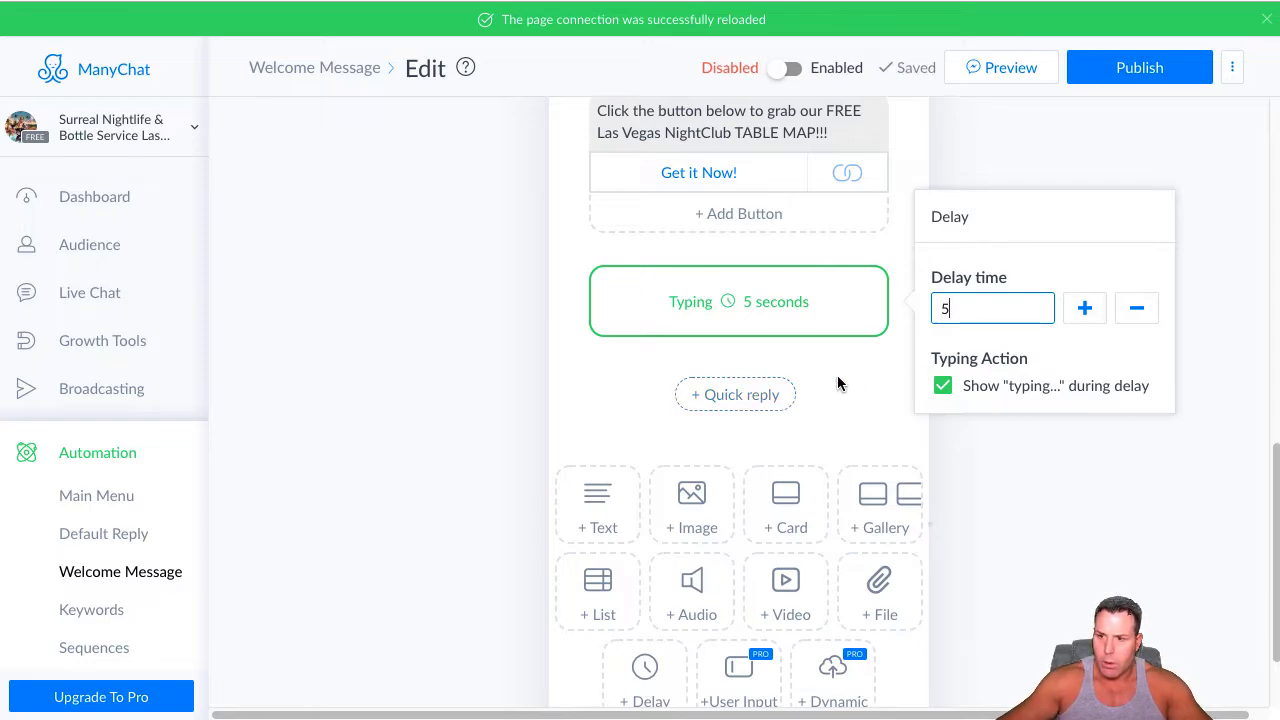
click(622, 394)
click(786, 306)
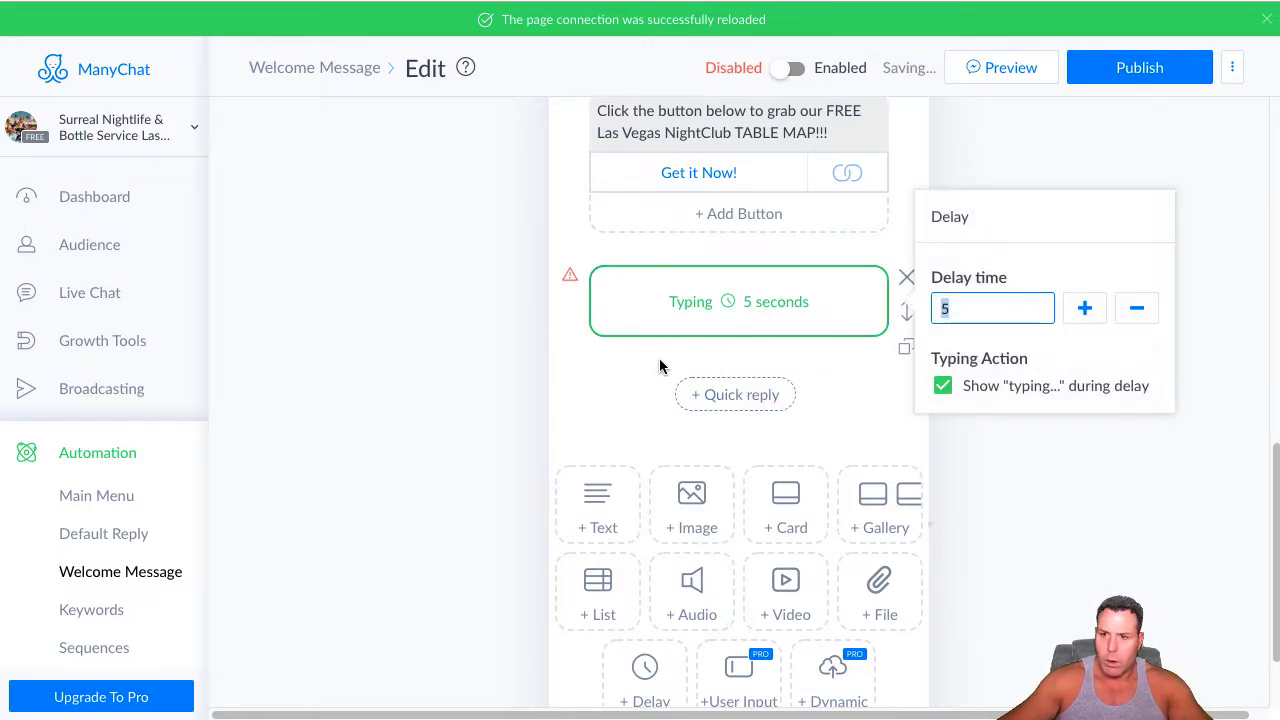
double_click(983, 316)
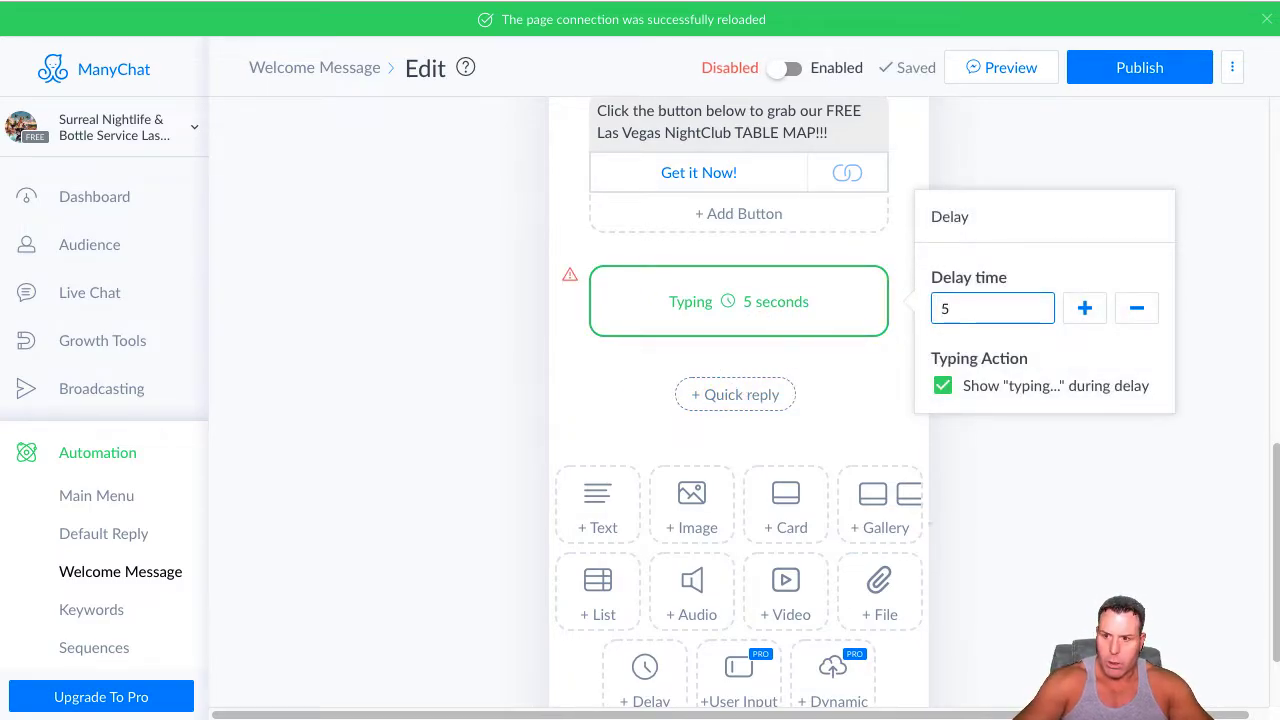
Add a text block below the delay and paste "Click the button below to grab our FREE Las Vegas DayClub TABLE MAP!!!"
click(597, 505)
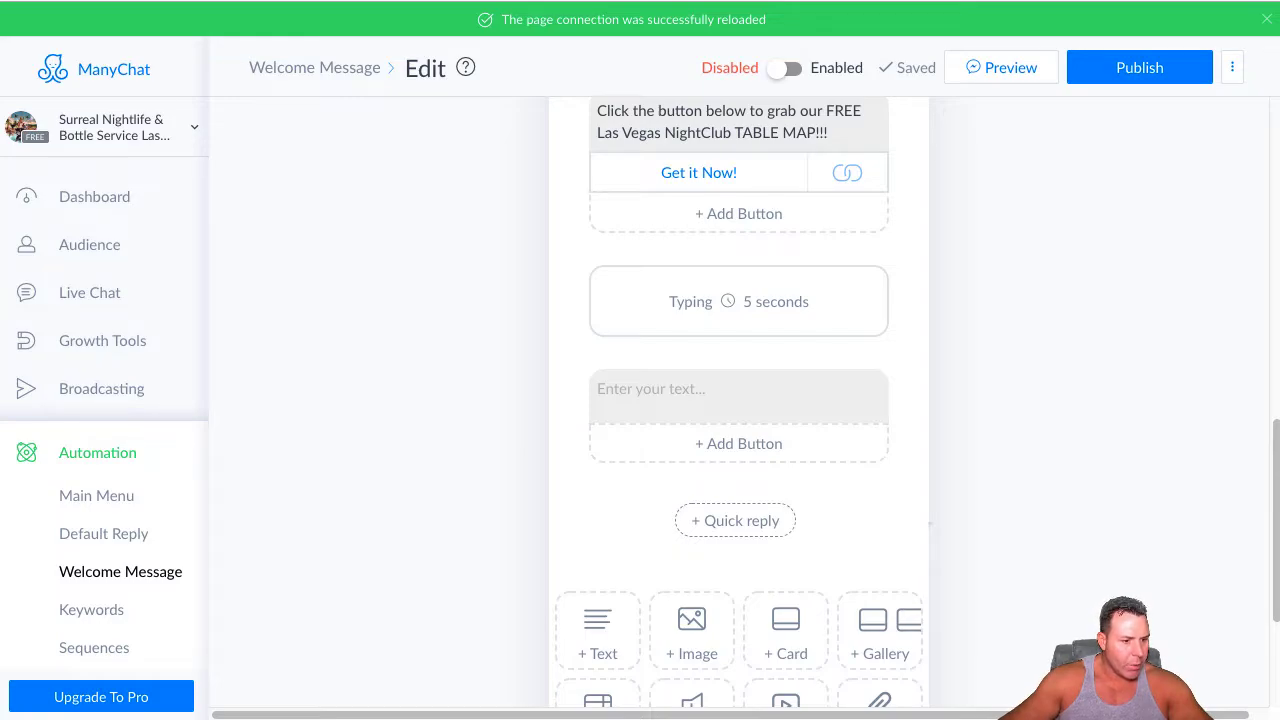
click(680, 403)
right_click(681, 400)
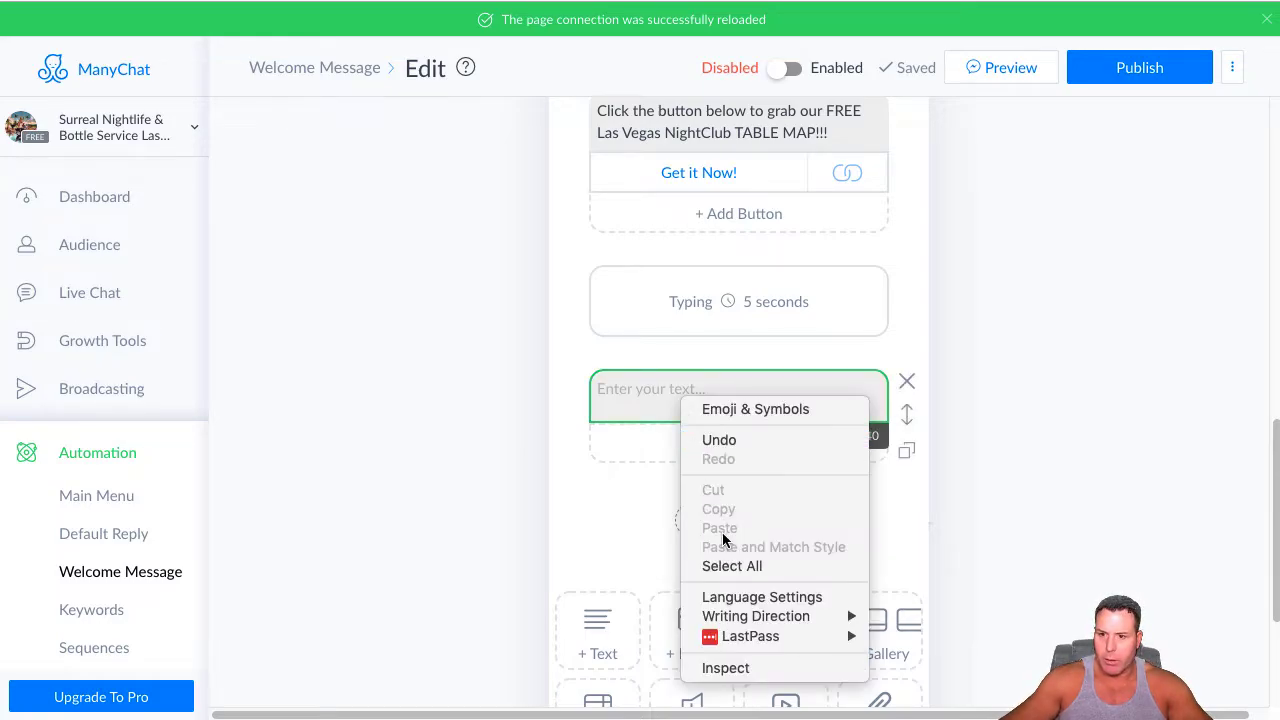
right_click(659, 384)
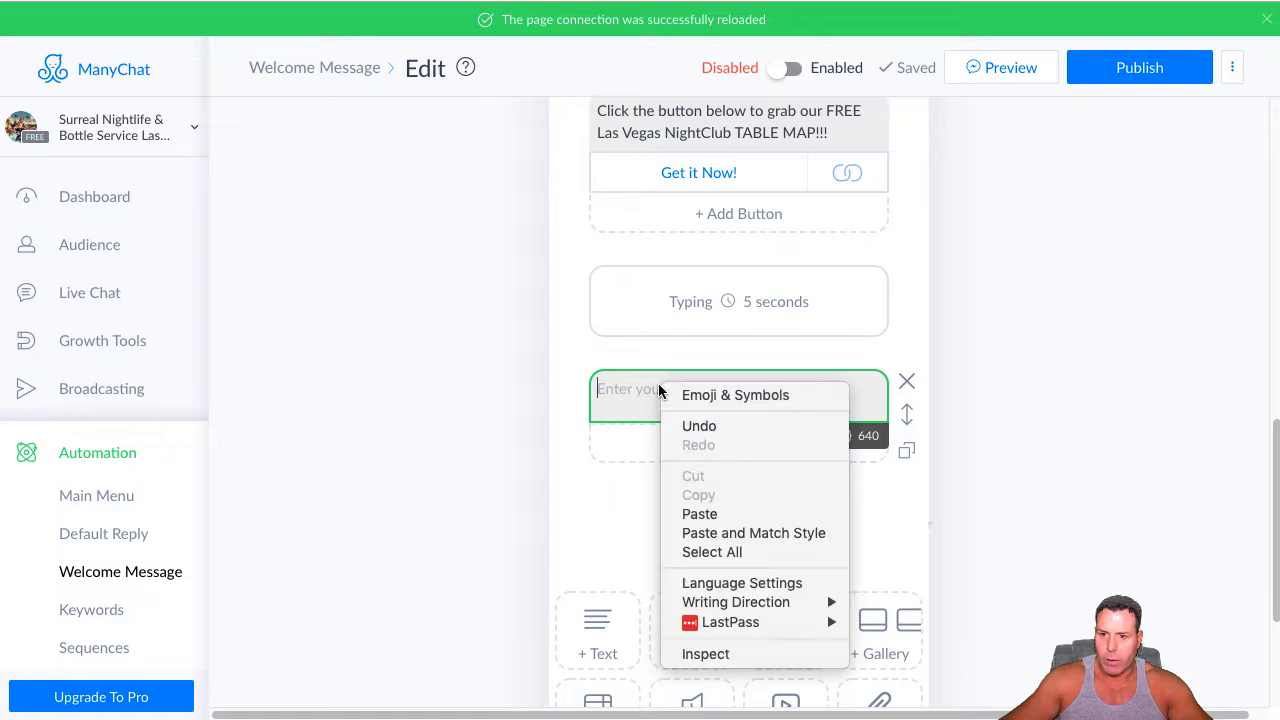
click(700, 513)
Add a button titled "Get it Now!" under the DayClub TABLE MAP text
click(723, 451)
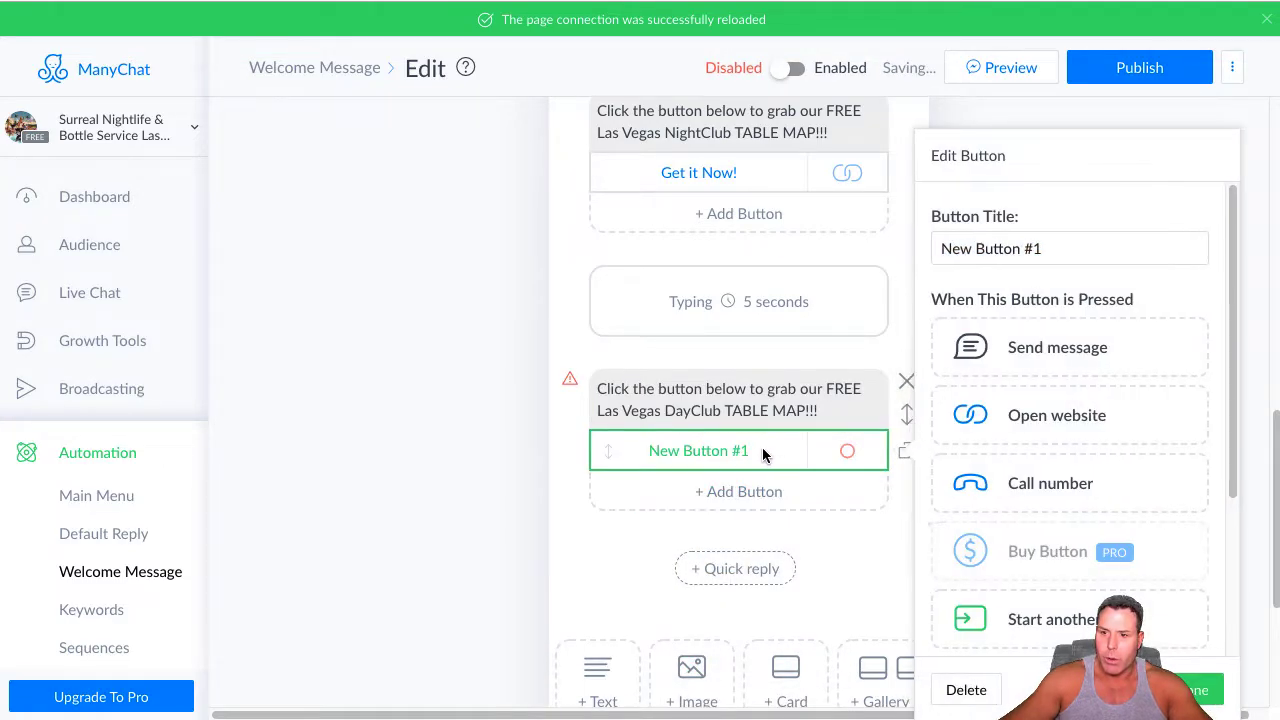
key(BackSpace)
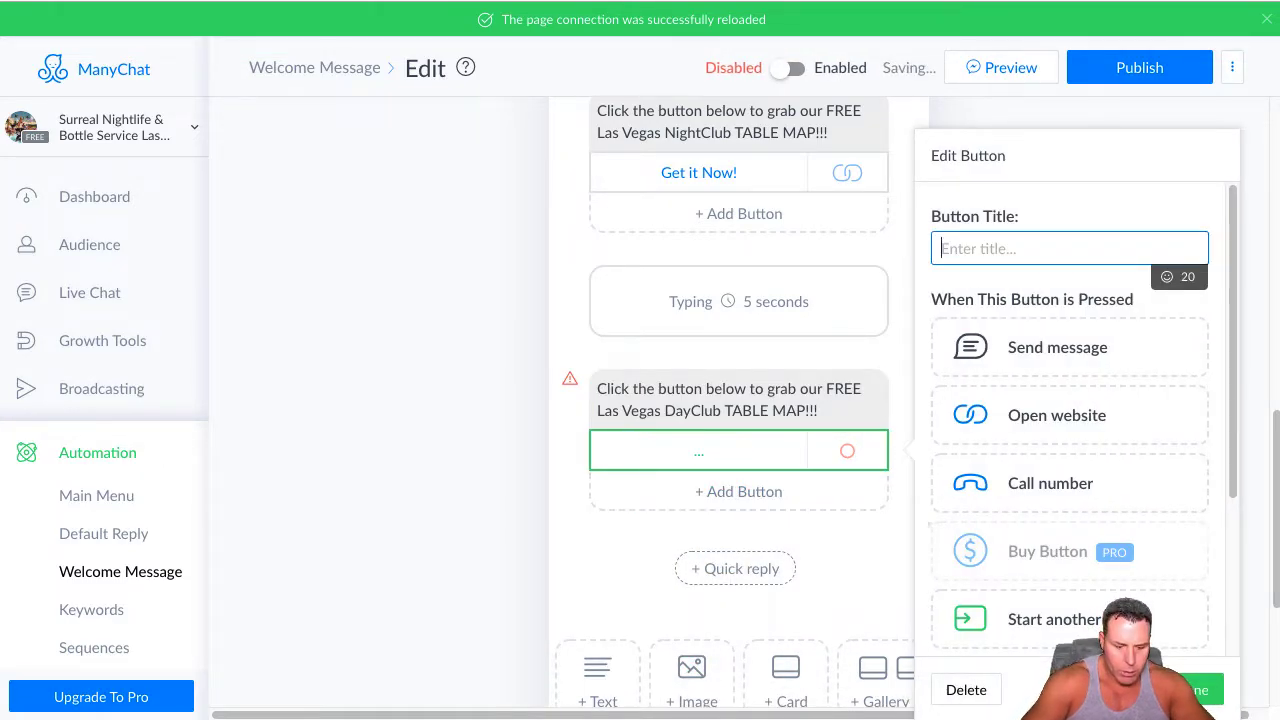
text(Get it now!)
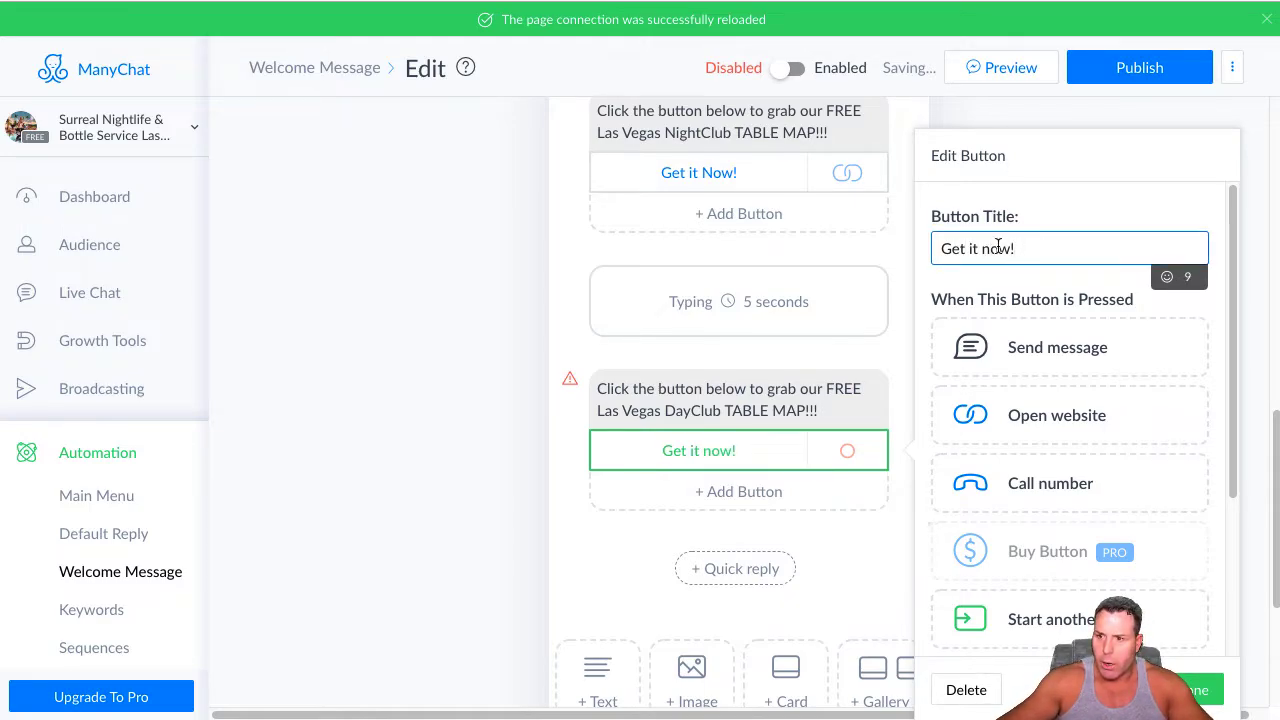
key(Delete)
text(N)
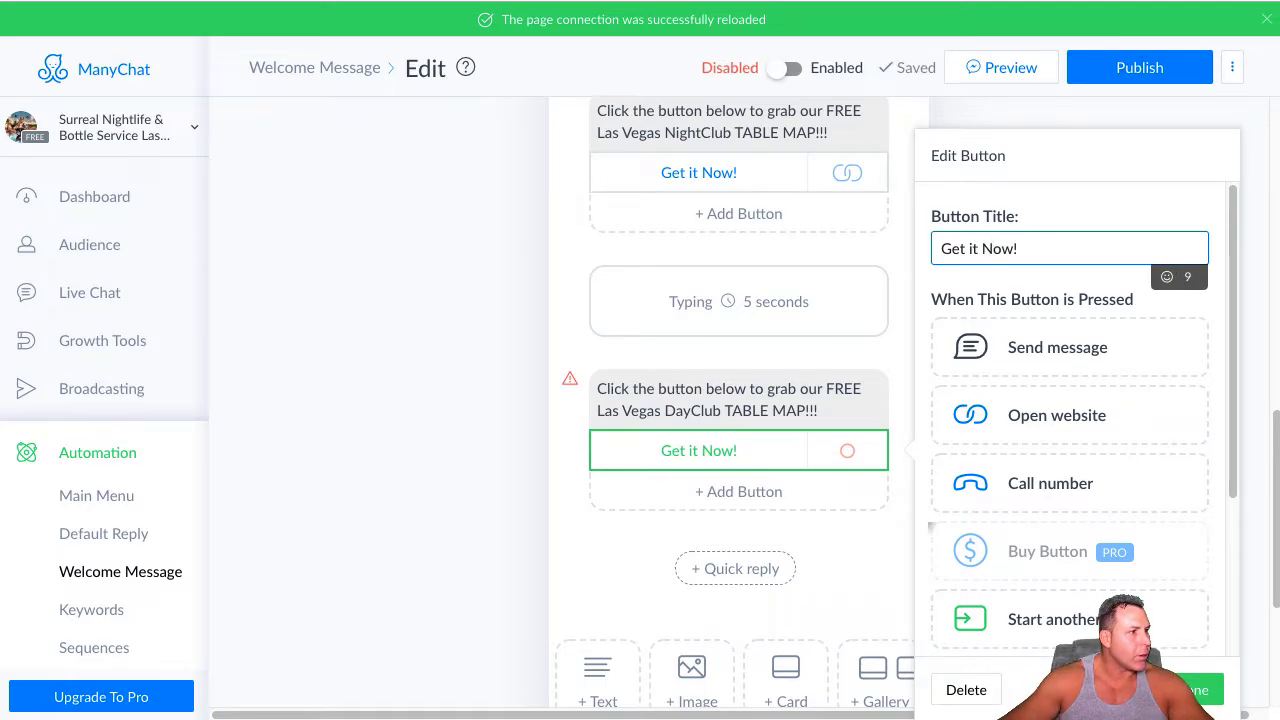
Make the DayClub TABLE MAP button open a website, paste the copied link as its address and save the button
click(1049, 414)
right_click(998, 458)
click(1037, 592)
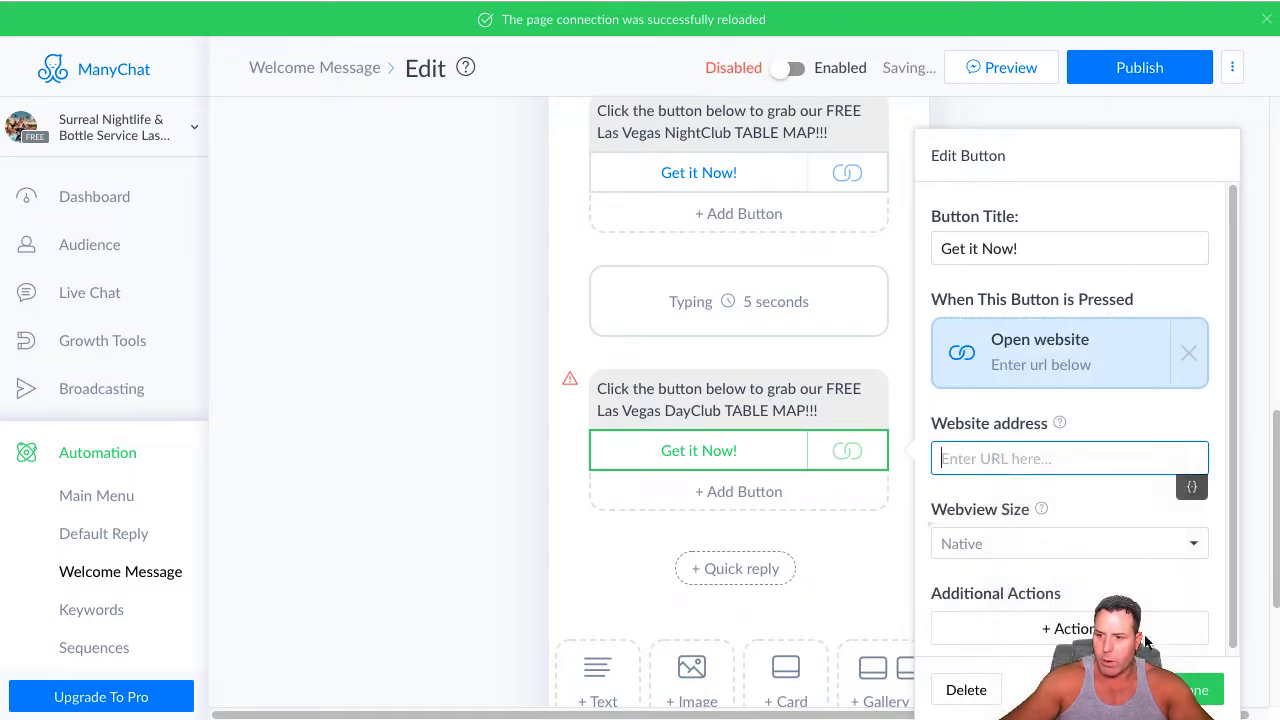
click(1185, 690)
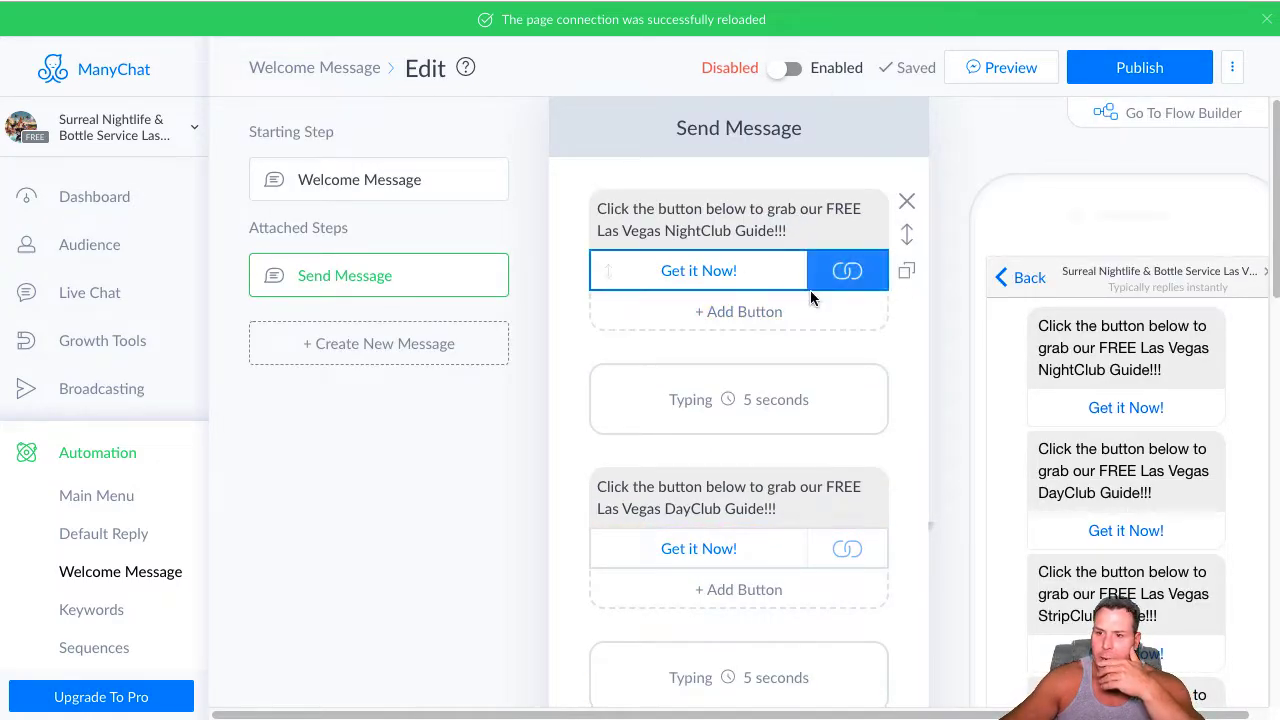
Review the guide and table map blocks, then publish the content and enable the Welcome Message
scroll(771, 433, down, 3)
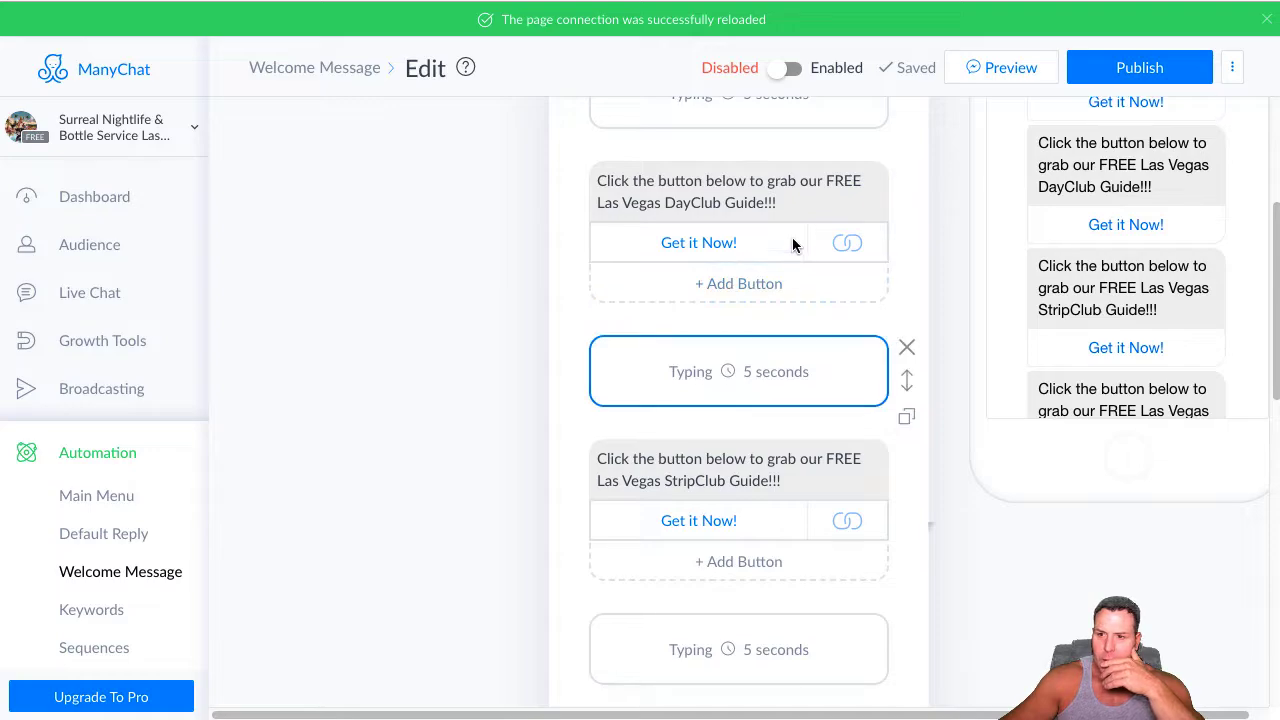
scroll(715, 350, down, 1)
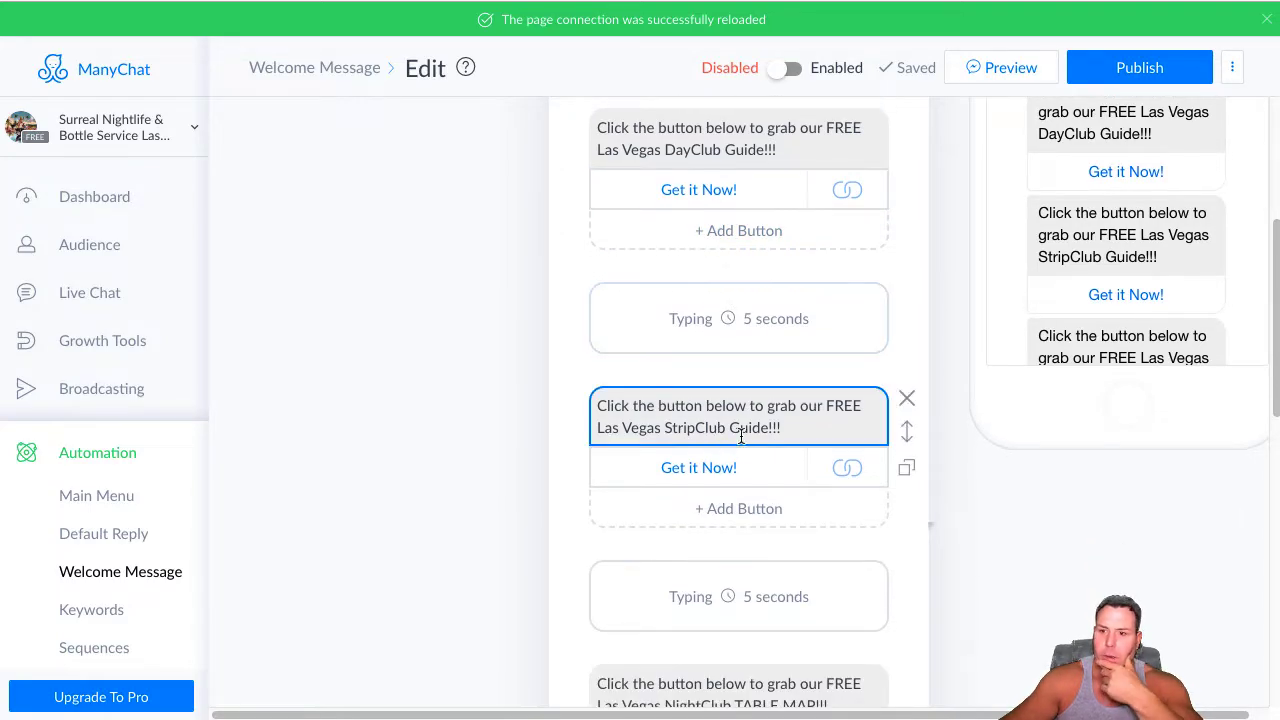
scroll(740, 445, down, 1)
scroll(748, 470, down, 4)
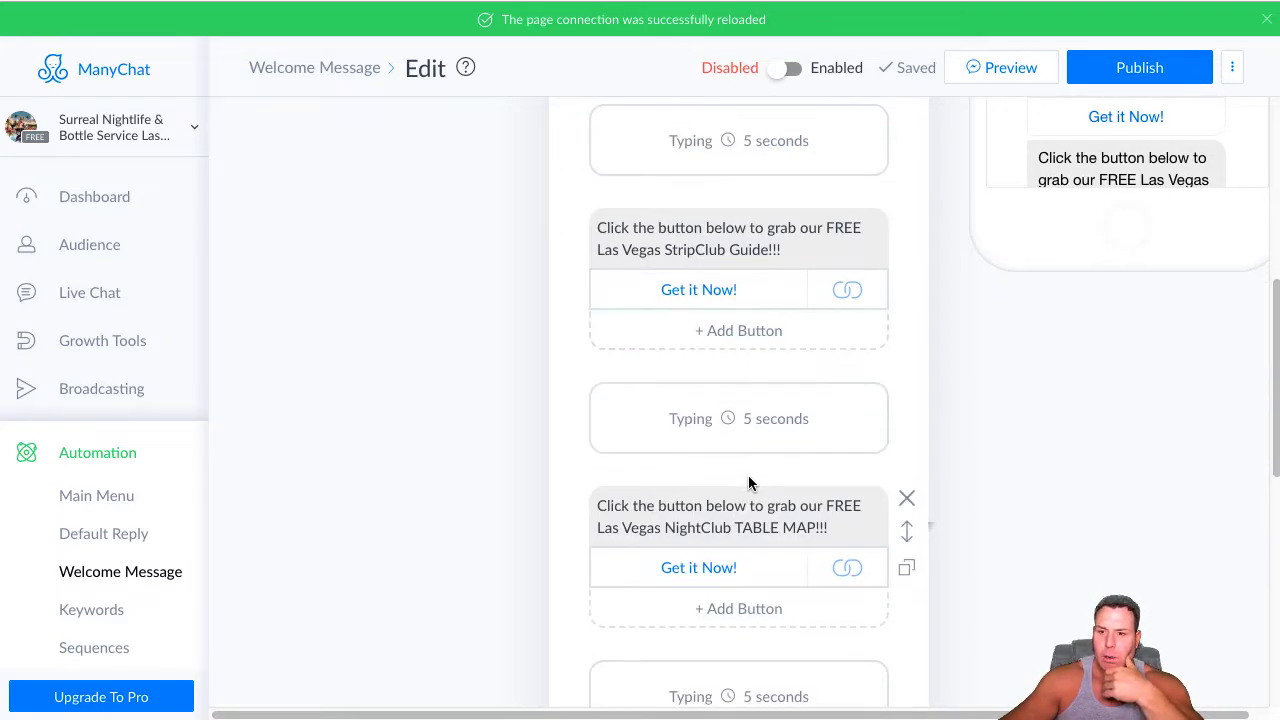
scroll(752, 480, down, 7)
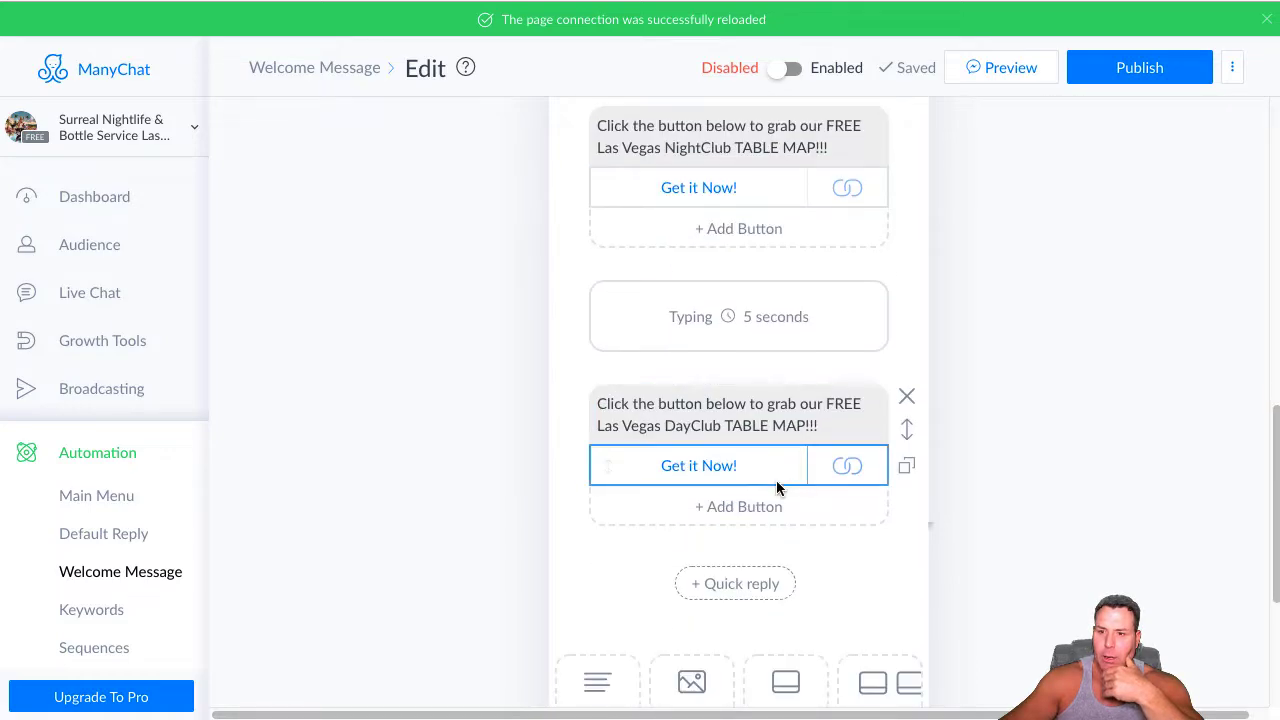
scroll(777, 510, down, 1)
scroll(777, 514, up, 15)
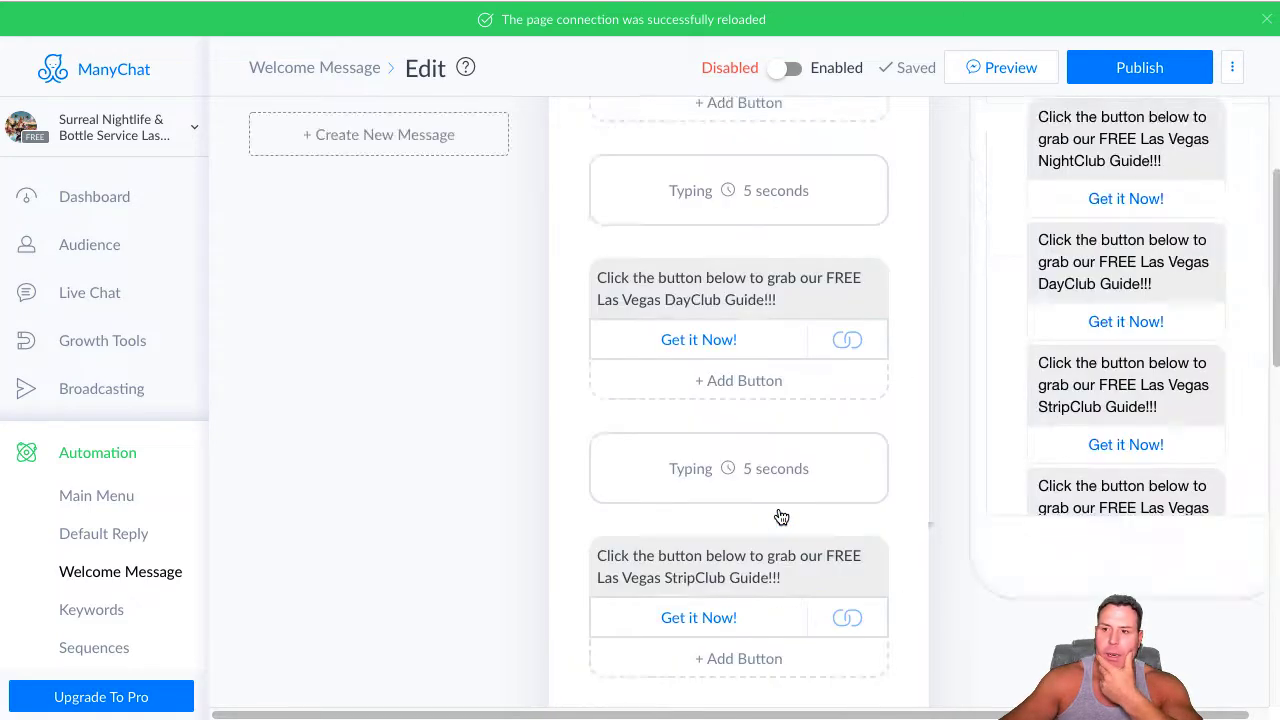
click(1118, 66)
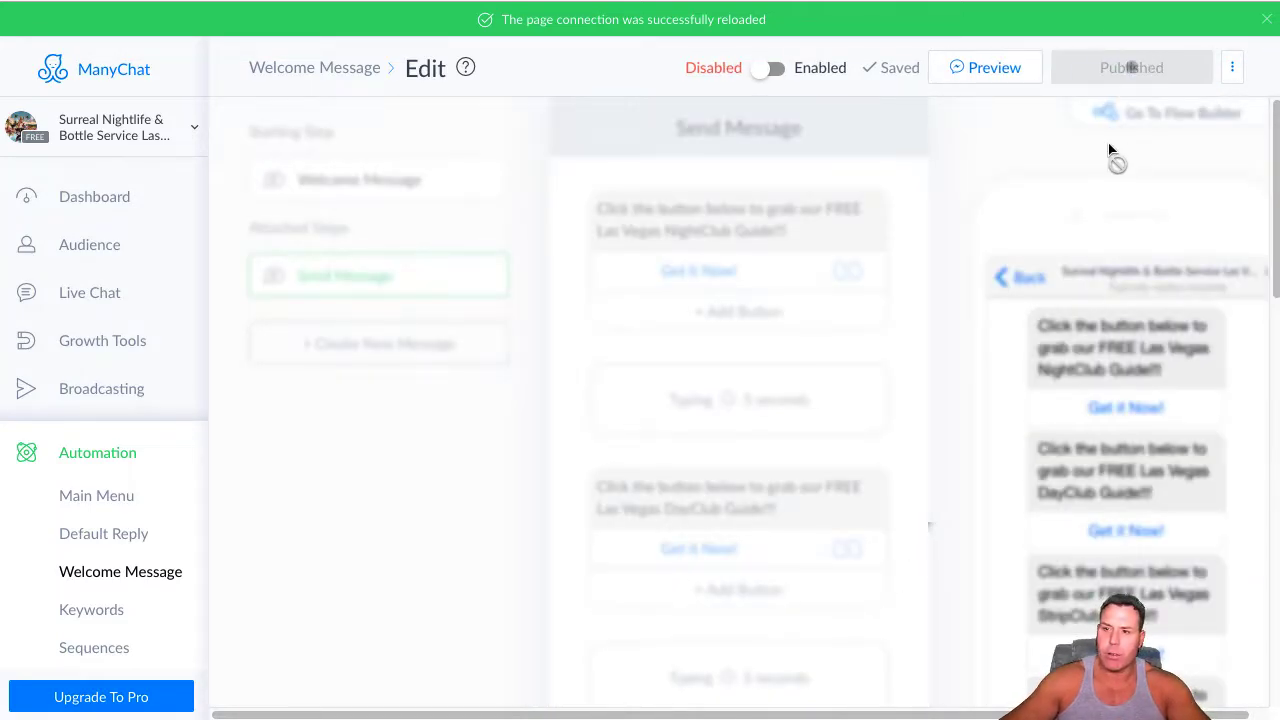
click(770, 68)
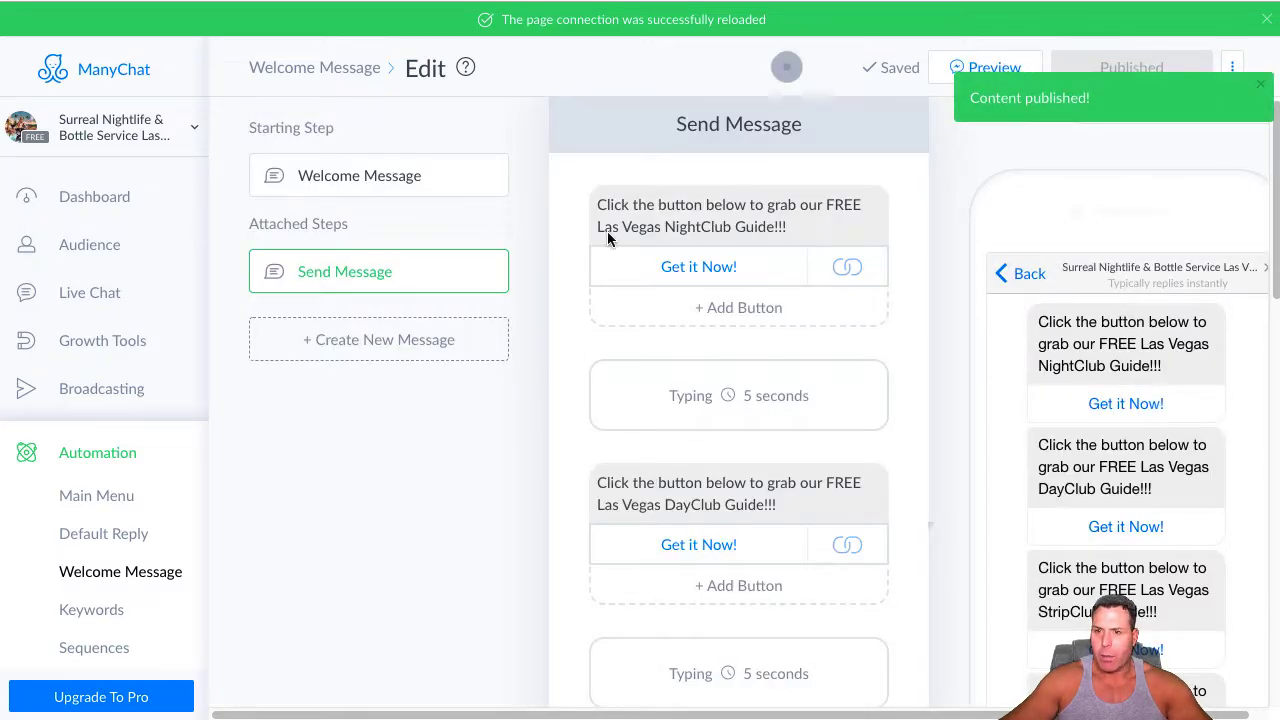
Refresh the bot's Facebook permissions in the general bot settings
scroll(112, 500, down, 3)
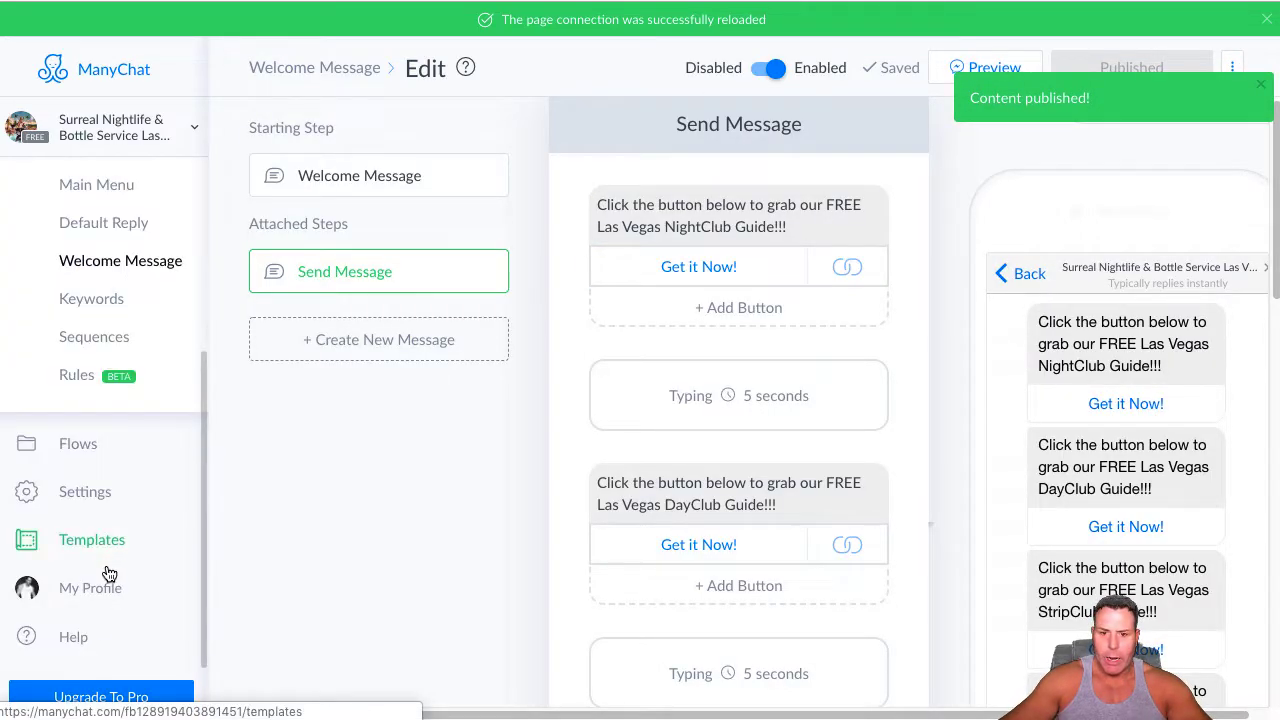
click(97, 508)
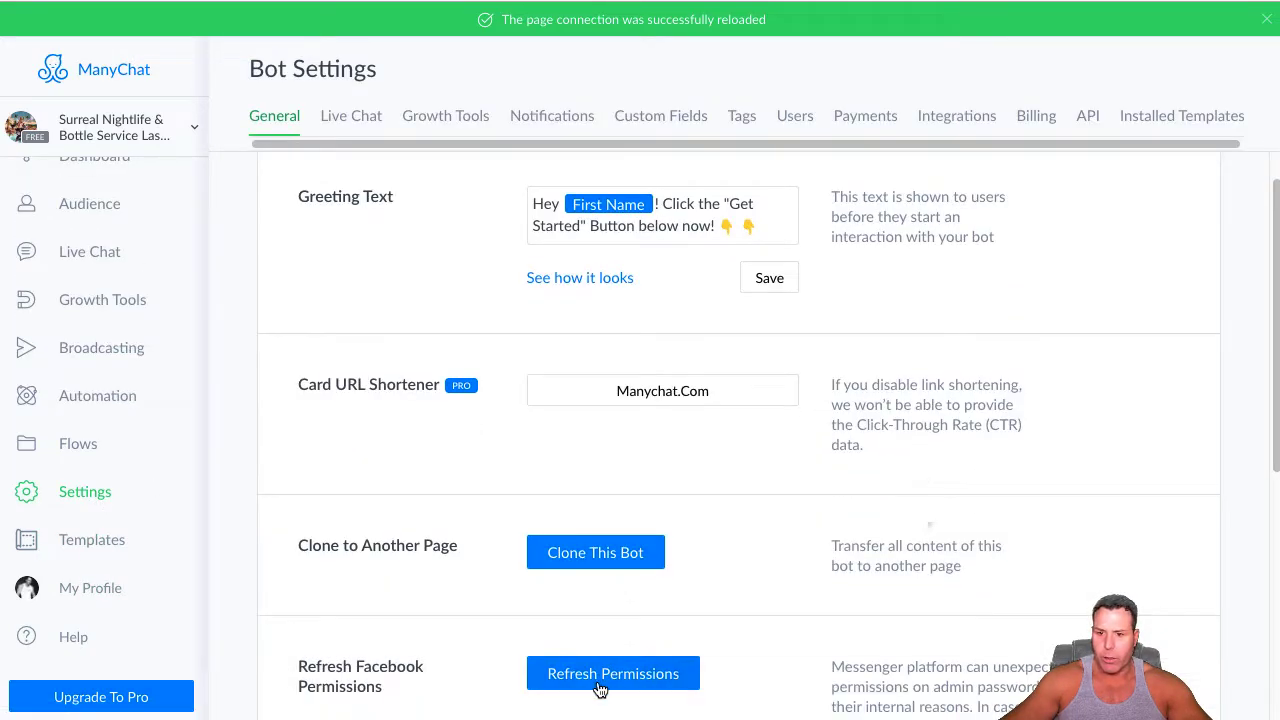
click(600, 688)
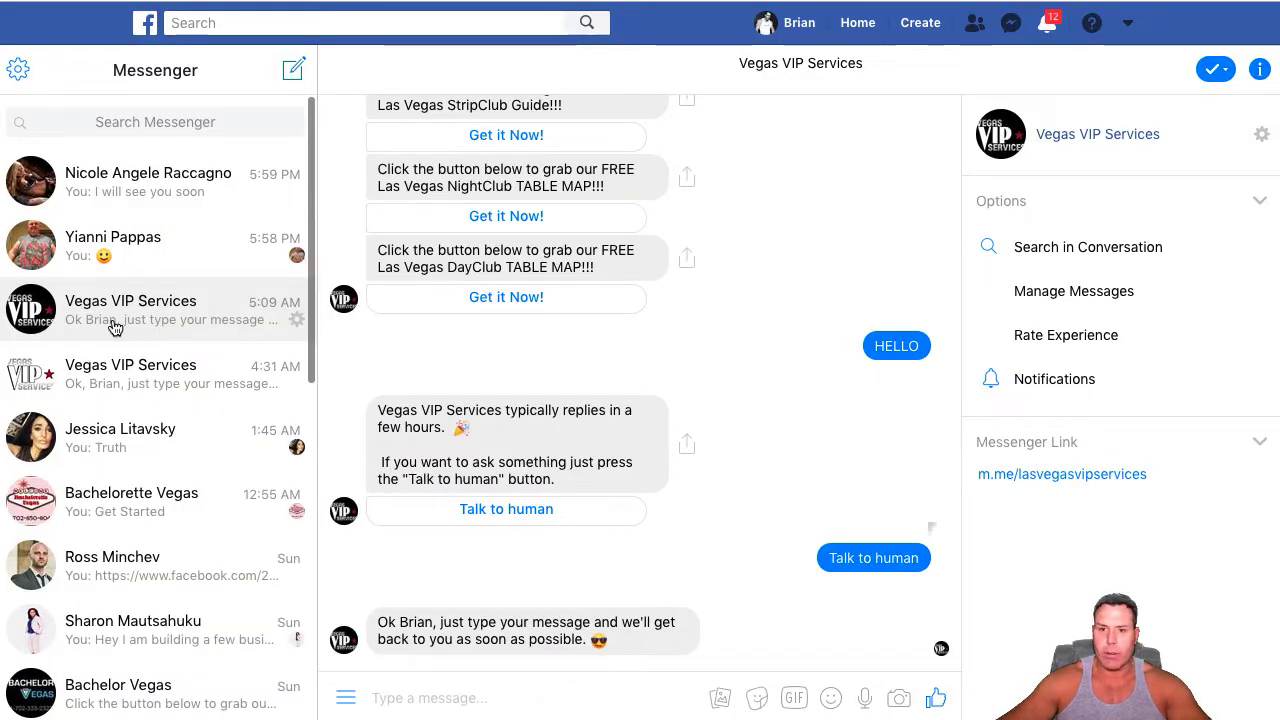
In Facebook Messenger, permanently delete the first conversation among the archived threads and return to the main conversation list
scroll(611, 211, up, 3)
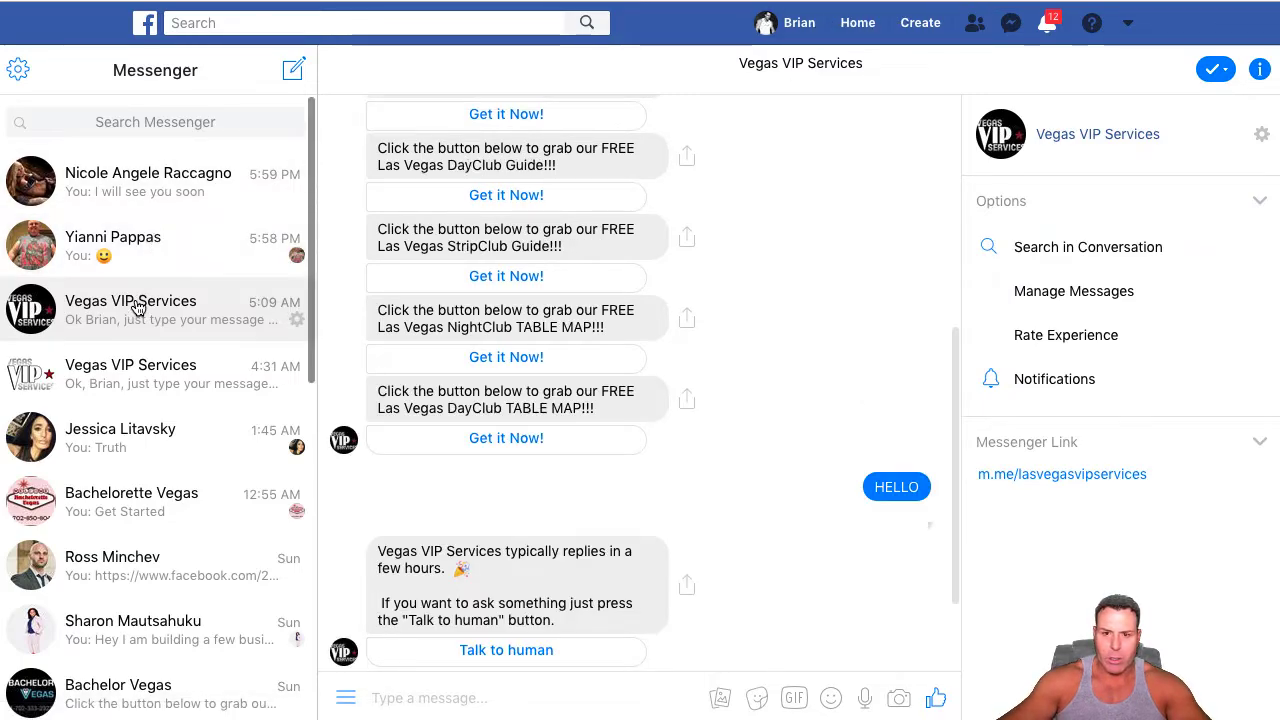
scroll(175, 363, down, 1)
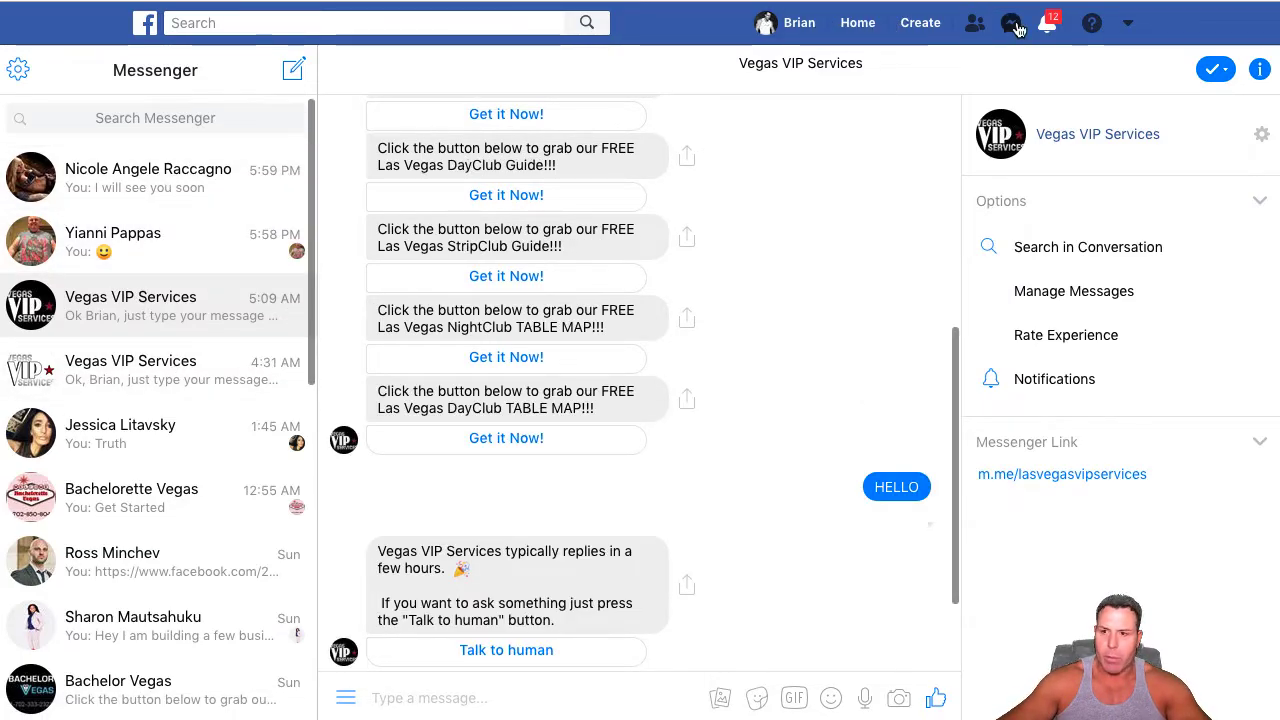
click(18, 78)
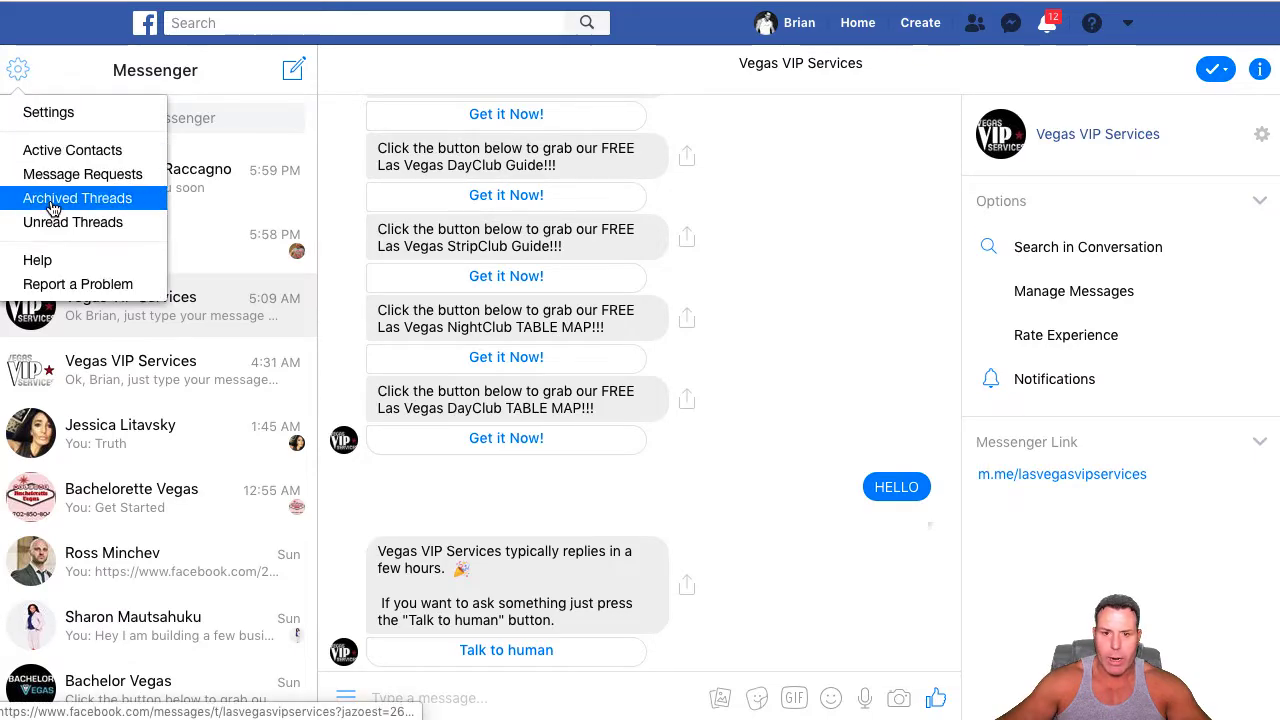
click(52, 198)
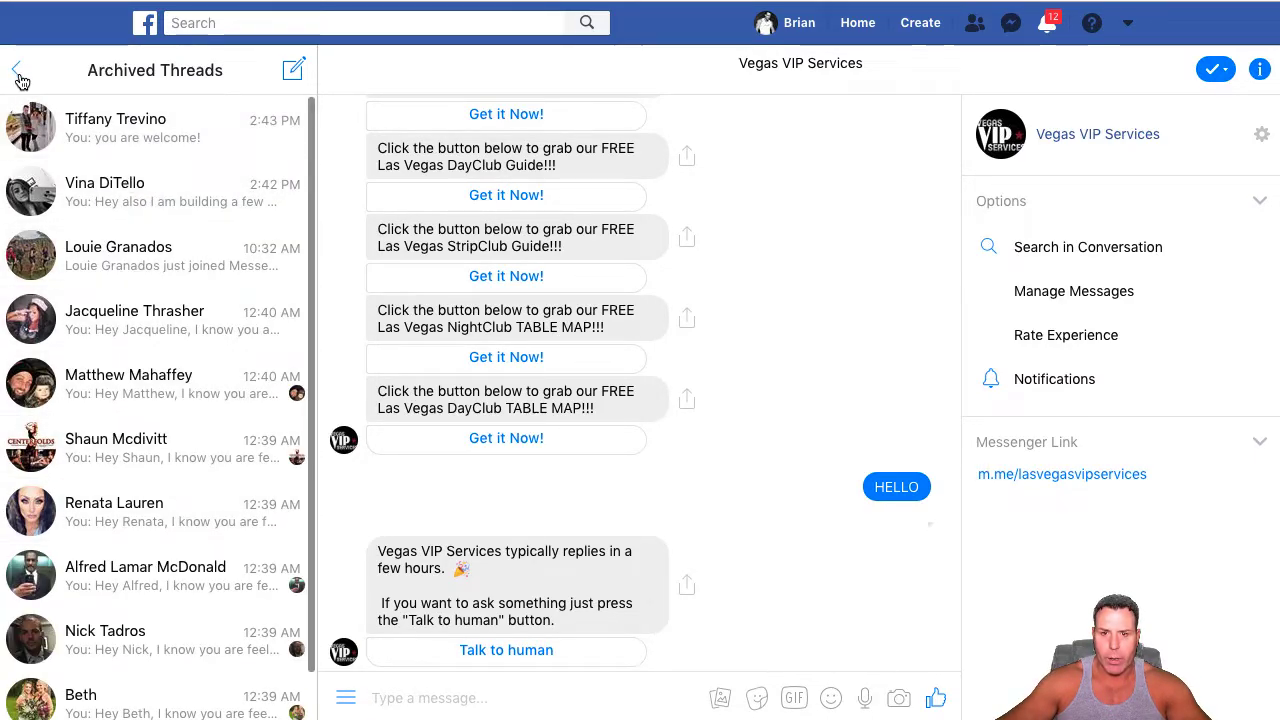
click(296, 137)
click(324, 212)
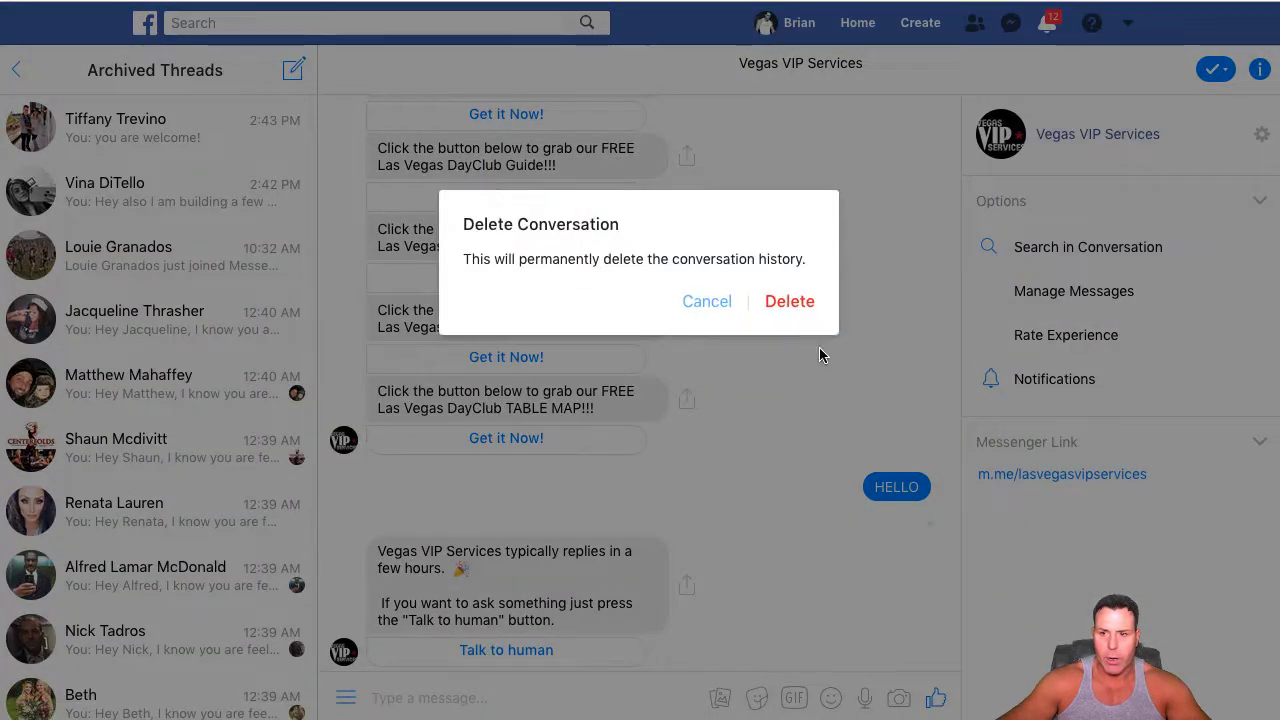
click(795, 305)
click(16, 70)
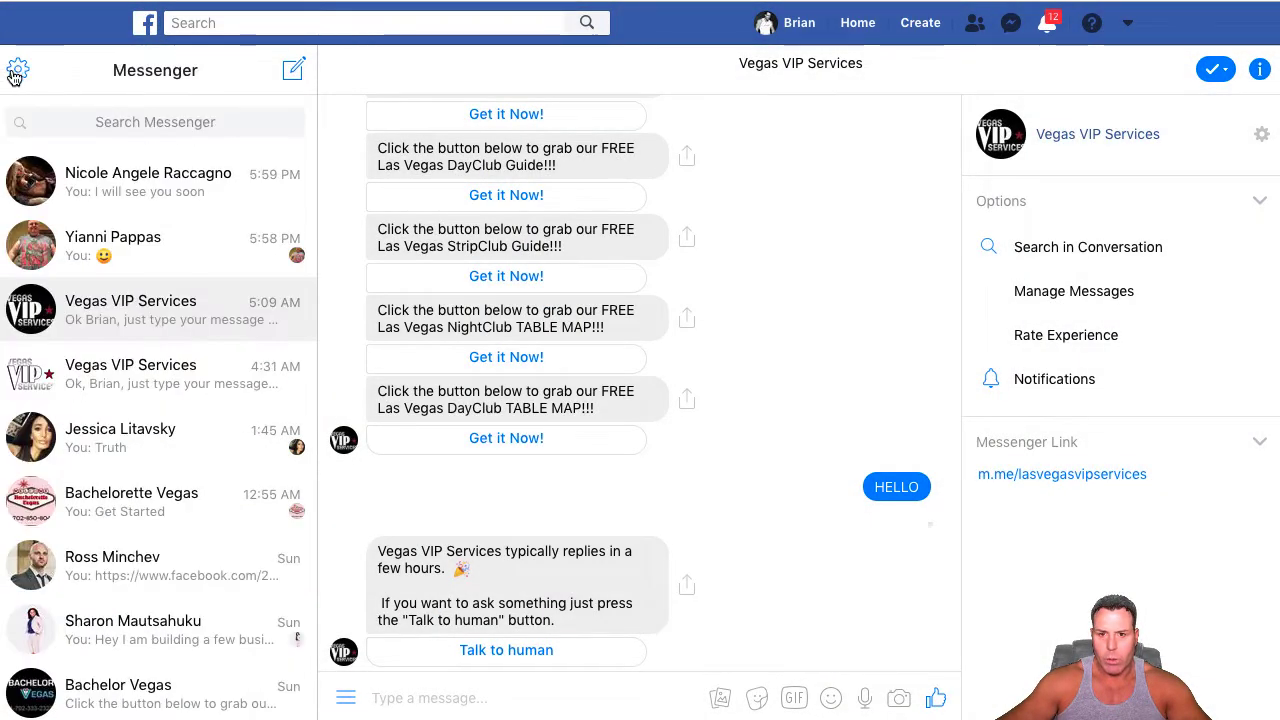
Check Messenger's active contacts and go back to the Facebook home feed
click(30, 80)
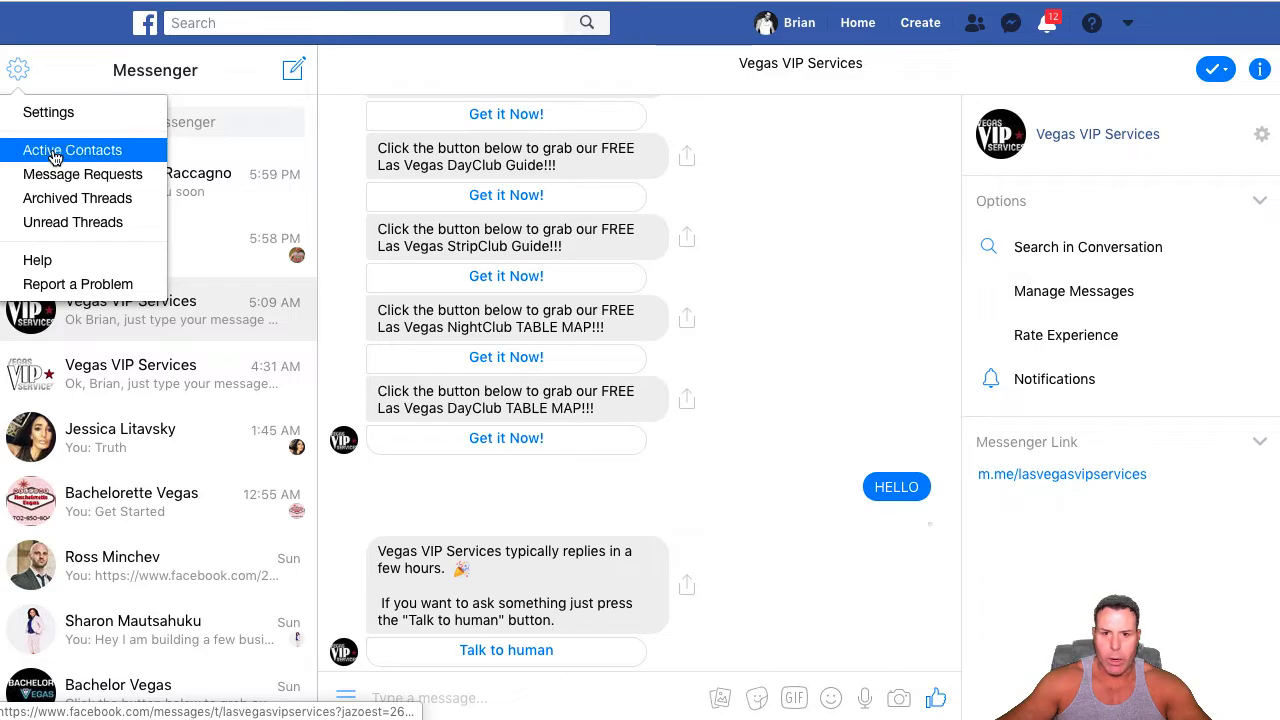
click(38, 150)
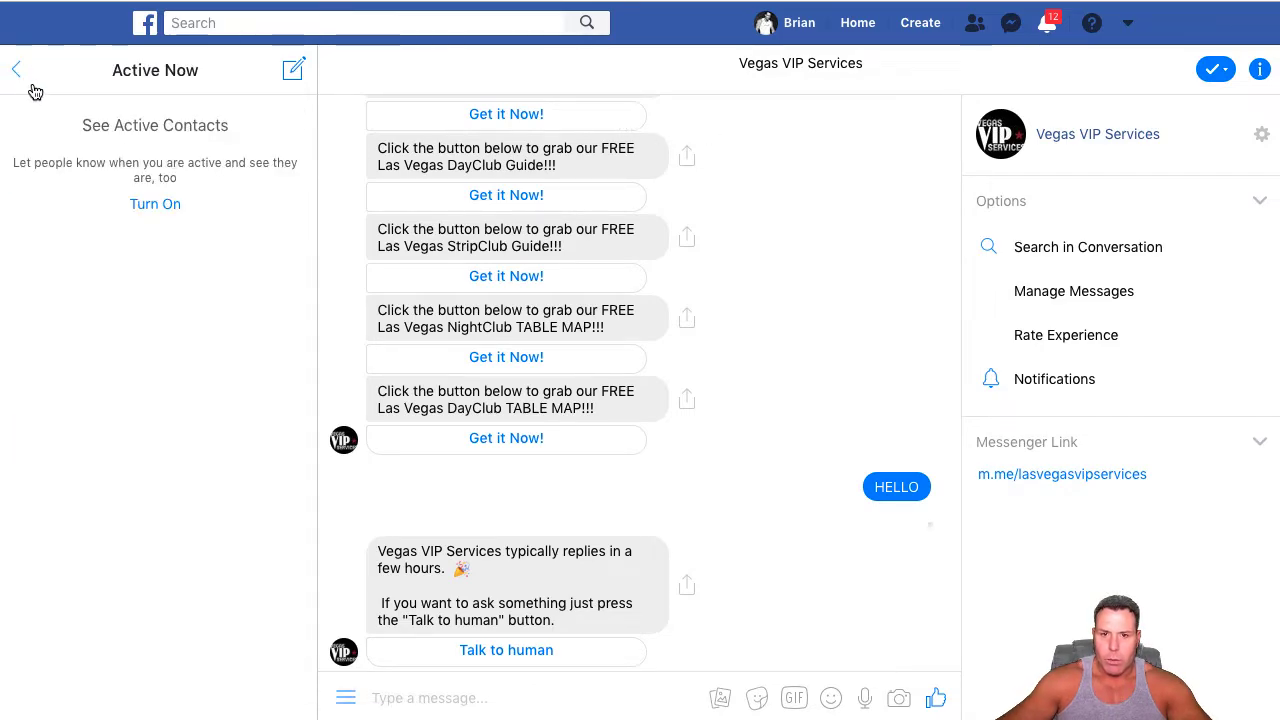
click(16, 70)
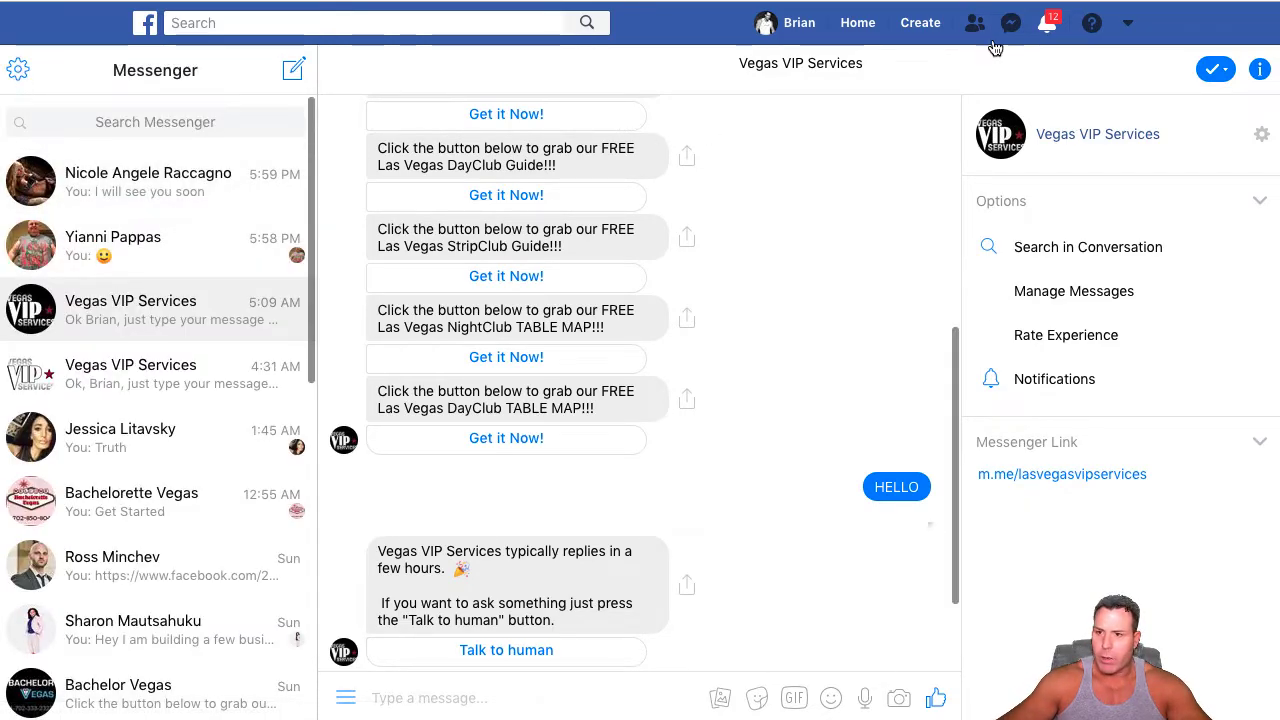
click(859, 24)
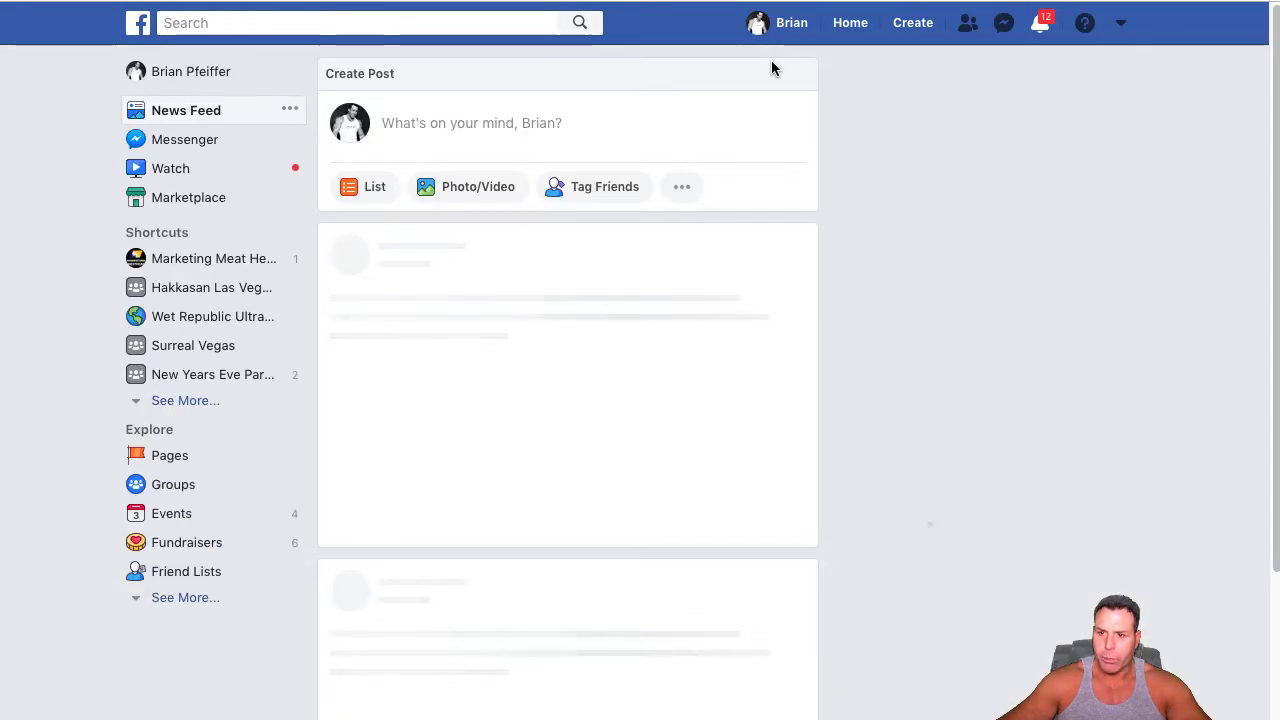
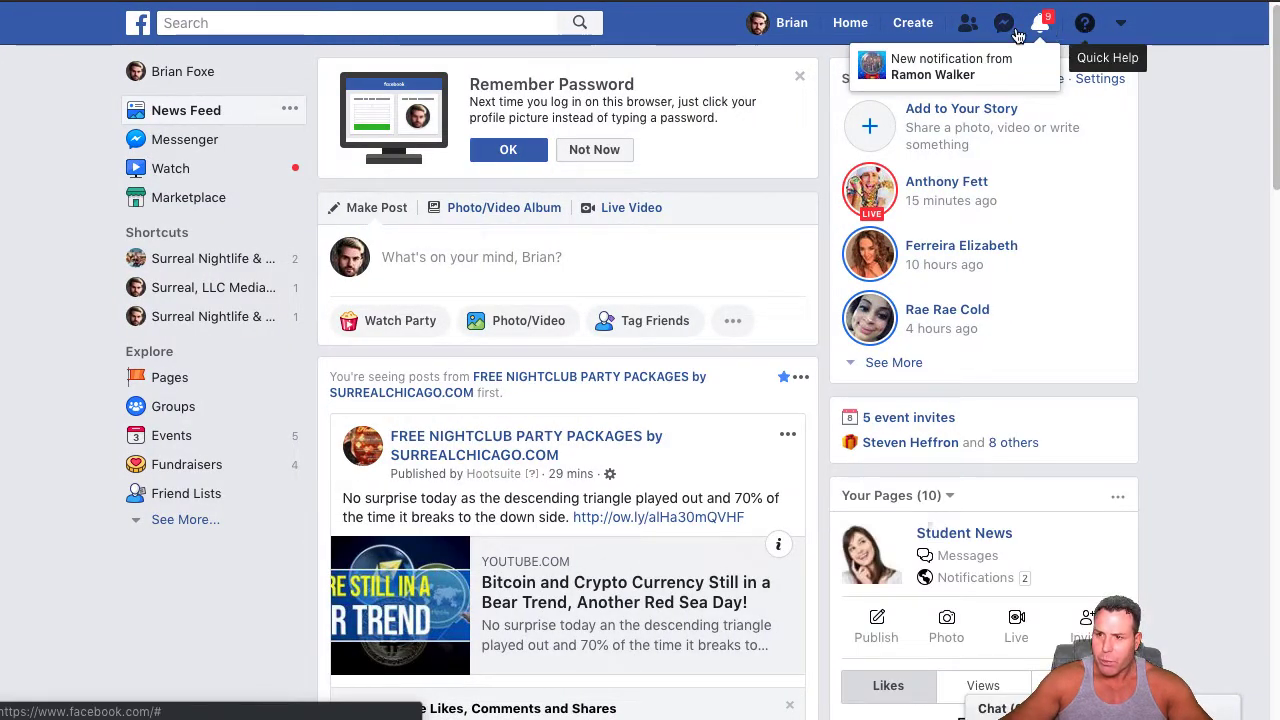
Open the Surreal Nightlife & Bottle Service Las Vegas page from the list of managed Facebook pages
click(850, 22)
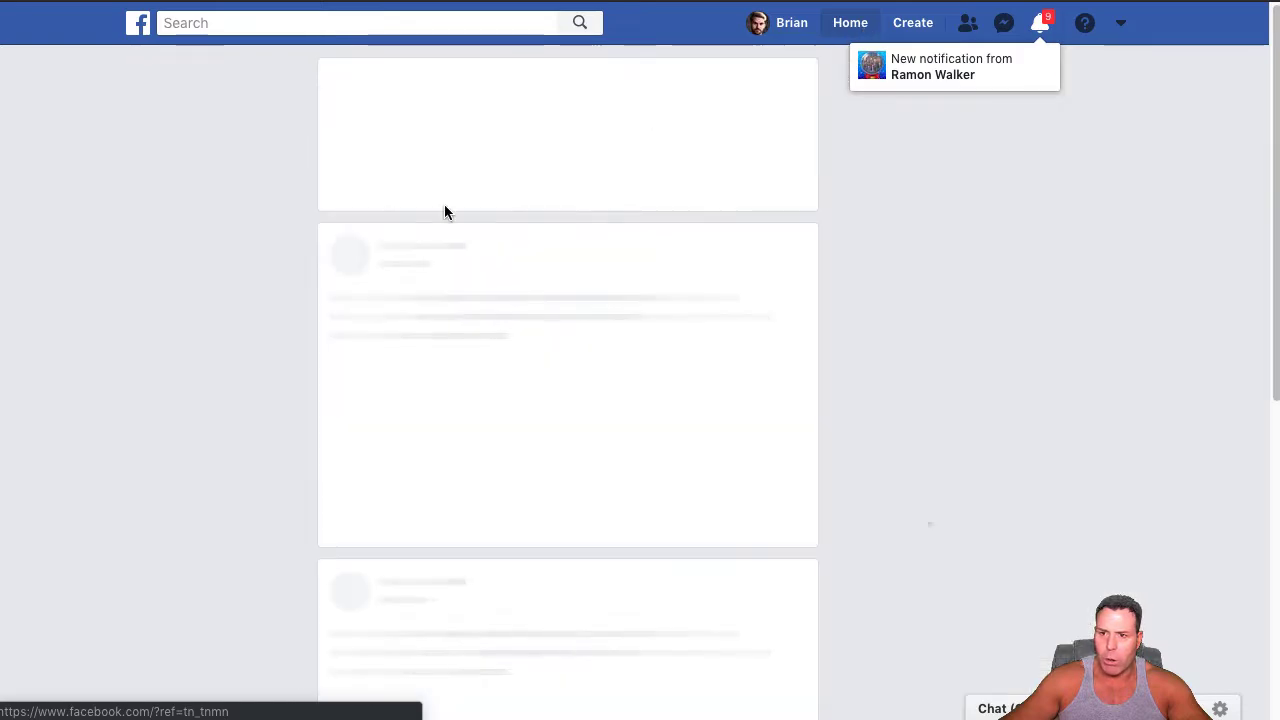
click(186, 374)
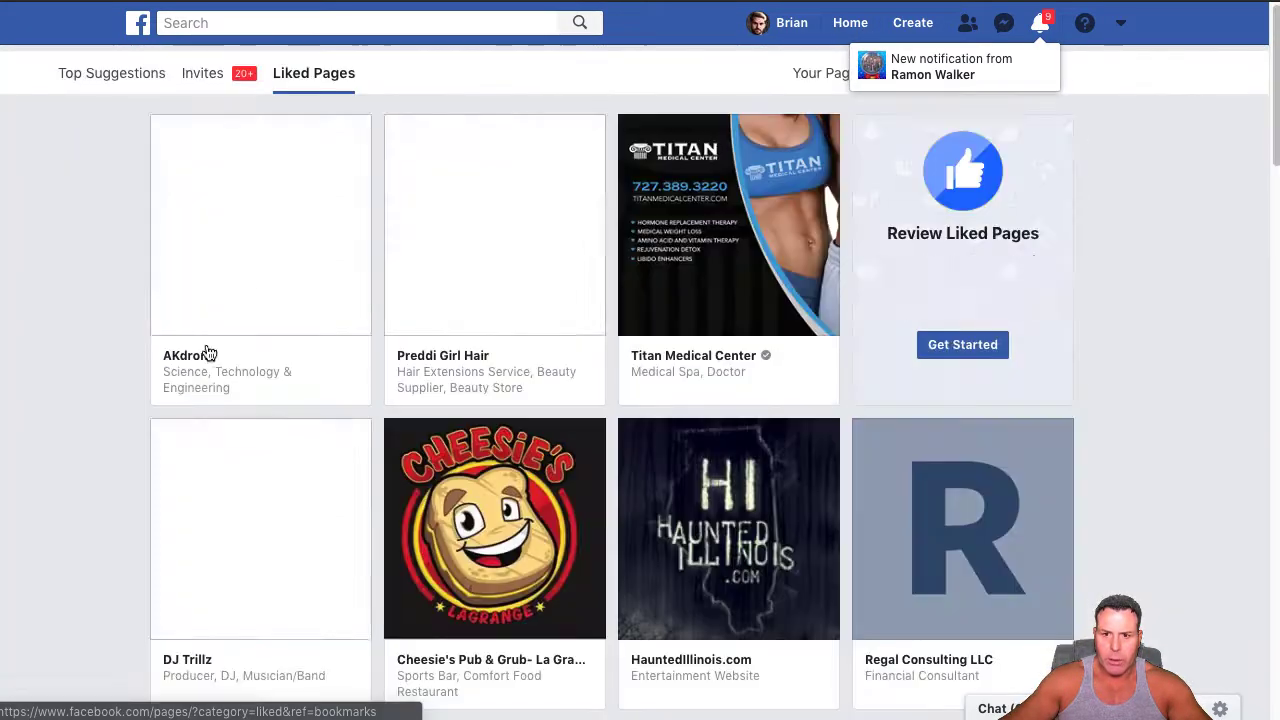
click(832, 76)
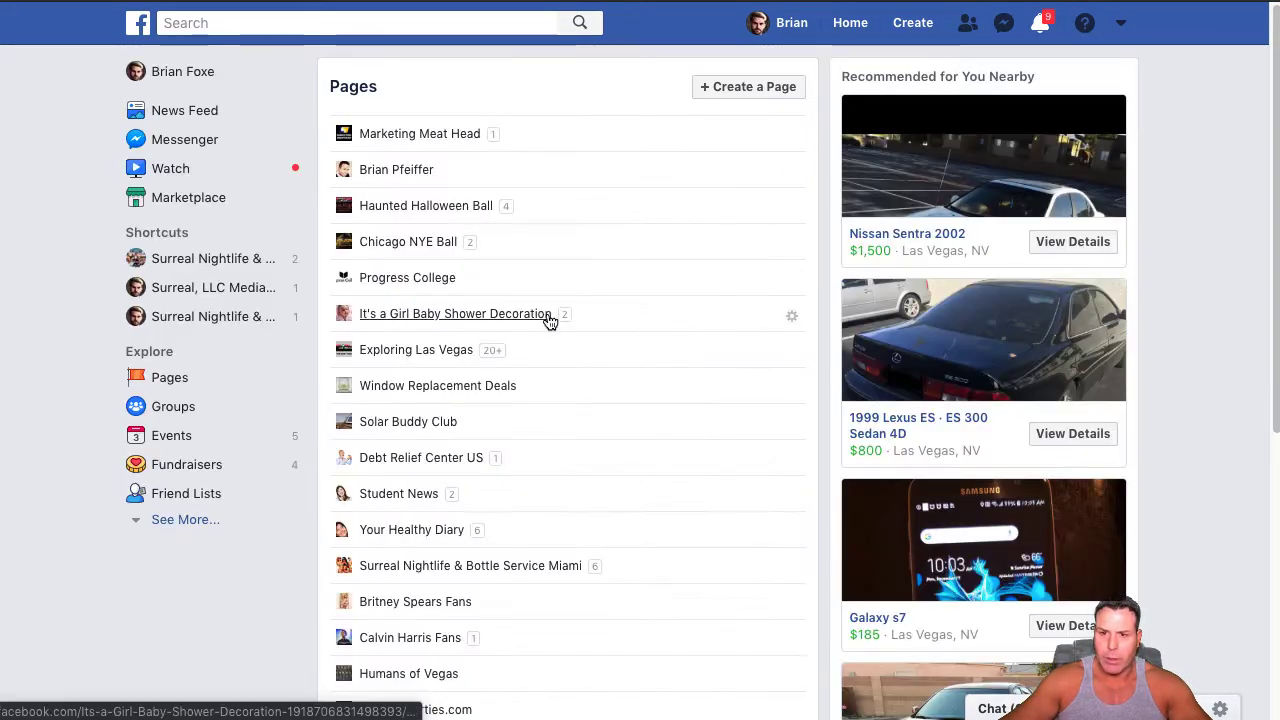
scroll(560, 540, down, 3)
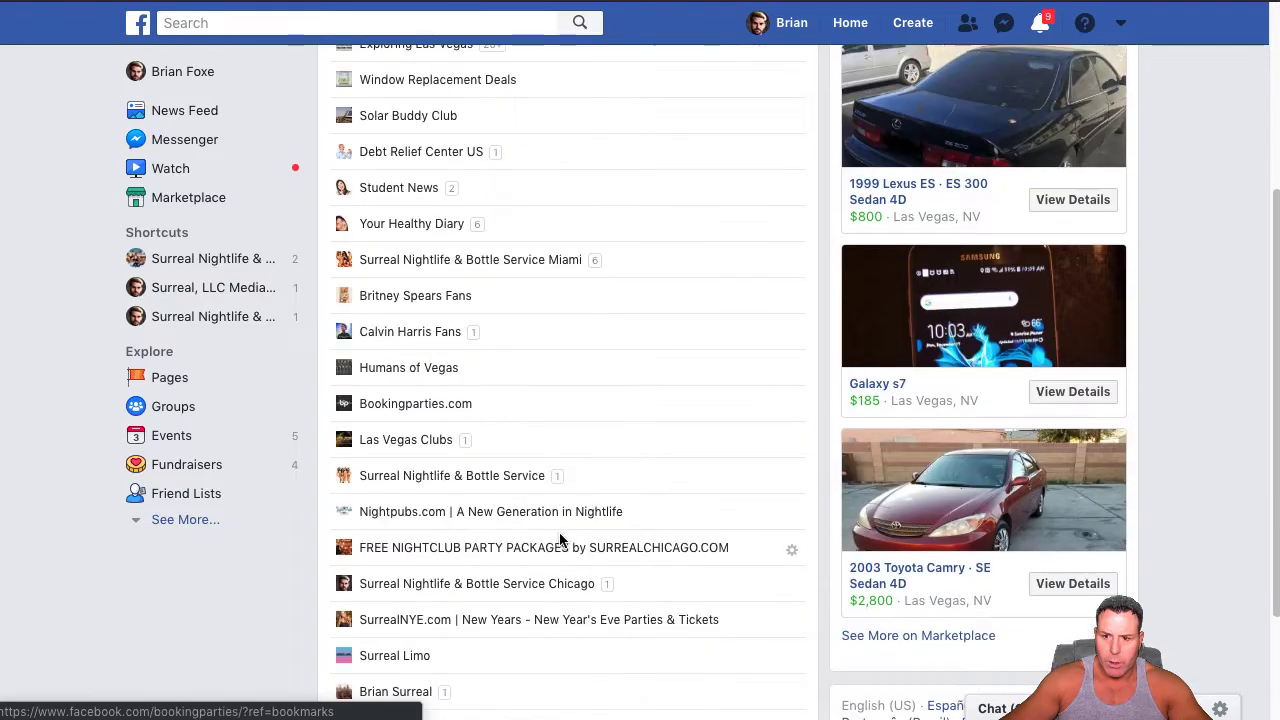
scroll(543, 560, down, 2)
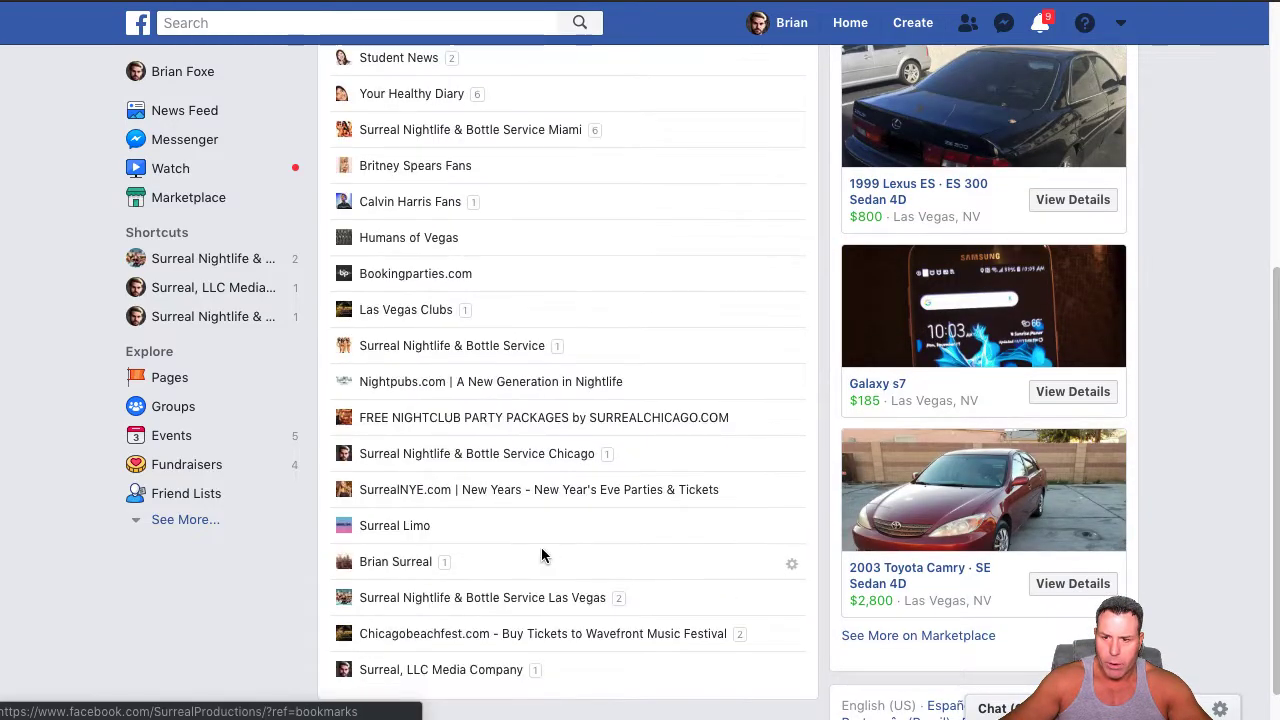
scroll(543, 530, down, 1)
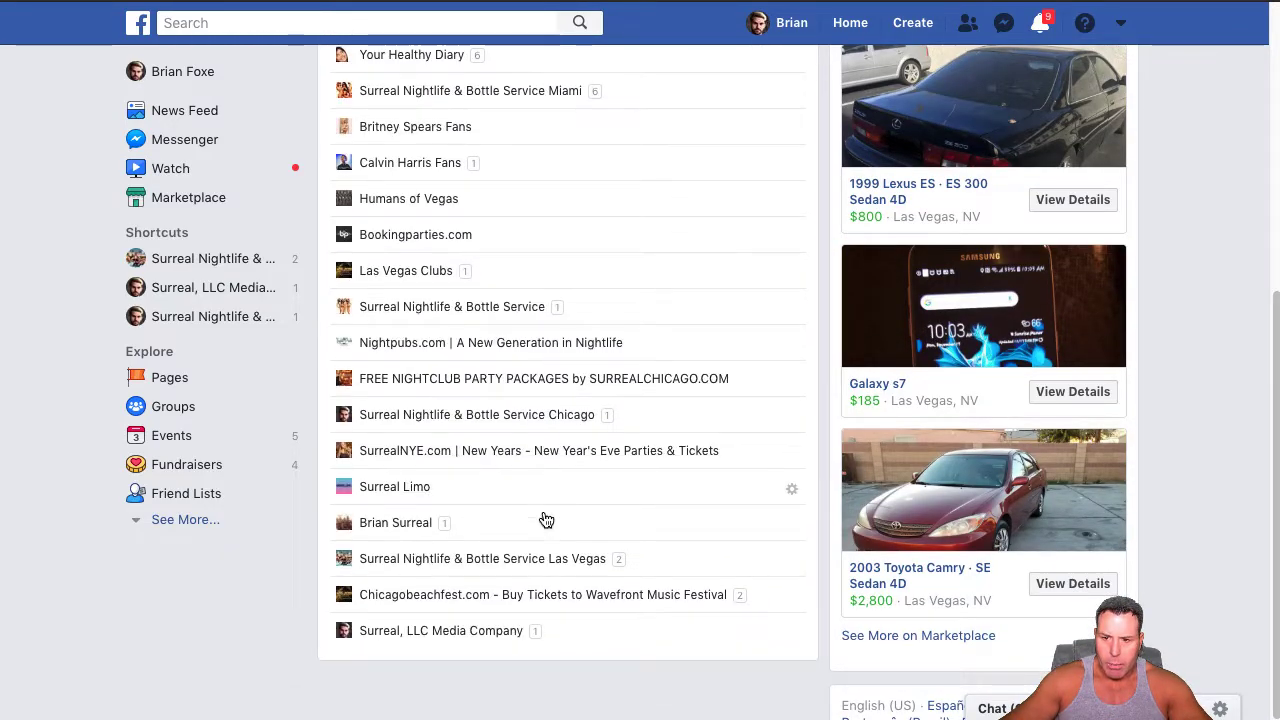
click(537, 569)
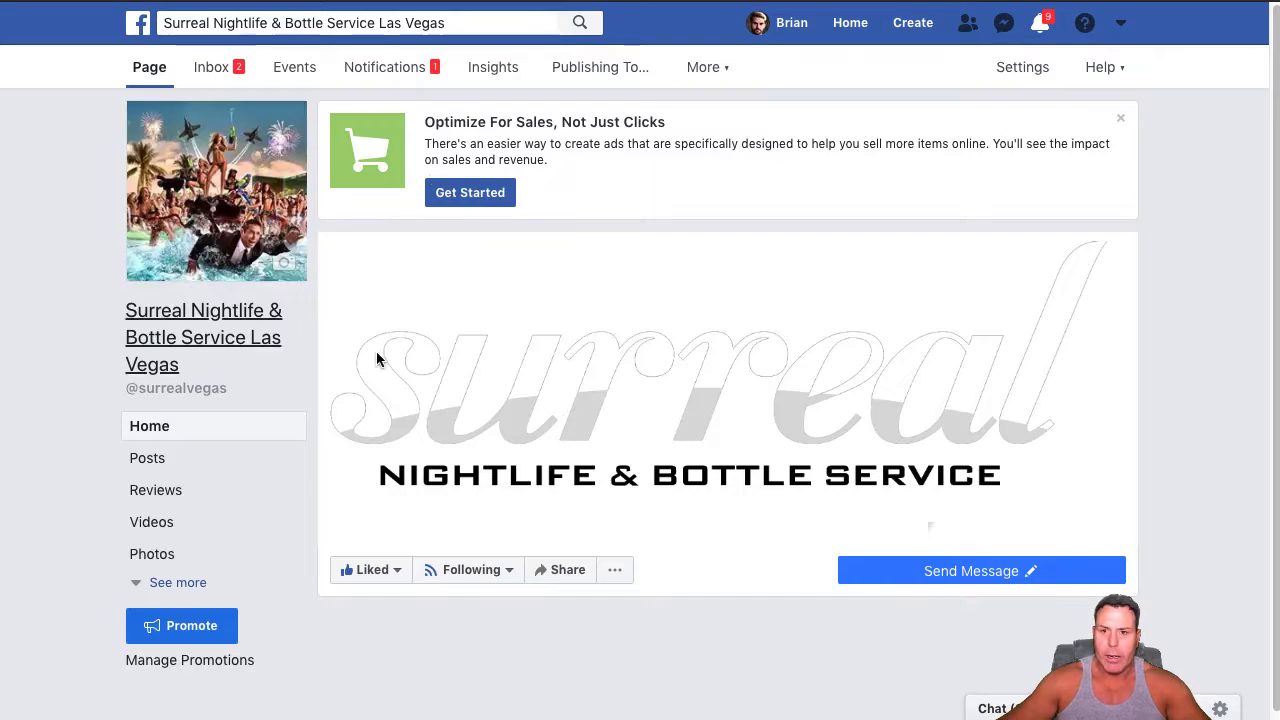
Test the page's Send Message button and start the bot conversation with Get Started
scroll(595, 330, down, 1)
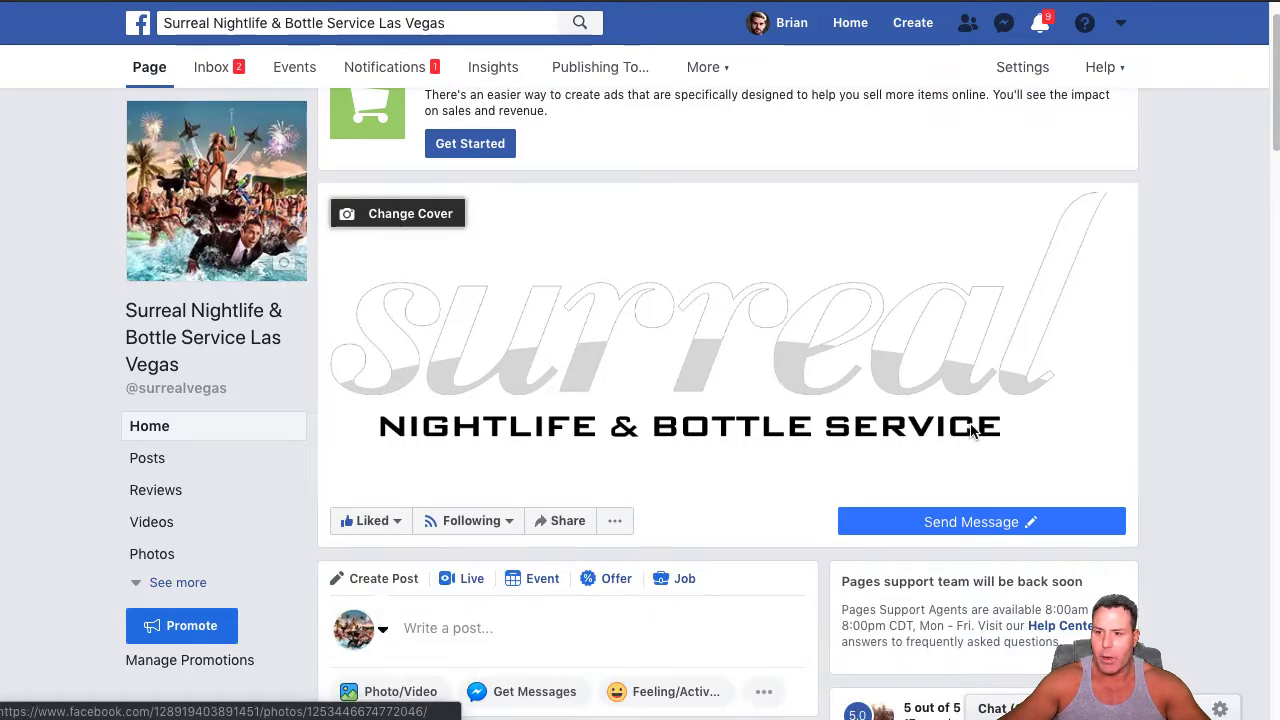
scroll(1006, 554, down, 1)
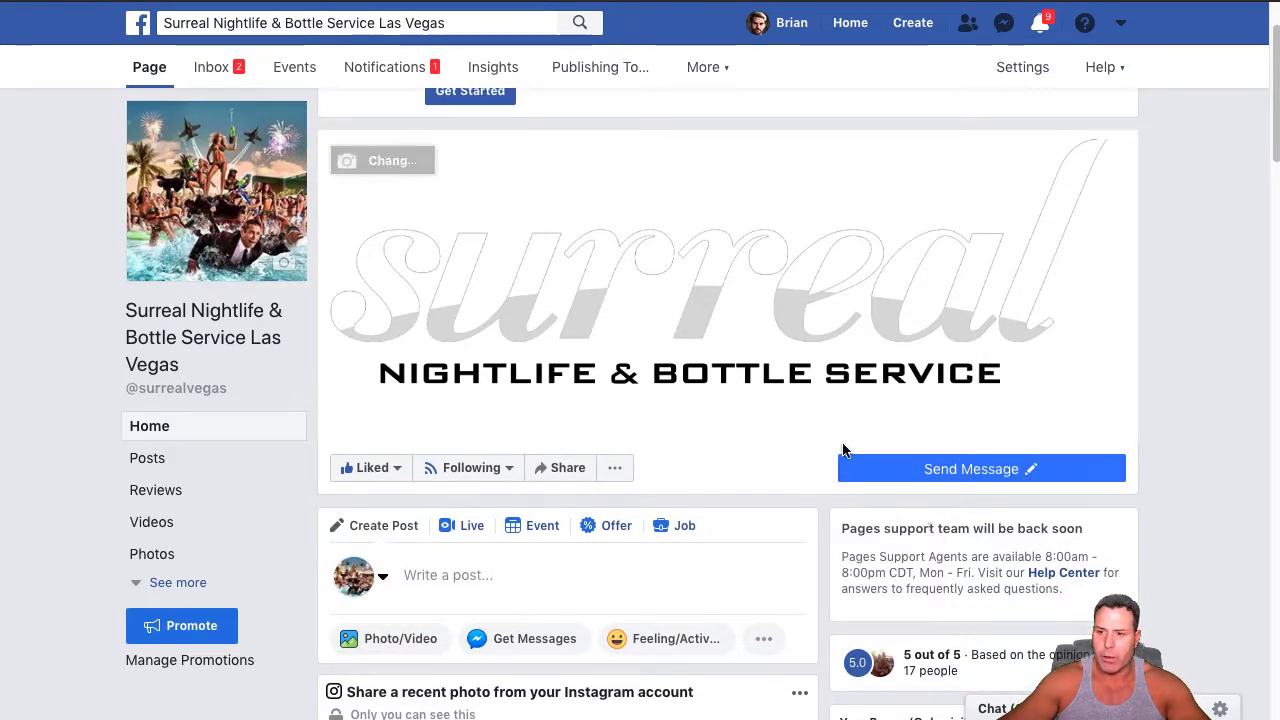
mouse_move(958, 478)
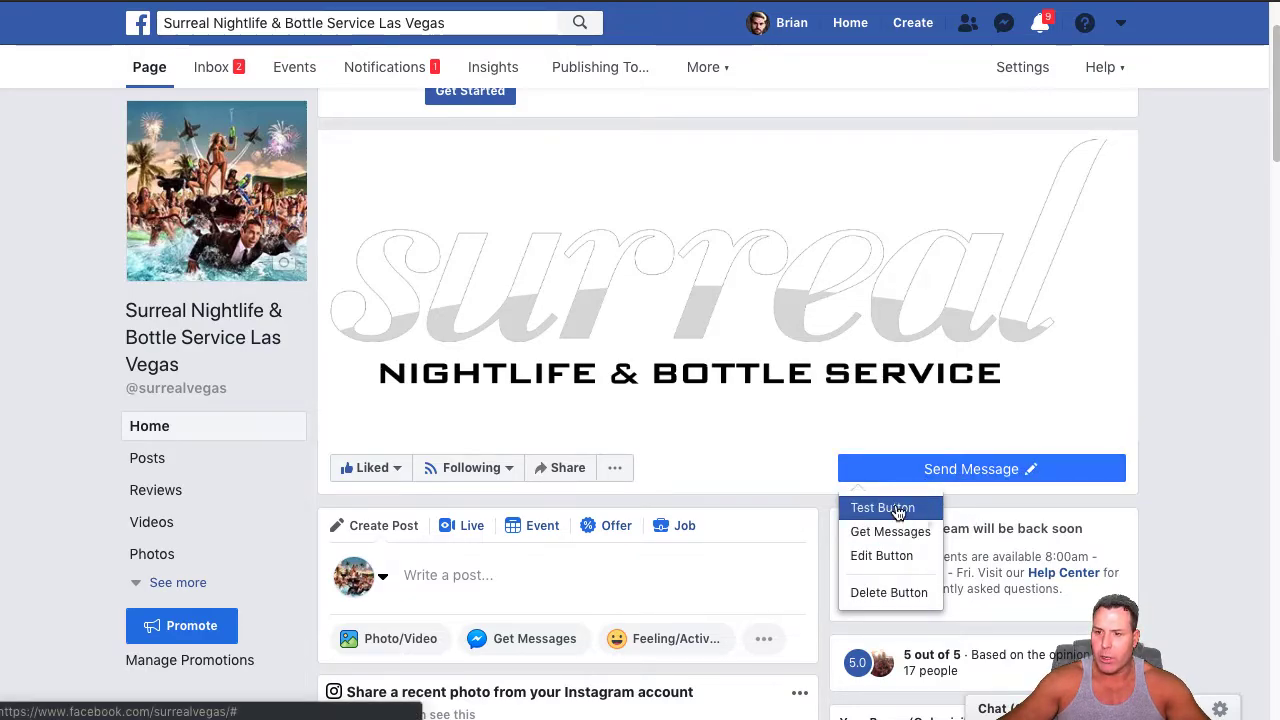
click(973, 475)
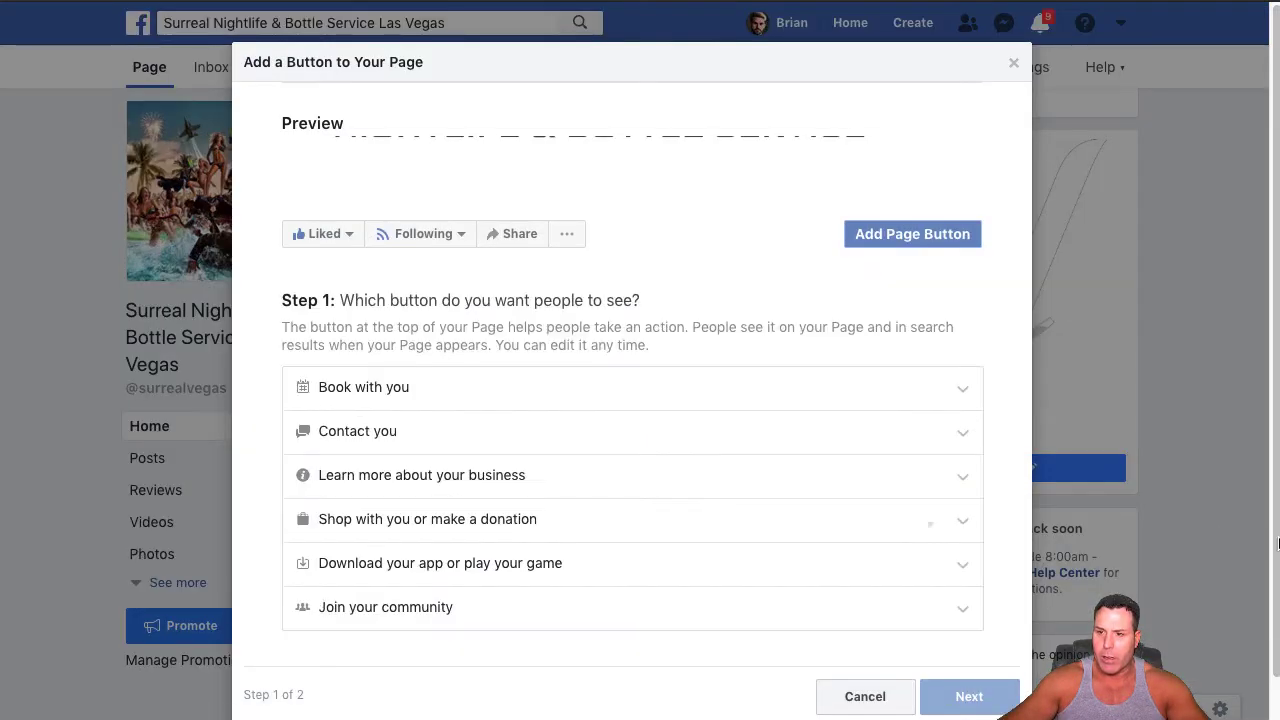
click(1015, 66)
mouse_move(889, 478)
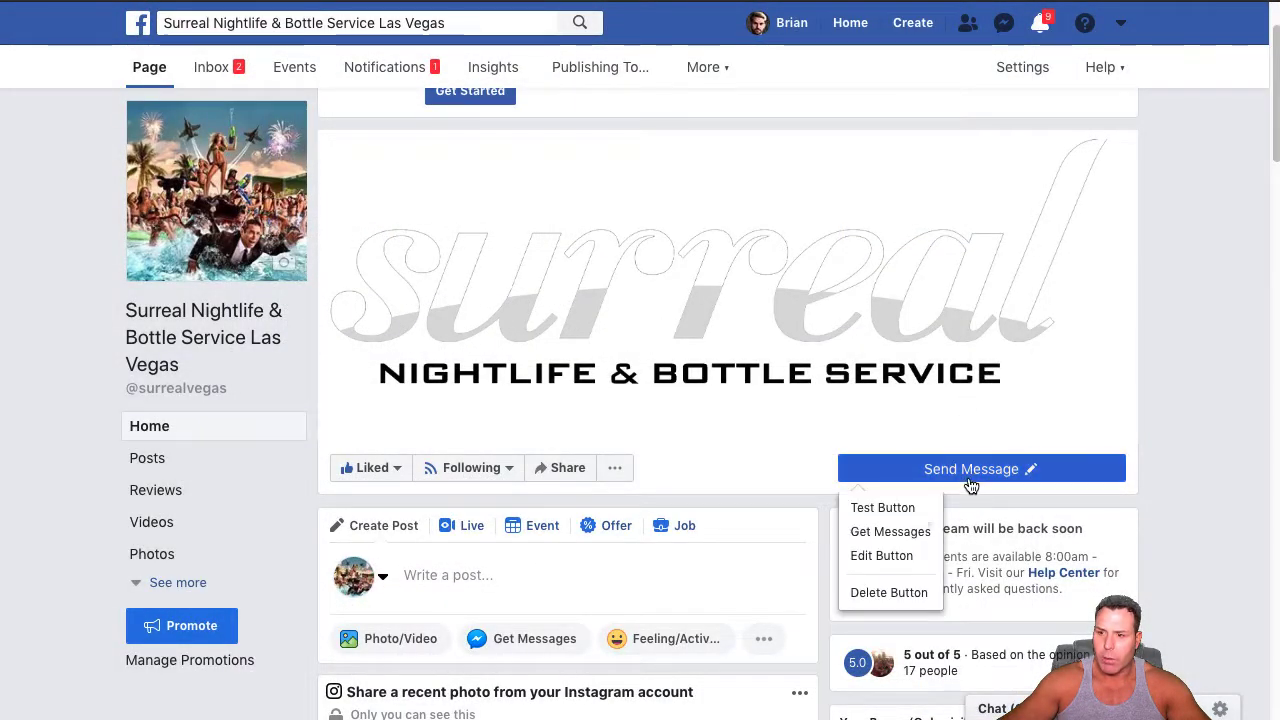
click(869, 510)
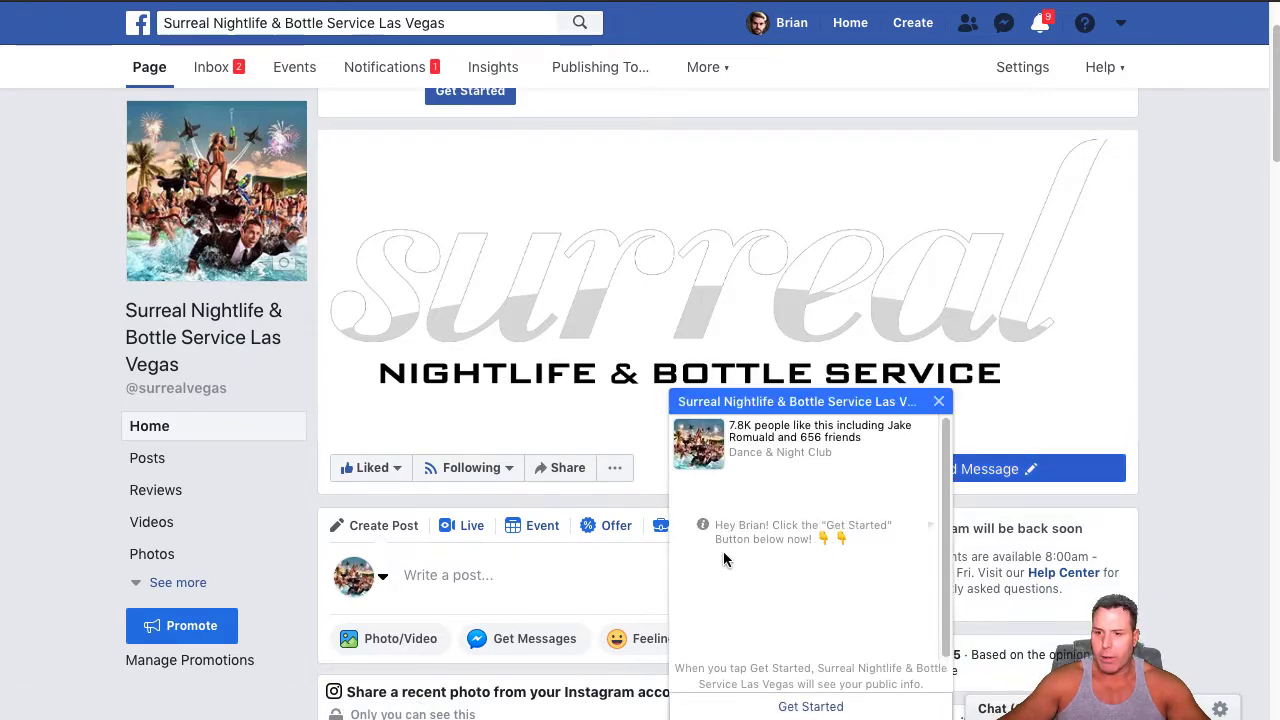
click(811, 707)
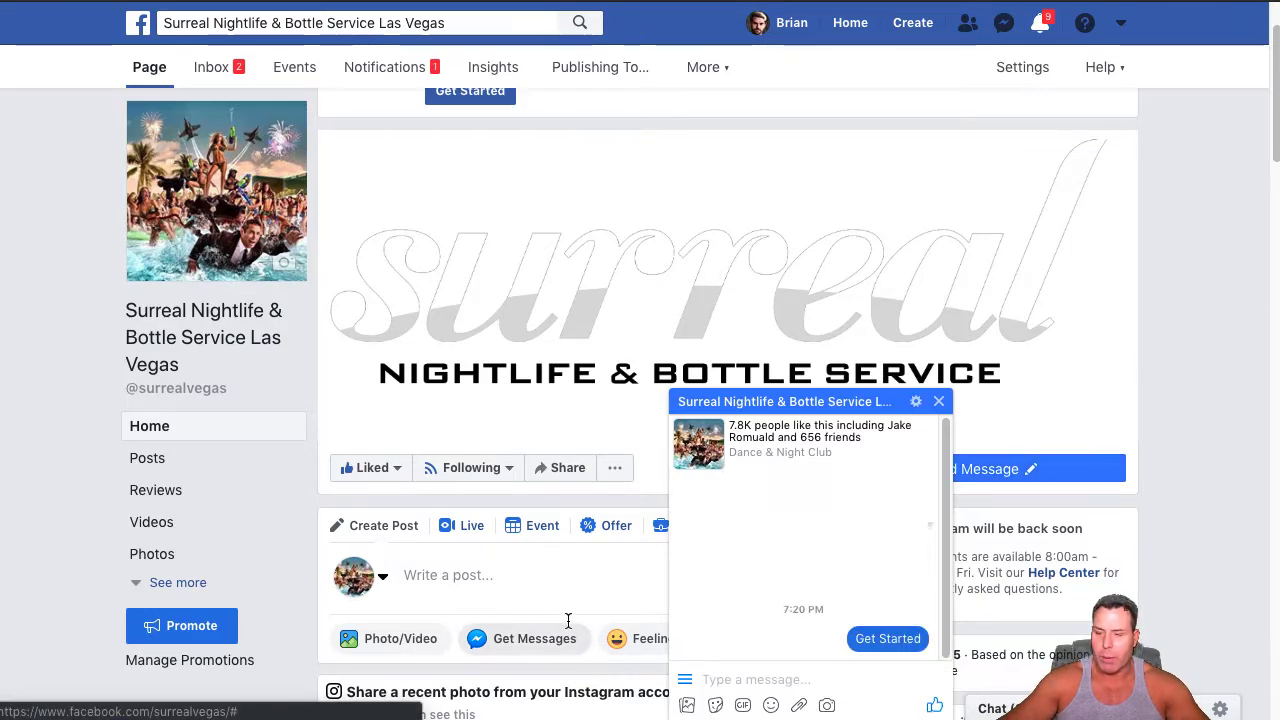
Test the Request a Quote link in the bot chat's persistent menu and return to the conversation
click(685, 679)
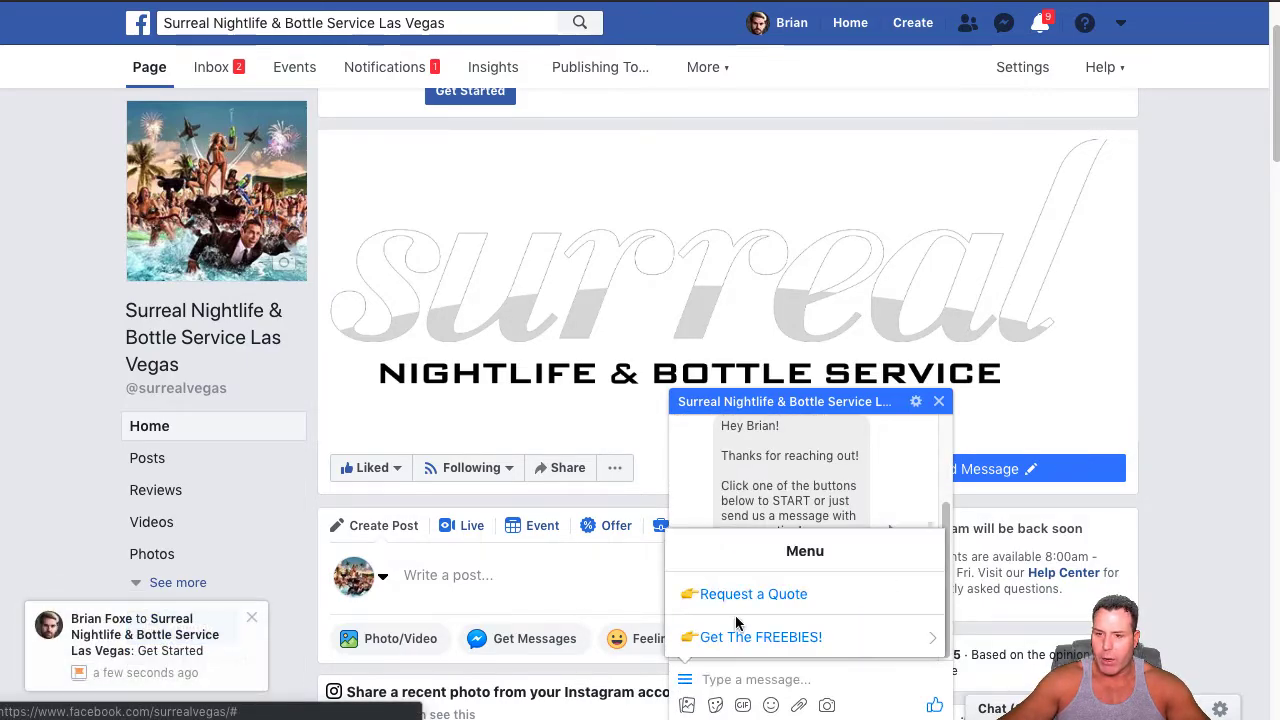
click(760, 594)
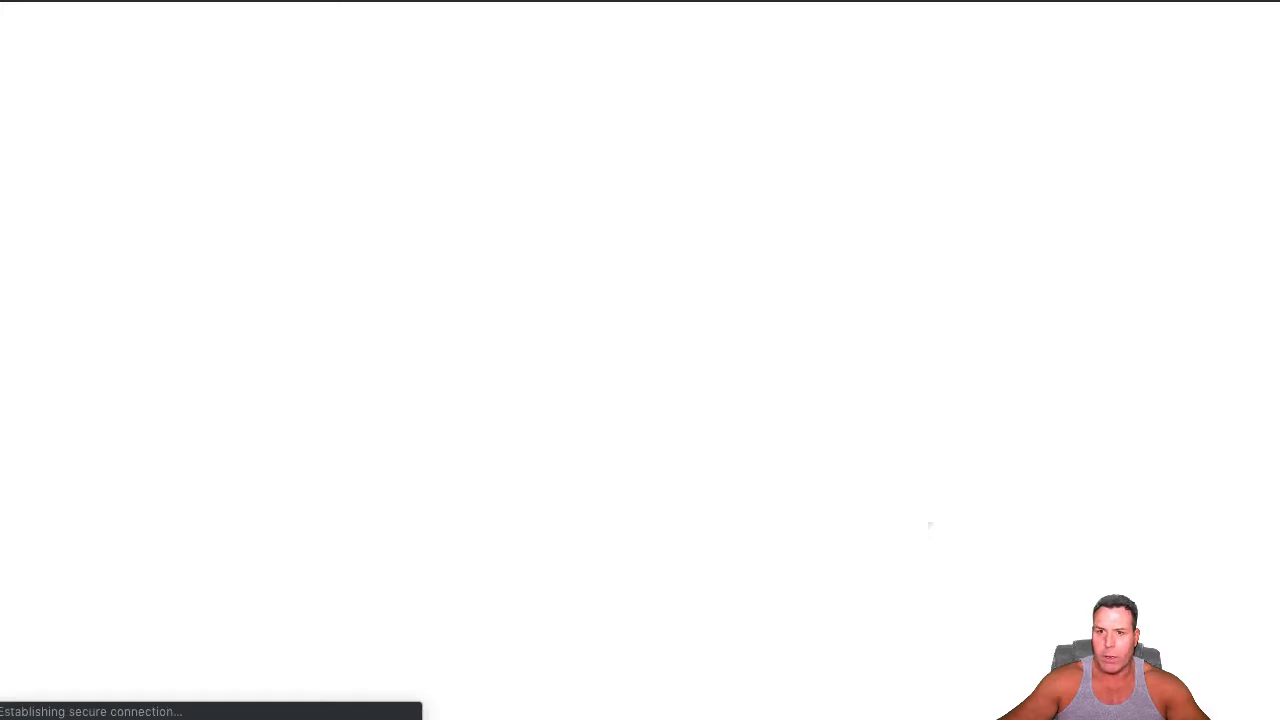
key(super+w)
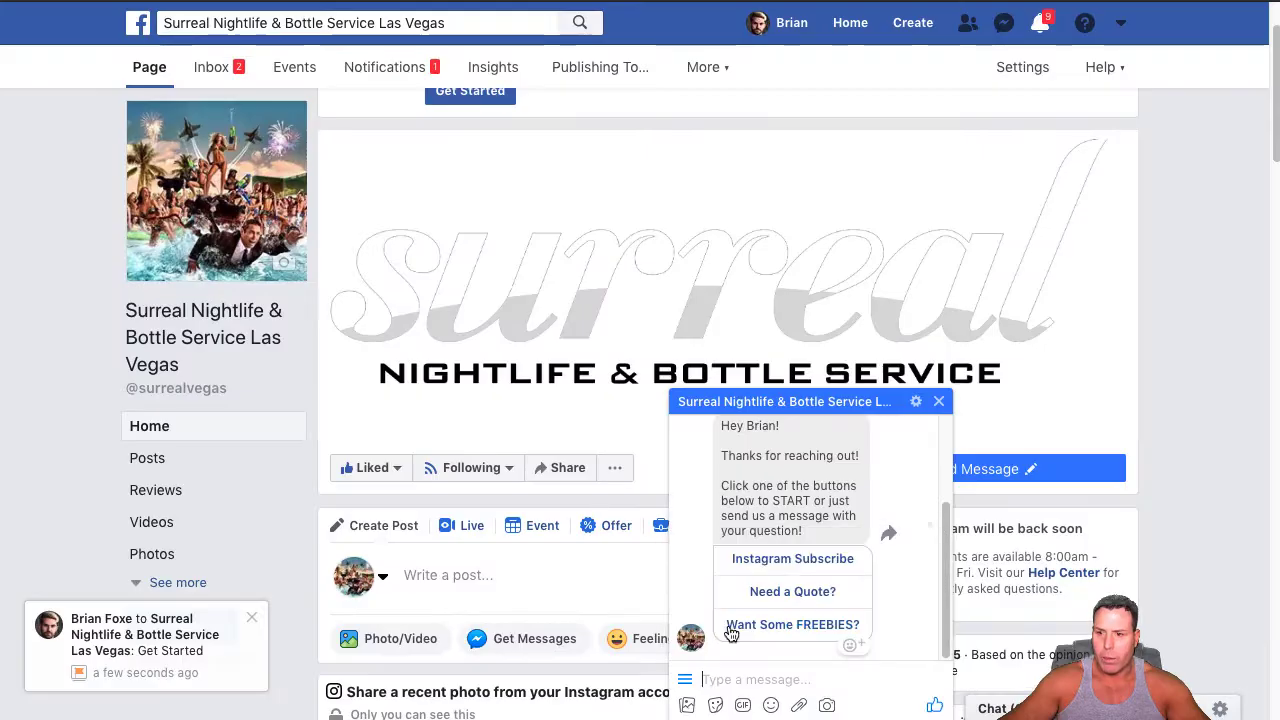
Test the Vegas NightClub Guide and Vegas DayClub Guide links under Get The FREEBIES! in the chat menu
click(685, 679)
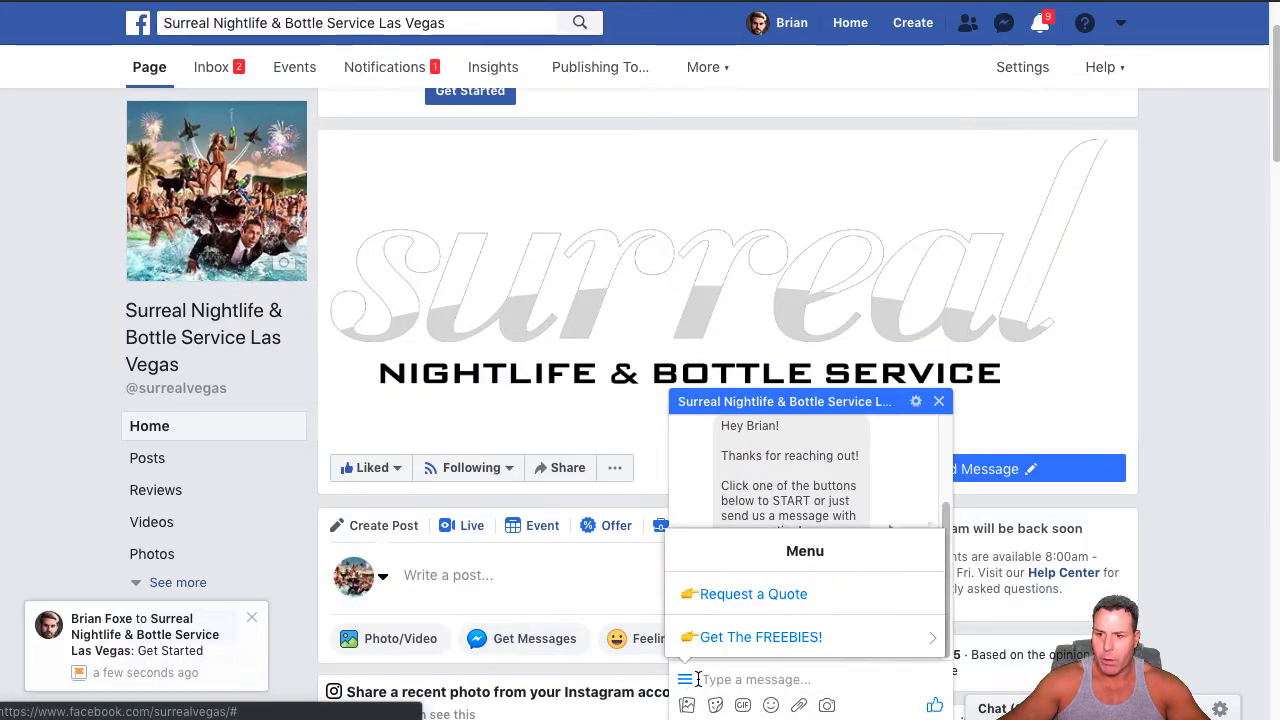
click(736, 645)
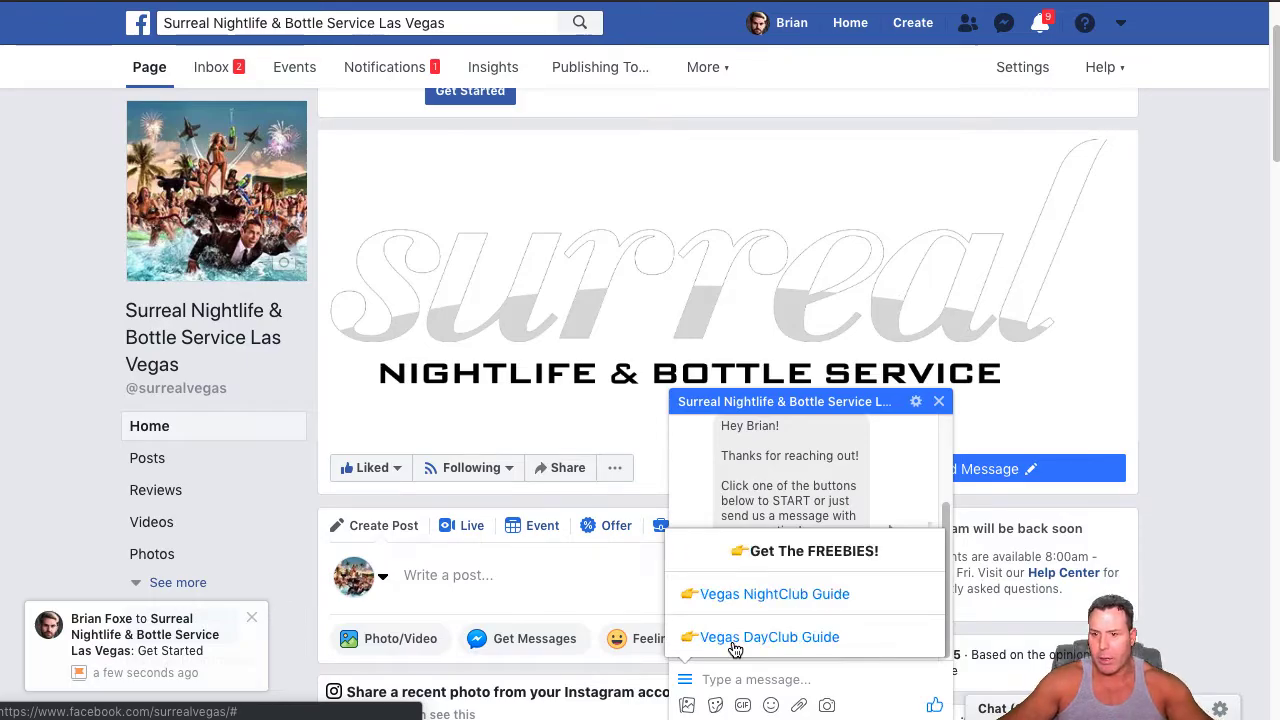
click(753, 596)
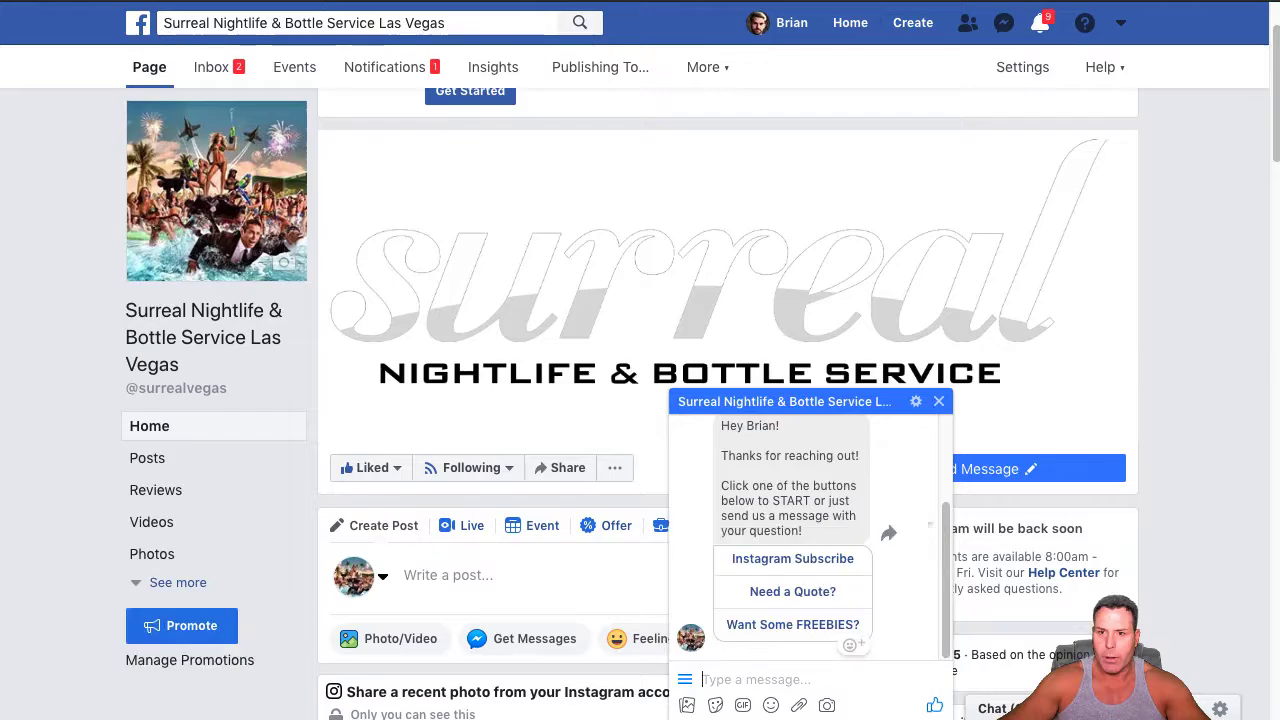
click(687, 678)
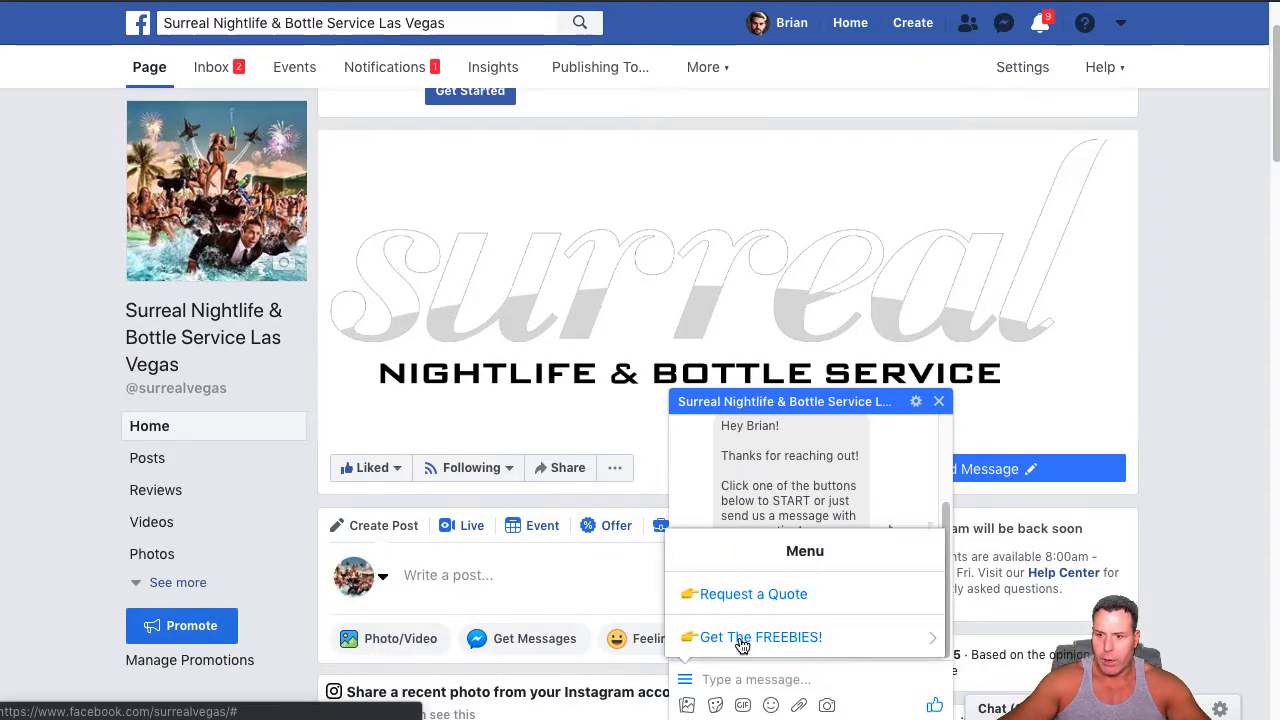
click(737, 637)
click(738, 632)
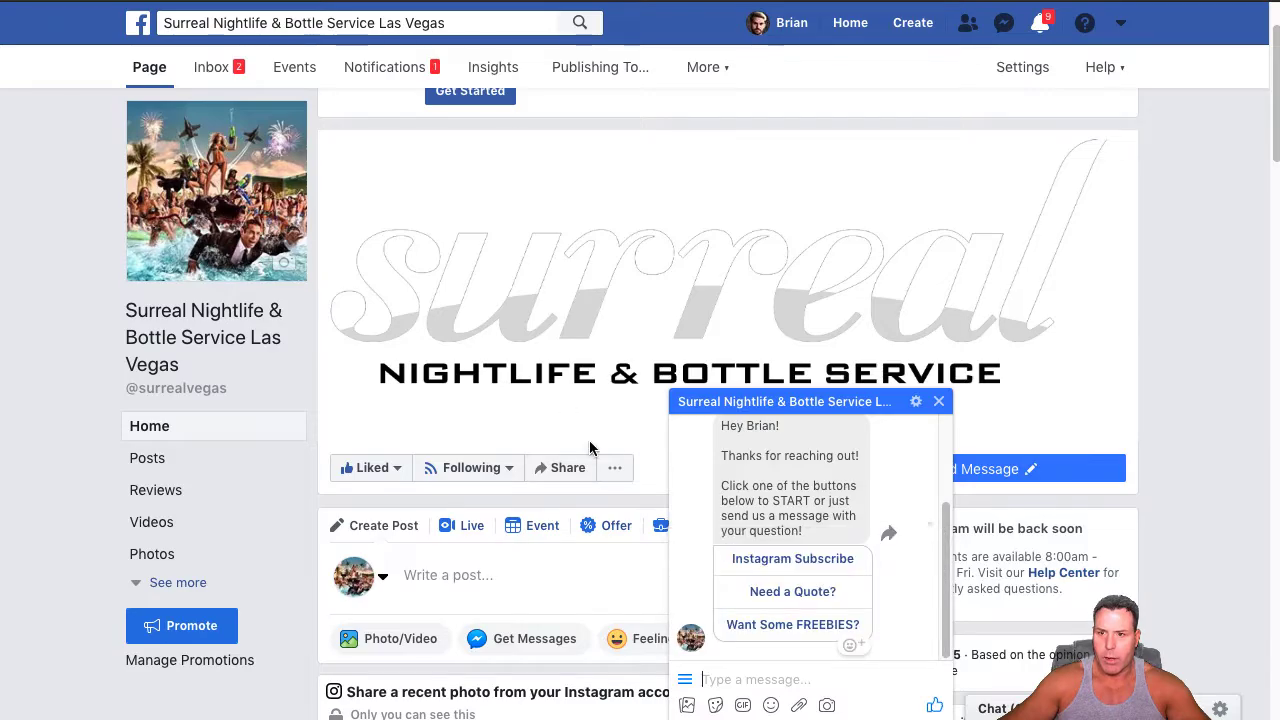
click(686, 680)
click(686, 680)
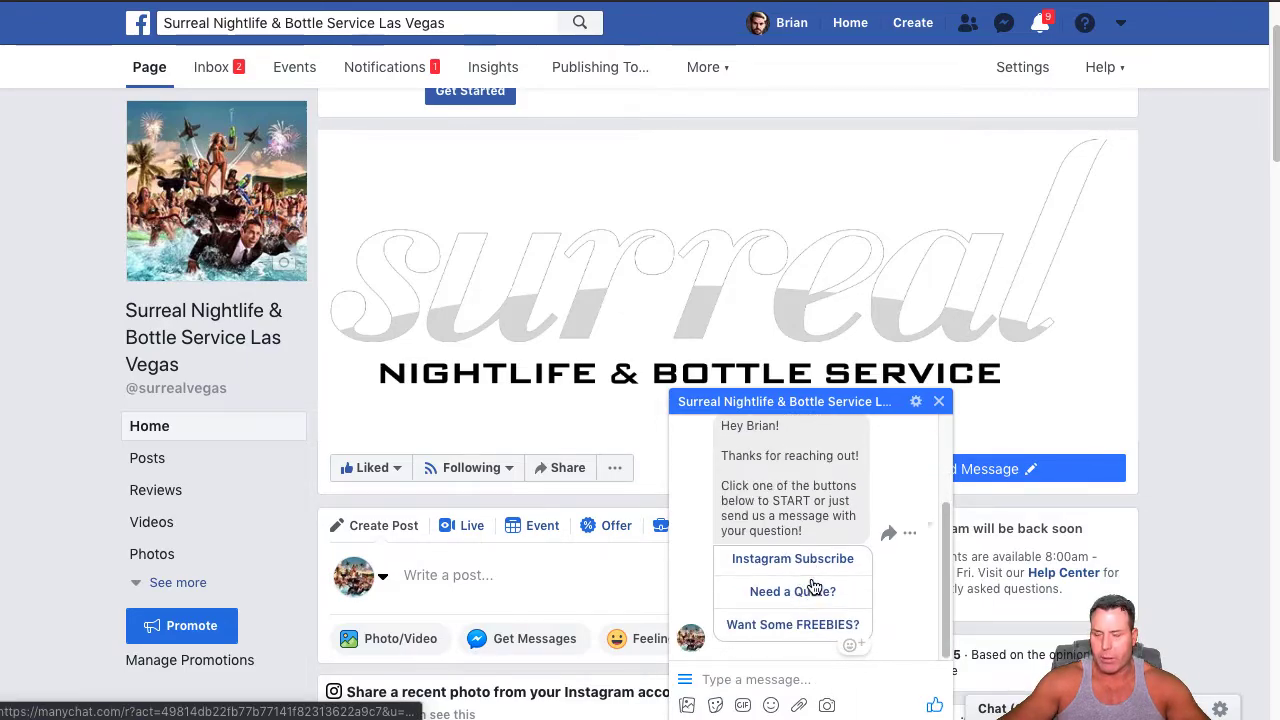
Review the welcome message and test its Instagram Subscribe and Need a Quote? links, returning to the chat after each
scroll(796, 540, up, 1)
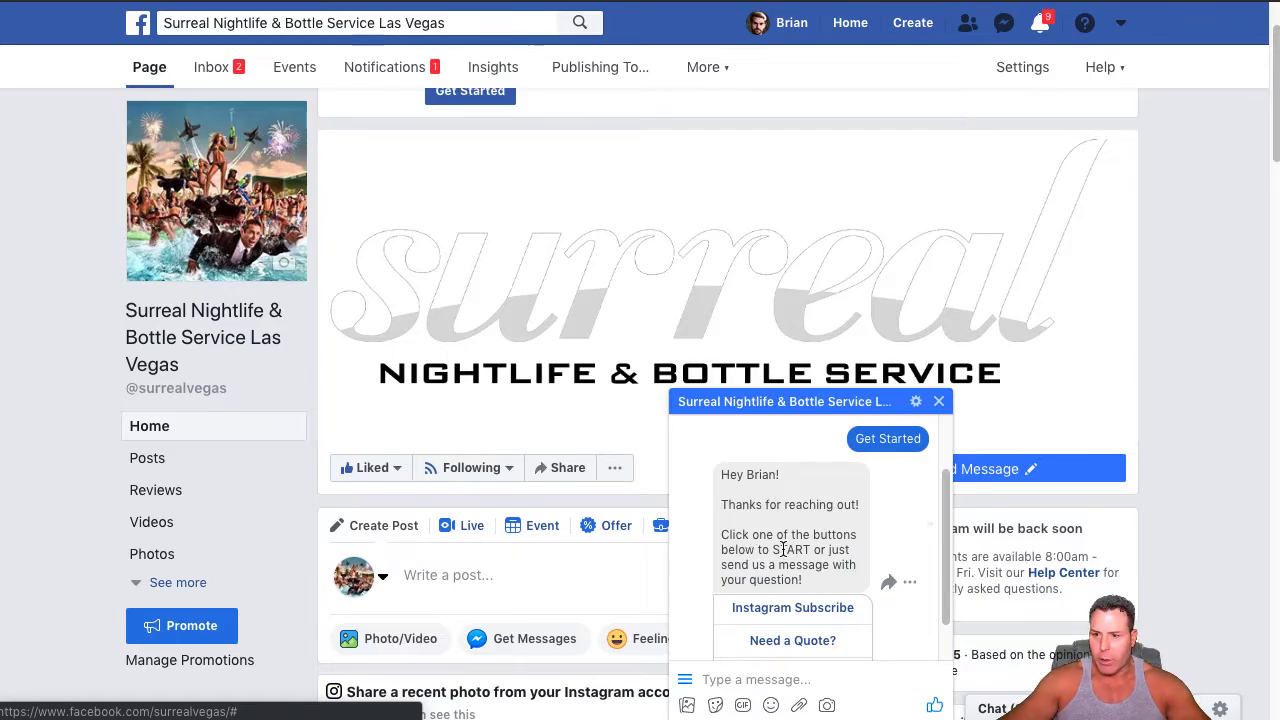
scroll(783, 549, down, 1)
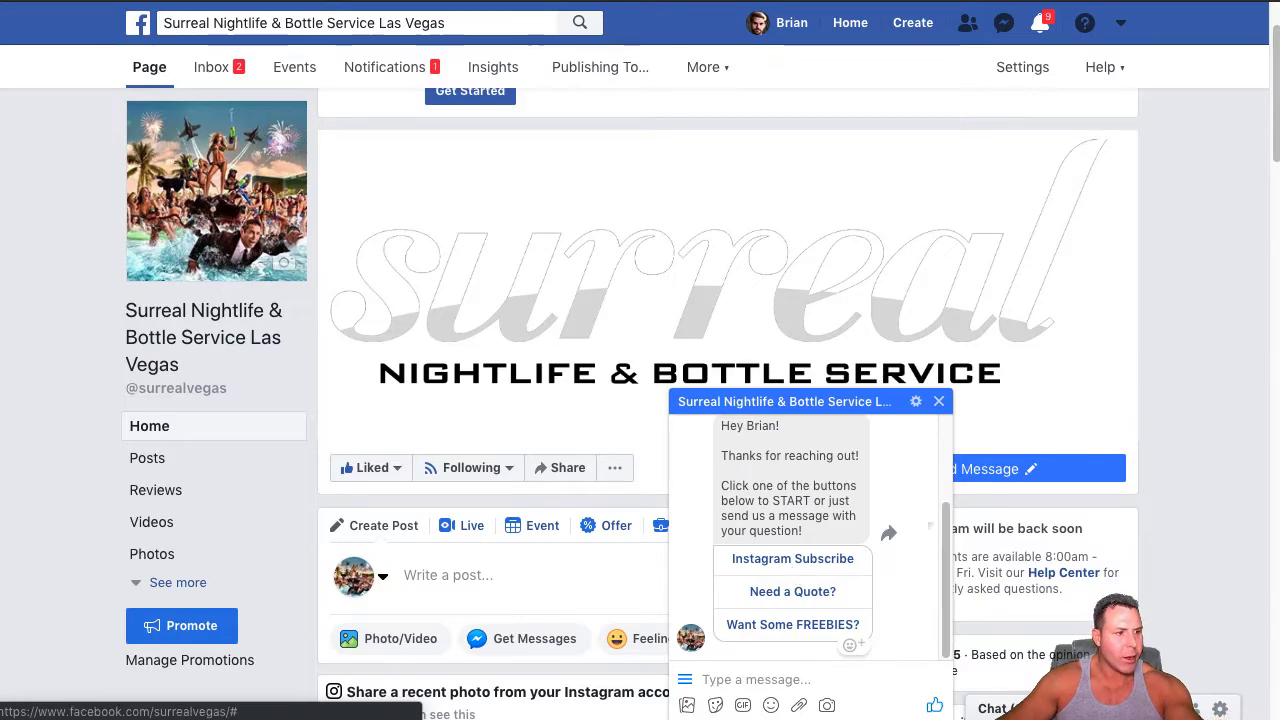
click(795, 562)
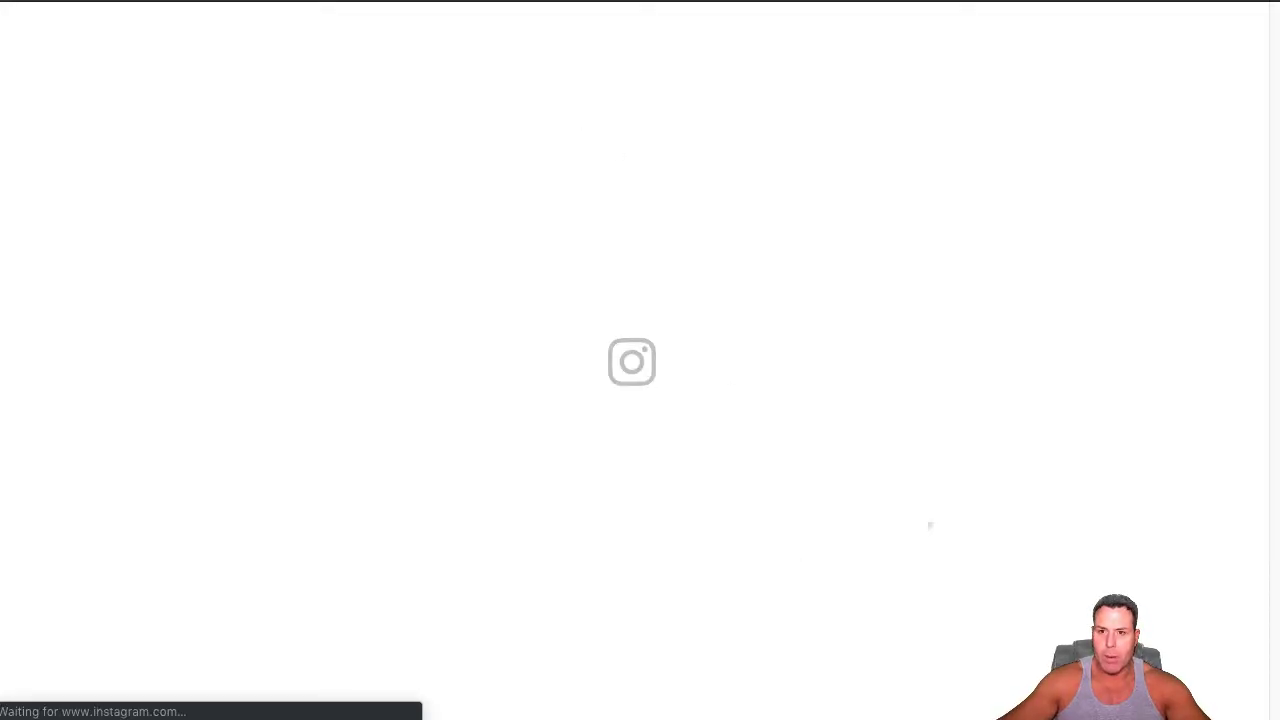
key(super+w)
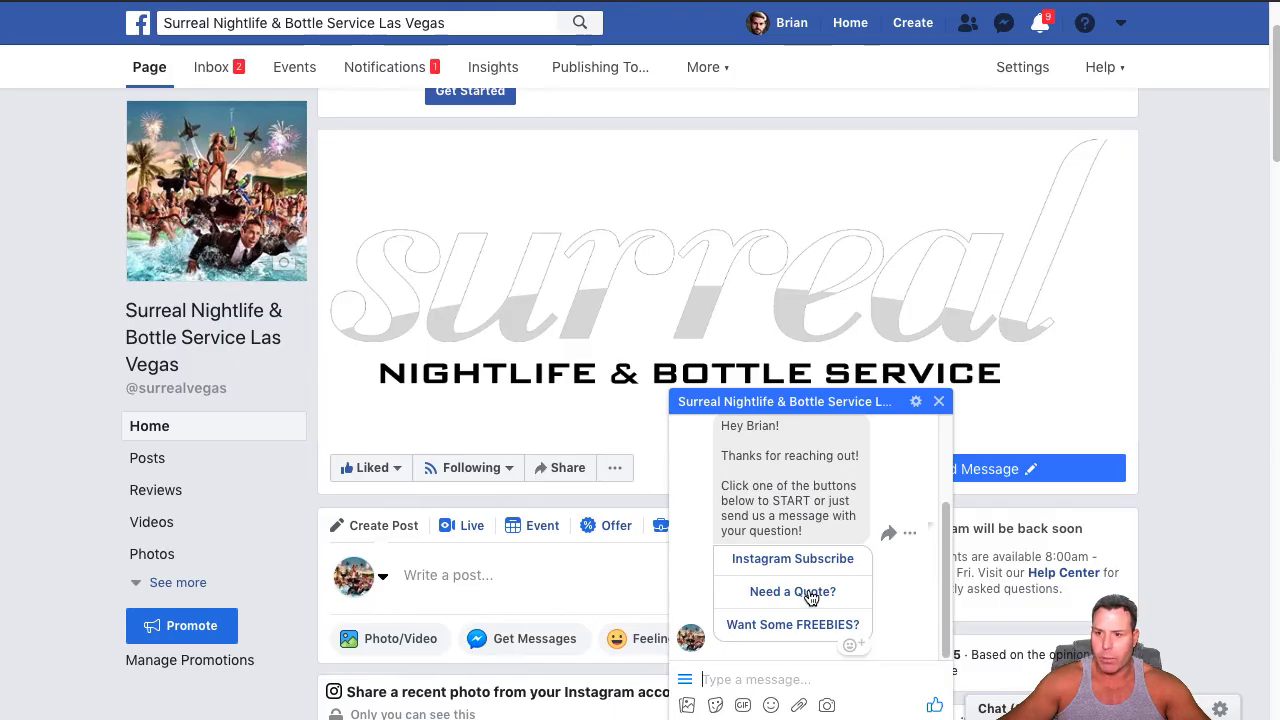
click(808, 594)
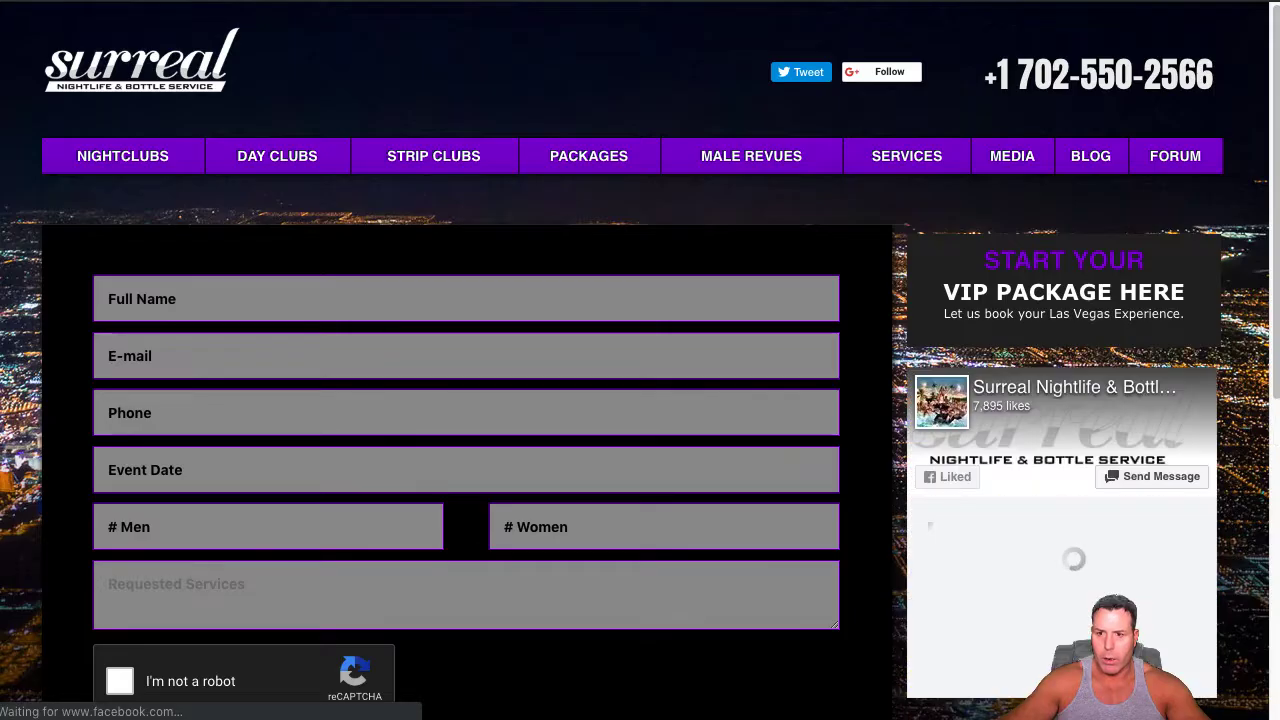
key(super+w)
Request the freebies from the welcome message and test the delivered Get it Now! links, returning to the chat after each
click(800, 626)
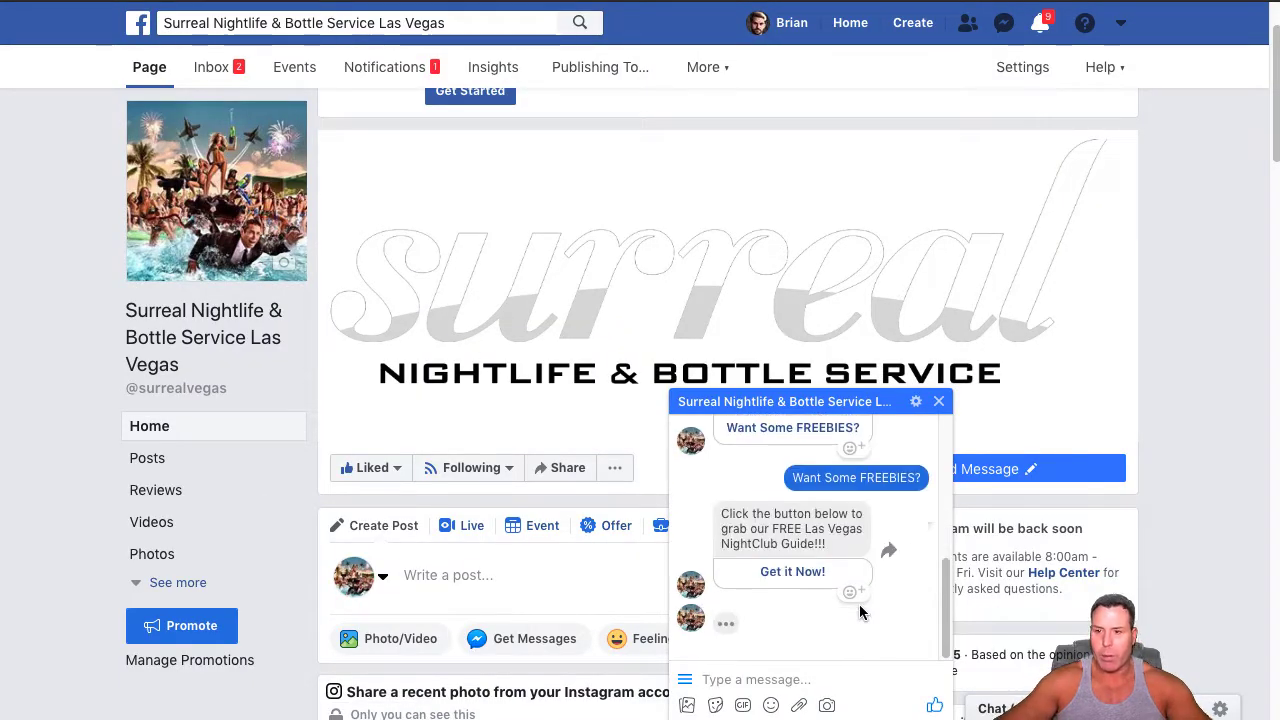
click(810, 571)
key(super+w)
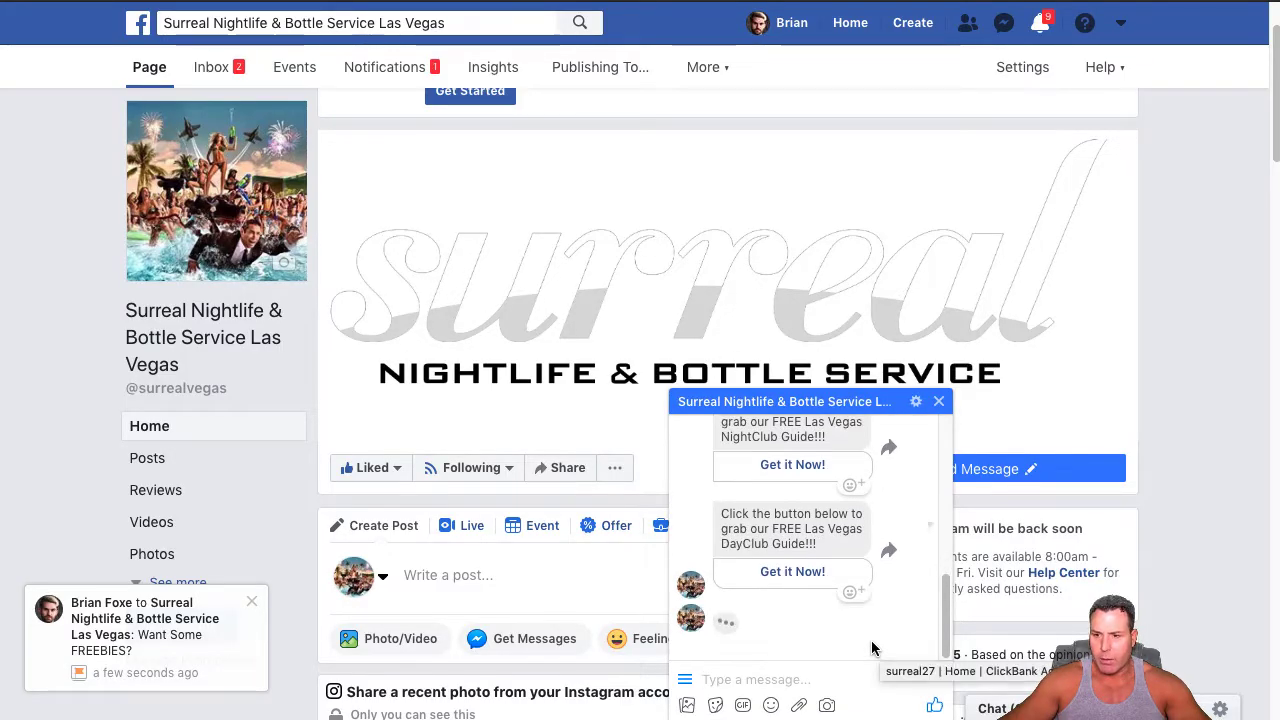
click(790, 573)
key(super+w)
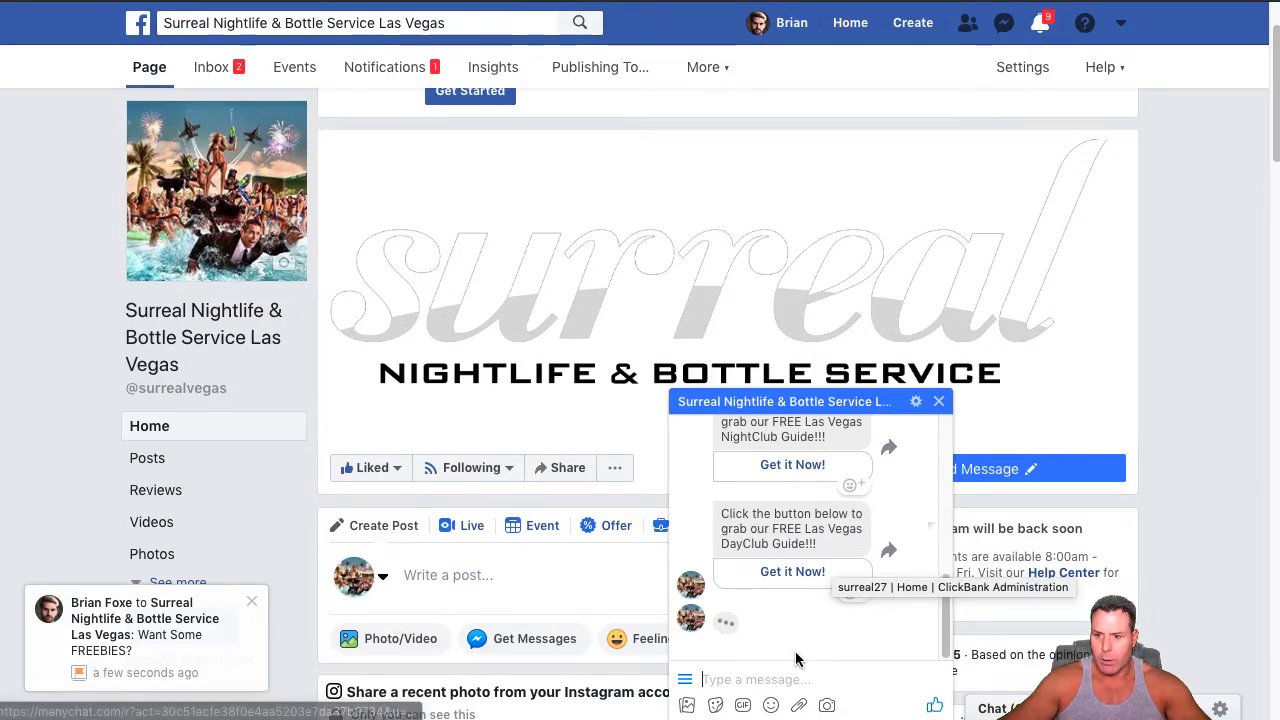
click(792, 573)
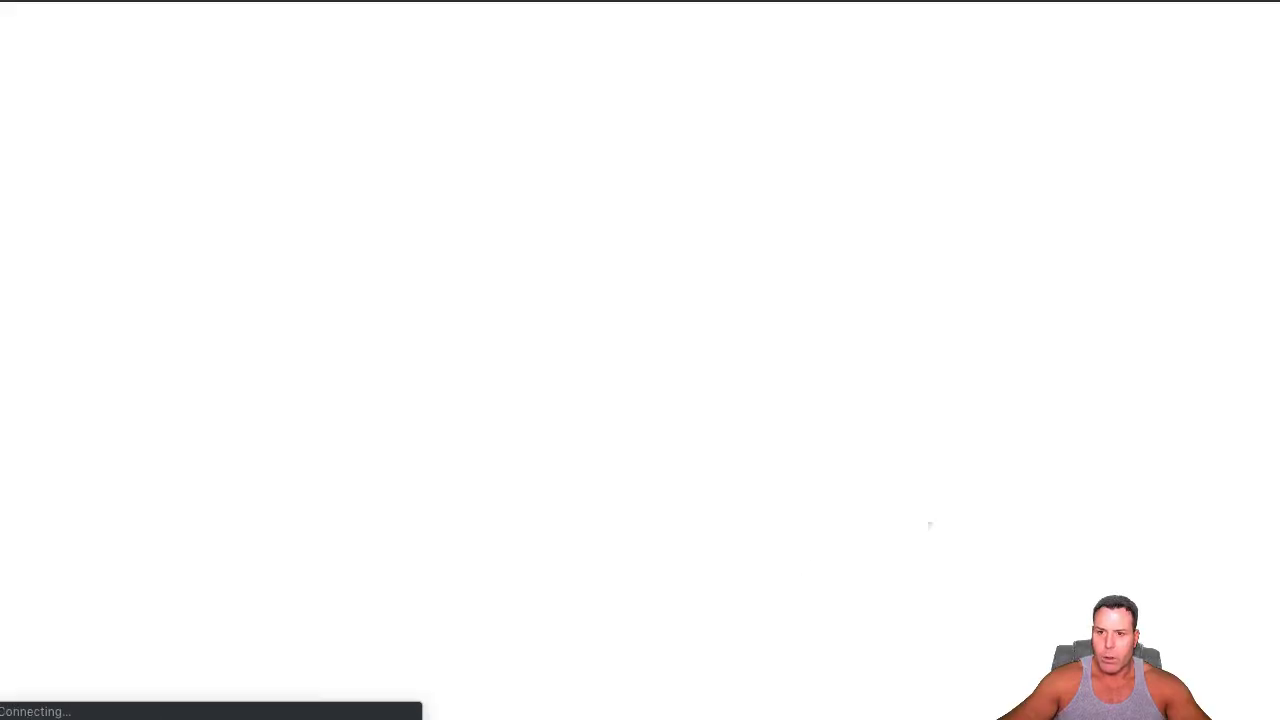
key(super+w)
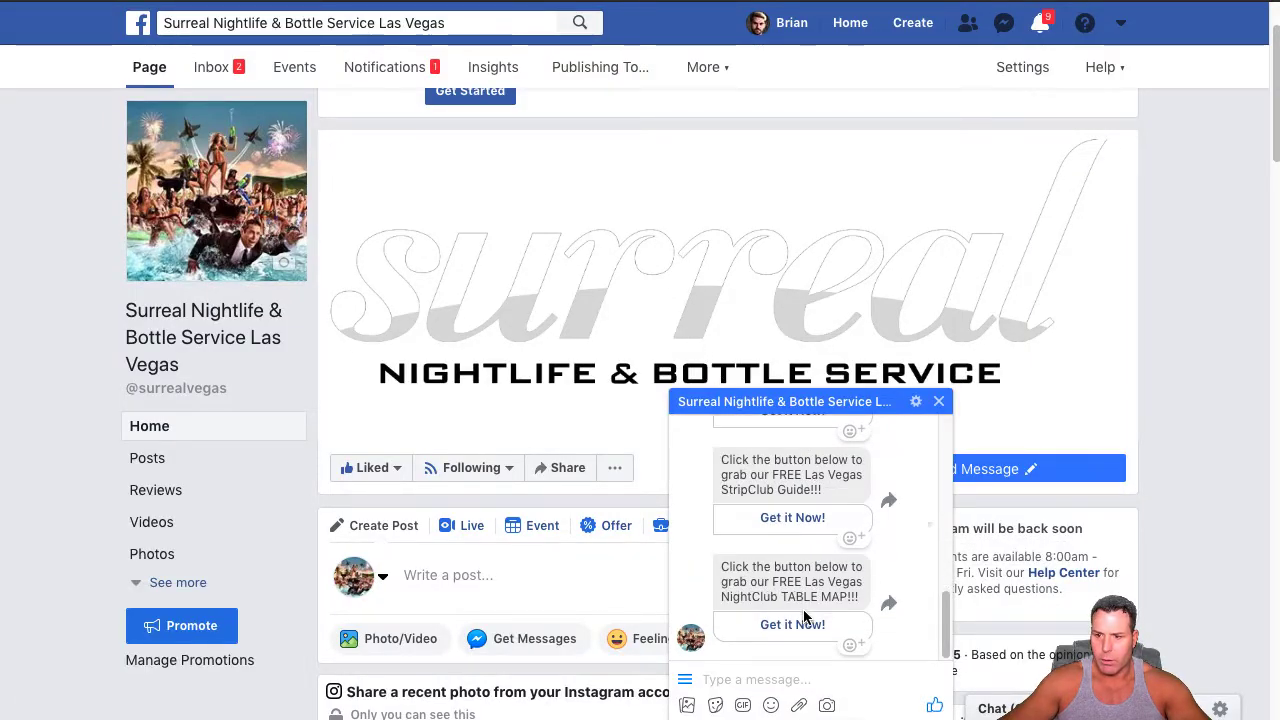
click(804, 571)
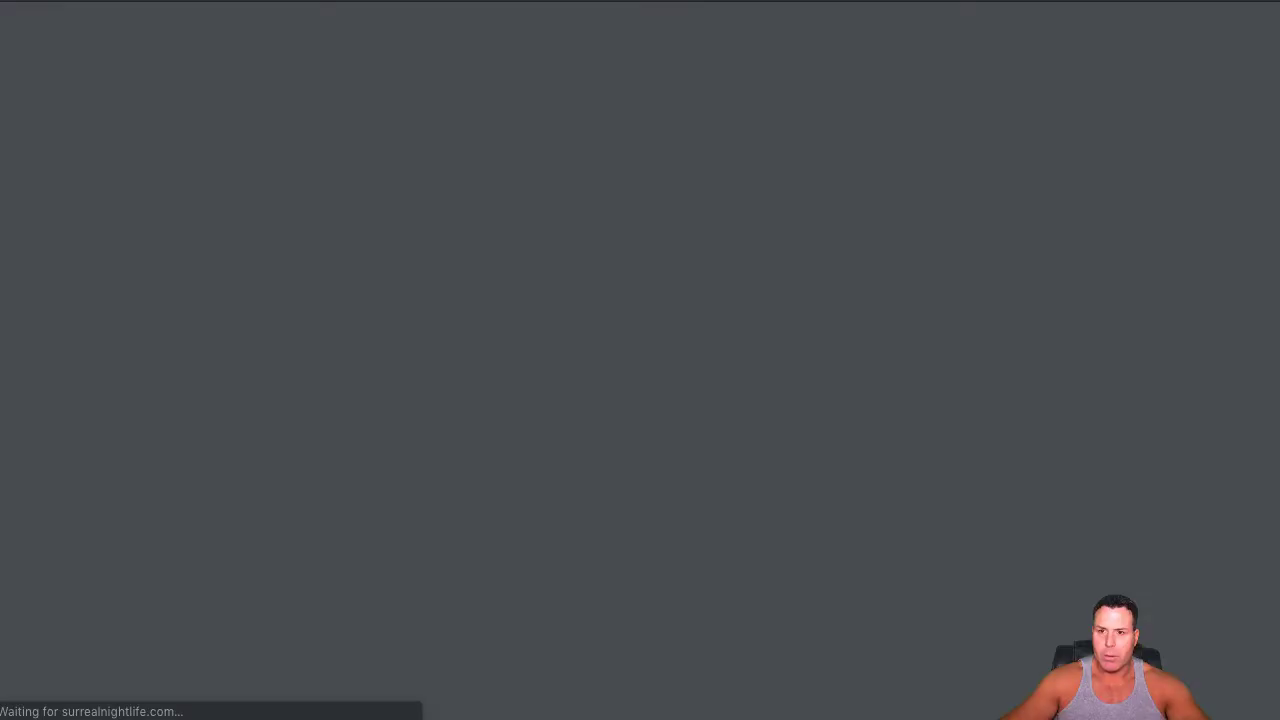
key(super+w)
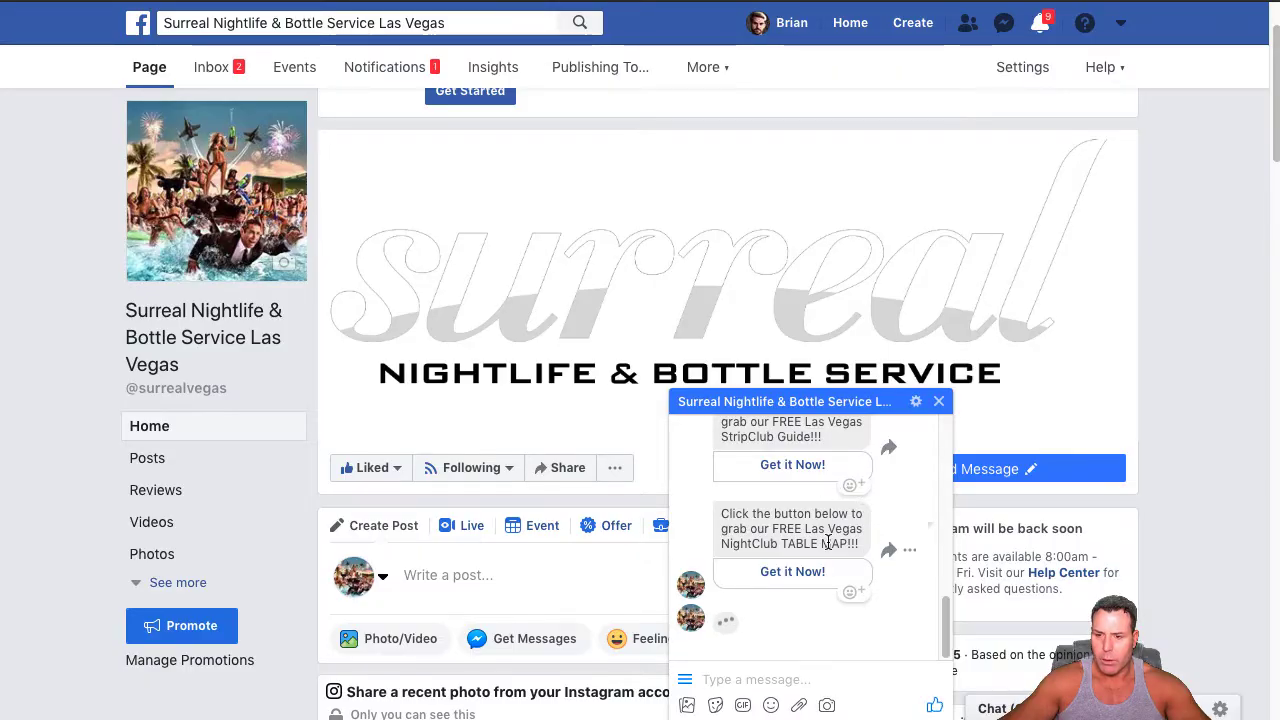
Test the Get it Now! link for the free Las Vegas DayClub table map and return to the chat
scroll(818, 634, down, 1)
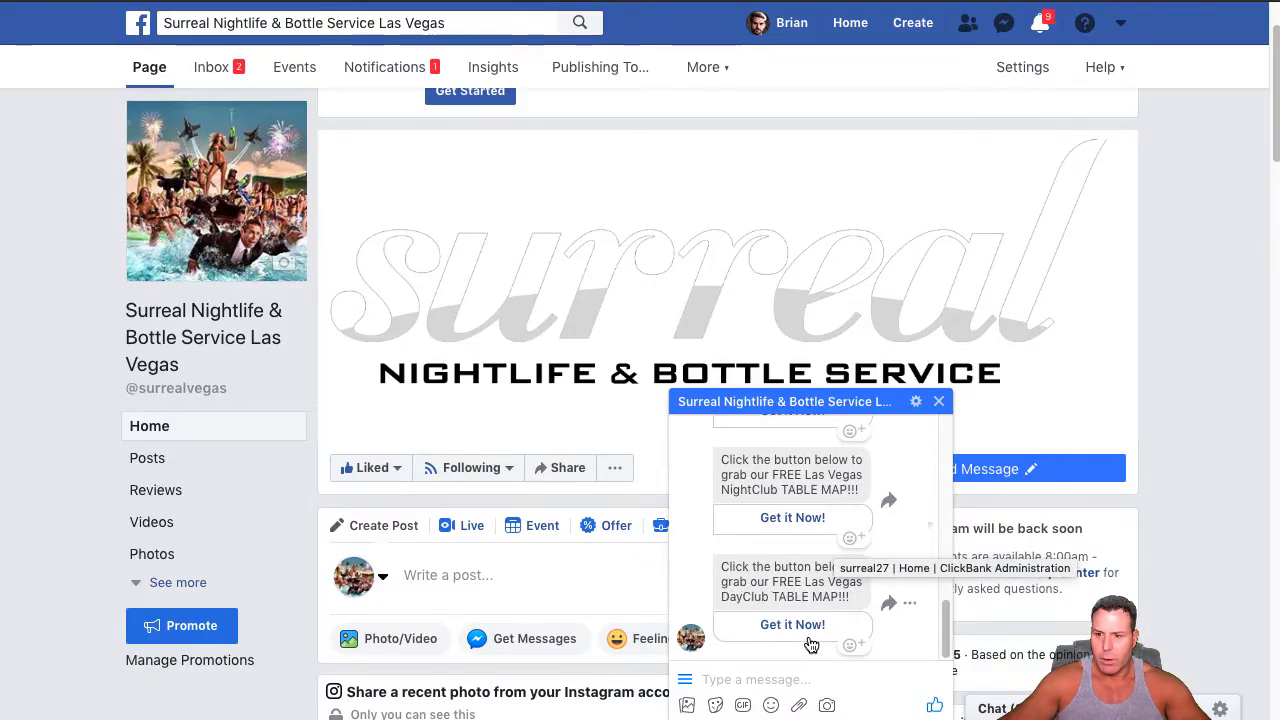
click(808, 628)
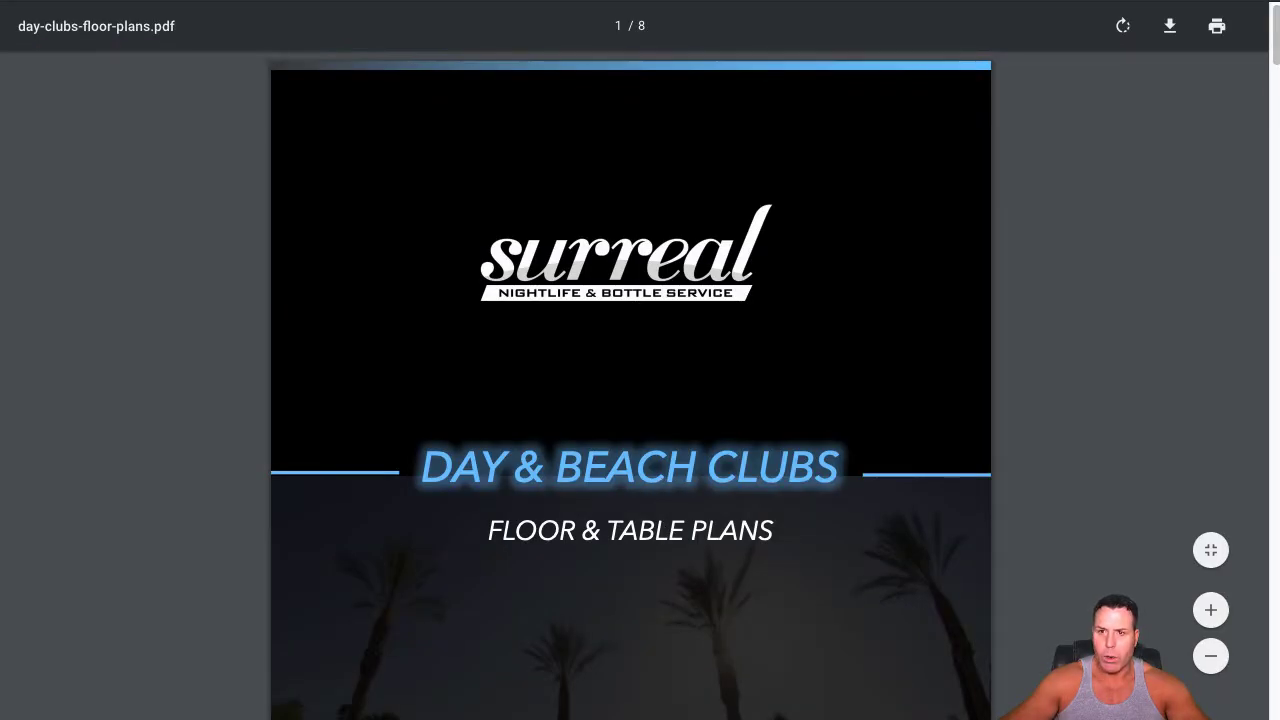
click(510, 1)
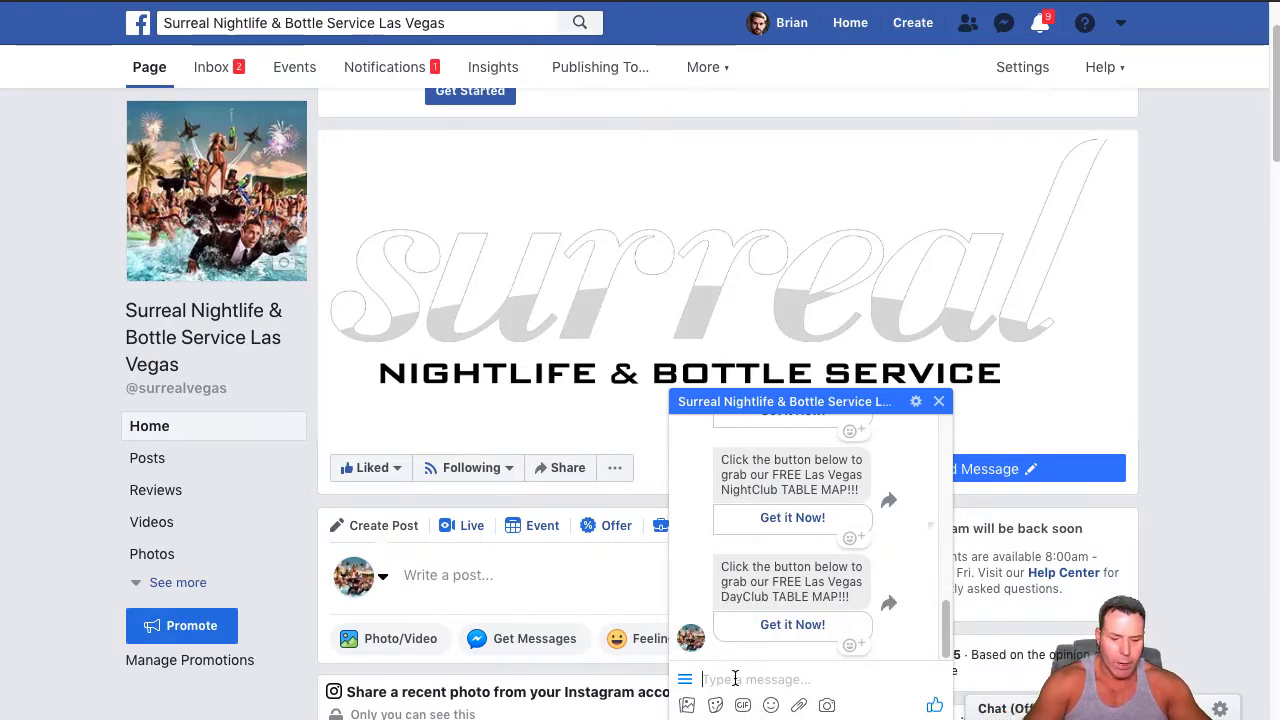
Send the message "Hello" to the page's bot and choose Talk to human from its default reply
text(Hello)
key(BackSpace)
key(BackSpace)
key(BackSpace)
text(ll)
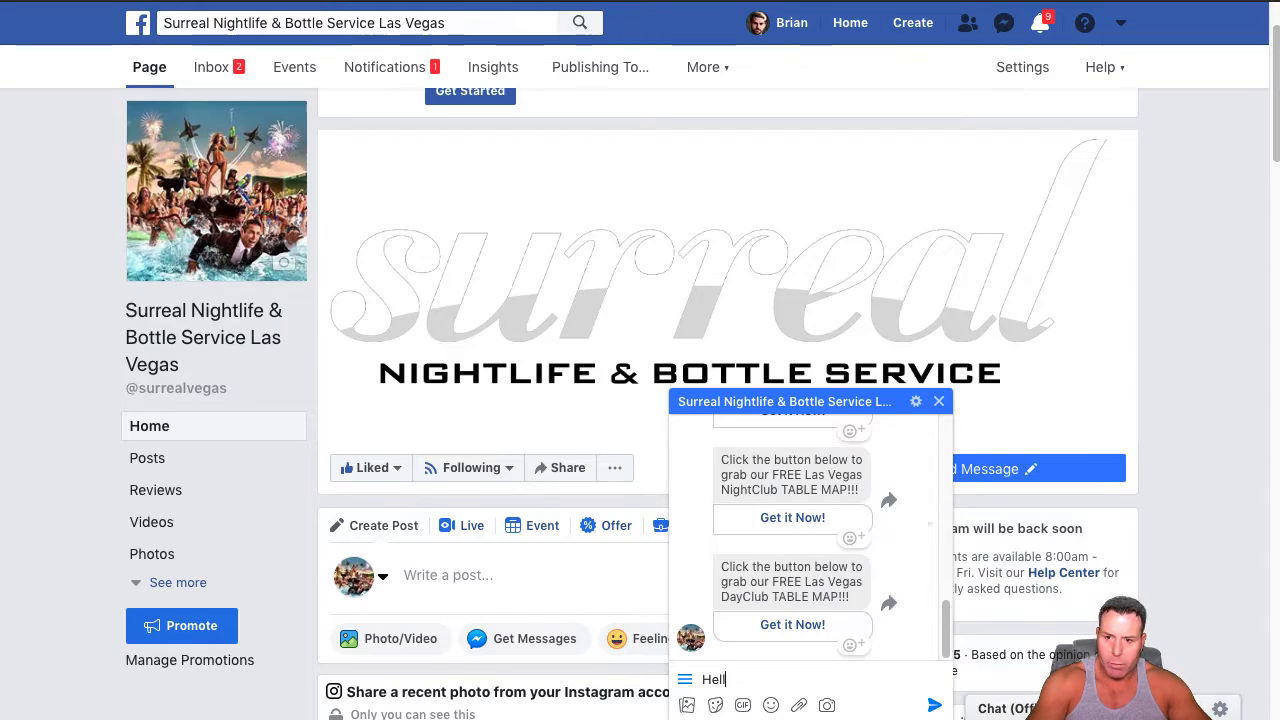
text(o)
key(Return)
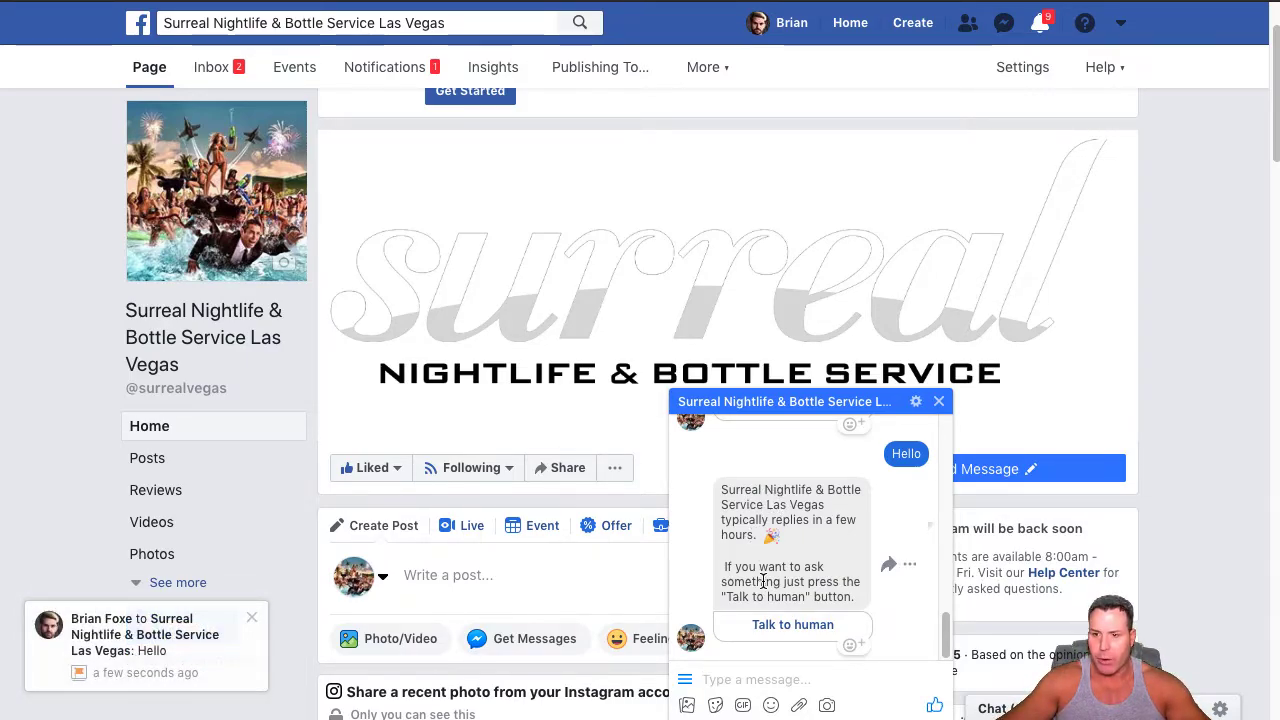
click(806, 626)
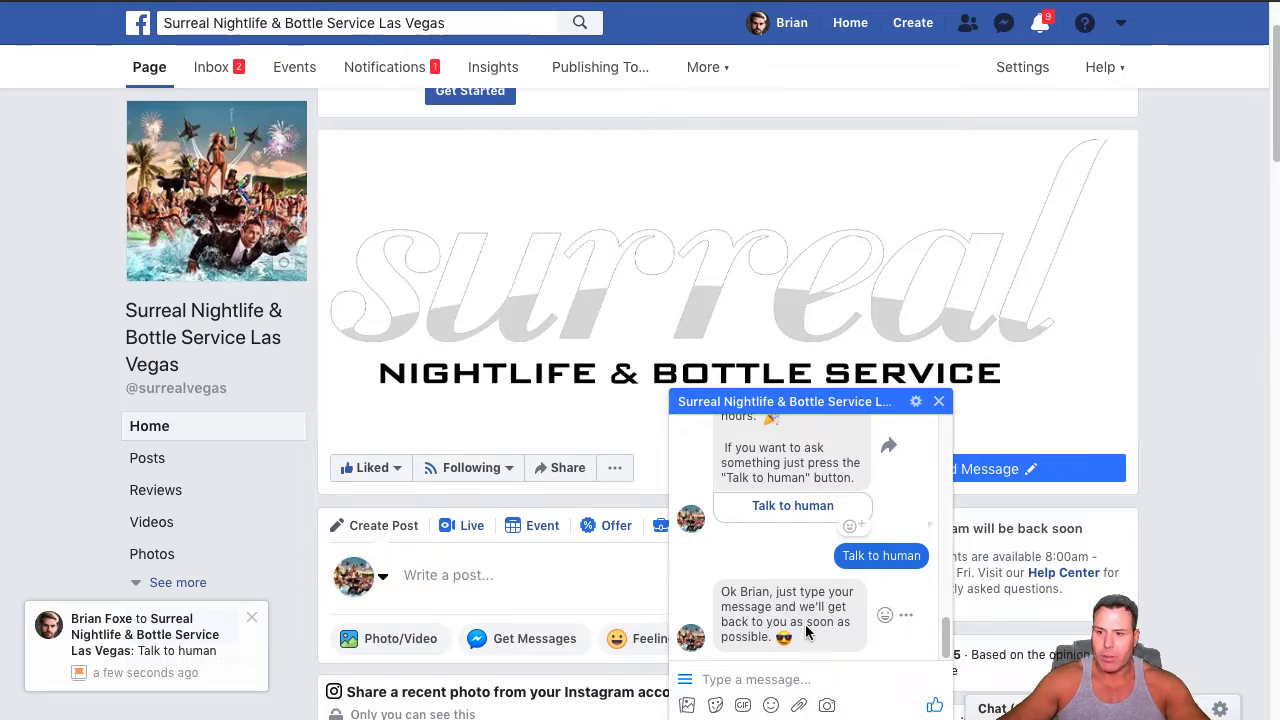
click(763, 677)
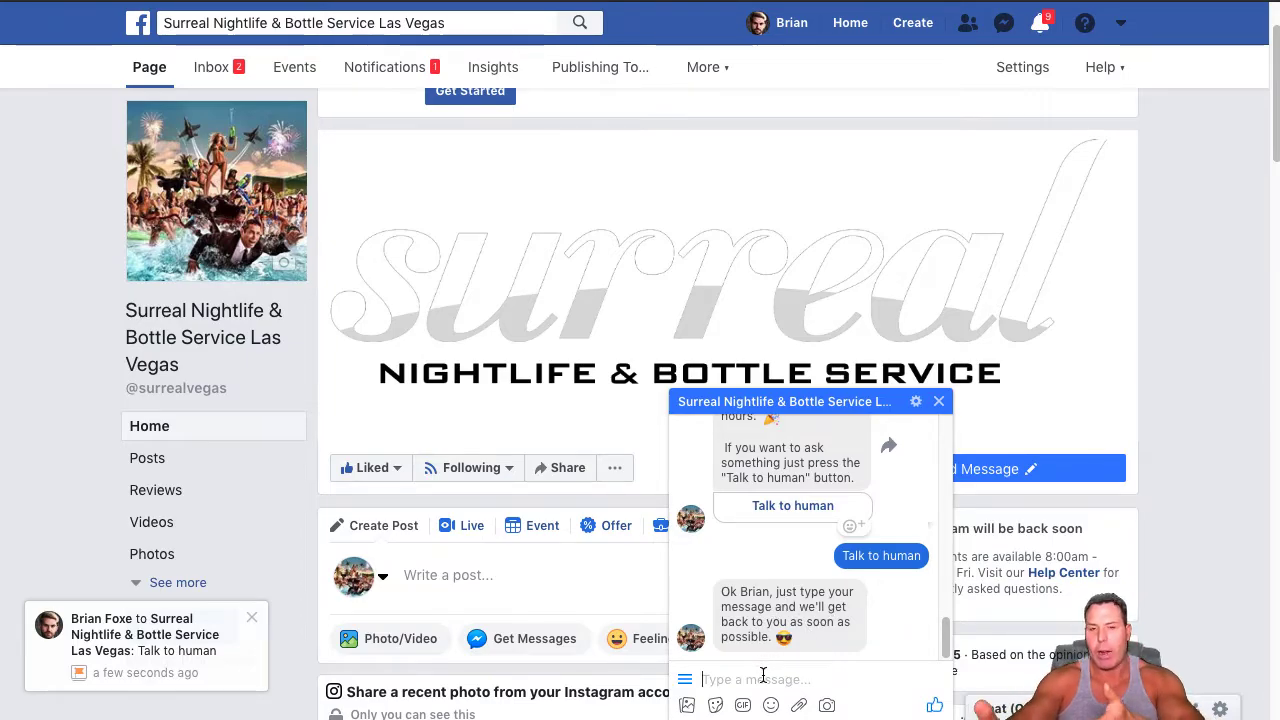